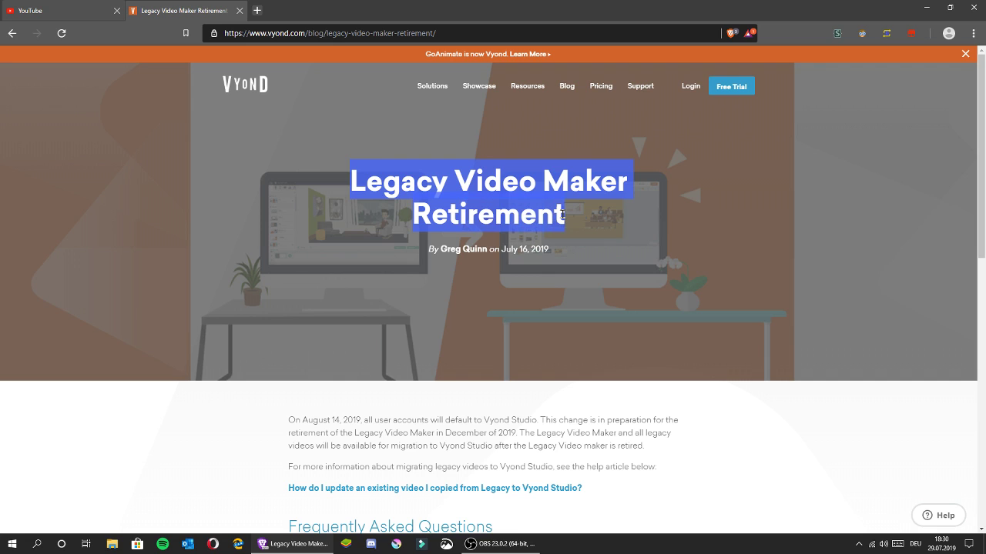
click(277, 143)
drag(207, 72, 281, 106)
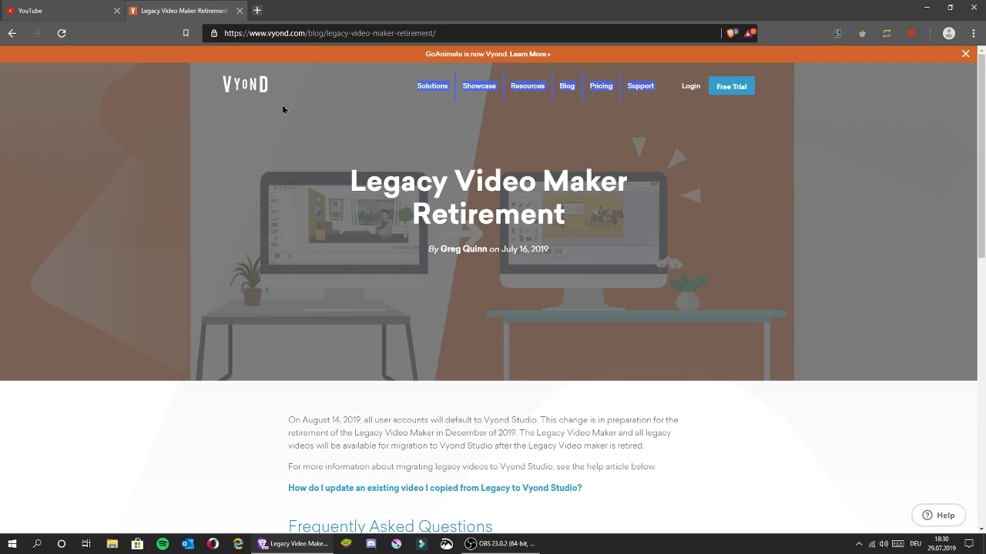
click(349, 183)
Step: Look over the Vyond blog's post listing in a separate tab, then return to the Legacy Video Maker Retirement article
middle_click(566, 85)
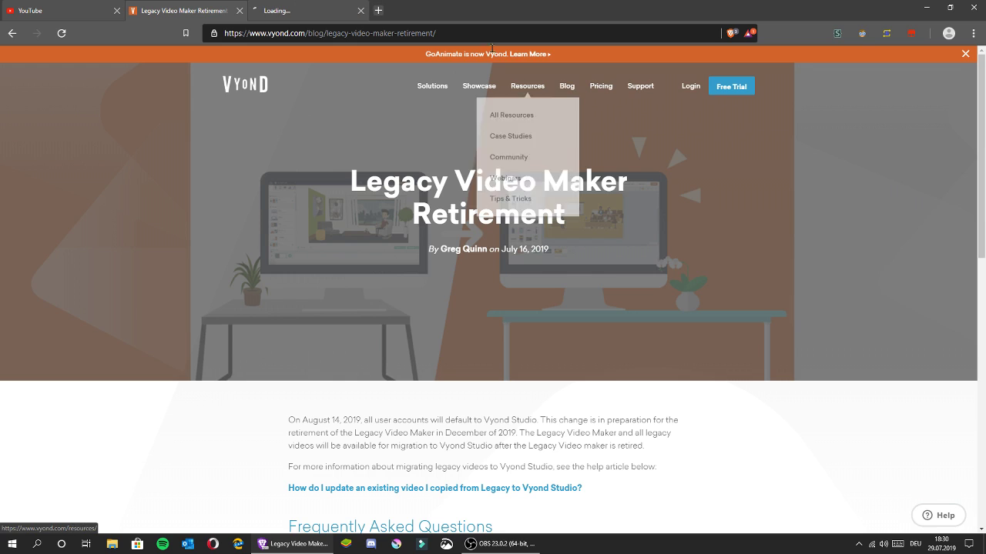
click(298, 5)
scroll(476, 413, down, 5)
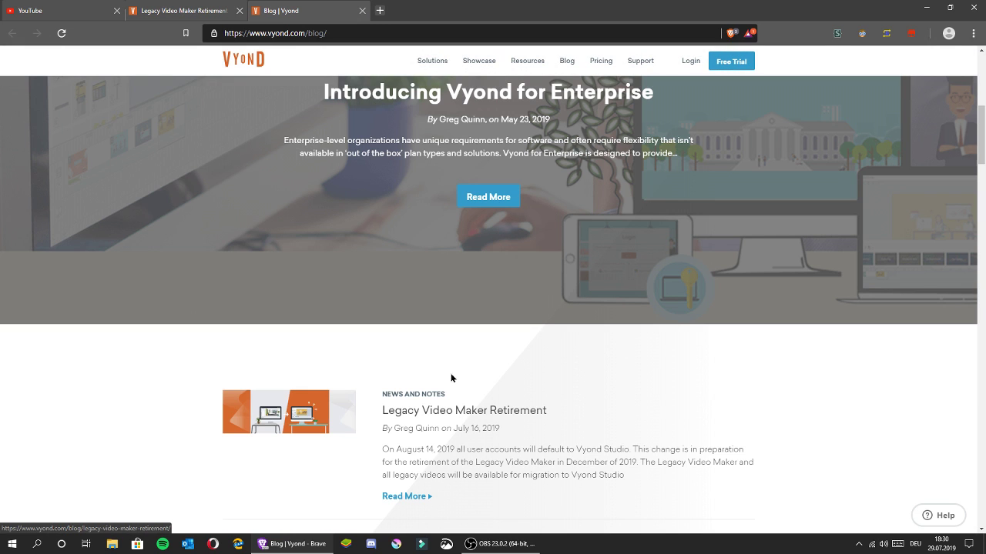
click(362, 10)
Step: Go from the retirement article to the Vyond account's video list
drag(341, 186, 640, 217)
click(640, 217)
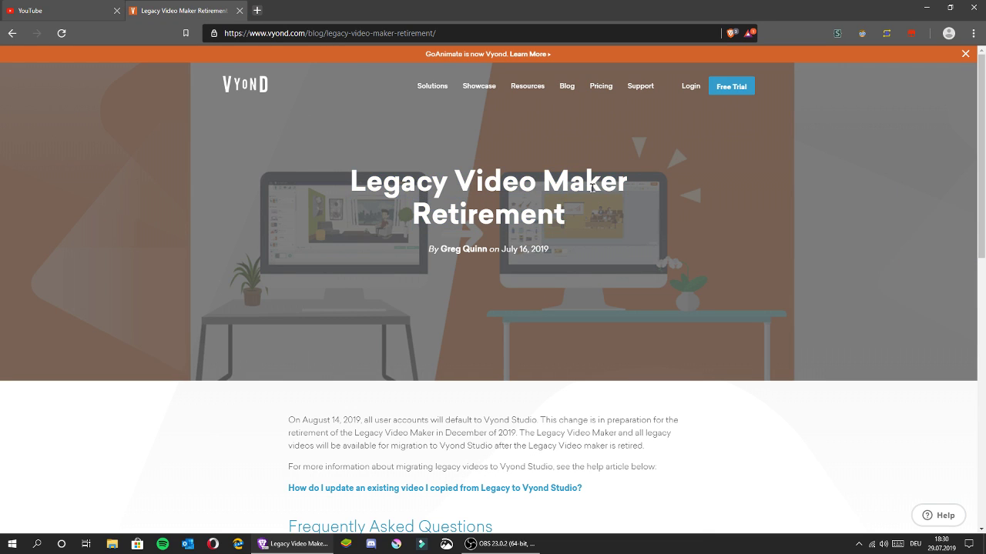
click(264, 91)
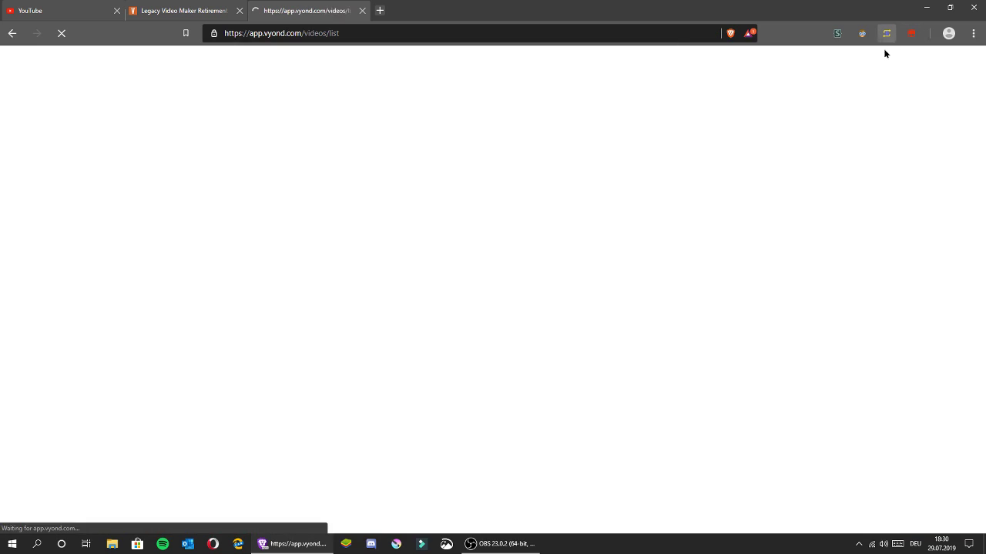
Step: In the Requestly rules list, turn off the rules comedy world, wm remover, custom actions 2 and old assets
click(887, 33)
click(879, 55)
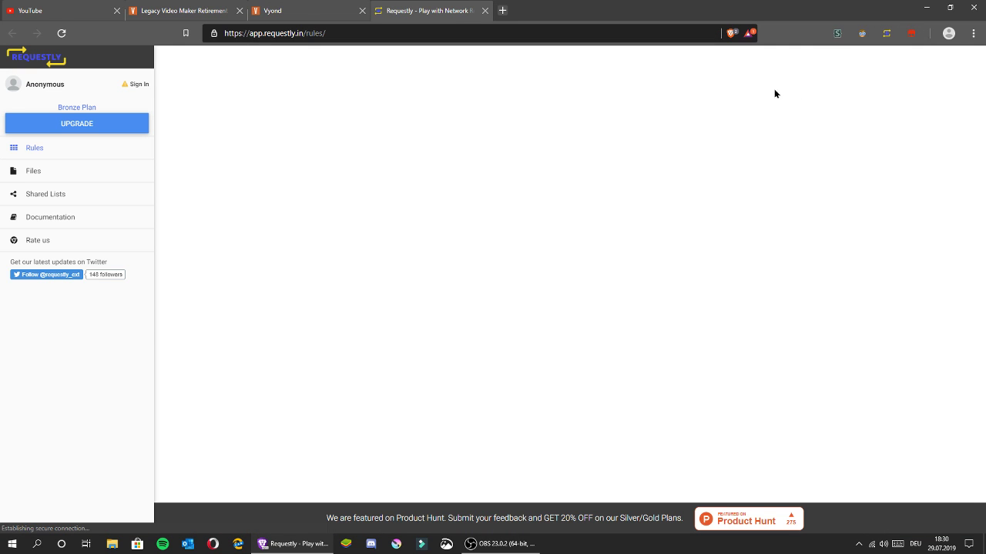
click(747, 114)
click(754, 164)
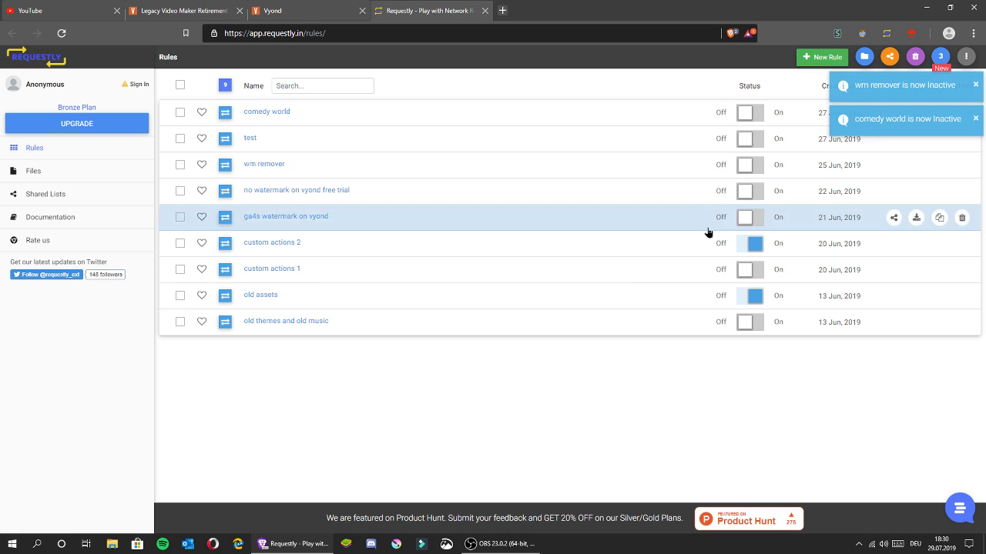
click(748, 244)
click(755, 299)
Step: Return to the Vyond video list and look over the account options and the Vyond Studio style choices
click(308, 10)
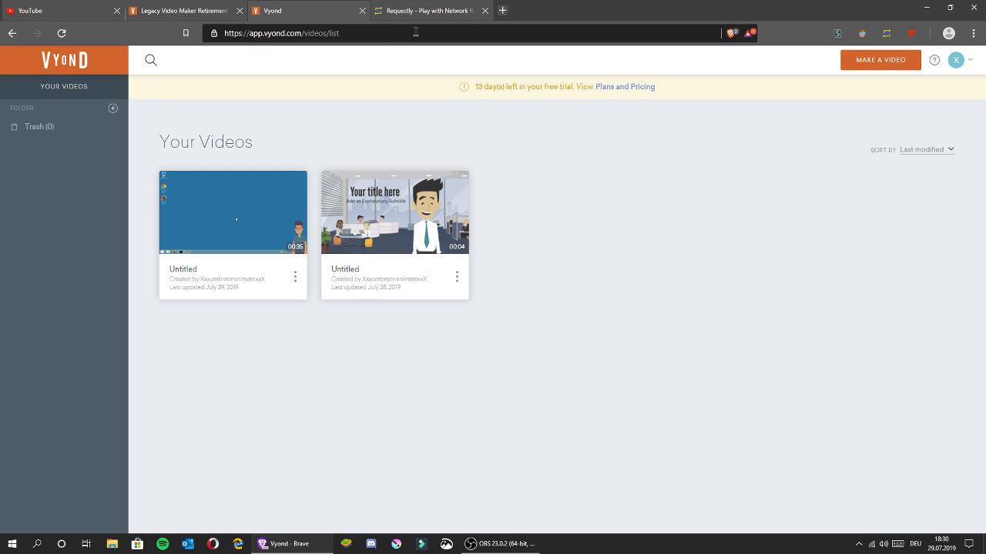
click(956, 60)
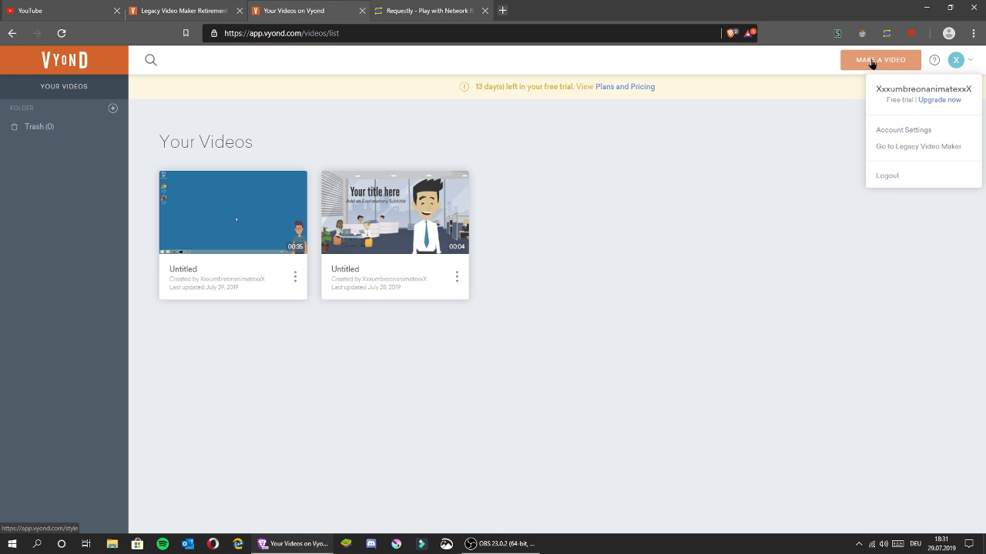
click(774, 126)
click(878, 62)
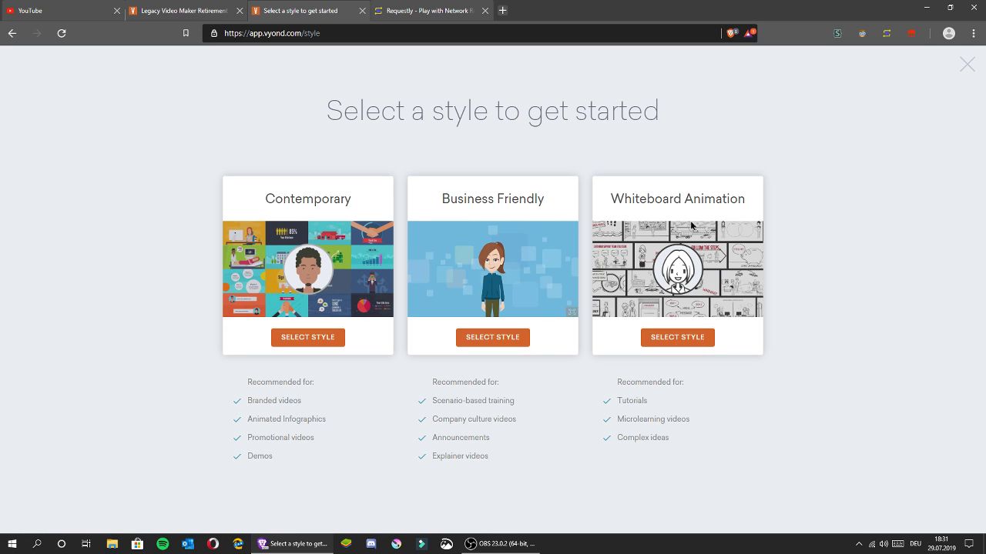
click(965, 68)
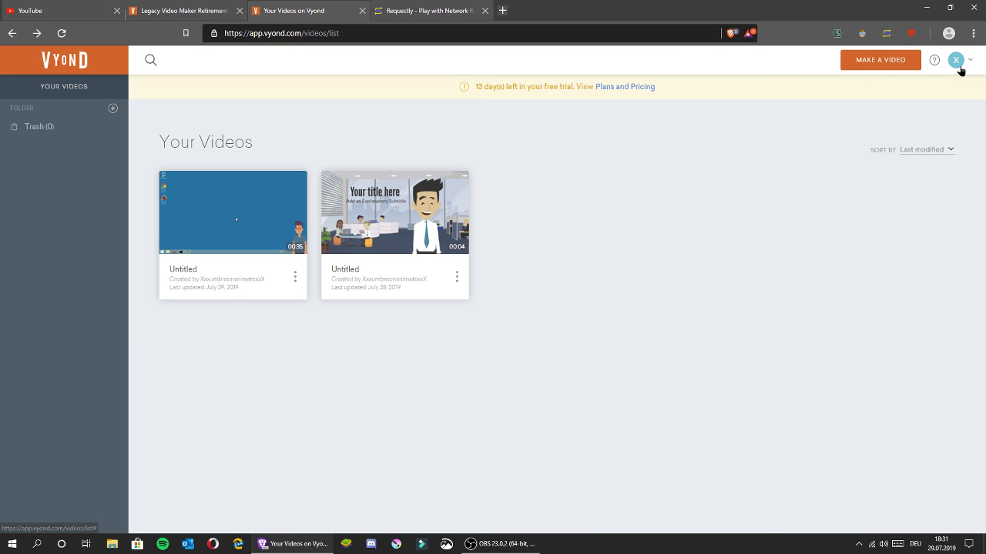
Step: Open the Legacy Video Maker in a separate tab and start making a new video there
click(956, 59)
middle_click(918, 146)
click(563, 6)
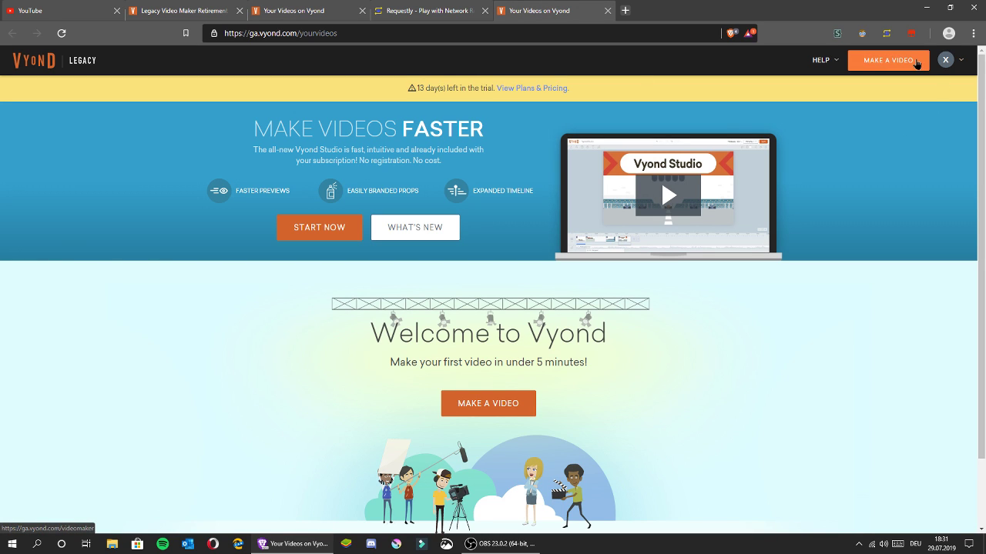
click(888, 60)
Step: Read the Legacy Video Maker Retirement article, especially its FAQ entries on the December 2019 retirement and Adobe ending Flash
click(280, 6)
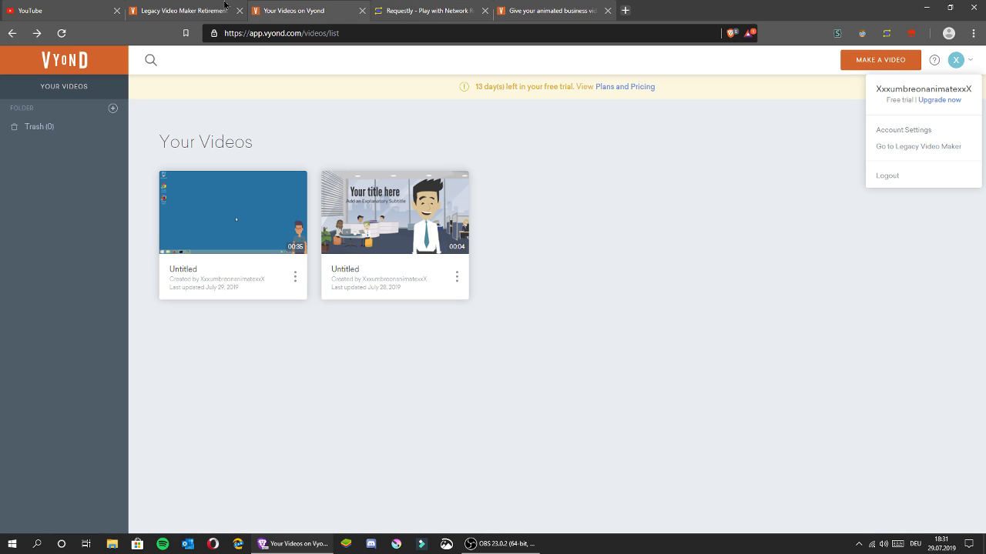
click(218, 6)
scroll(981, 154, down, 5)
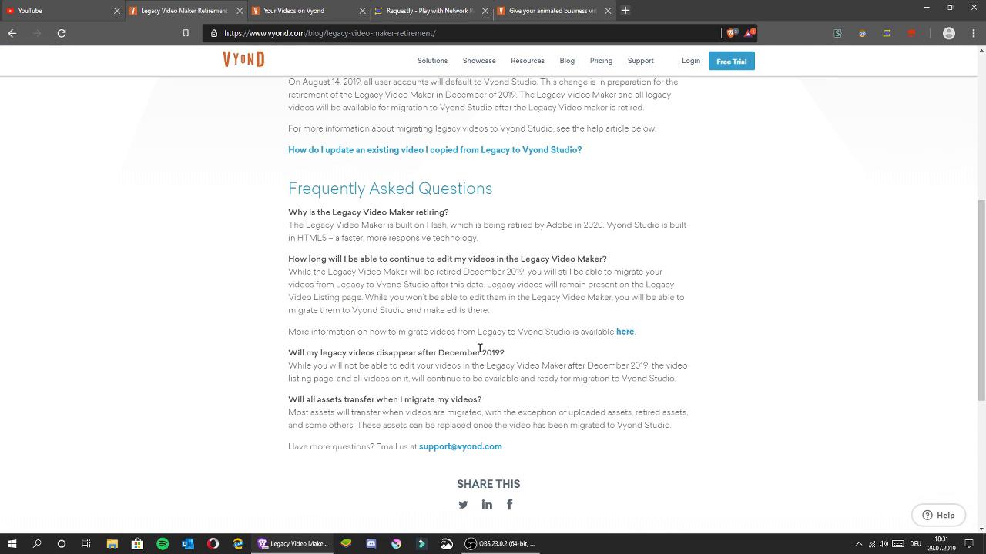
drag(501, 352, 429, 350)
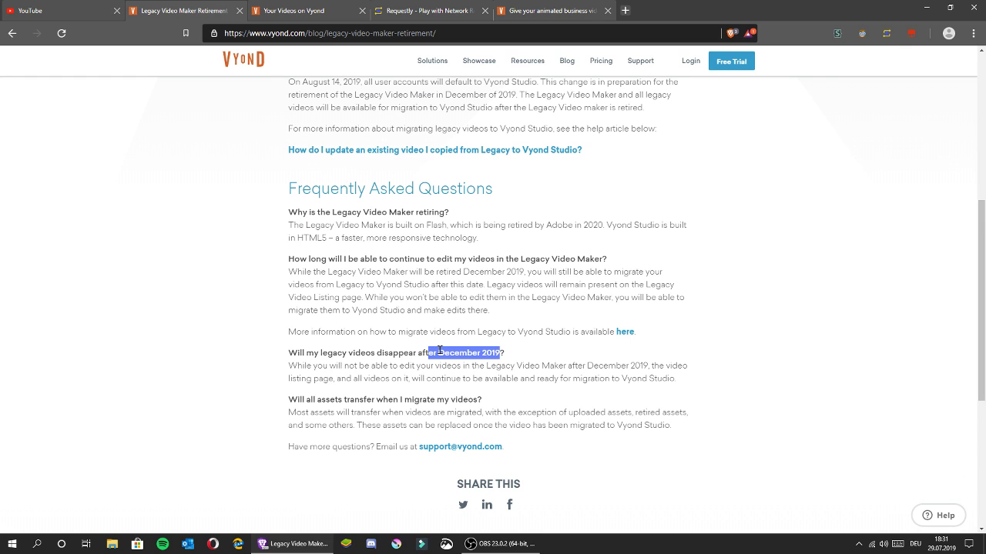
click(370, 341)
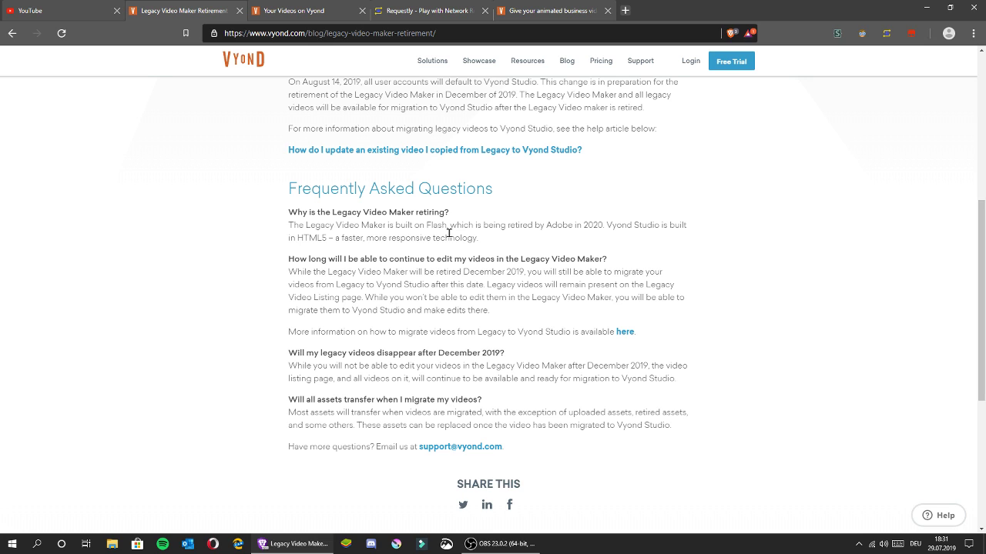
drag(466, 224, 582, 225)
click(580, 227)
drag(981, 314, 972, 160)
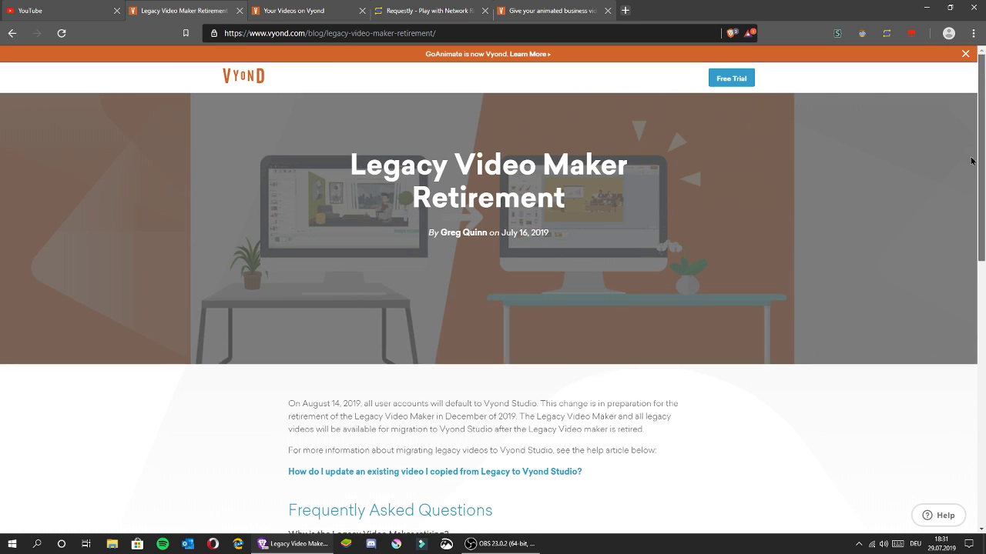
drag(314, 179, 677, 231)
click(642, 250)
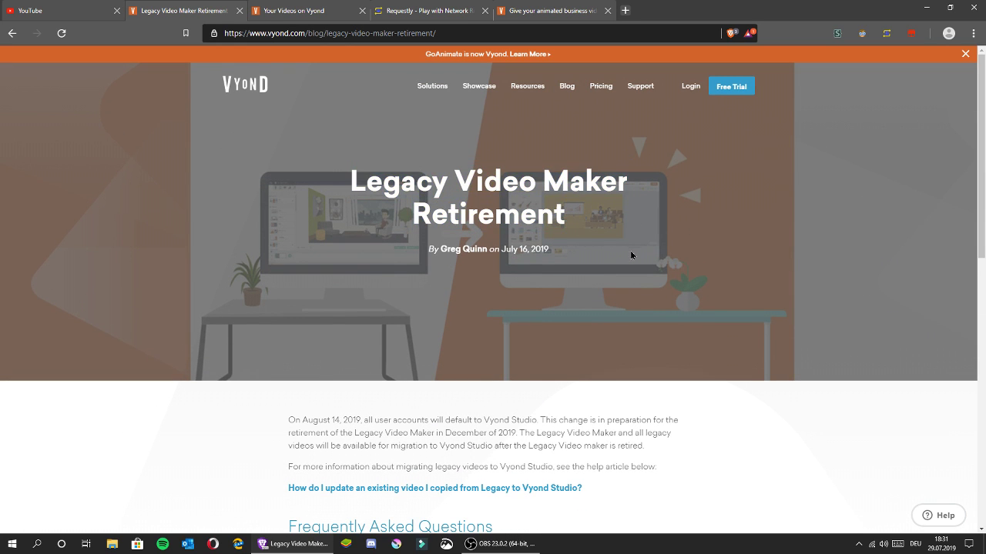
drag(613, 271, 591, 206)
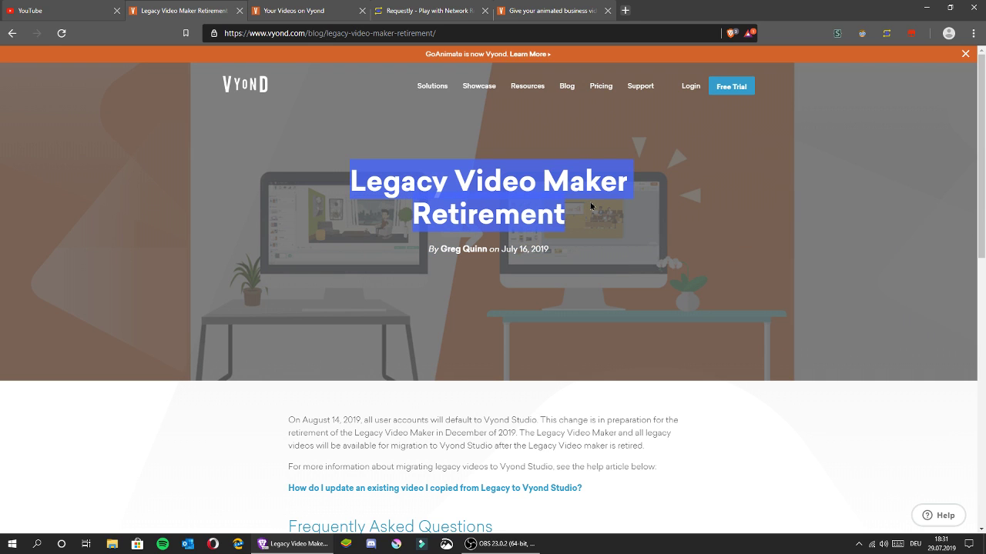
click(591, 206)
Step: Compare the Legacy Video Maker's style selection page with the Vyond Studio video list
click(503, 9)
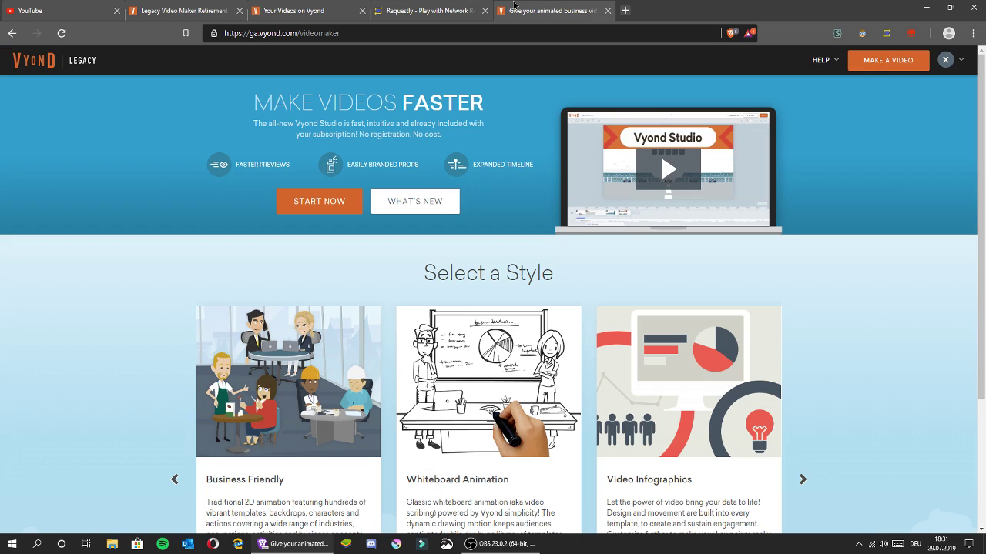
scroll(879, 237, down, 2)
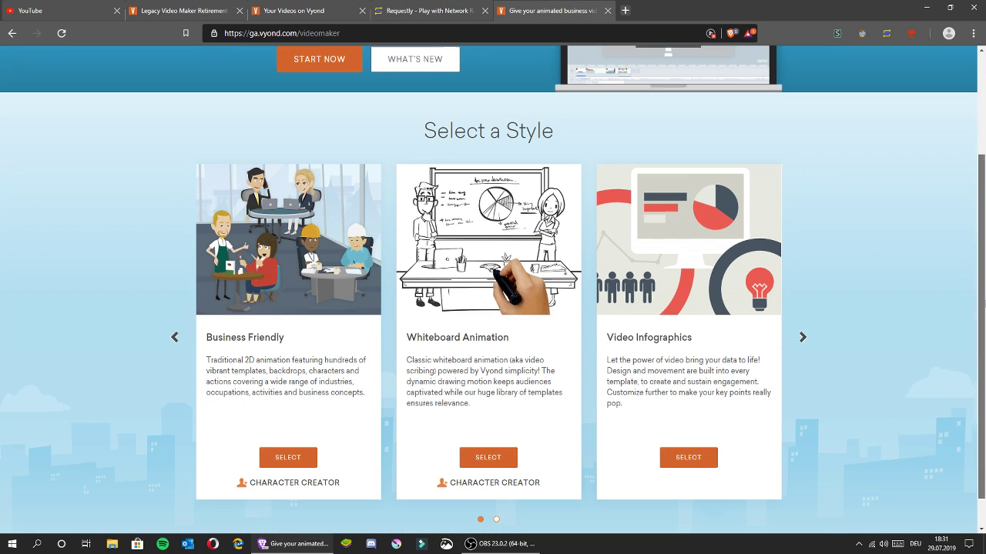
click(307, 12)
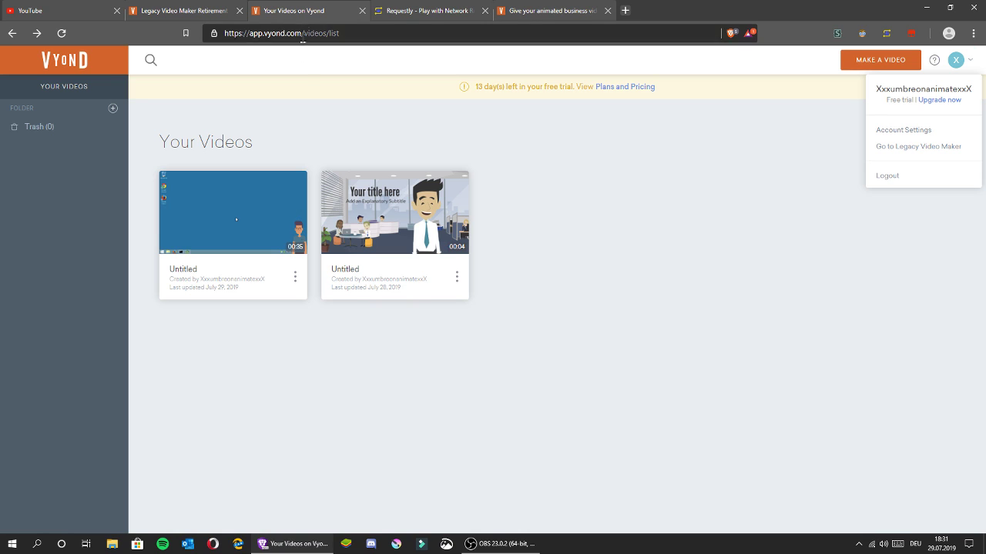
click(739, 202)
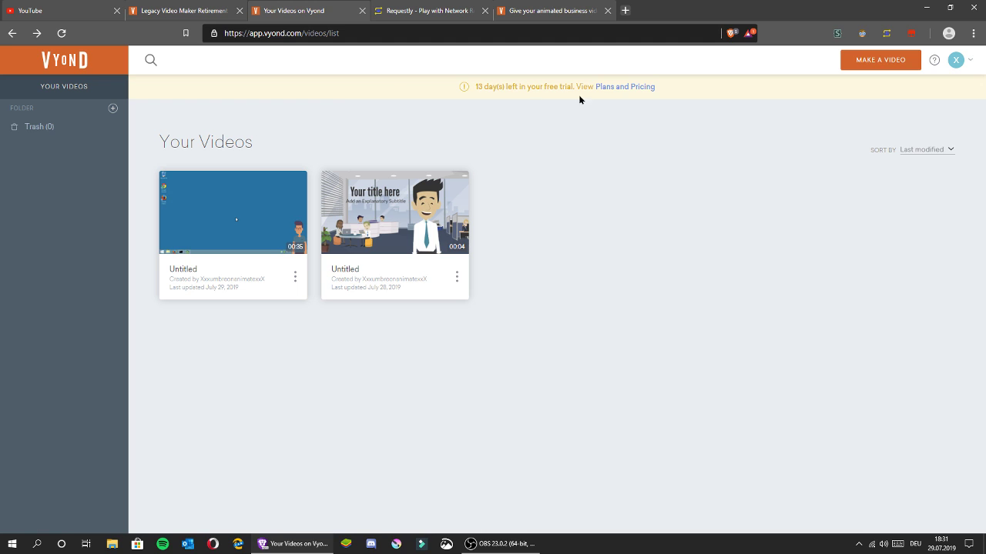
click(886, 33)
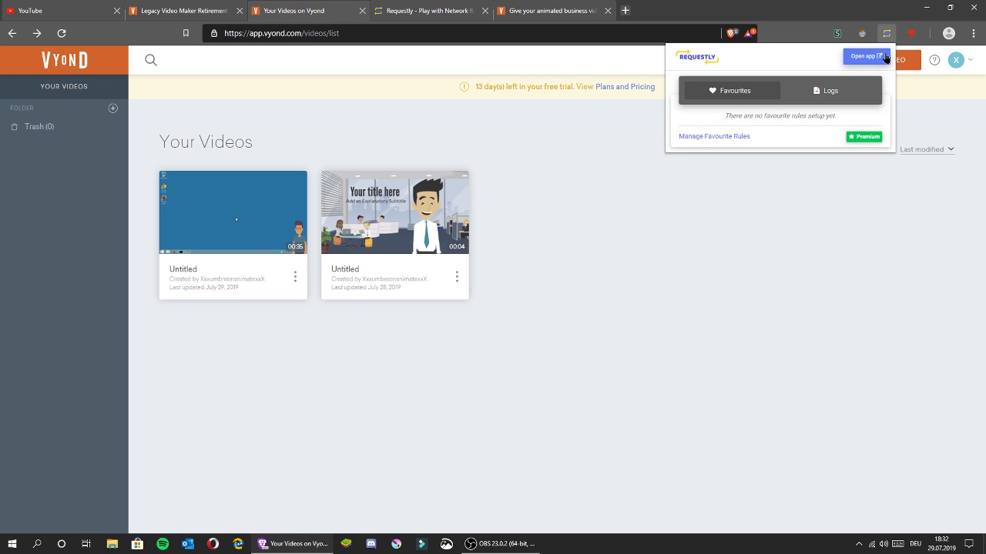
click(551, 11)
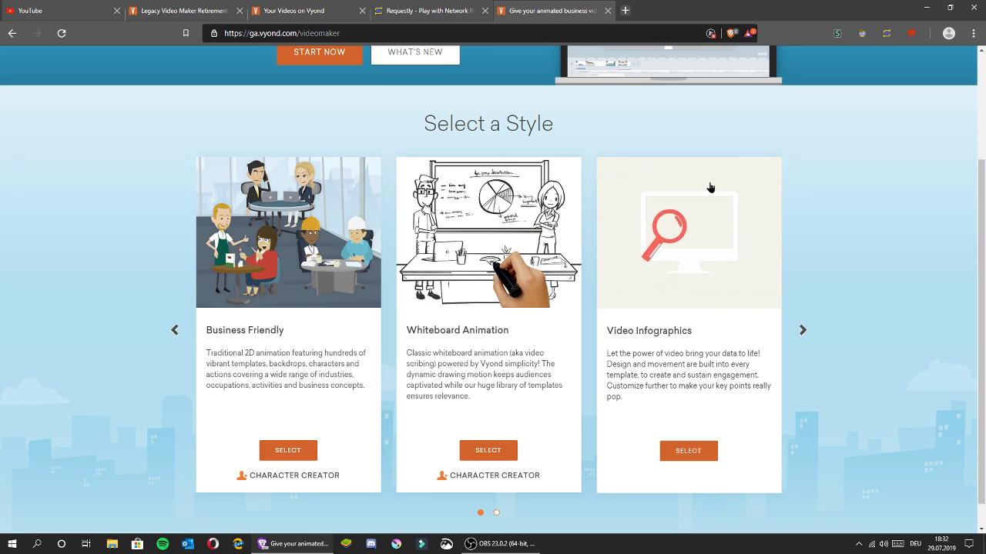
click(323, 8)
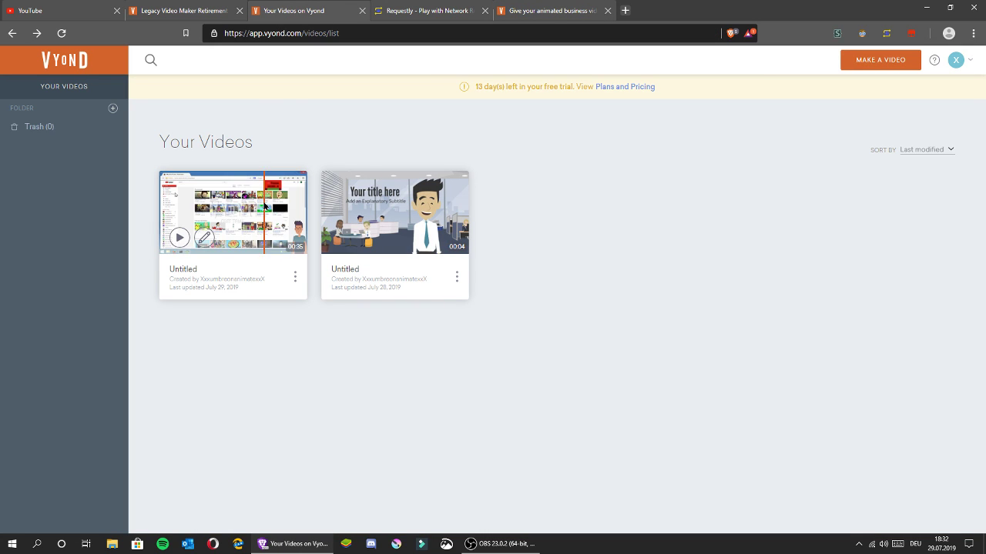
Step: Browse the video styles offered on the Legacy Video Maker's style selection page
click(568, 10)
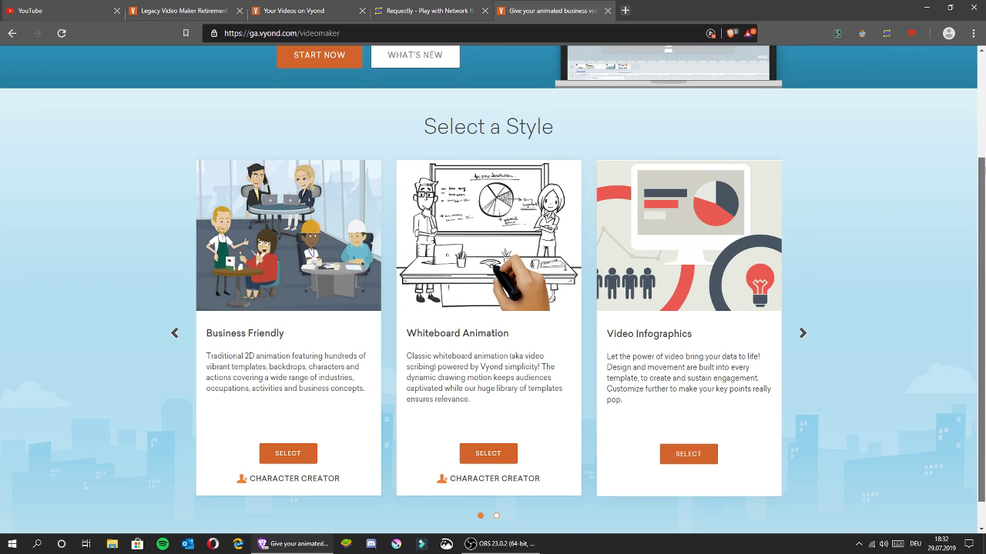
scroll(108, 147, up, 2)
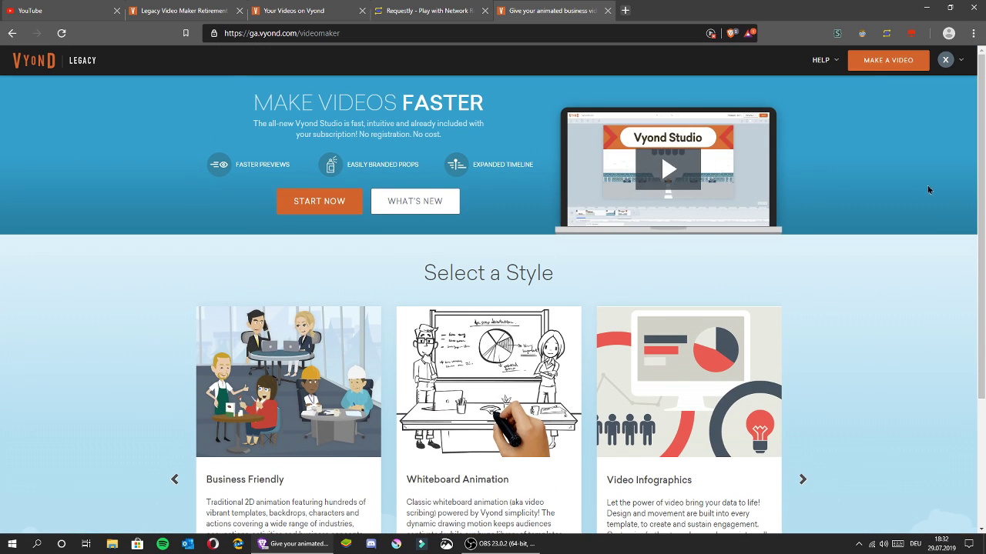
scroll(870, 184, down, 2)
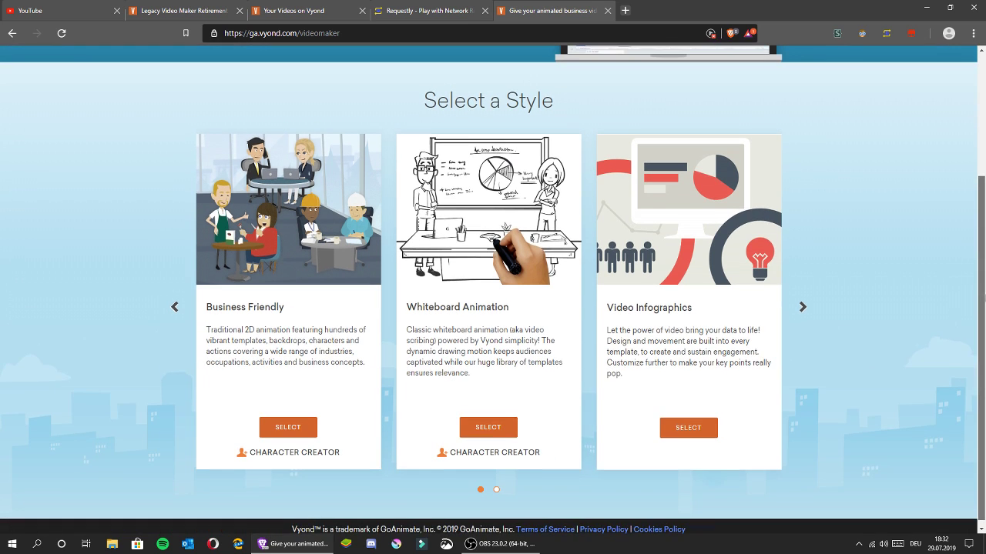
scroll(965, 266, up, 1)
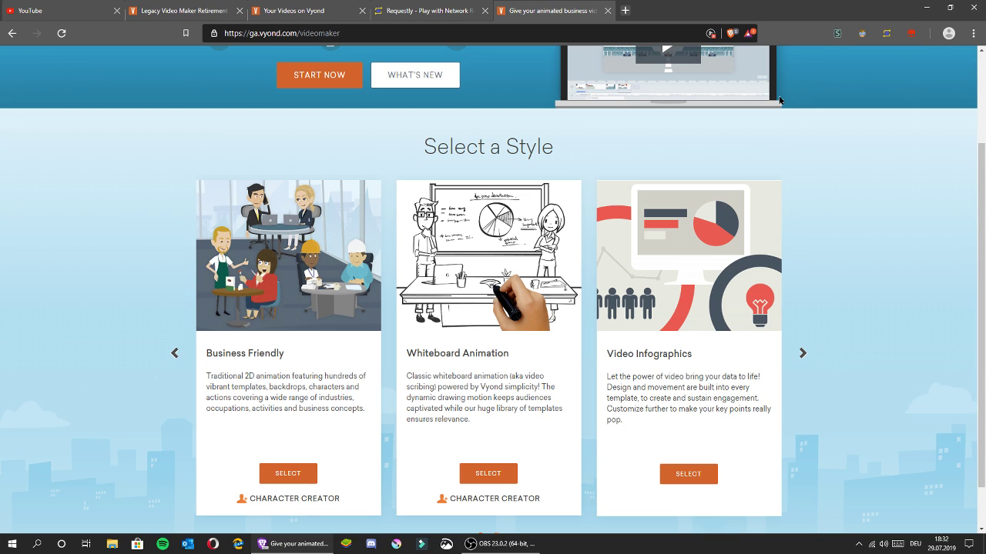
click(801, 352)
click(802, 355)
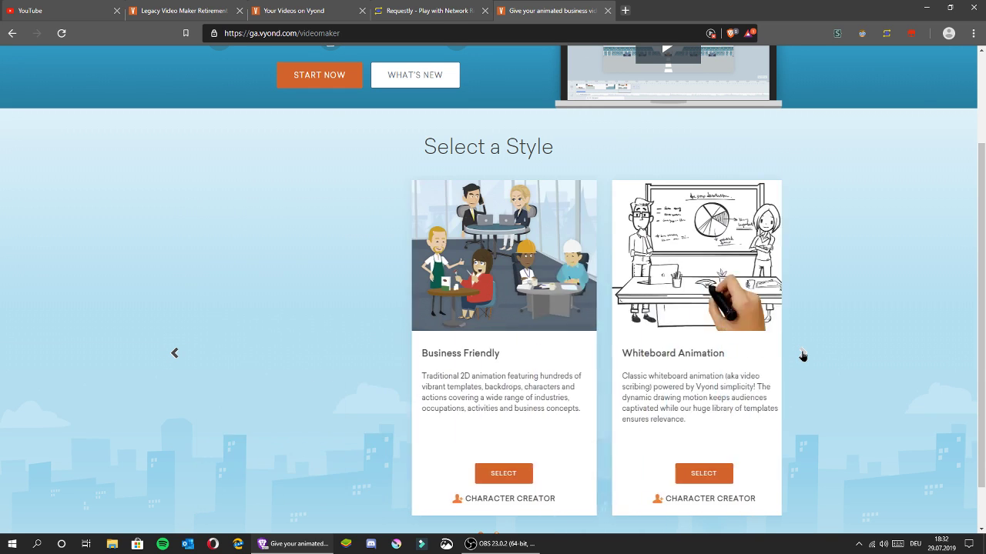
Step: Open the Requestly rules list in a new tab
click(885, 33)
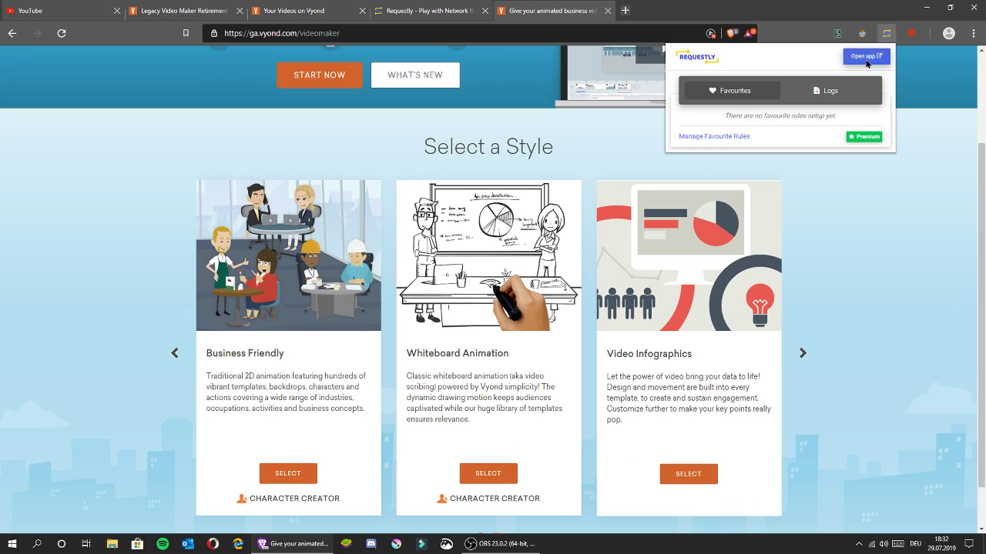
click(865, 57)
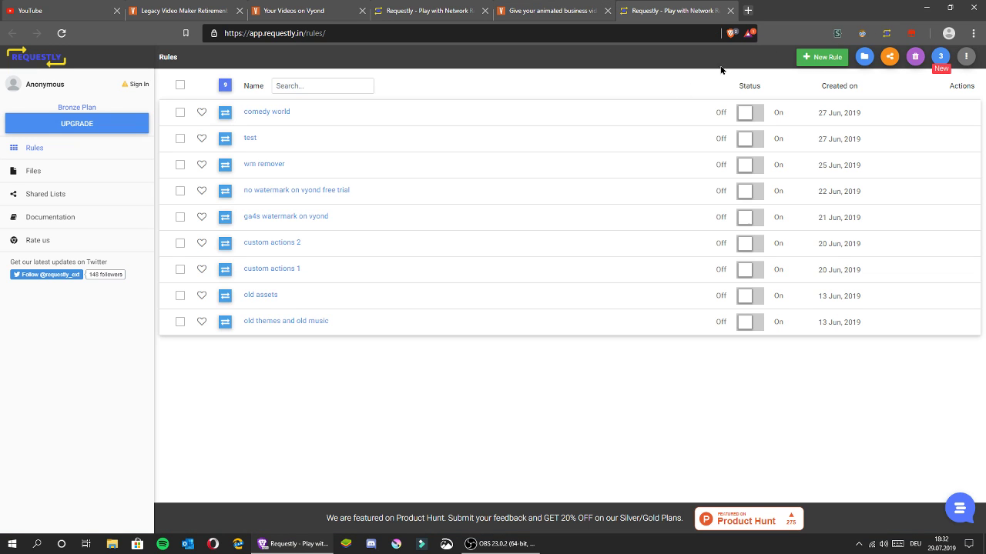
click(885, 34)
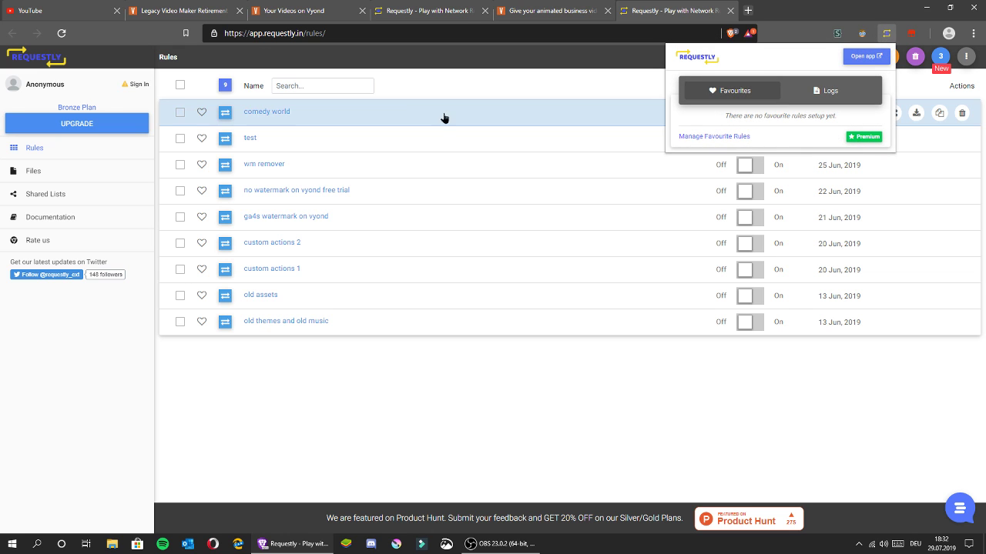
click(417, 96)
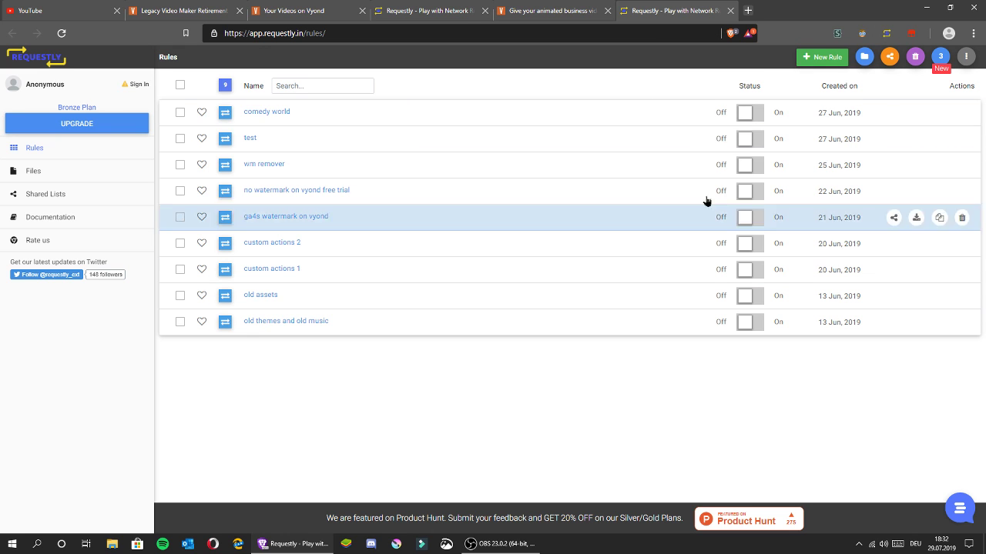
Step: Open the YouTube home page in a new tab and search for "old themes vyond"
click(264, 6)
click(94, 6)
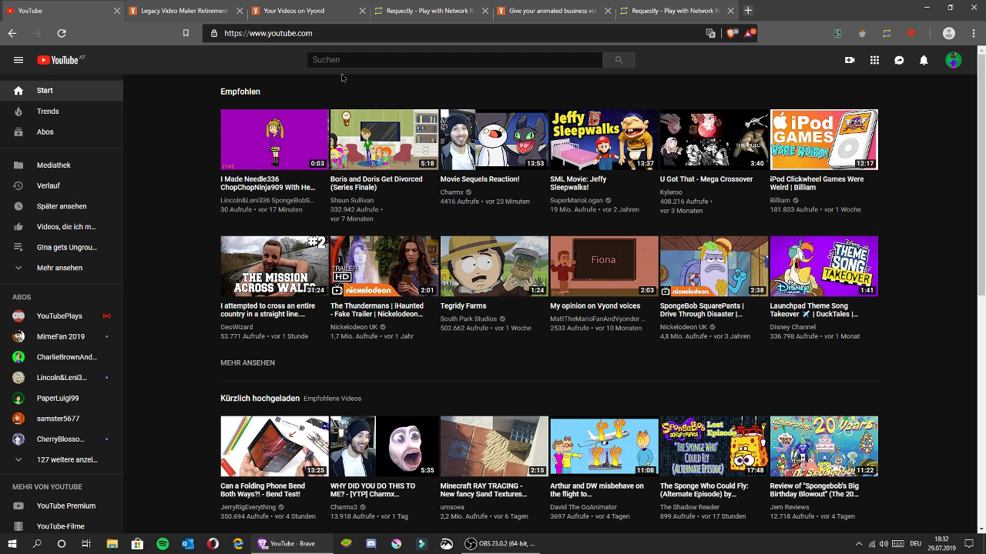
middle_click(66, 65)
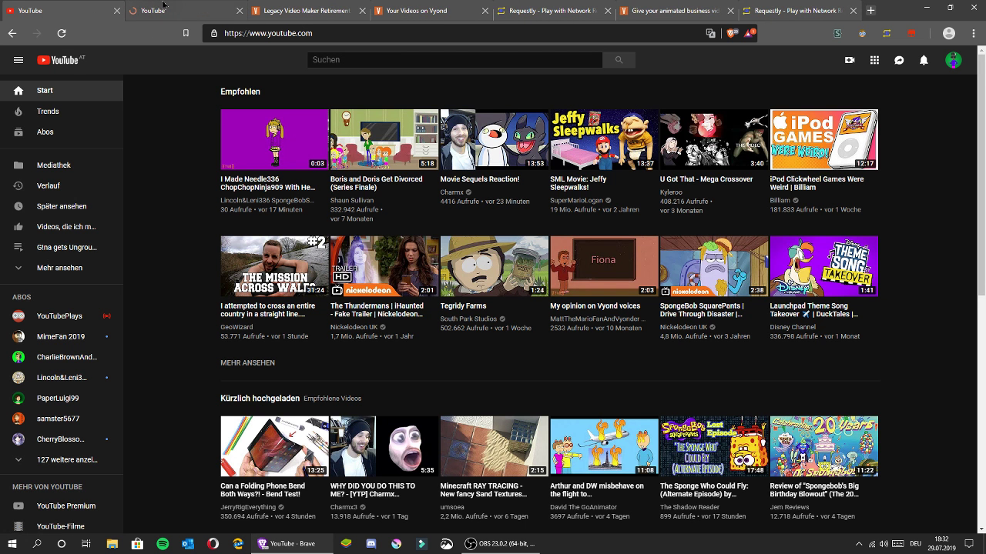
click(177, 11)
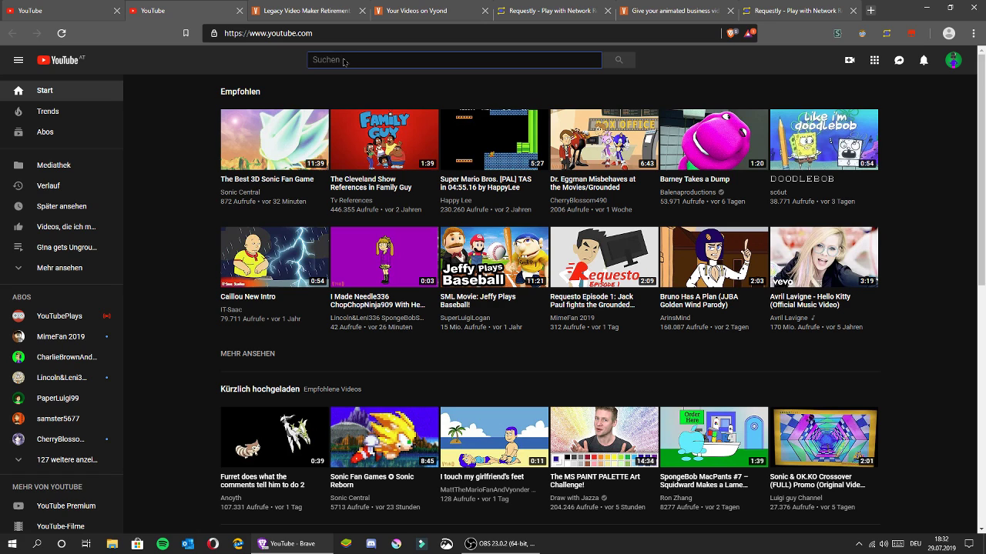
click(472, 60)
text(old themes vy)
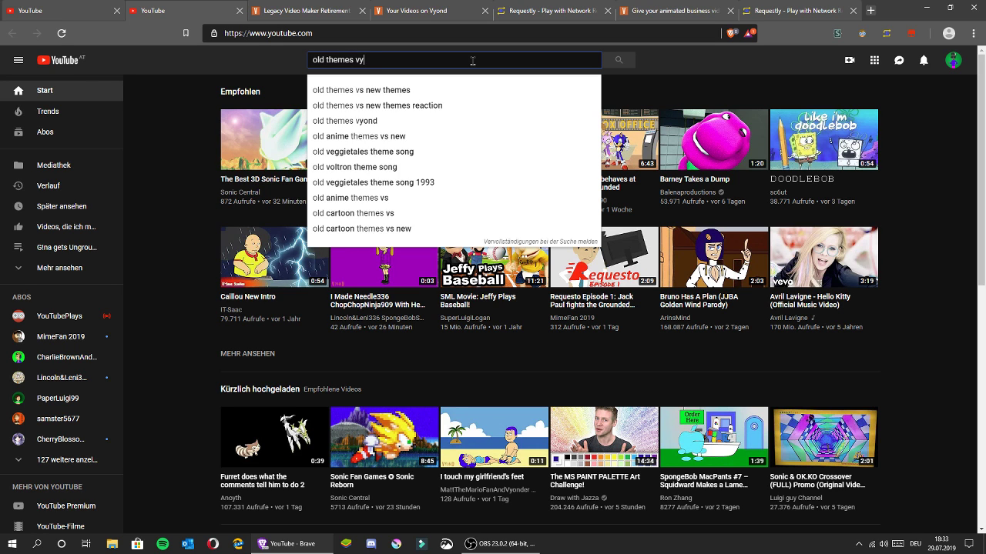
text(ond)
key(Return)
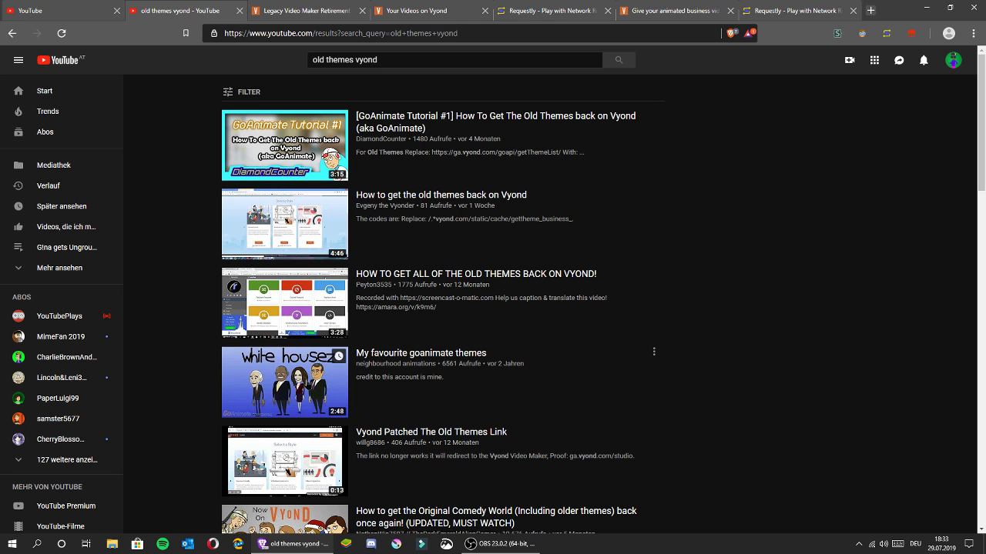
Step: Look through the YouTube results for tutorials on getting the old Vyond themes back
drag(981, 173, 982, 335)
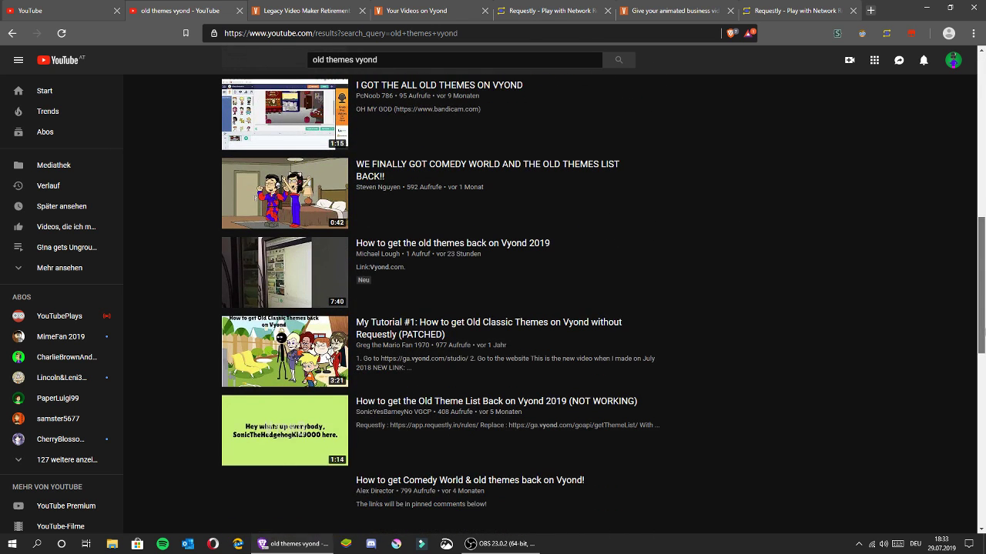
scroll(539, 406, up, 4)
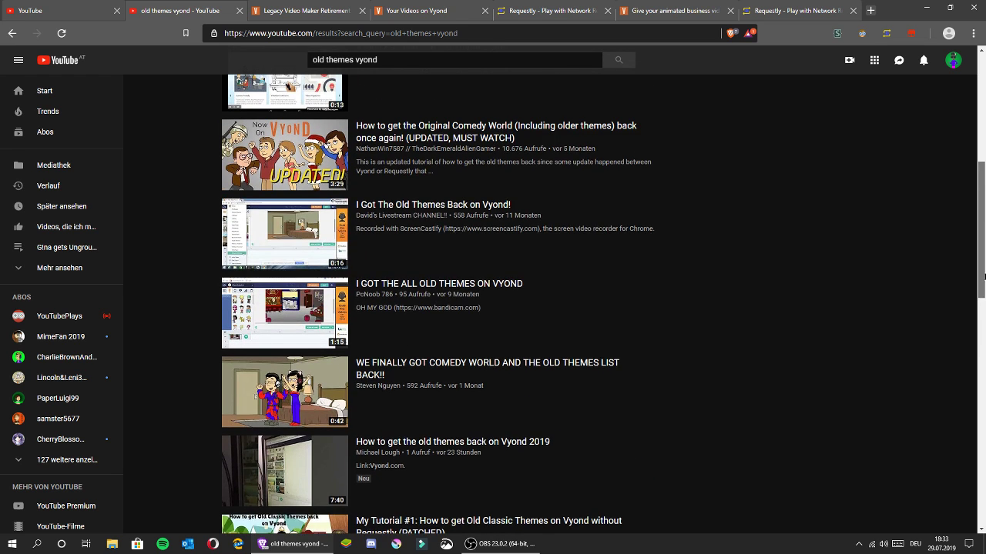
mouse_move(310, 508)
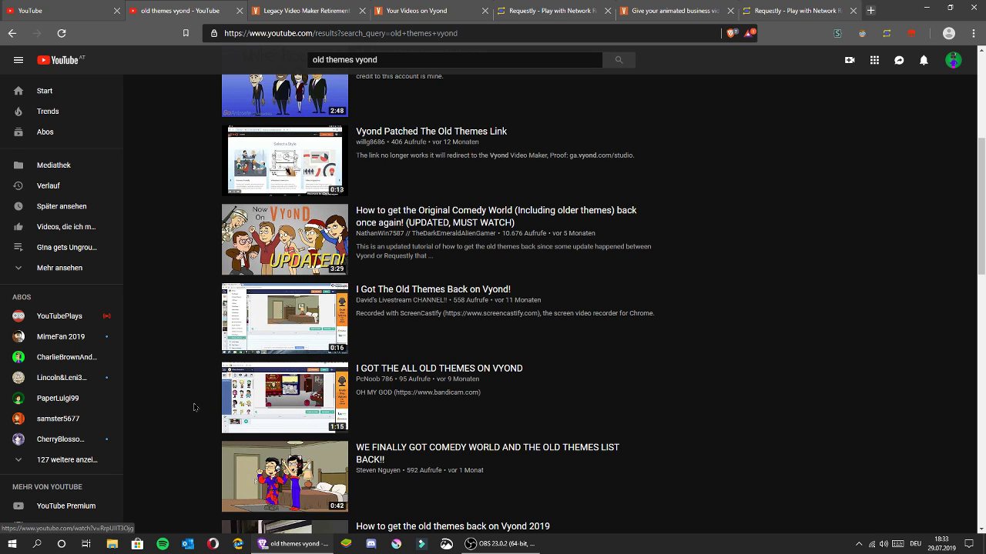
scroll(150, 331, up, 4)
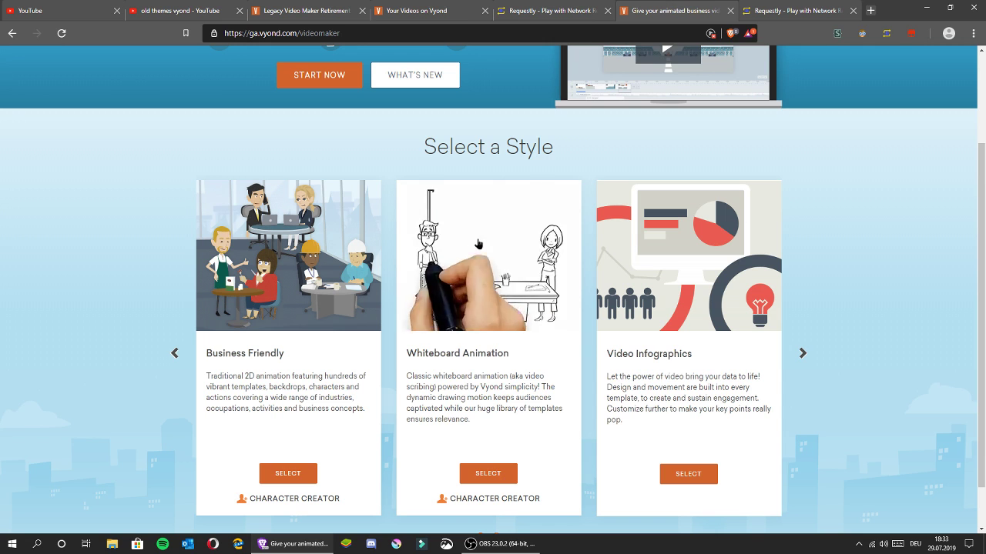
Step: View the Legacy Video Maker page from its header to its style cards, checking the Requestly rules list in between
scroll(493, 231, up, 2)
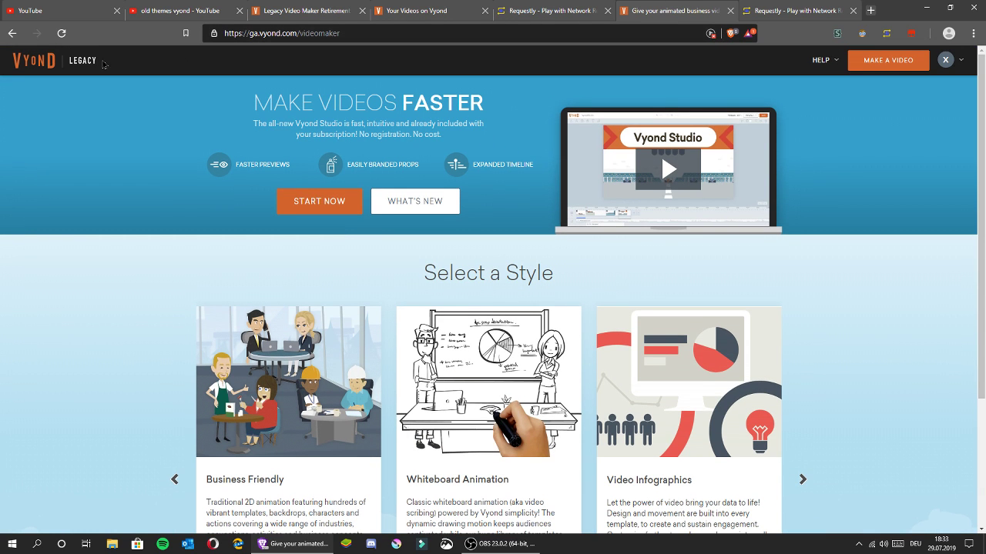
click(758, 5)
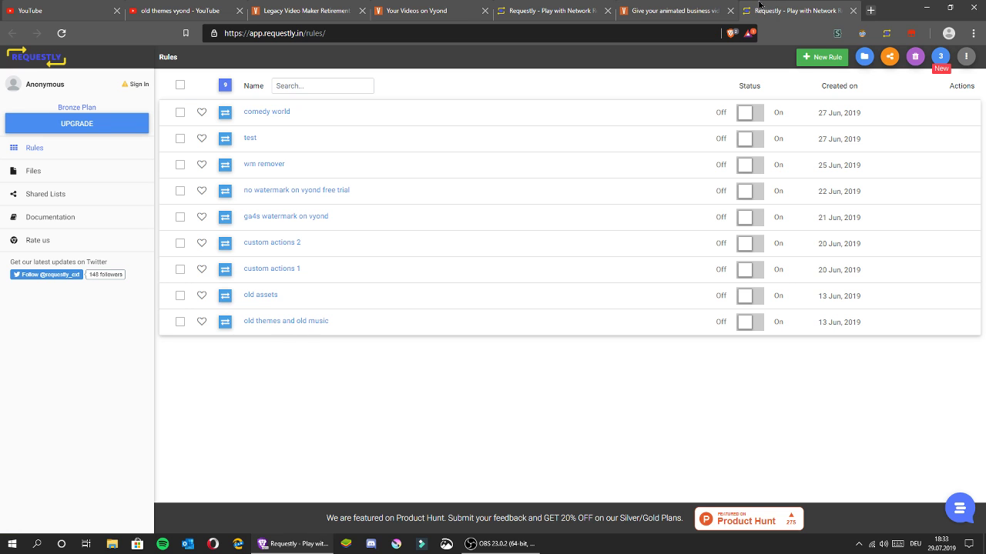
click(678, 5)
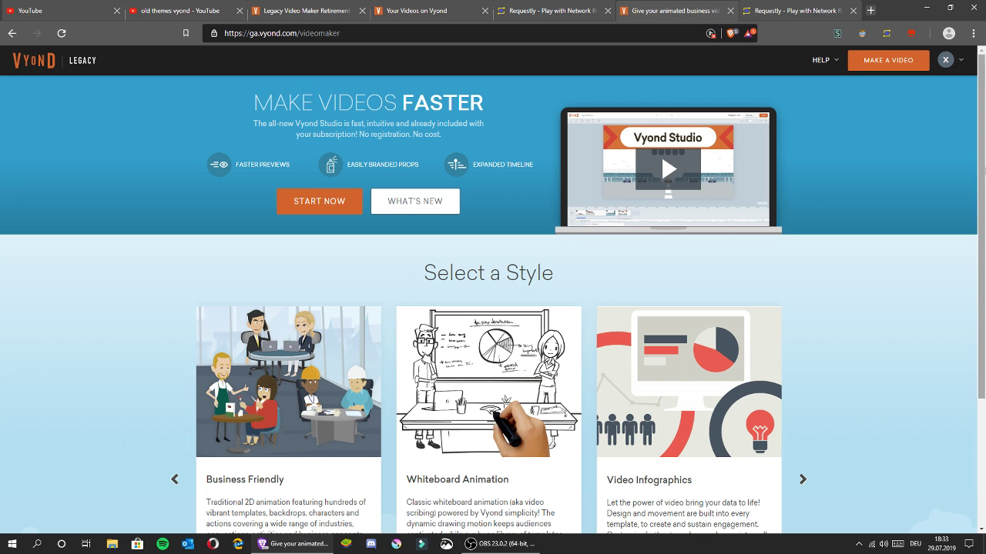
scroll(981, 224, down, 3)
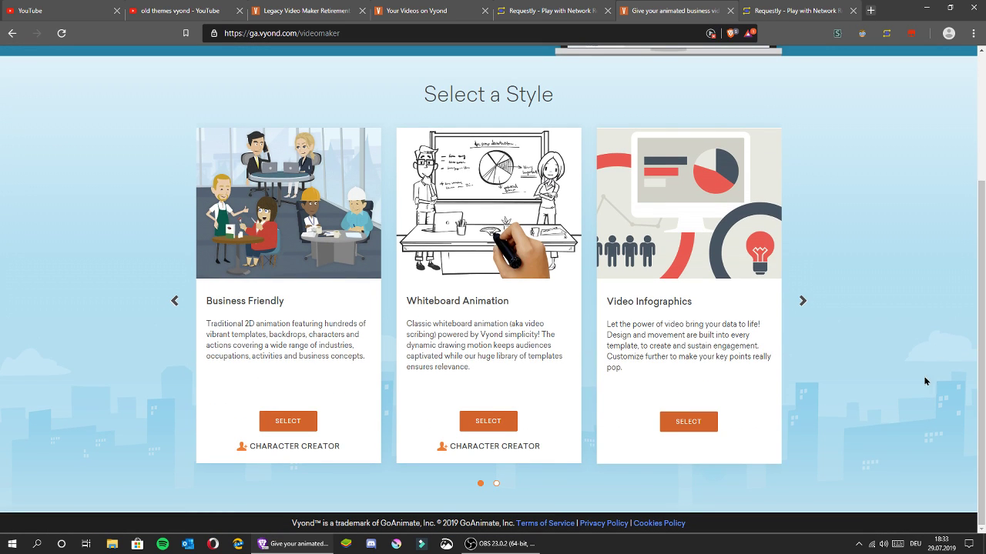
Step: Page through the system calendar from July to December 2019 and back to July, and close it
click(933, 549)
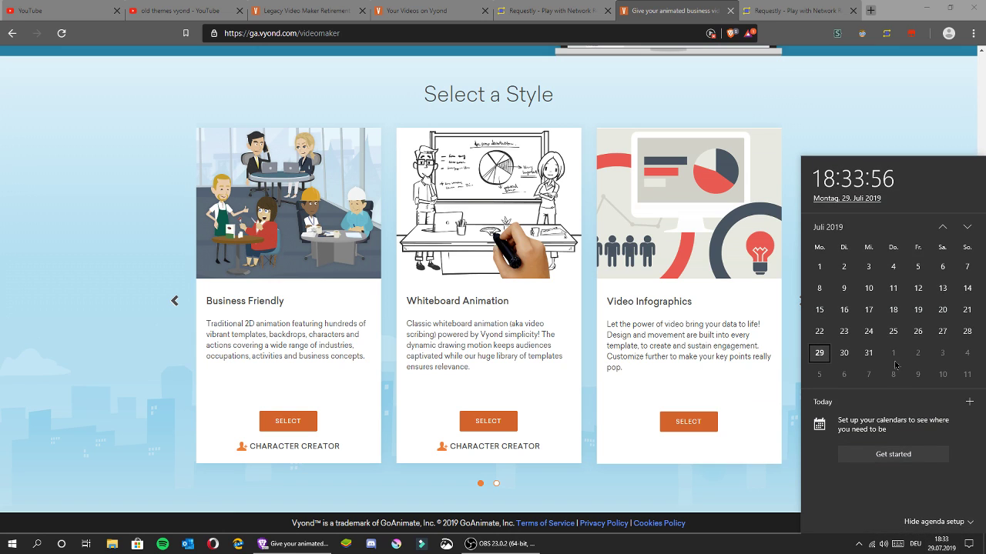
click(942, 229)
click(968, 229)
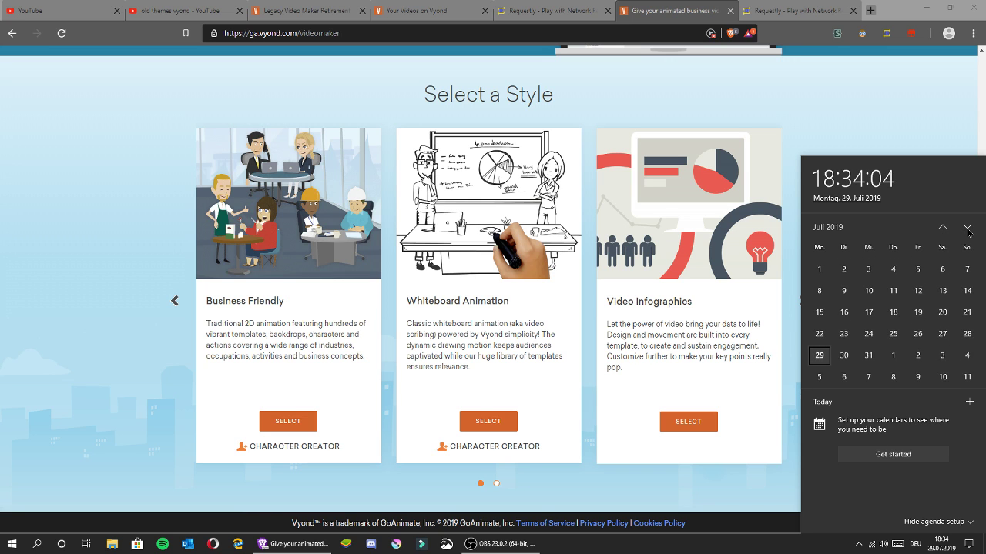
click(967, 229)
click(967, 228)
click(967, 229)
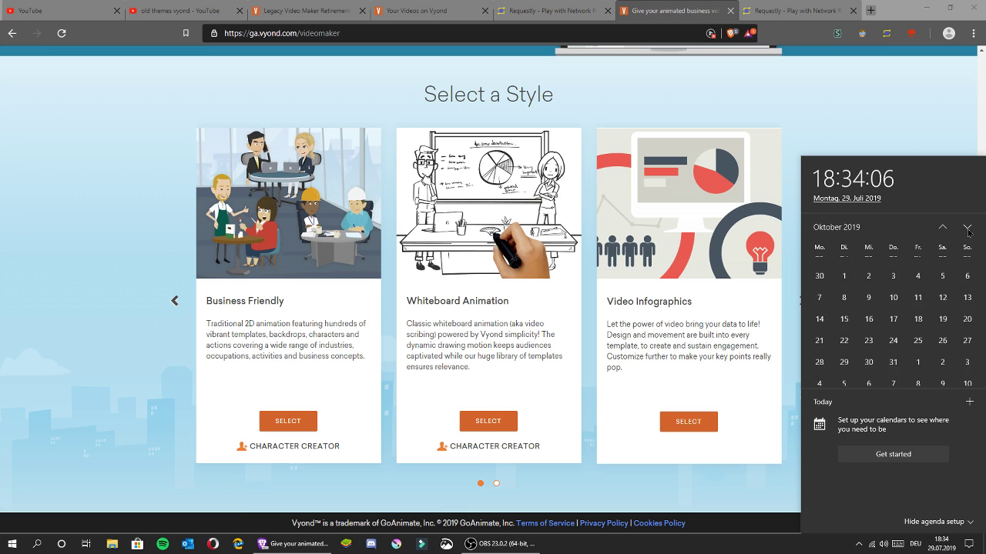
click(967, 228)
click(967, 229)
click(943, 229)
click(944, 229)
click(944, 228)
click(944, 229)
click(943, 228)
click(944, 229)
click(967, 228)
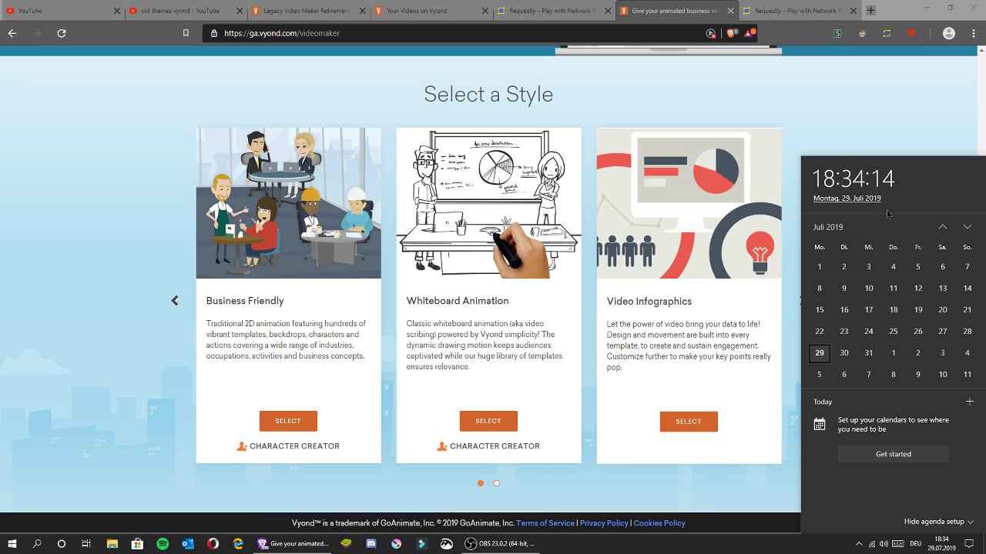
click(827, 108)
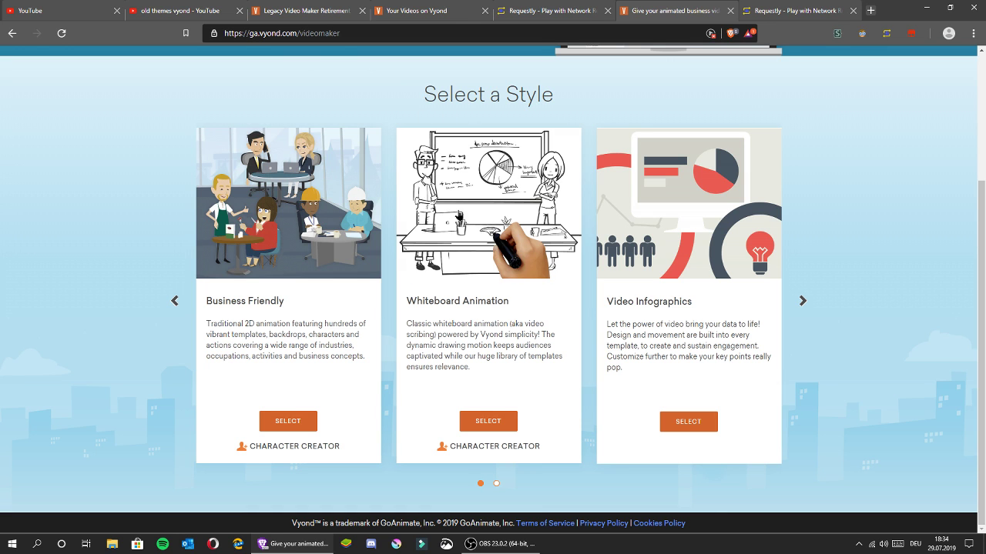
Step: Examine the Make Videos Faster banner promoting Vyond Studio on the Legacy page, highlighting its text for reference
drag(437, 84, 606, 108)
click(603, 107)
scroll(594, 77, up, 3)
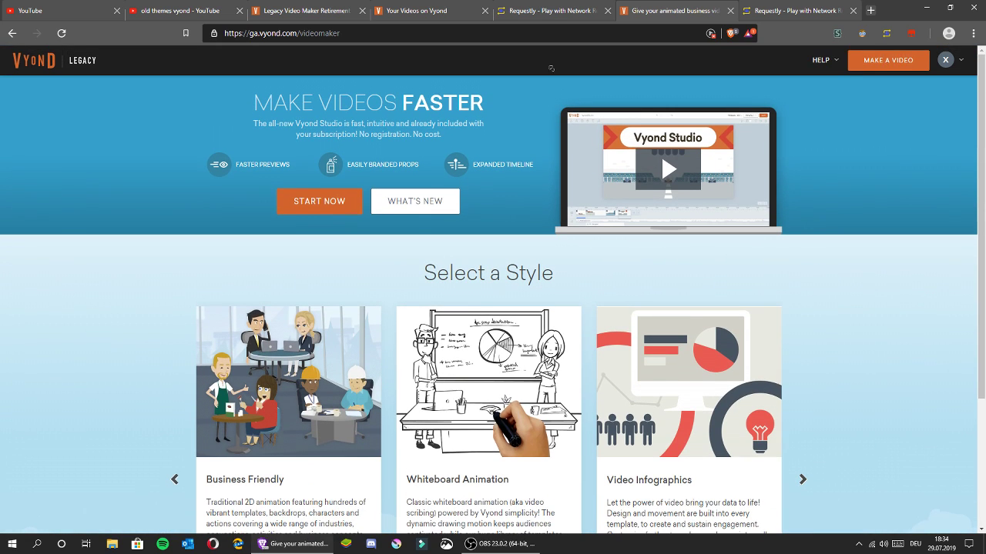
drag(253, 94, 501, 154)
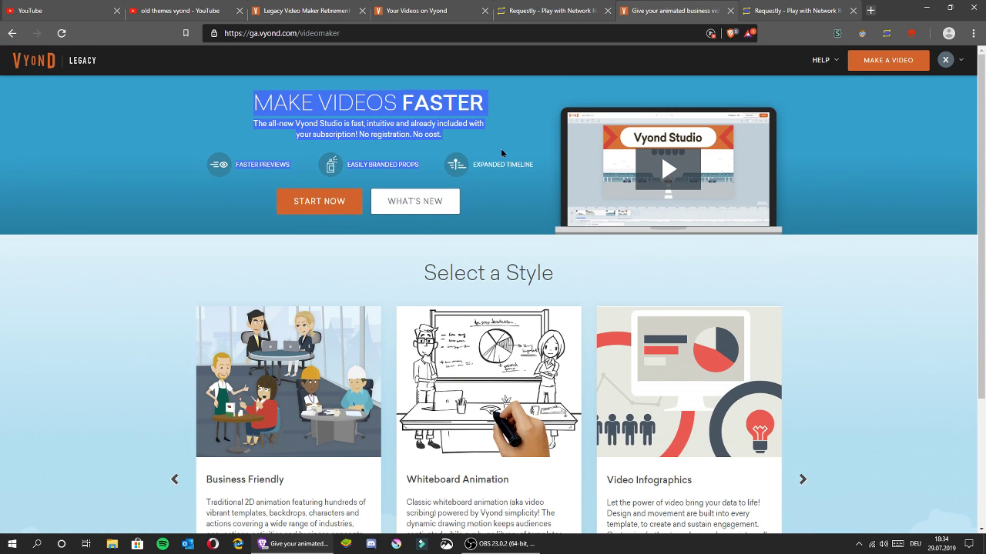
click(535, 168)
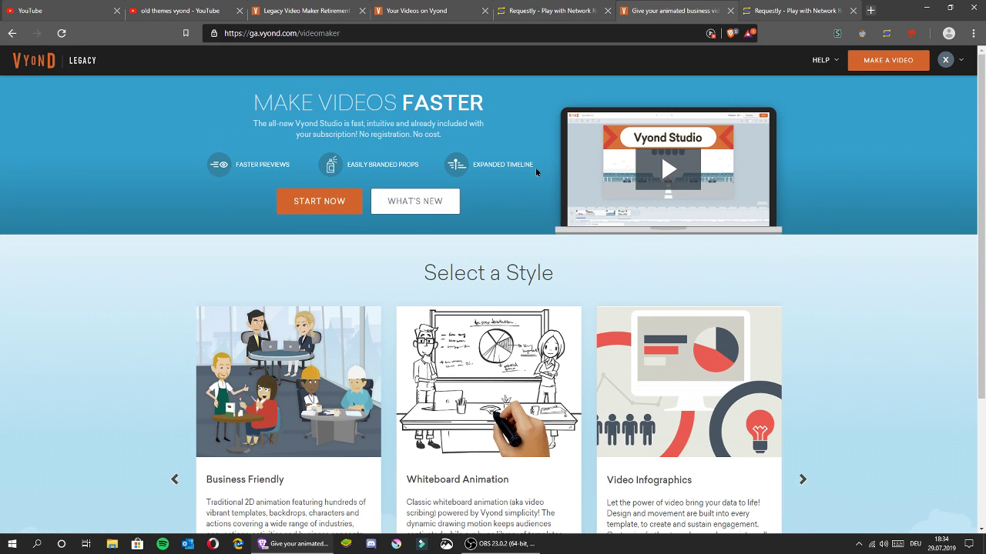
drag(1, 81, 536, 171)
click(541, 171)
drag(2, 74, 516, 181)
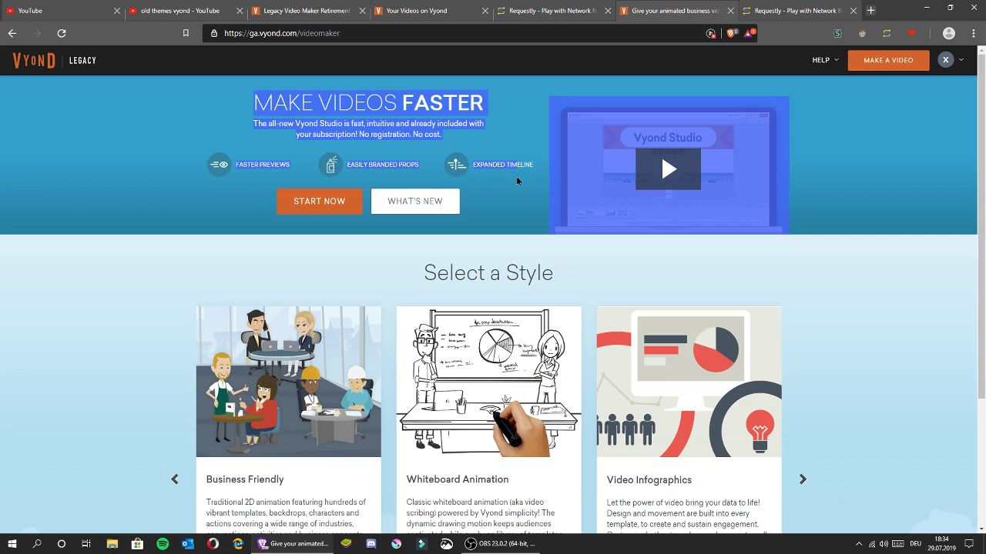
click(535, 177)
Step: View the styles Vyond Studio offers for a new video and return to the video list
click(416, 10)
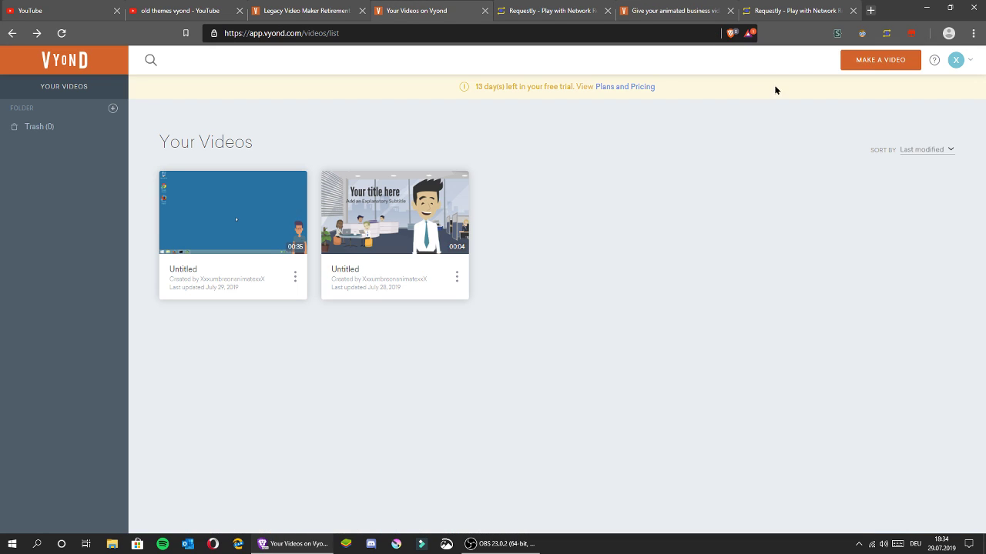
click(866, 68)
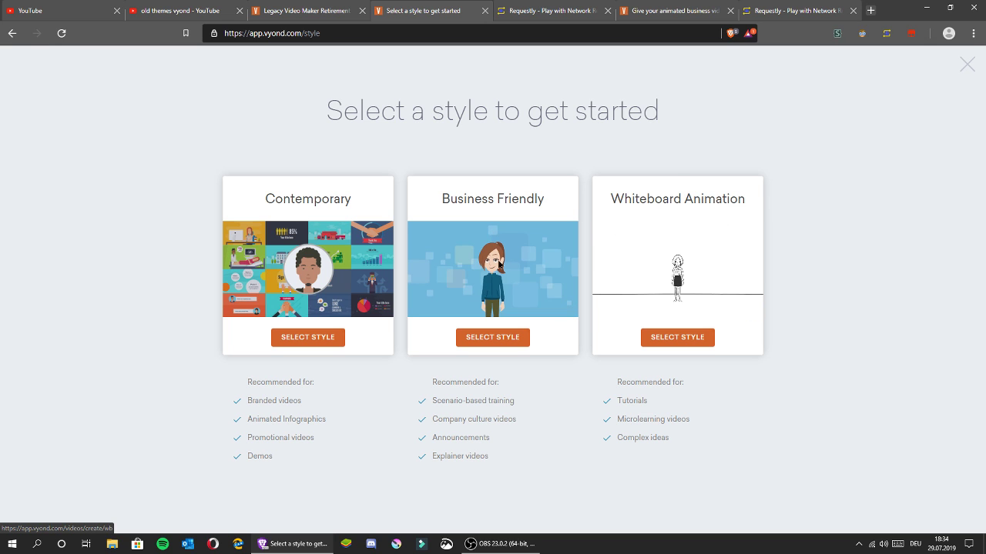
click(966, 65)
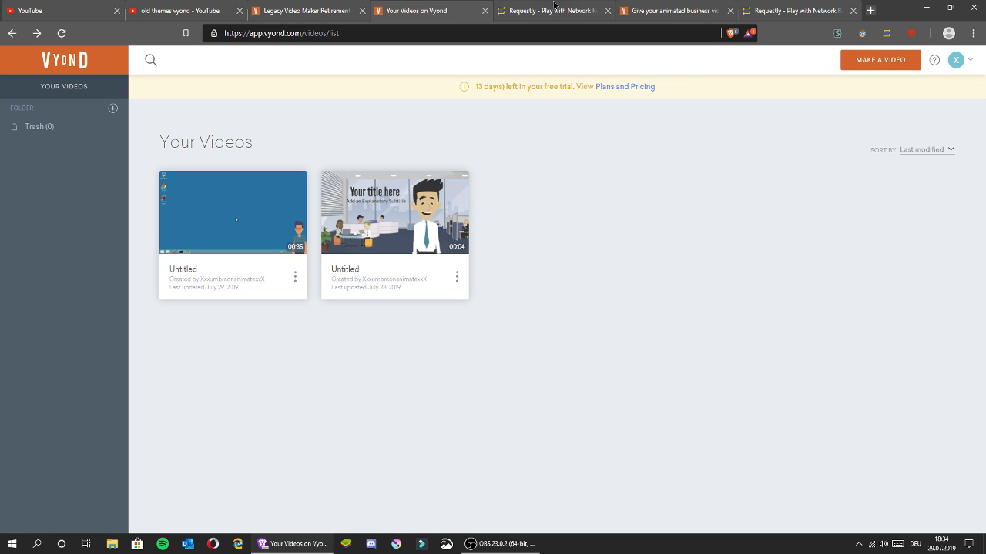
Step: Compare the Requestly rules list with the styles offered on the Legacy Video Maker page
click(571, 6)
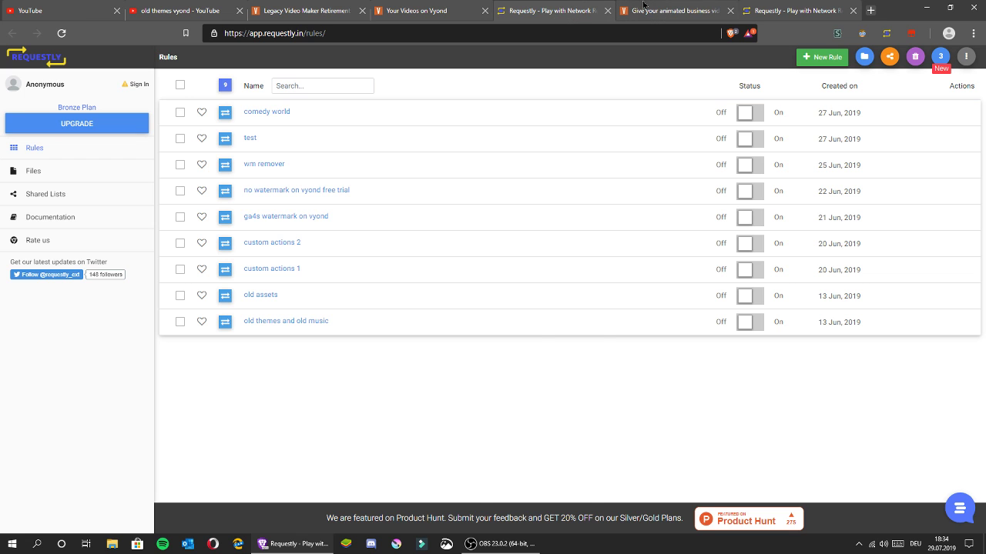
click(643, 8)
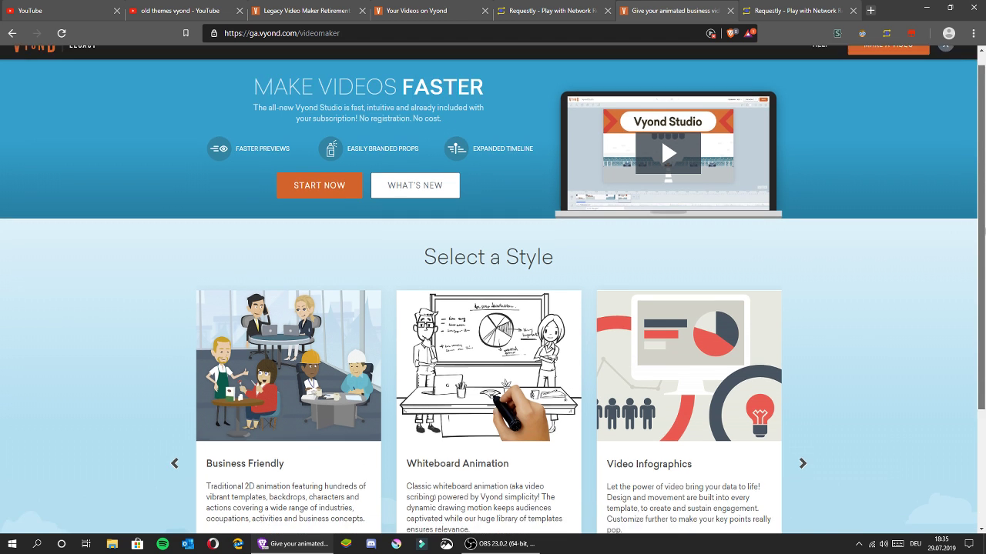
scroll(151, 379, down, 2)
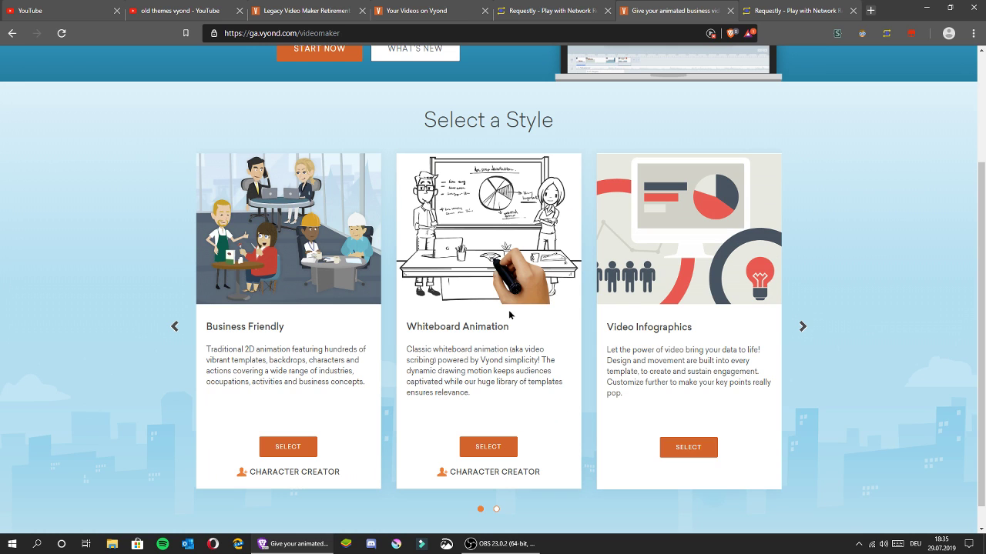
click(802, 326)
click(803, 326)
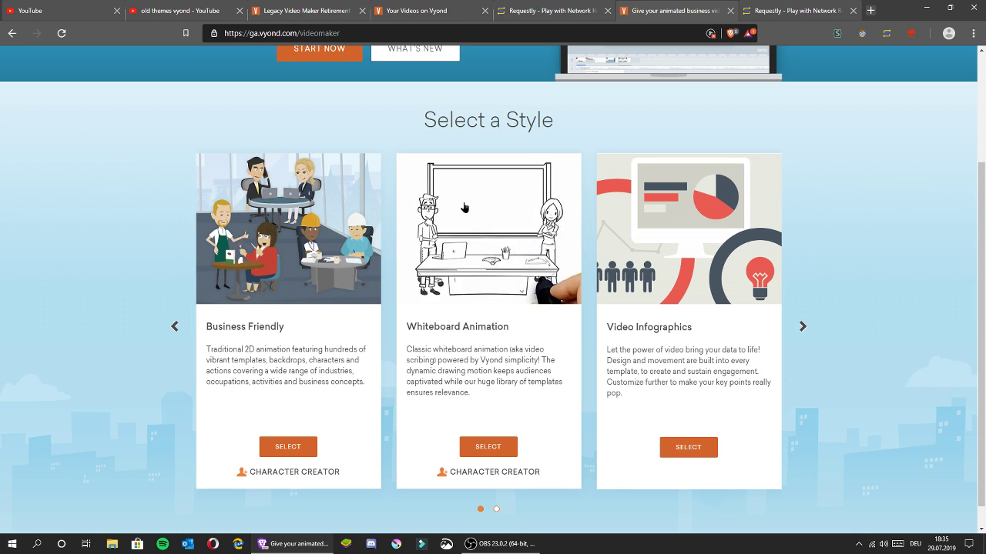
click(805, 13)
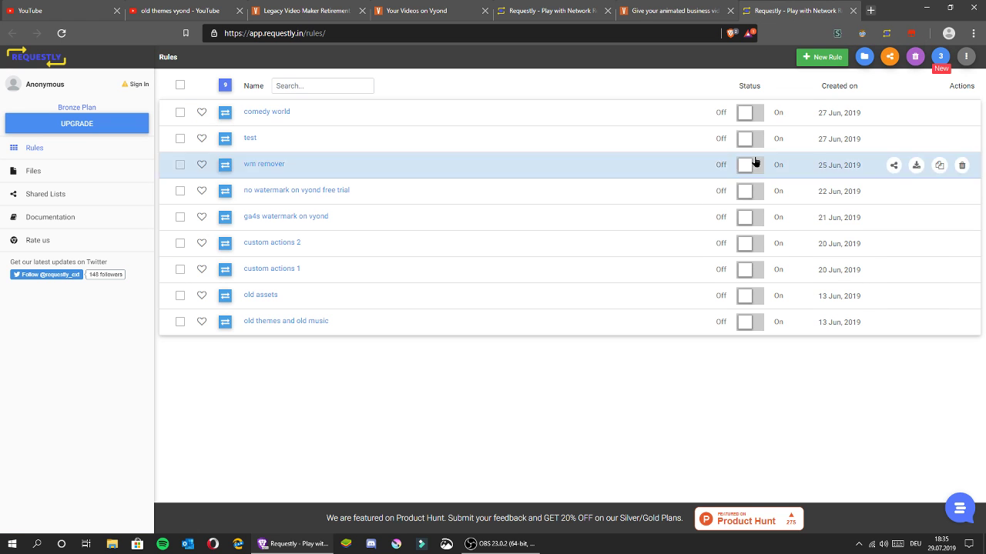
click(676, 17)
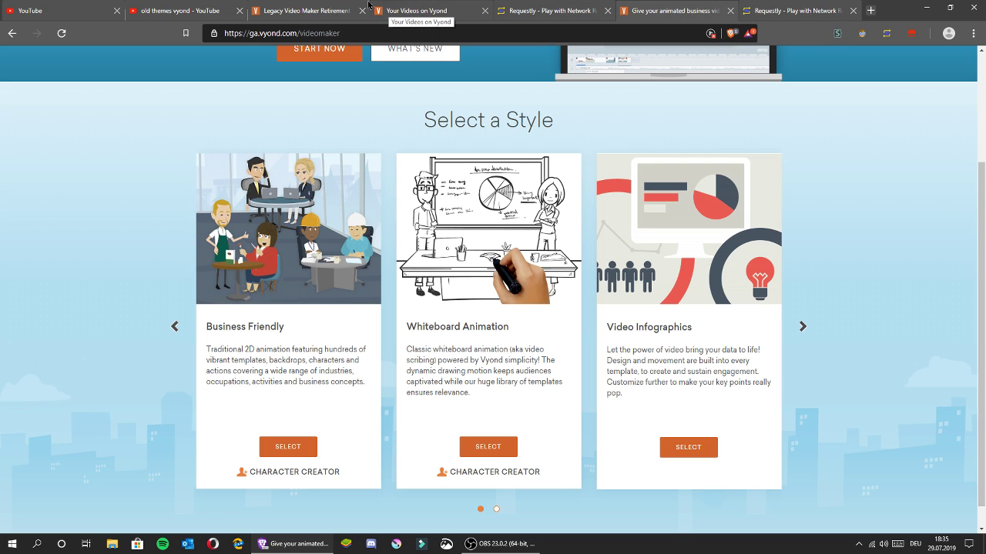
Step: Review the Your Videos page in Vyond Studio against the Legacy Video Maker's style selection
click(428, 10)
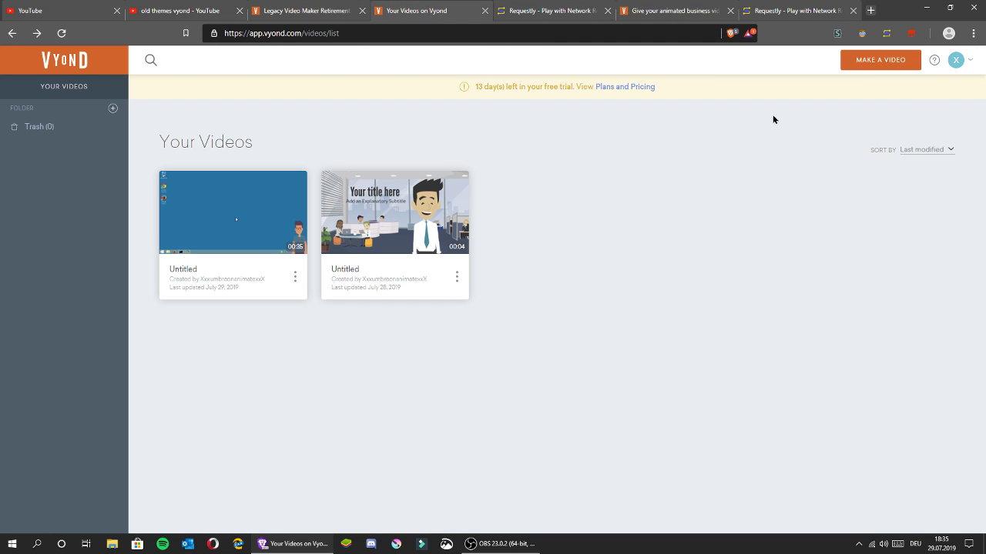
click(953, 61)
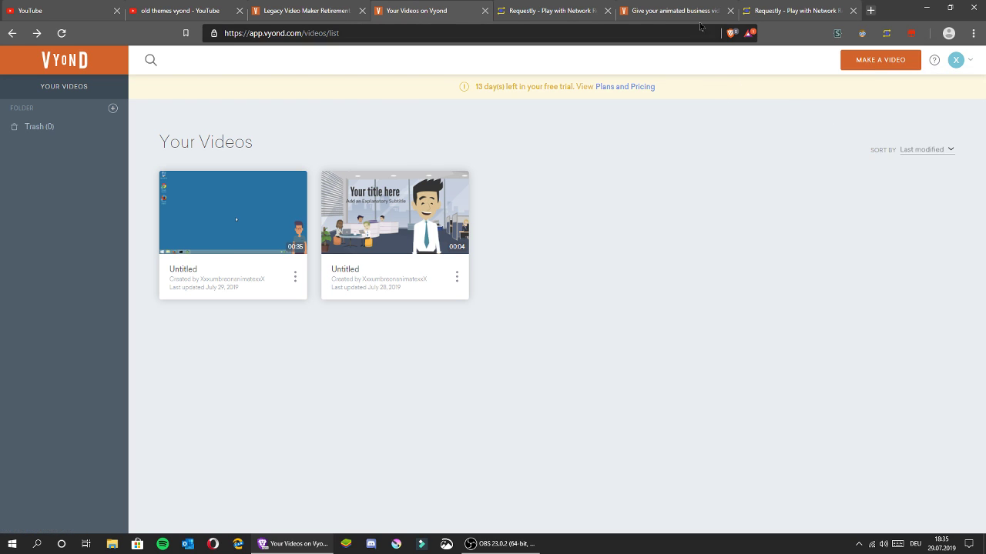
click(703, 6)
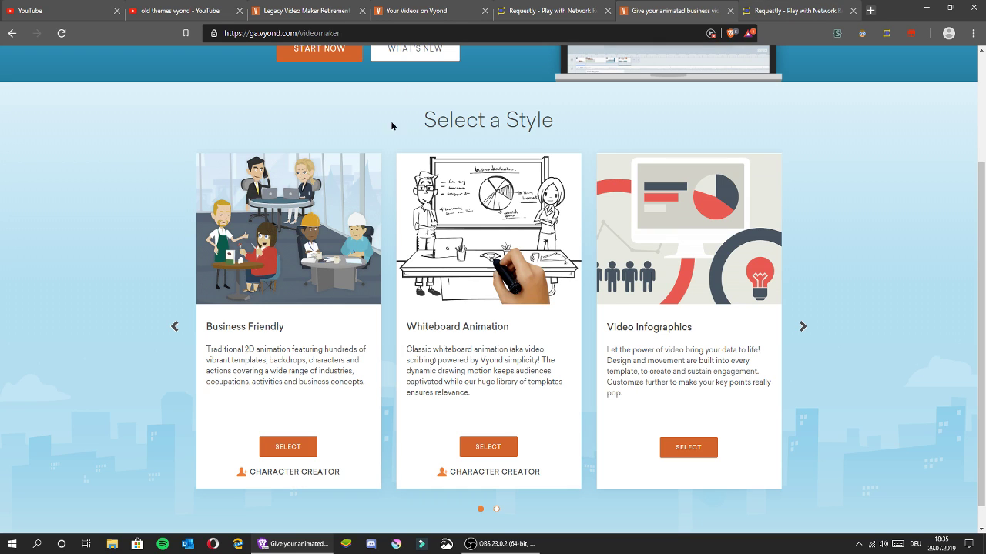
click(449, 7)
mouse_move(174, 217)
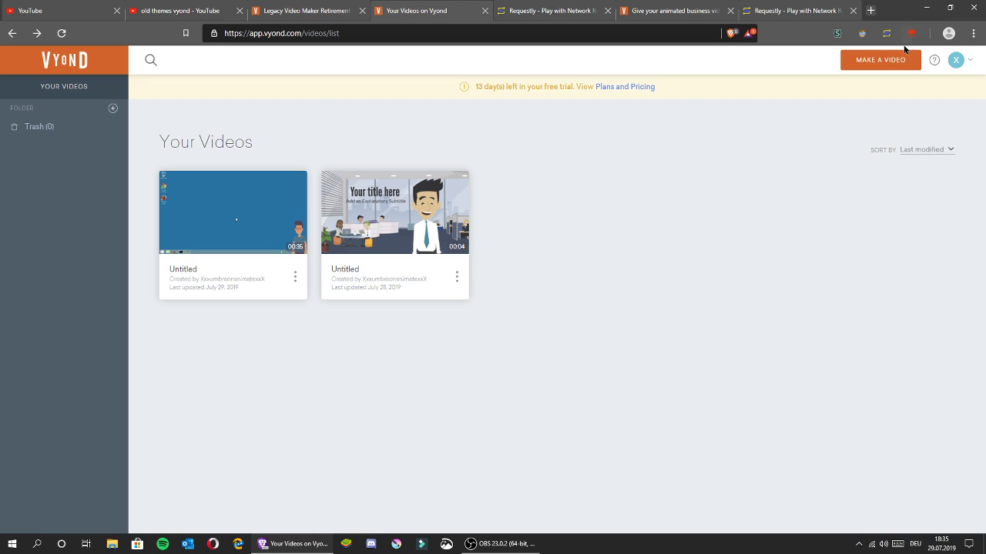
Step: Compare the styles Vyond Studio offers for a new video with the Legacy Video Maker's style selection
click(869, 61)
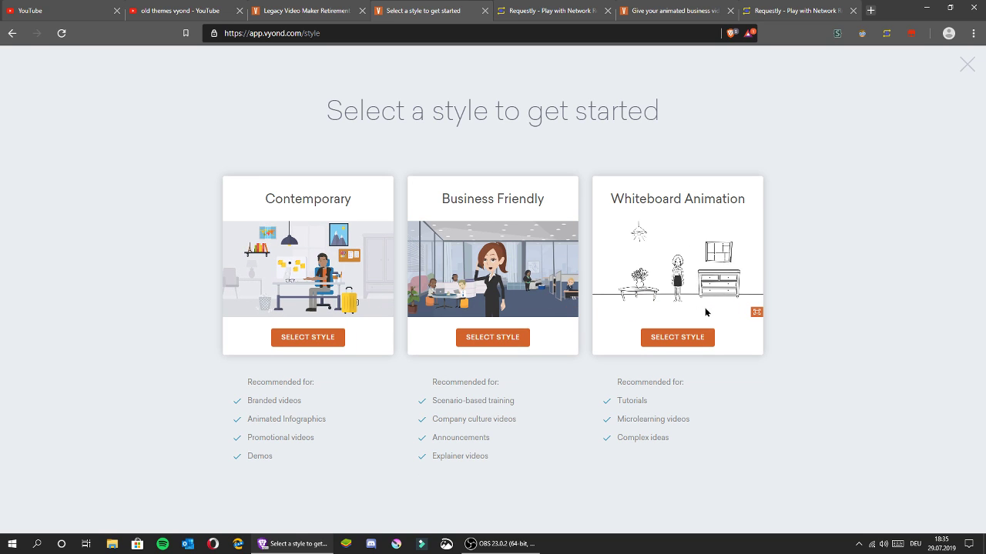
click(965, 65)
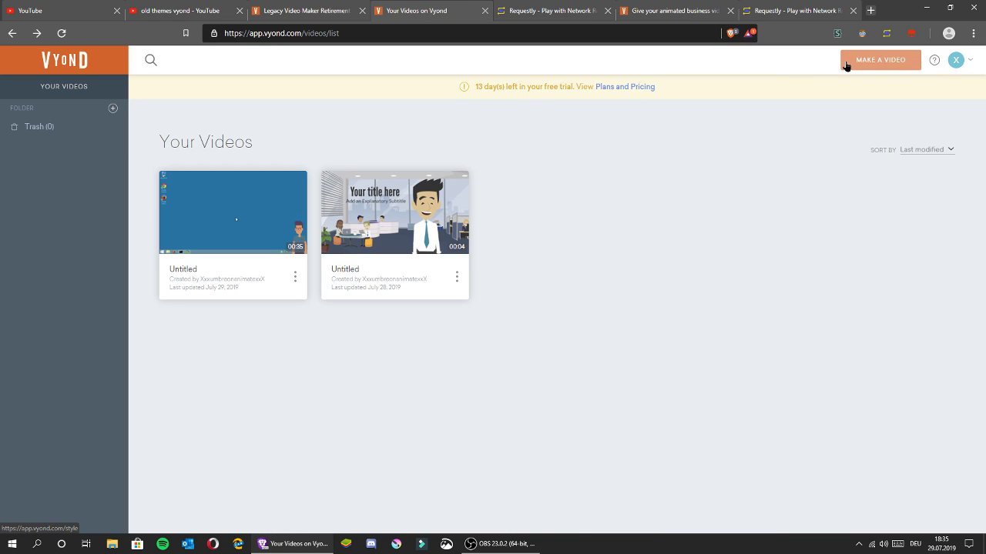
click(847, 64)
click(966, 65)
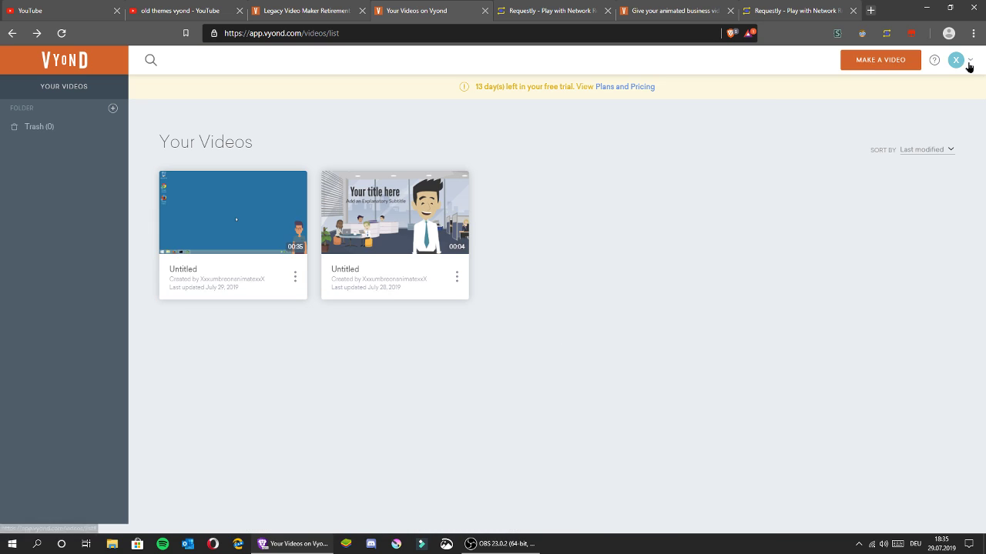
click(655, 19)
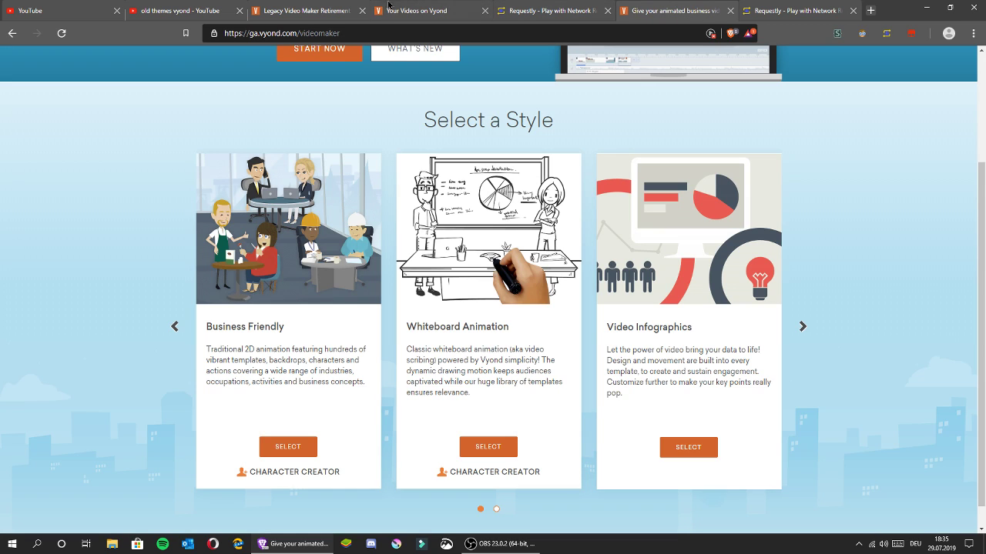
Step: Review the Legacy Video Maker Retirement article and highlight the date August 14, 2019 in its opening paragraph
click(544, 8)
click(408, 11)
click(308, 11)
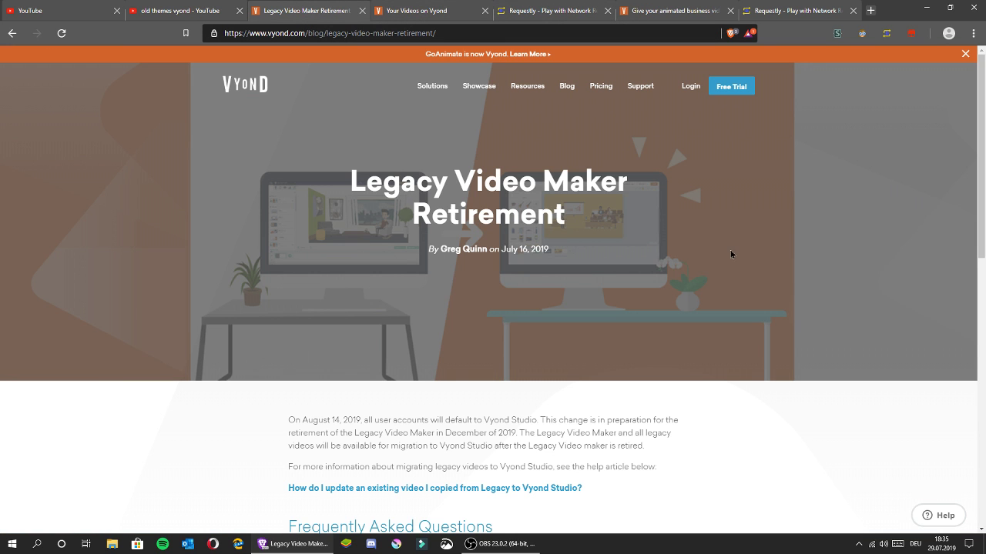
scroll(770, 269, down, 2)
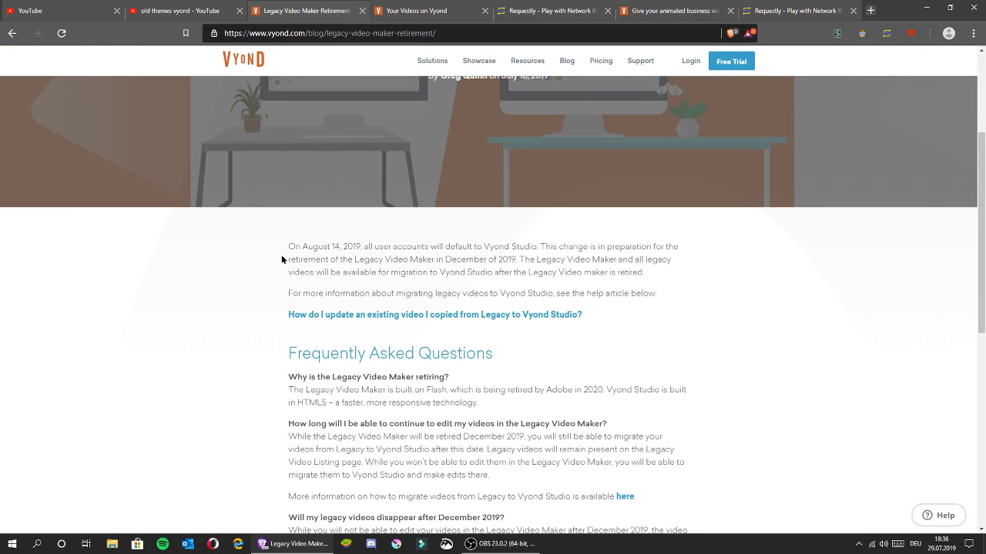
drag(304, 247, 366, 248)
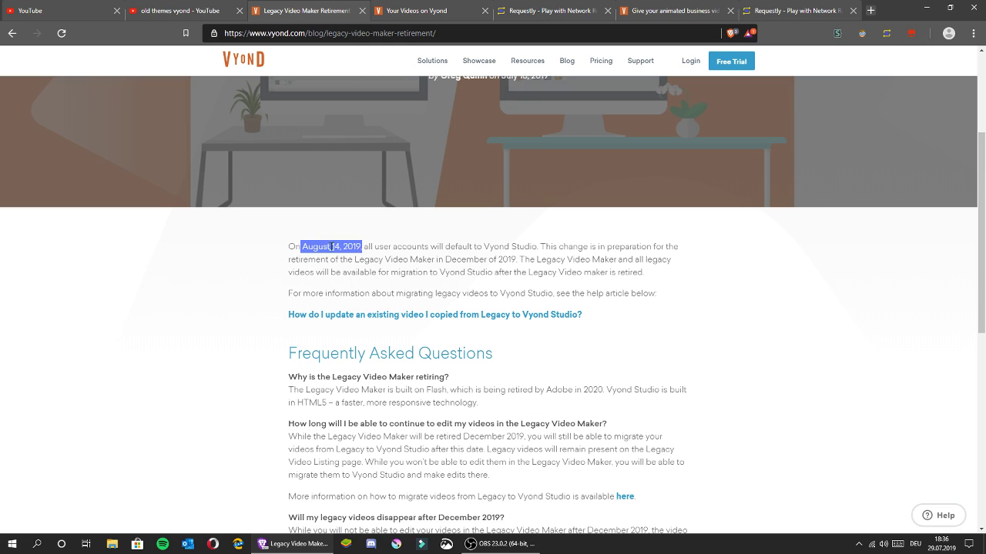
click(332, 248)
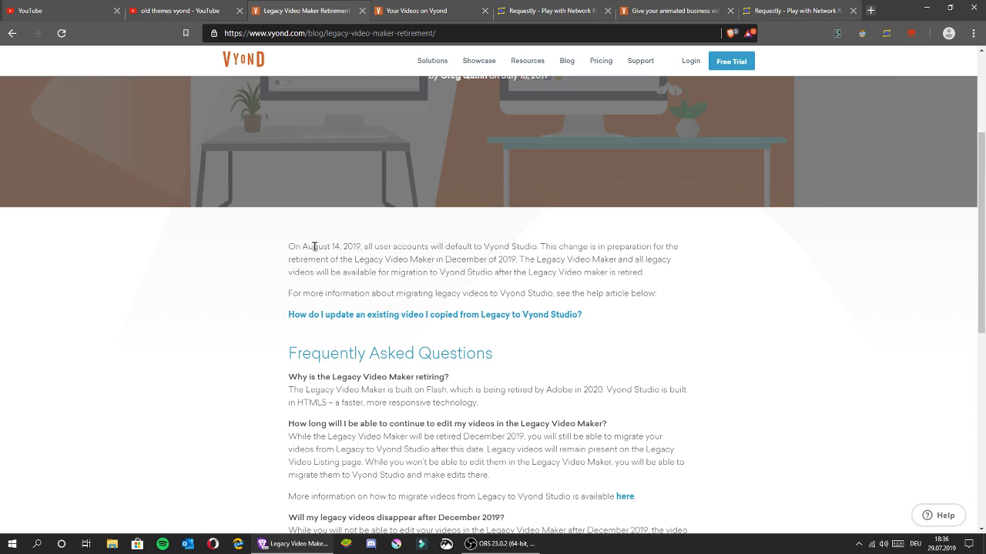
drag(299, 246, 361, 246)
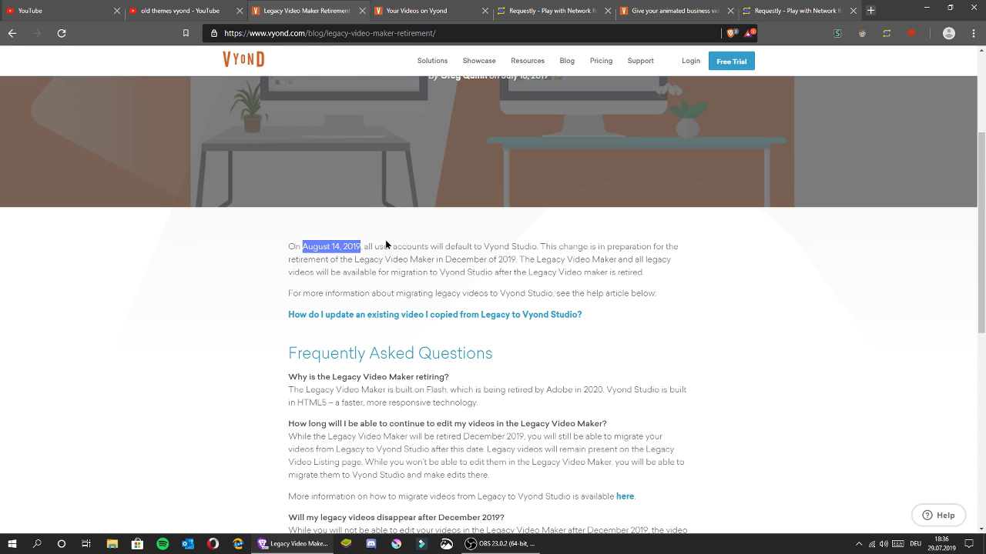
Step: View the Default Experience choices in the Vyond account settings and return to the Studio video list
click(413, 7)
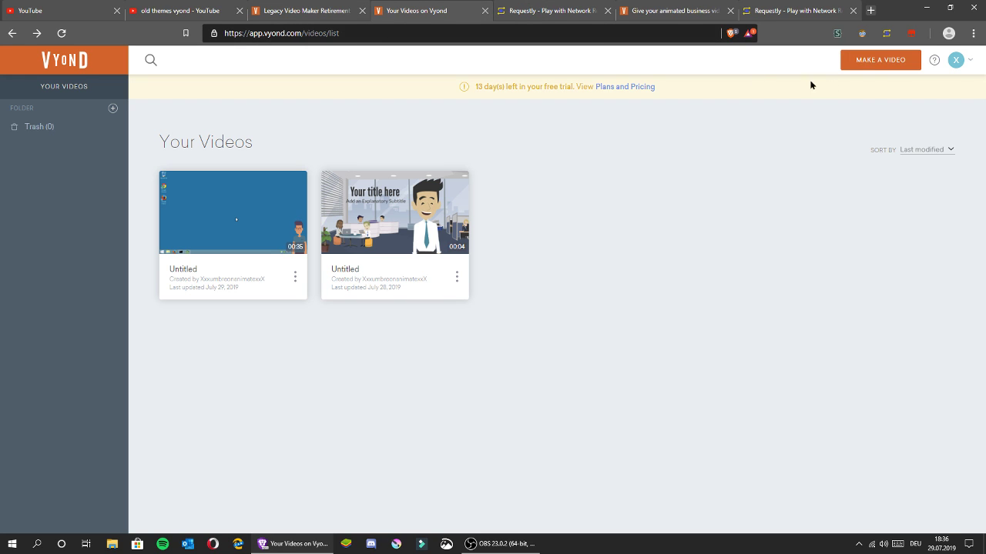
click(951, 68)
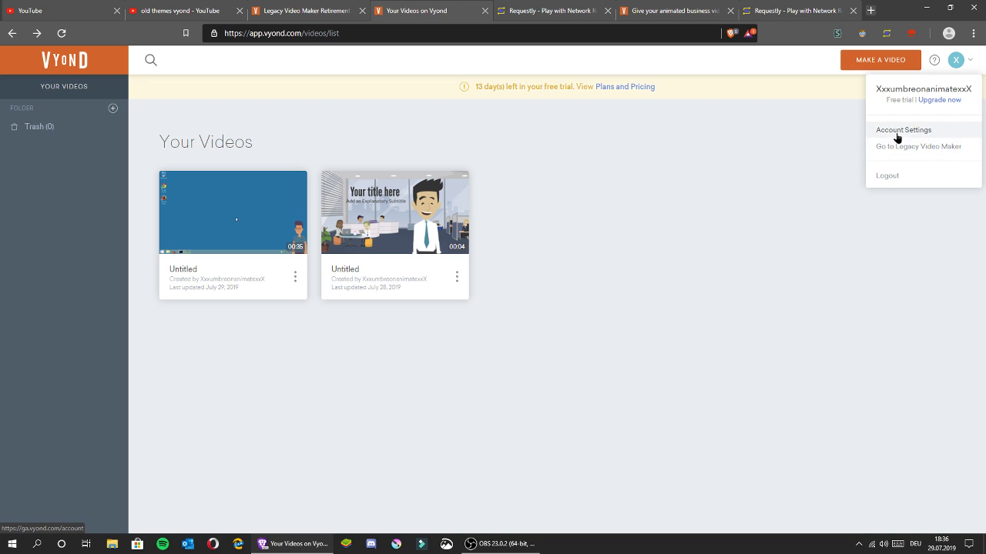
click(898, 131)
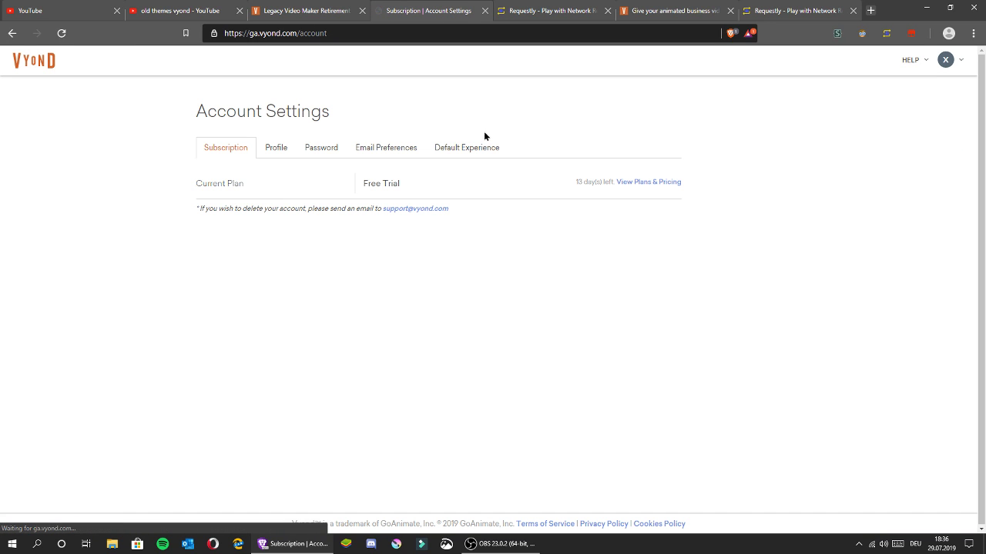
click(475, 154)
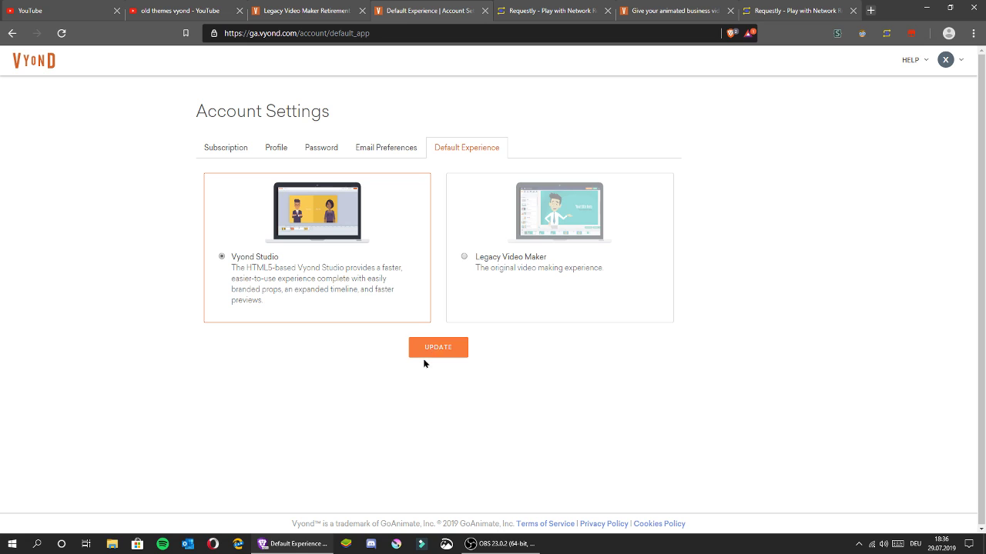
click(12, 34)
click(12, 33)
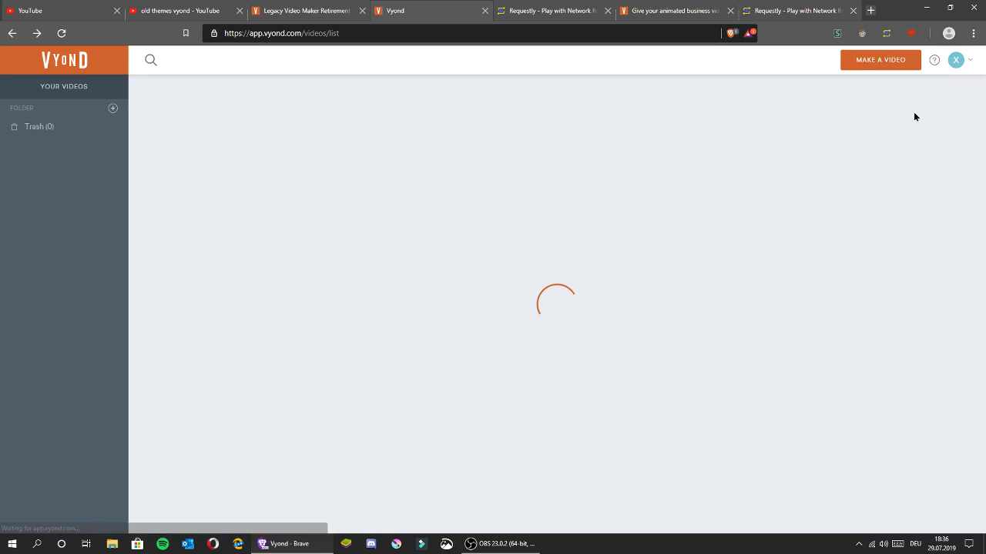
Step: Open the Legacy Video Maker from the Vyond Studio account options and view its welcome page
click(955, 62)
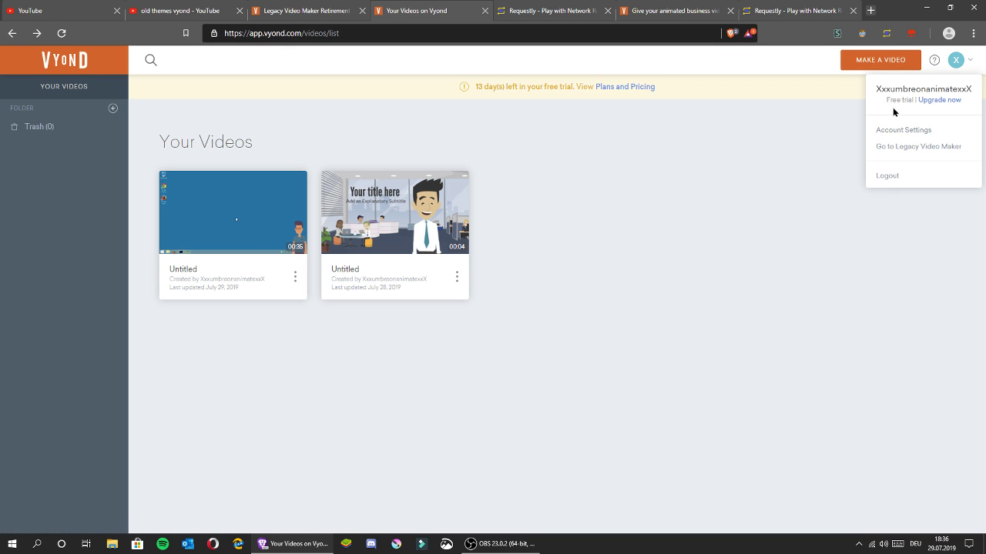
click(890, 147)
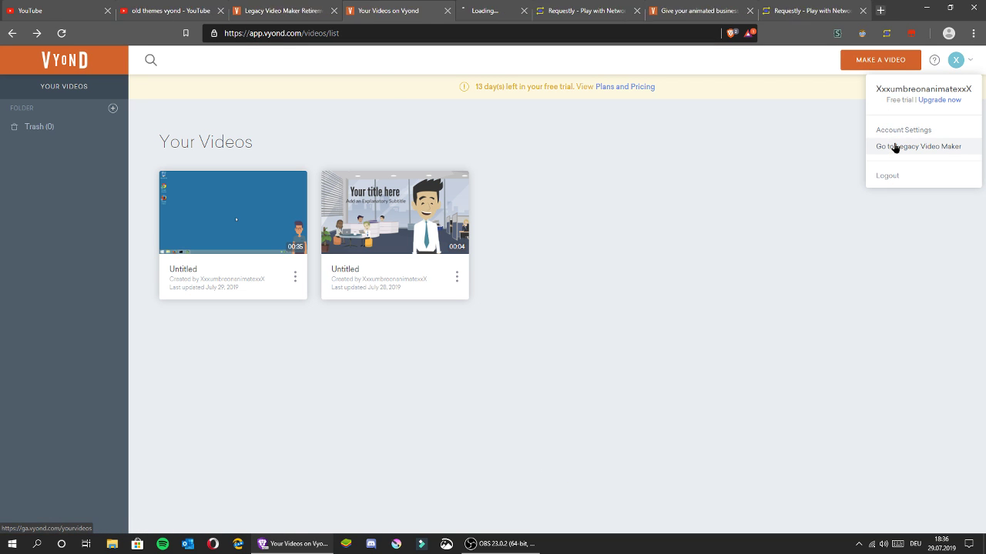
click(476, 11)
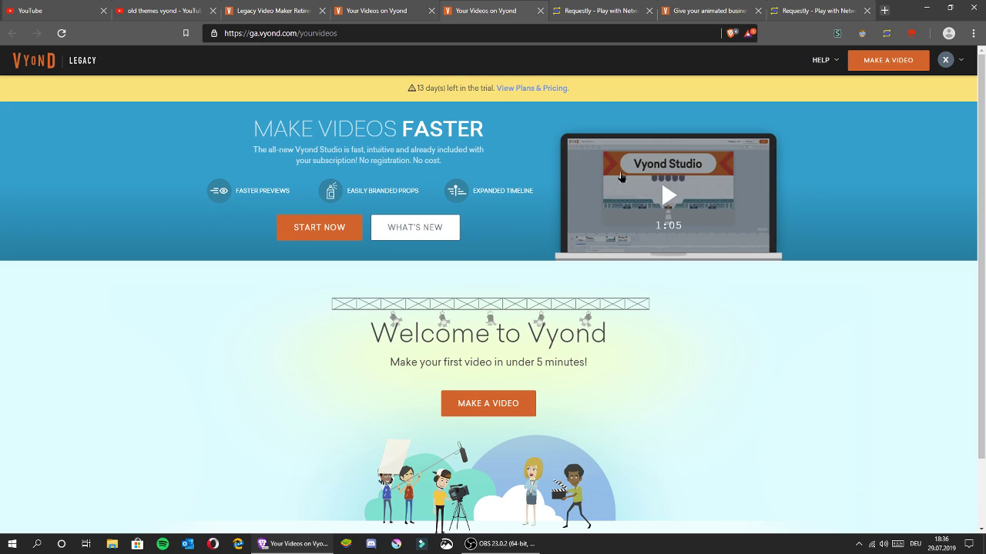
Step: Close the extra Legacy welcome page tab and move the Legacy style selection tab beside the Studio video list
click(412, 6)
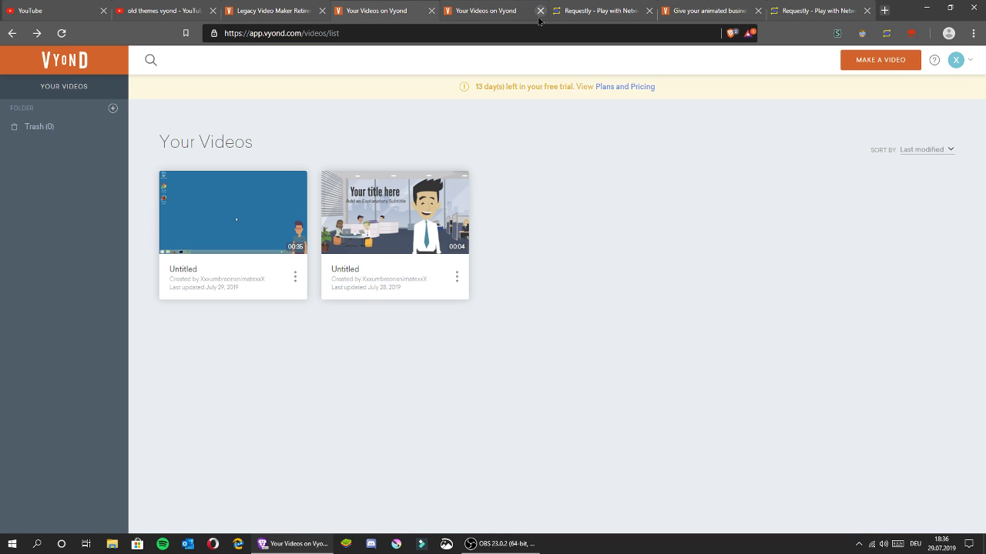
click(540, 11)
drag(599, 14, 490, 21)
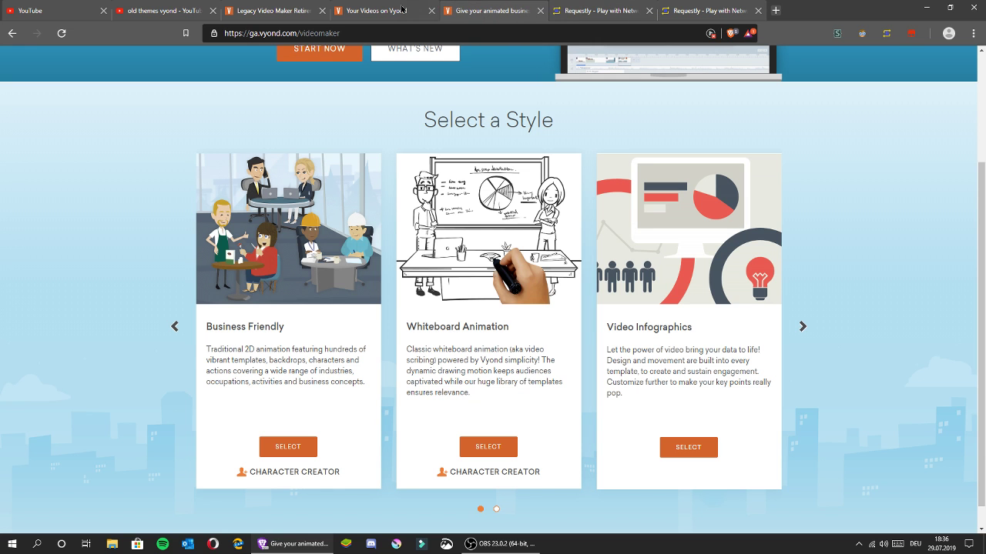
Step: Revisit the retirement article and highlight its title and byline for reference
click(381, 7)
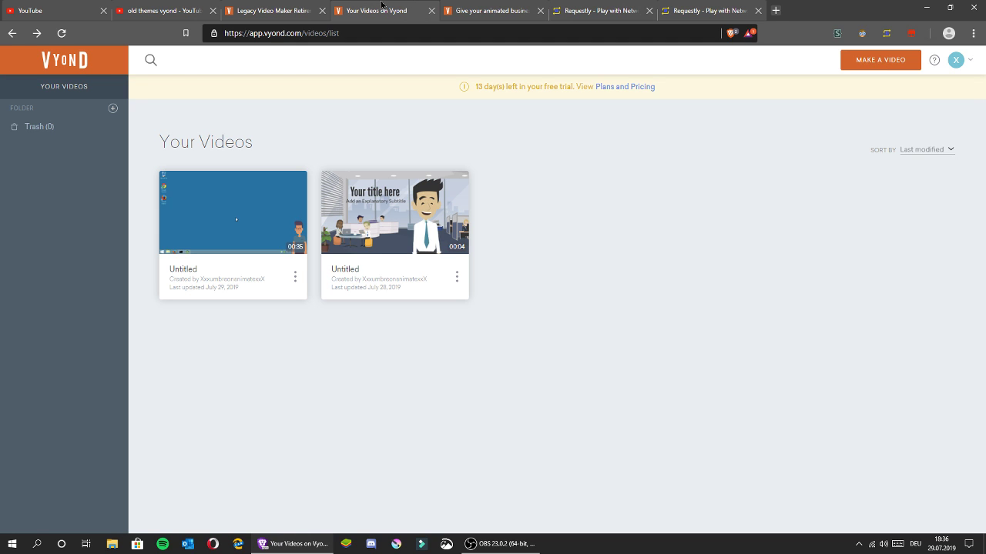
click(294, 8)
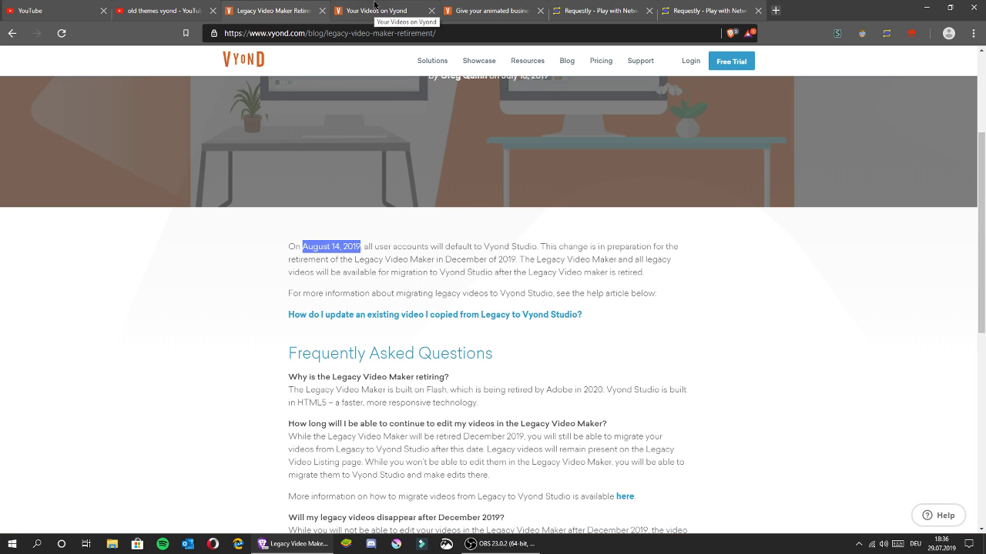
scroll(648, 134, up, 3)
drag(345, 179, 542, 250)
click(607, 250)
Step: Compare the Legacy style selection page with the Your Videos page in Vyond Studio
click(536, 6)
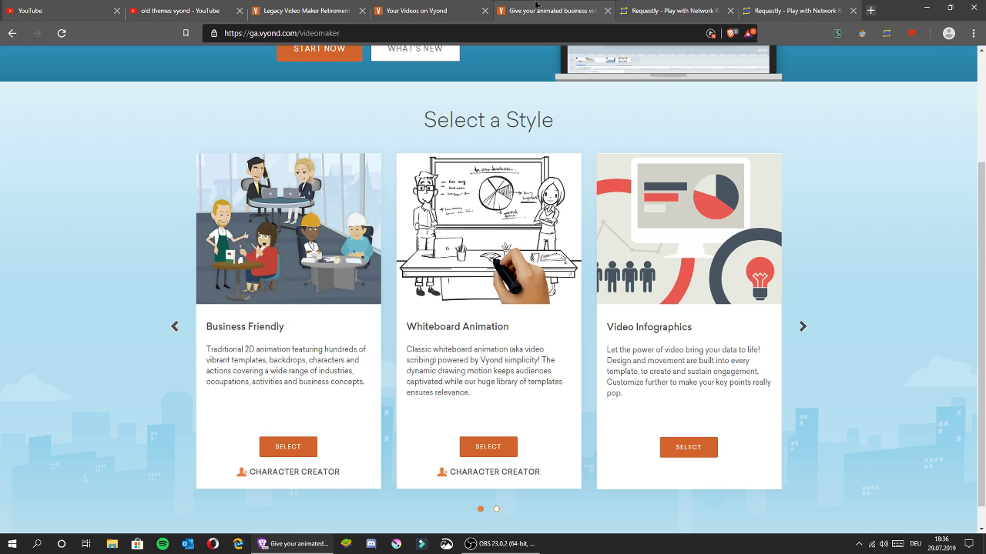
click(441, 6)
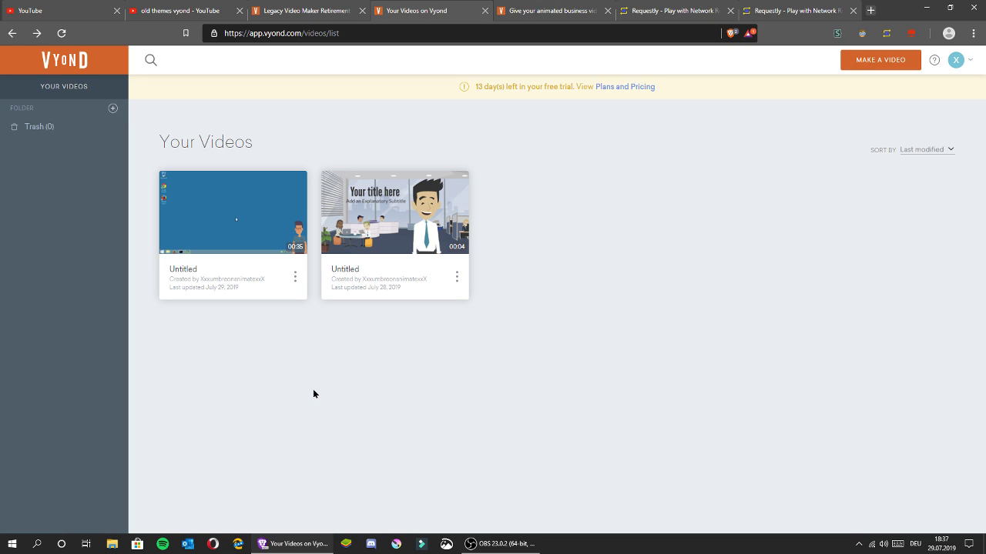
mouse_move(204, 206)
click(530, 10)
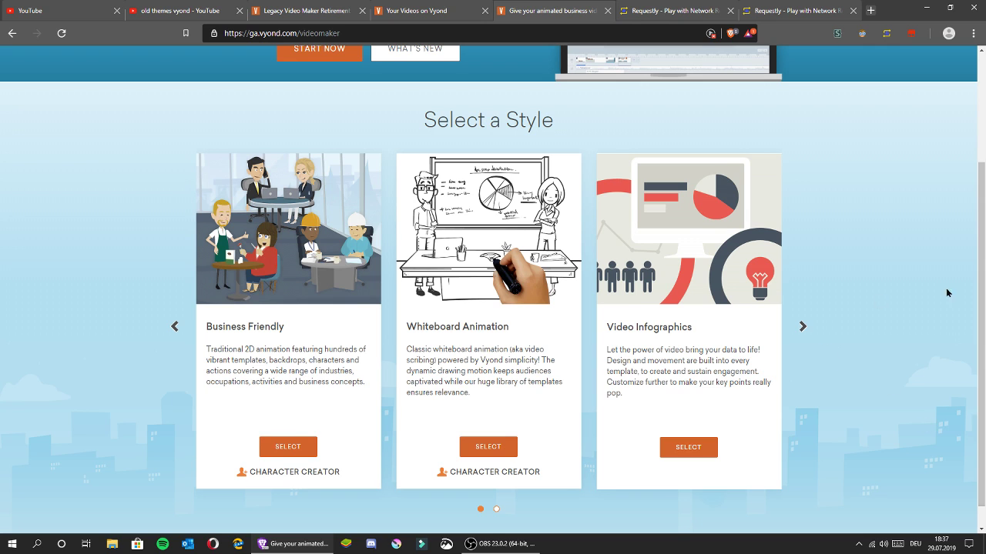
scroll(946, 292, up, 2)
Step: Go from Vyond Studio to the Legacy Video Maker's style selection and close the duplicate tab
click(461, 7)
click(959, 61)
click(909, 146)
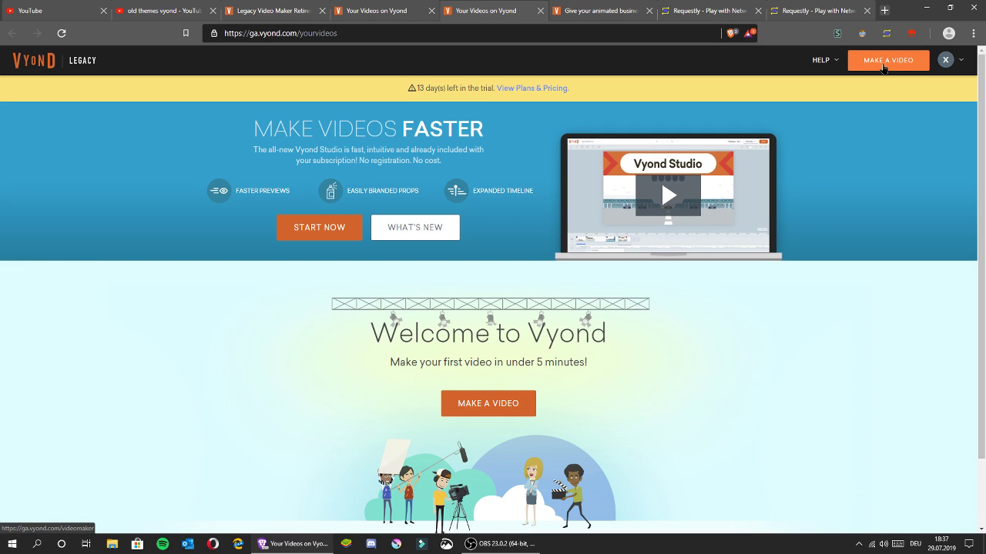
click(886, 61)
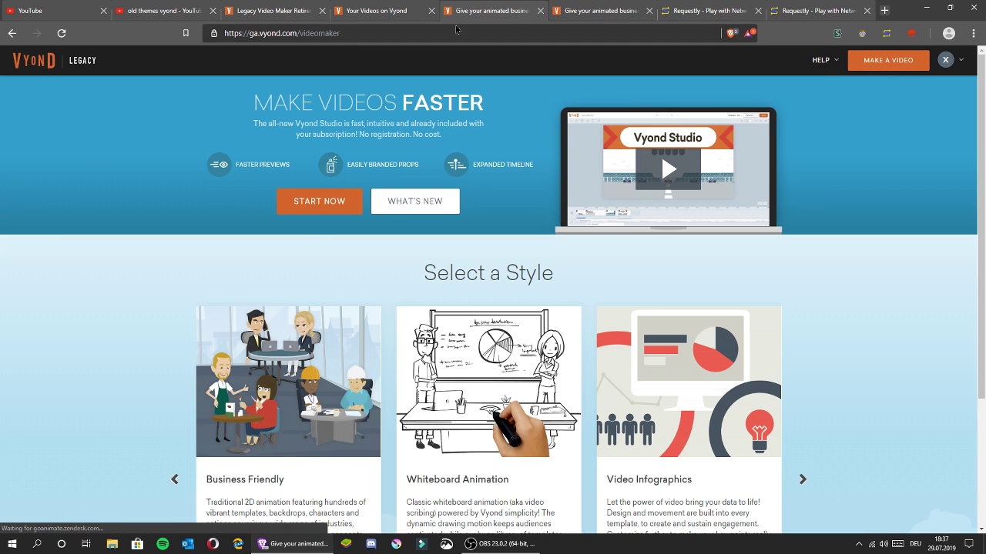
click(541, 11)
click(492, 12)
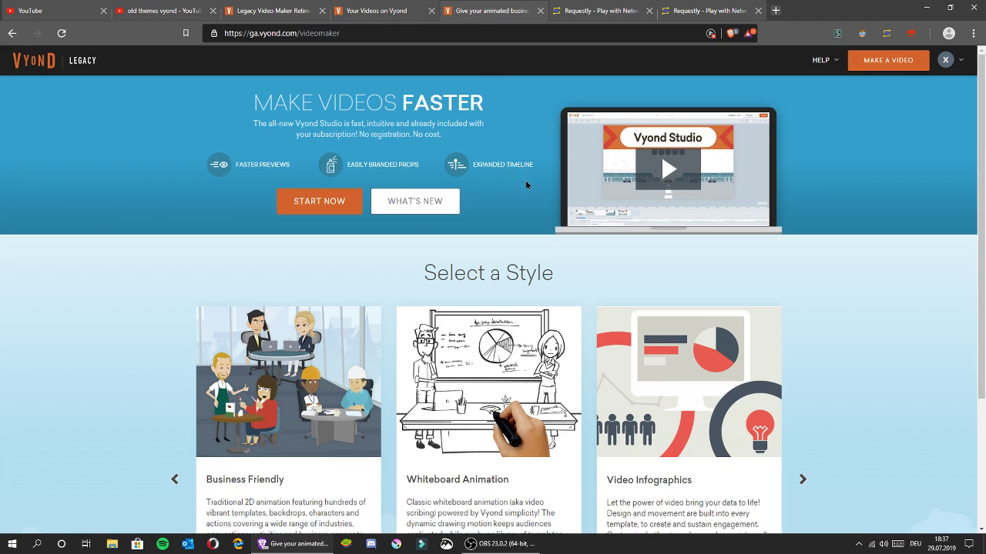
Step: Open the Business Friendly Character Creator in a separate tab and show its body types for new characters
scroll(612, 436, down, 3)
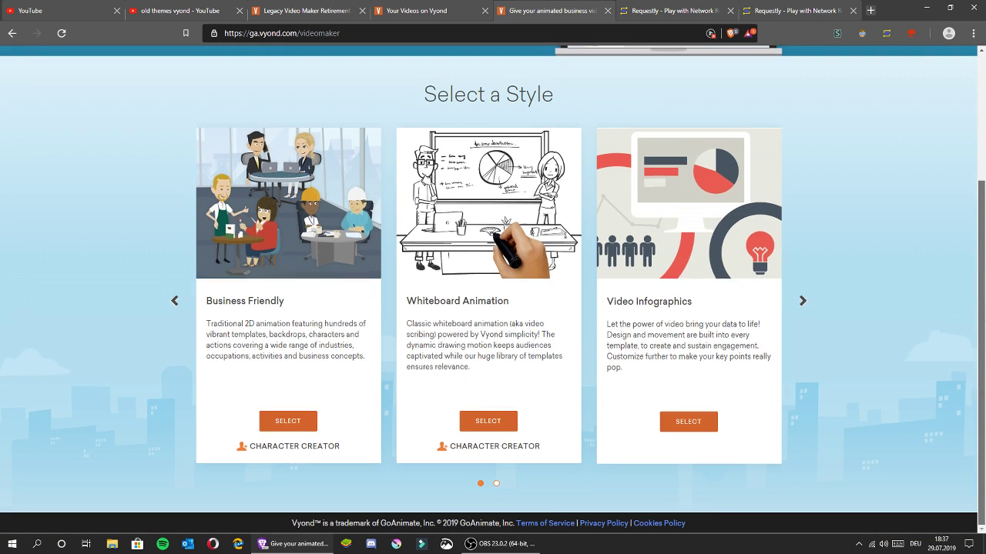
middle_click(331, 449)
click(593, 12)
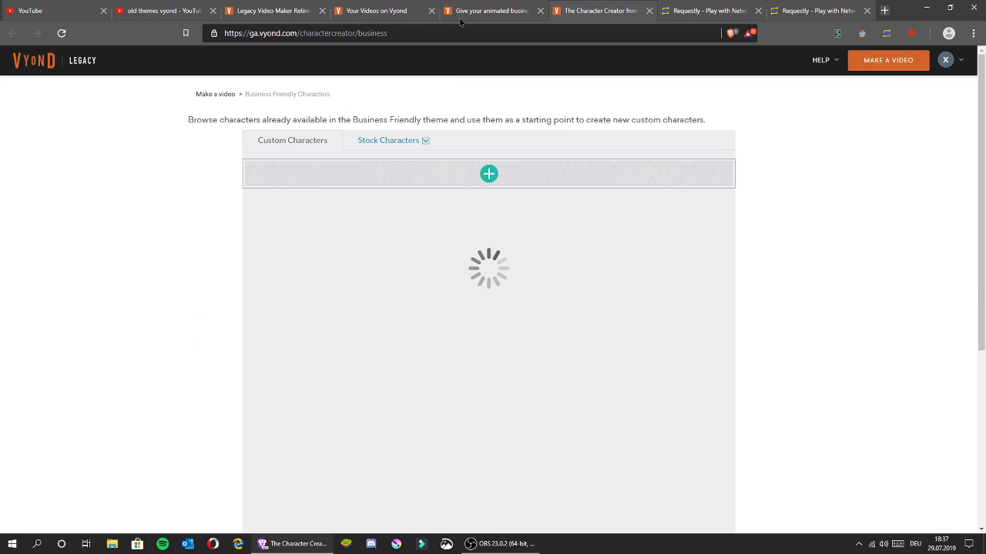
click(478, 6)
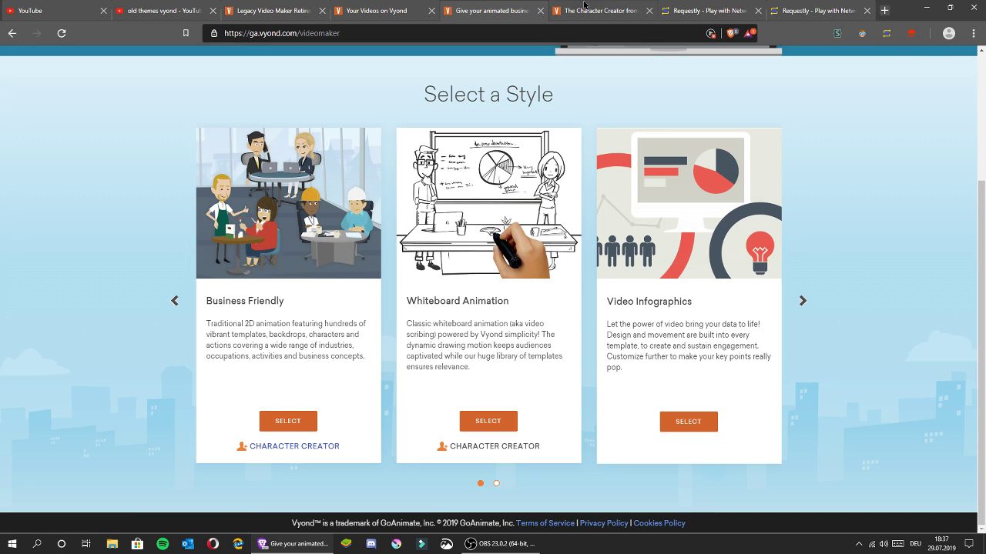
key(ctrl+Tab)
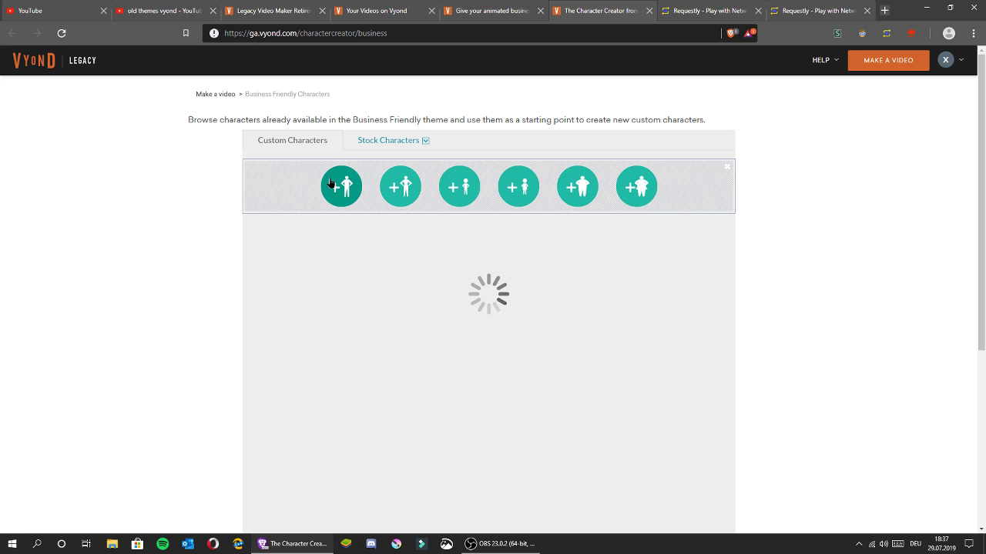
Step: Start a new Business Friendly character with the man body type in the Legacy Character Creator
click(382, 11)
click(477, 6)
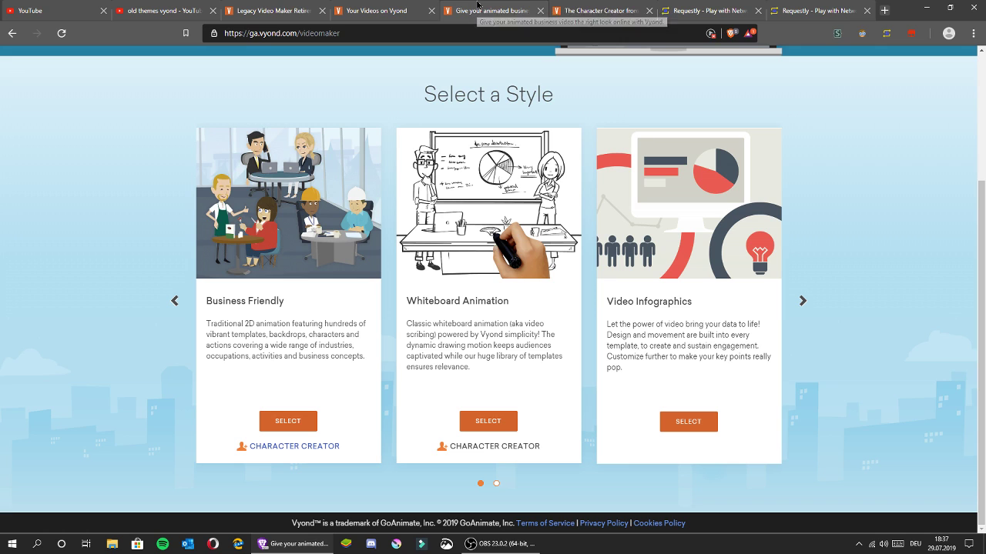
click(603, 10)
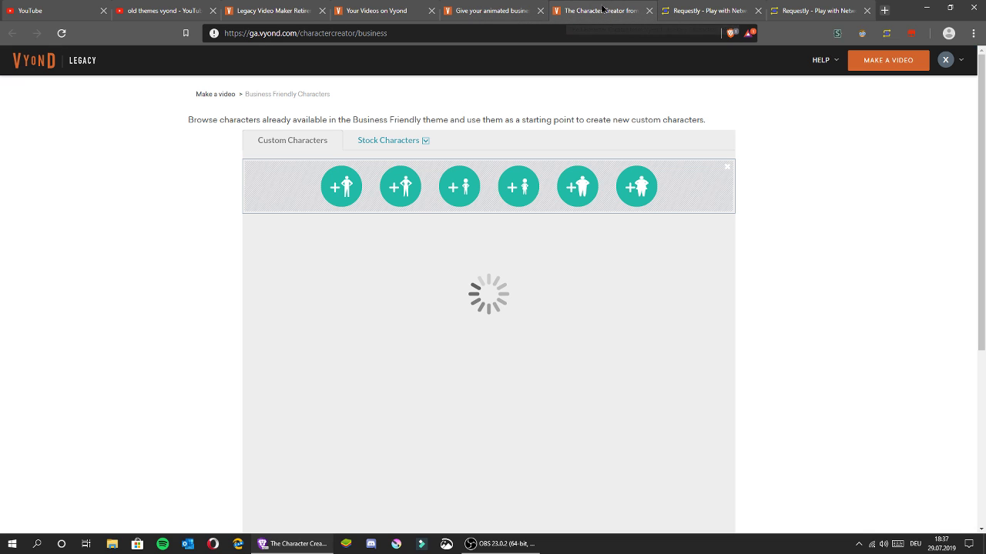
click(341, 187)
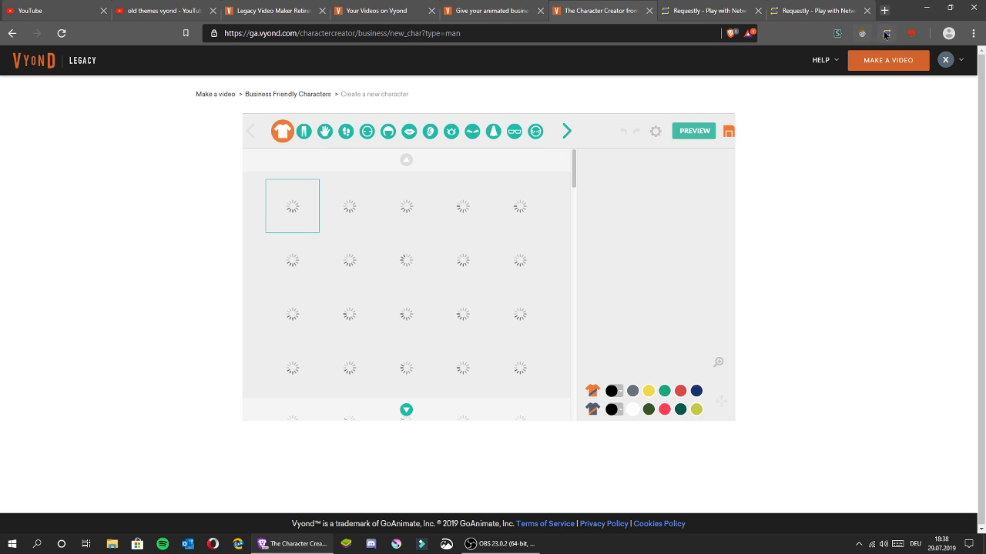
Step: Disable the userscript manager extension and reload the new-character page
click(912, 36)
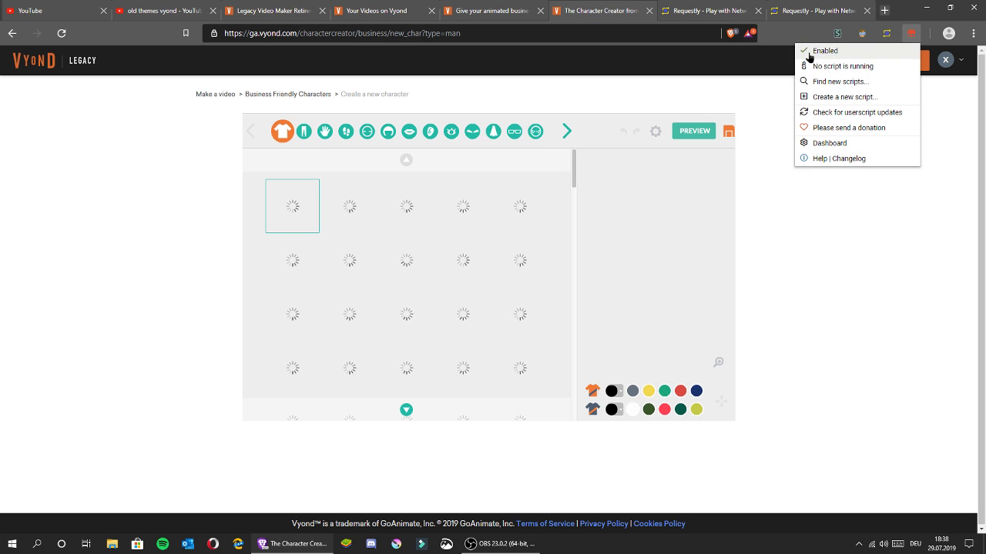
click(818, 51)
click(759, 106)
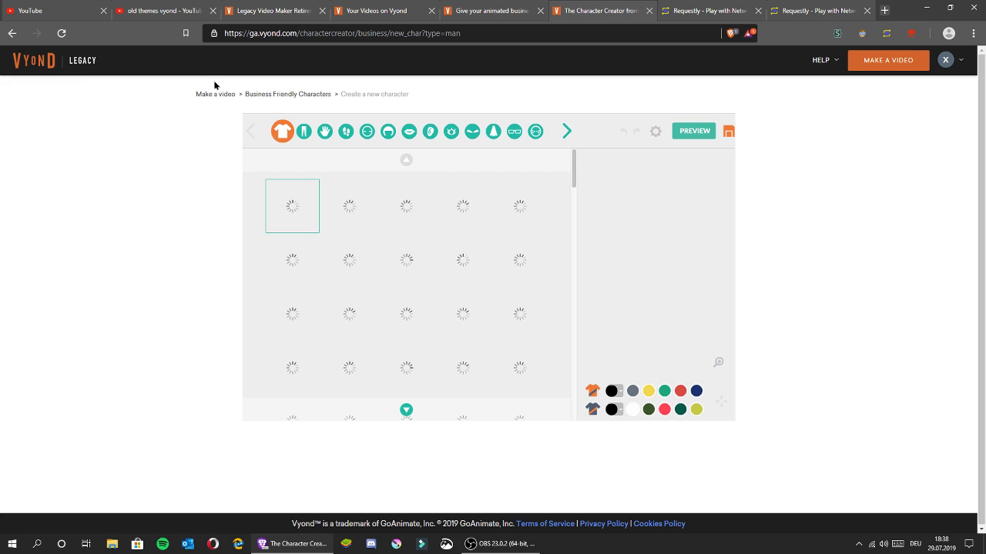
click(62, 33)
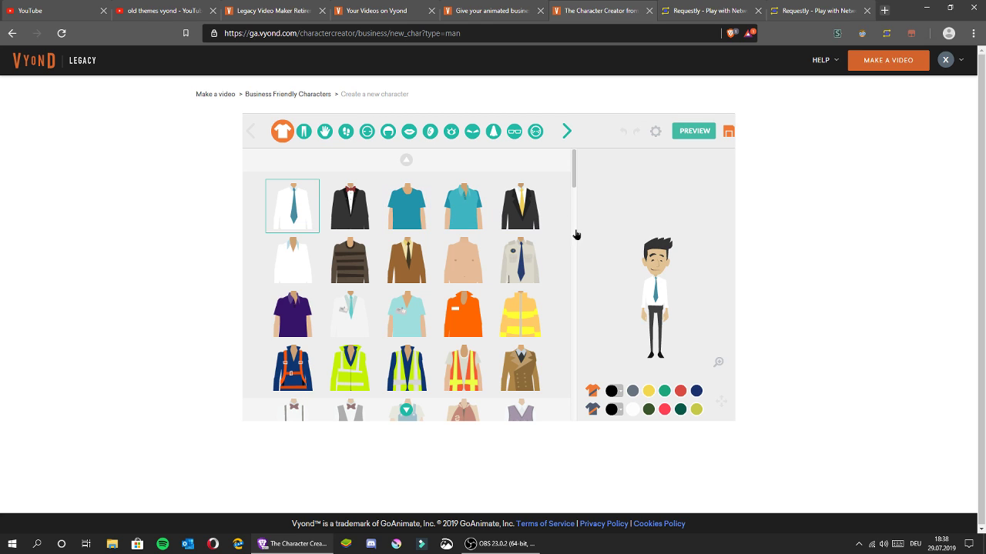
Step: Dress the character in the green hooded jacket from further down the tops collection
drag(576, 170, 578, 207)
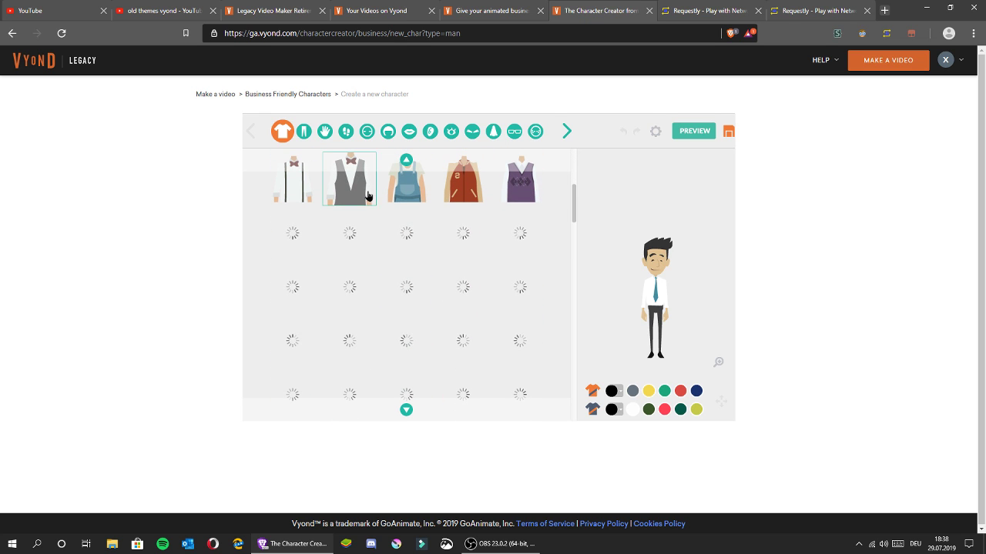
click(289, 235)
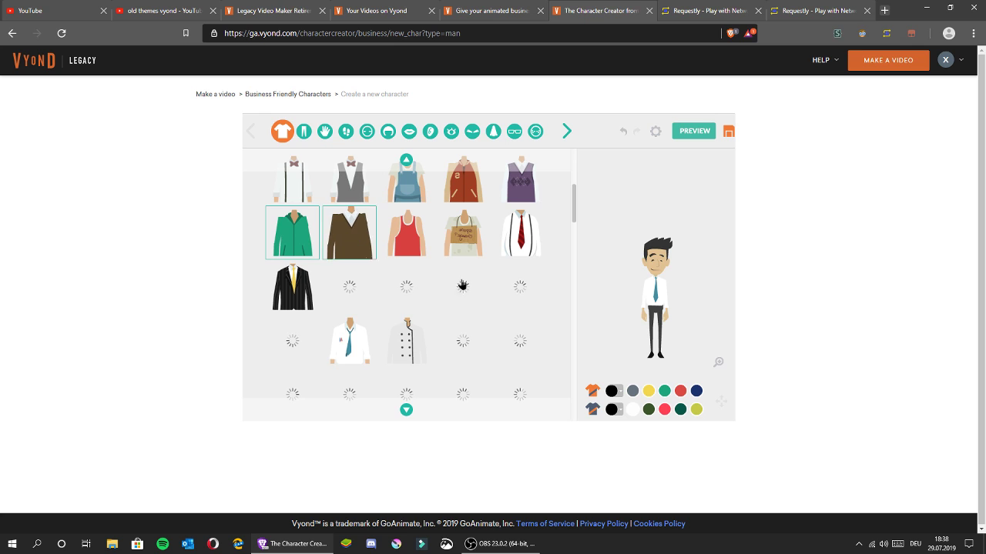
click(696, 390)
click(645, 406)
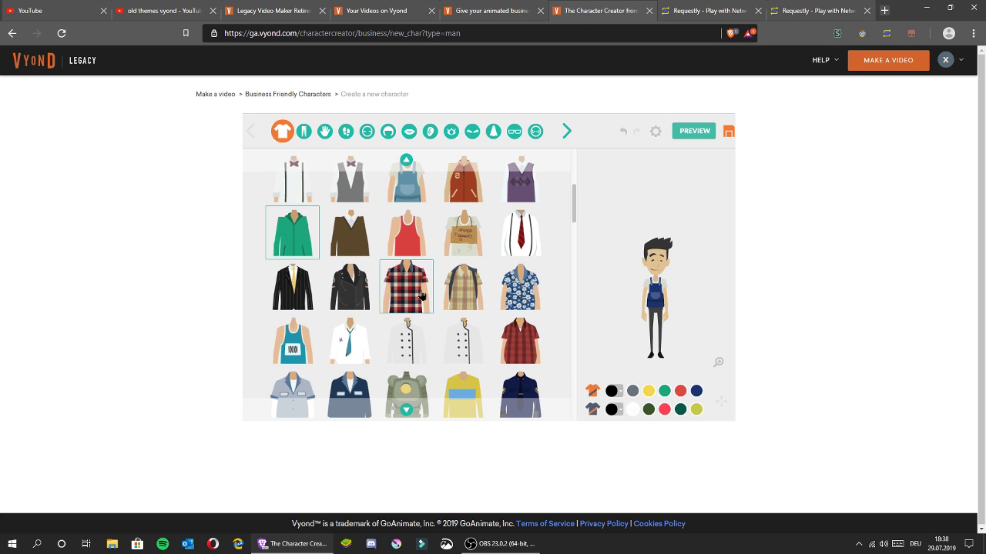
click(297, 235)
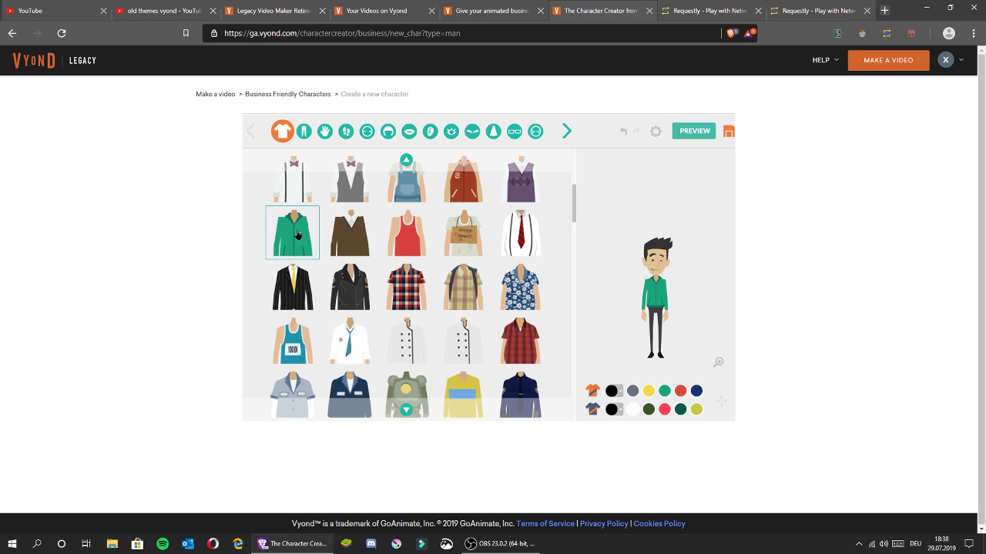
Step: Recolour the hooded jacket with the custom blue 4845DD
click(696, 392)
click(612, 393)
click(616, 288)
drag(582, 292, 575, 271)
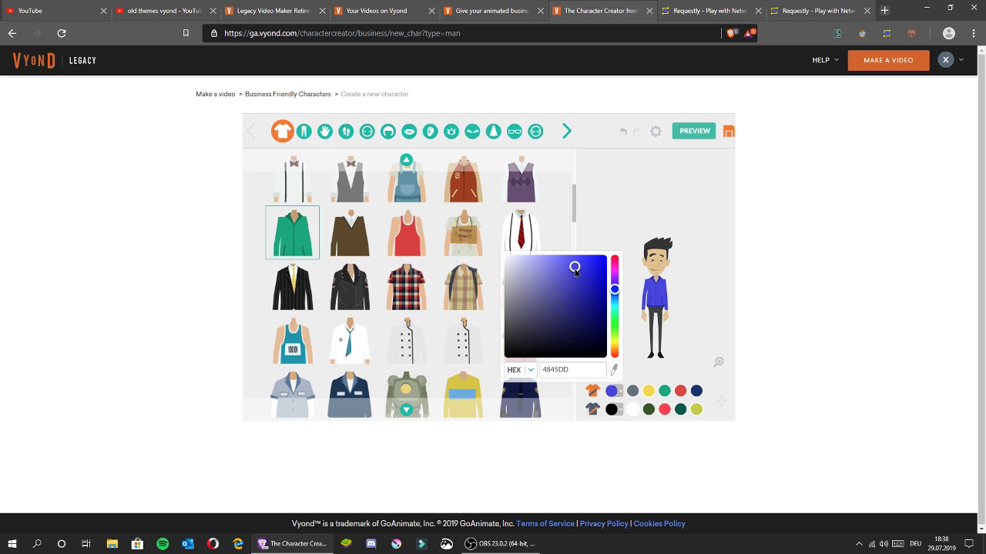
click(693, 268)
Step: Recolour the character's trousers with the preset golden yellow
click(305, 133)
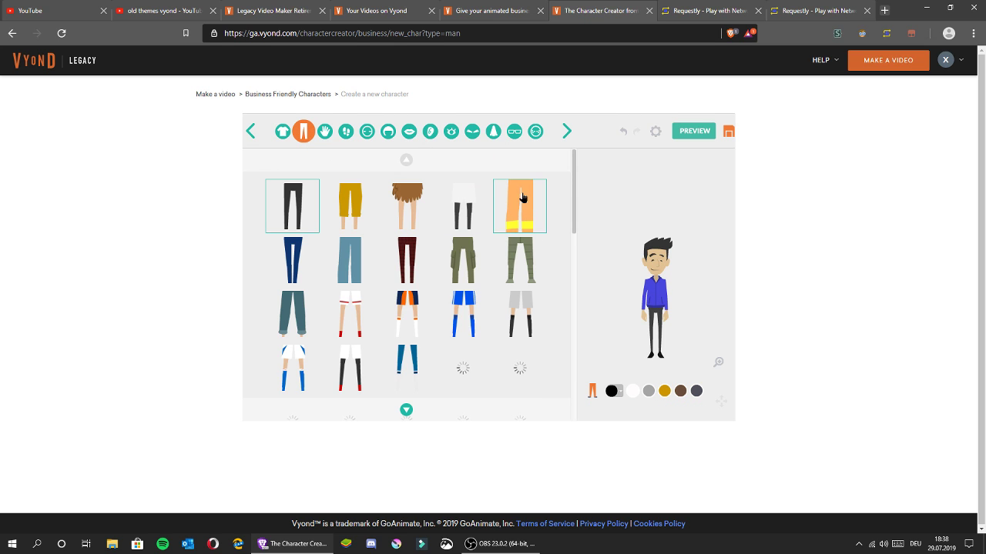
click(613, 392)
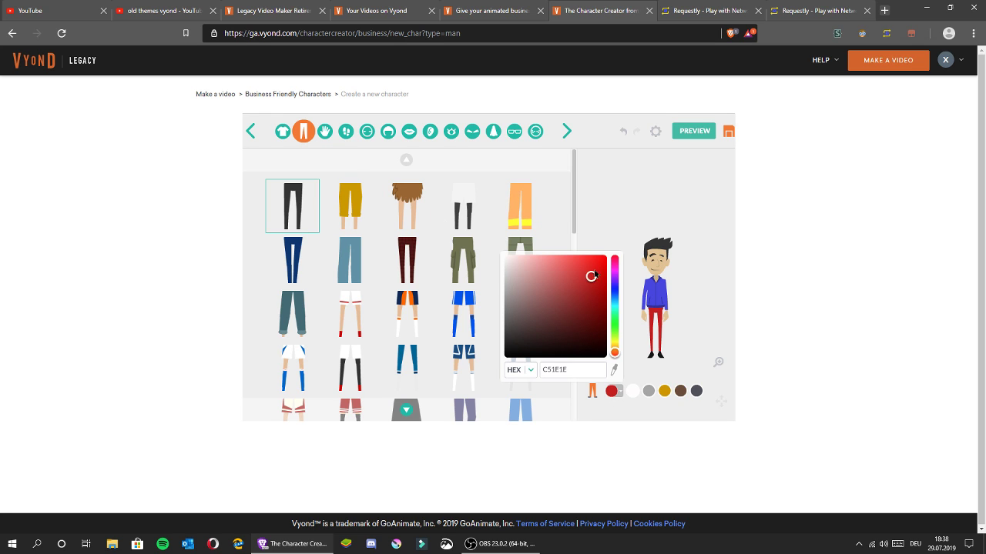
click(665, 391)
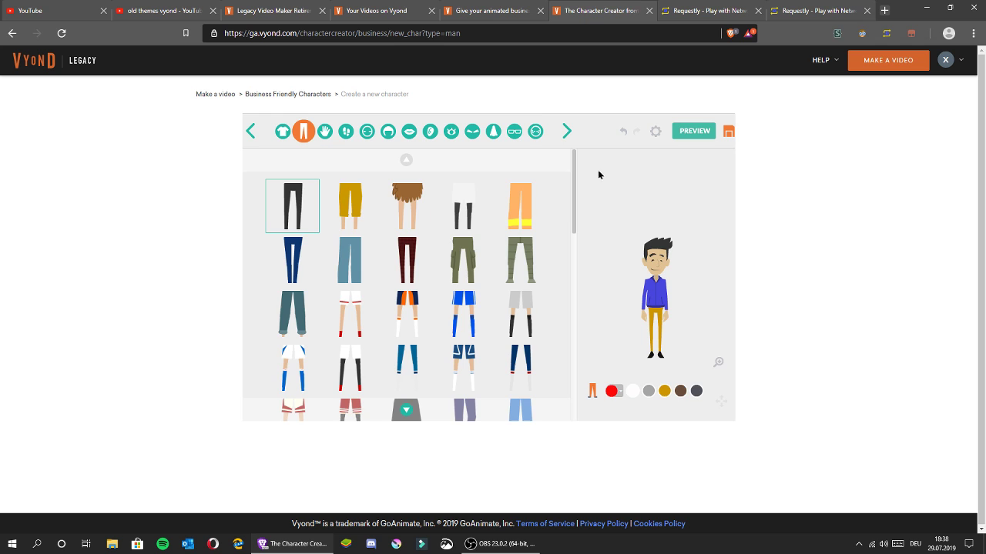
Step: Give the character thin-framed round glasses and wide round eyes with large black pupils
click(535, 131)
click(514, 131)
click(350, 206)
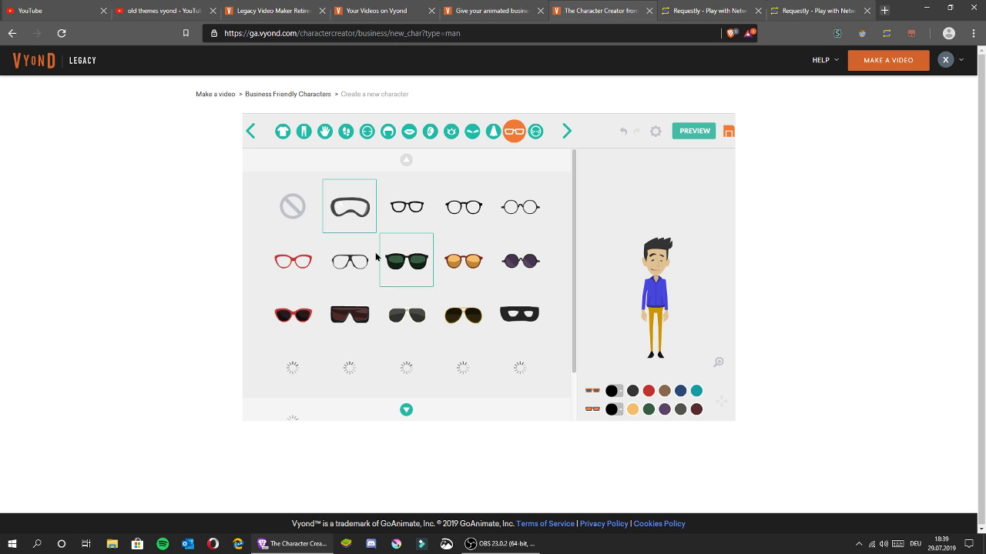
click(497, 208)
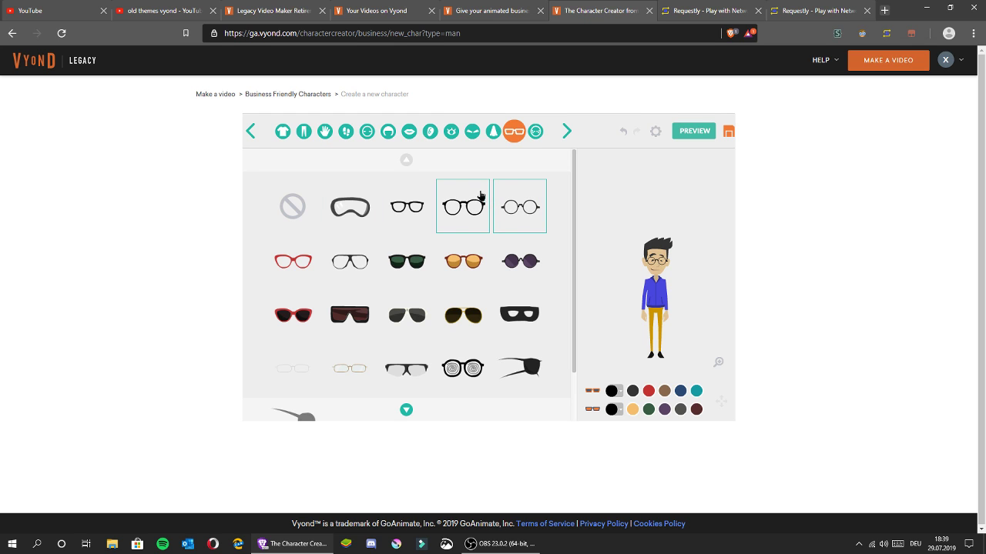
click(451, 131)
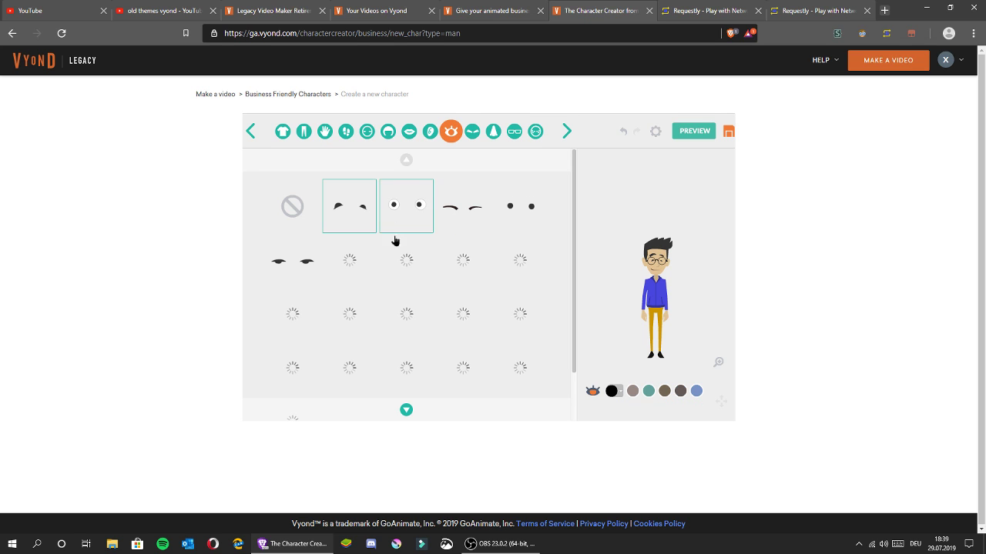
click(306, 315)
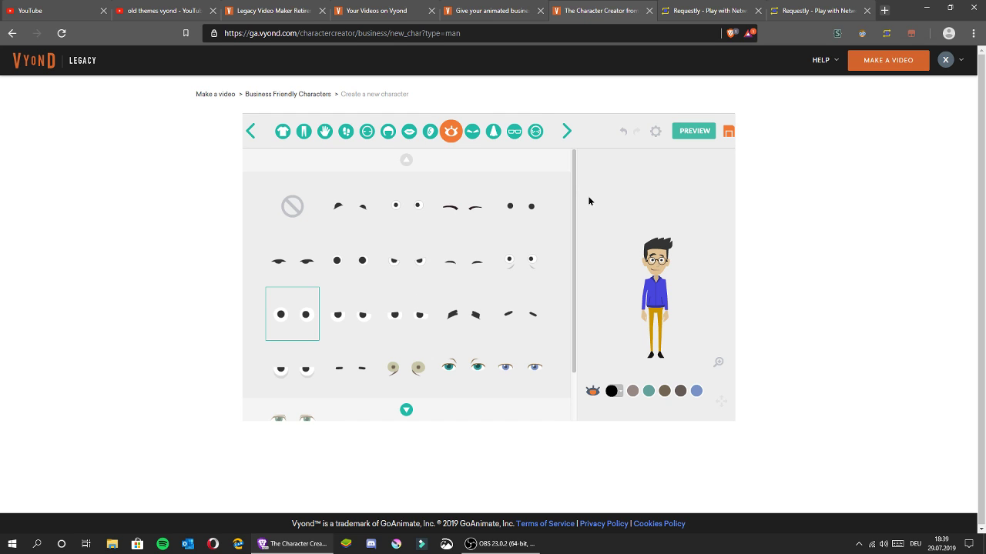
Step: Add a headset and a thin moustache as face accessories and save the character
click(535, 131)
click(463, 262)
click(520, 205)
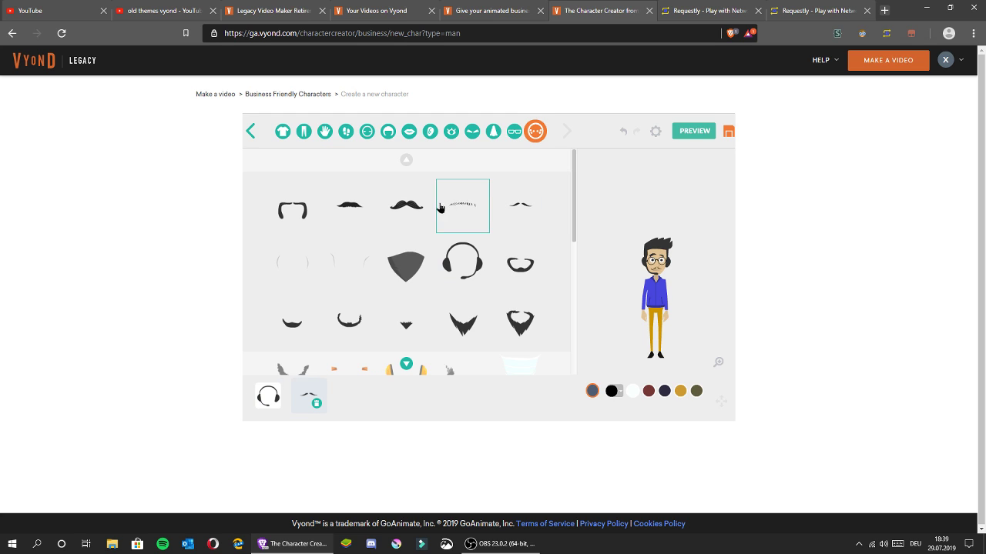
click(727, 134)
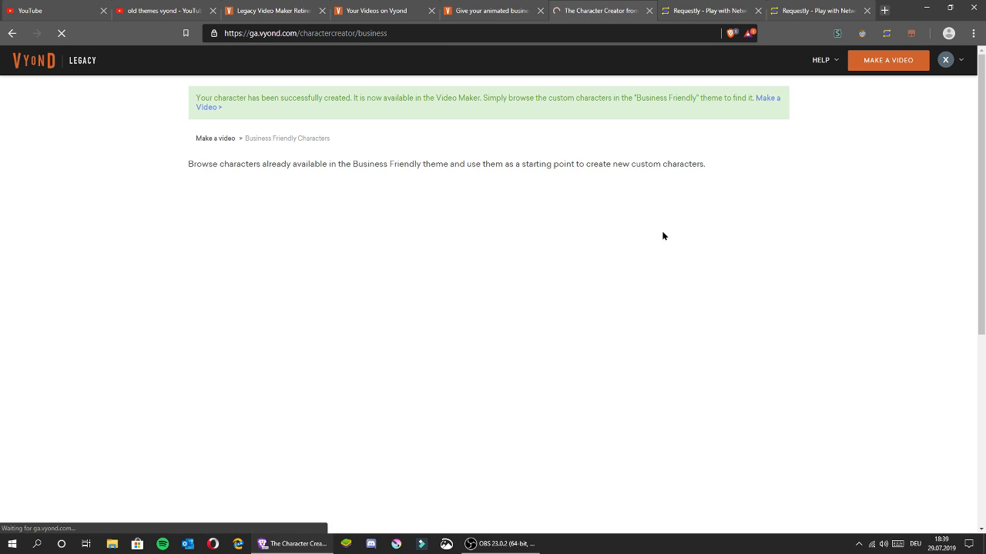
Step: Close the Character Creator tab and return to the Legacy style selection page
click(504, 5)
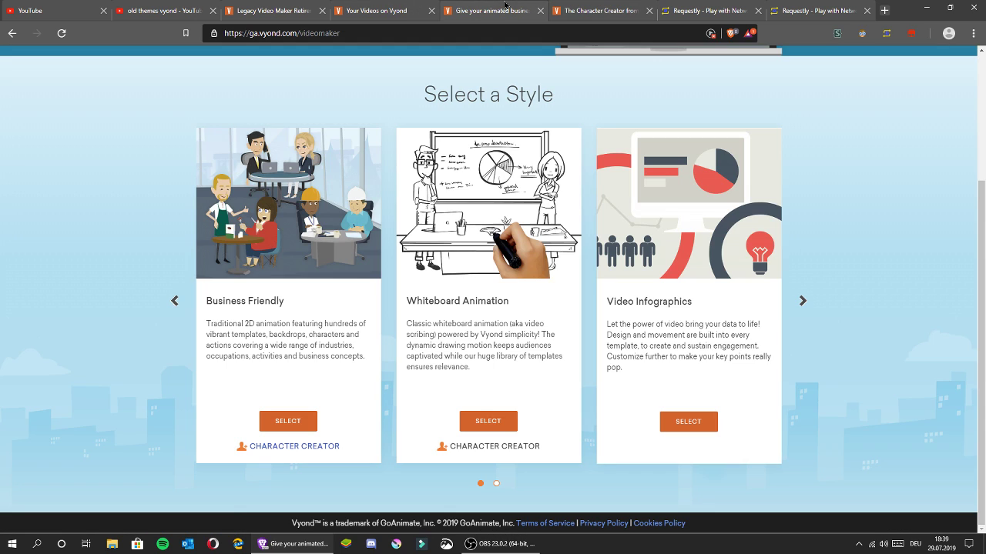
click(597, 11)
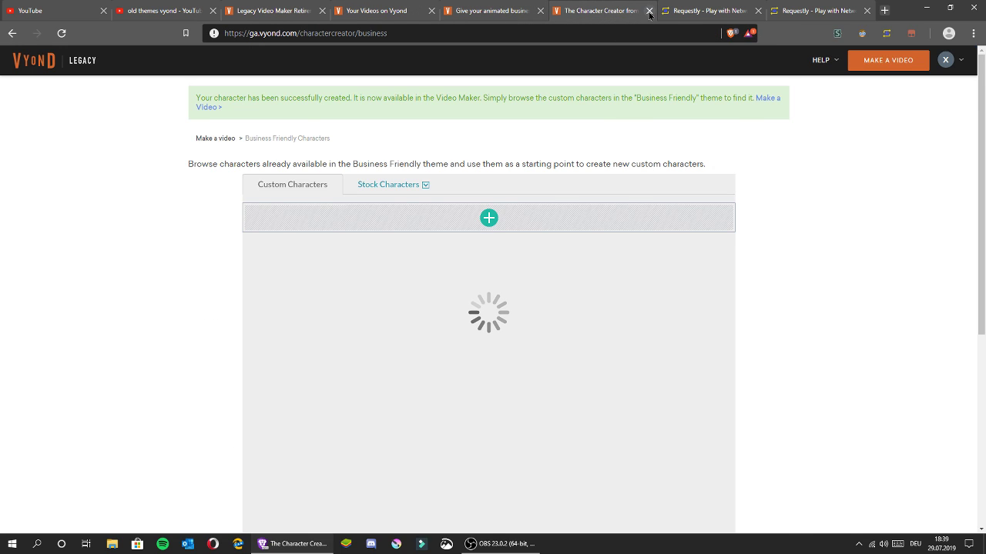
click(649, 11)
click(521, 4)
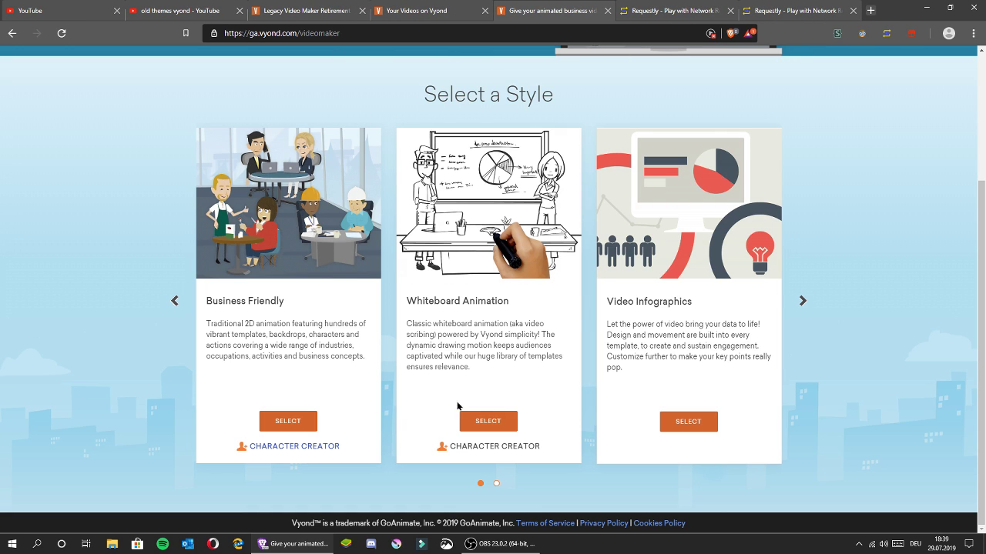
Step: Launch the Legacy Video Maker with the Business Friendly style and bring its tab to the front
click(311, 425)
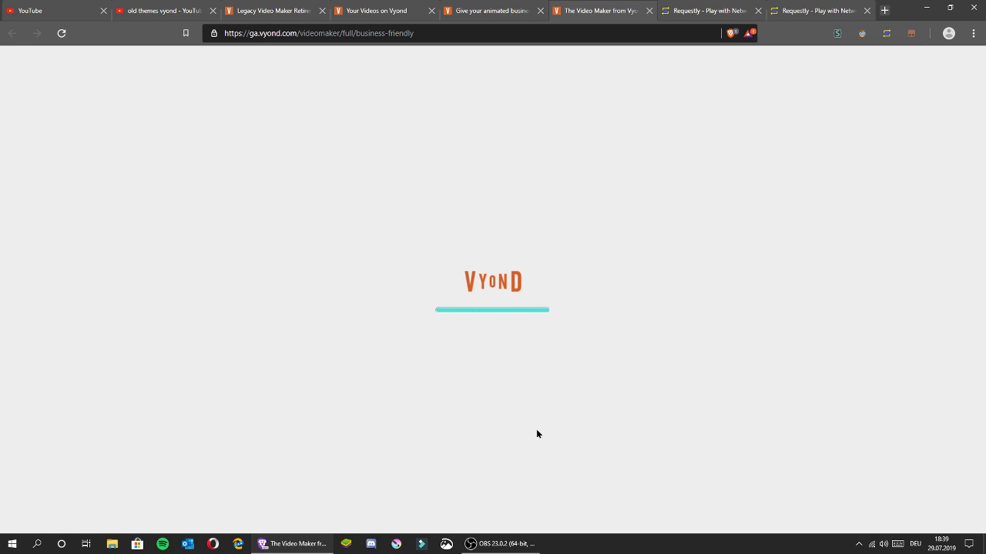
click(493, 6)
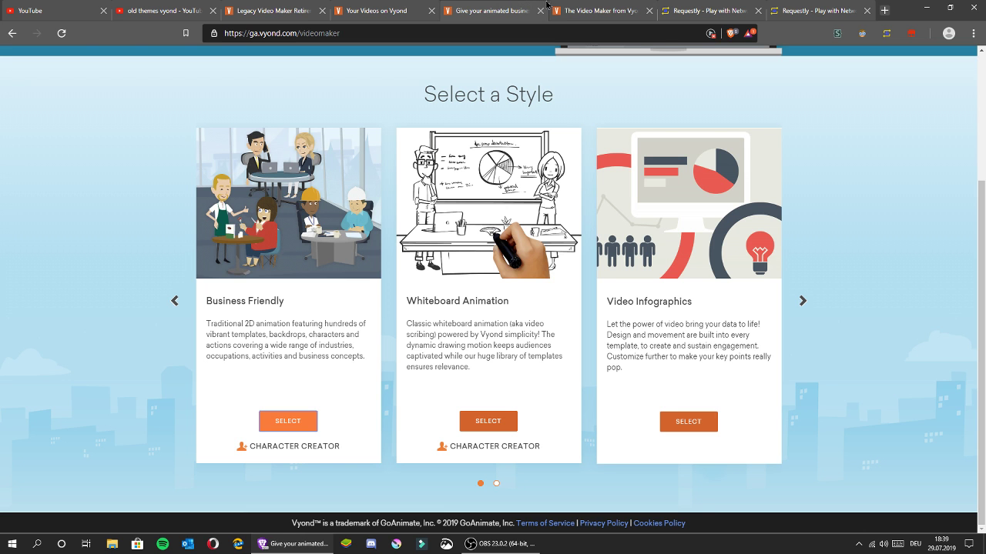
click(583, 6)
click(489, 6)
click(598, 10)
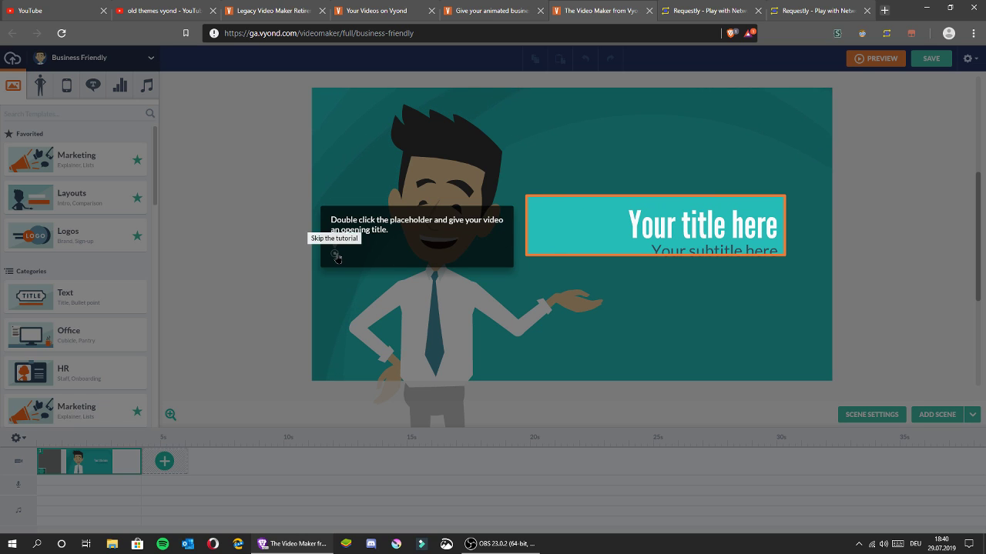
Step: Replace the opening title placeholder with "erteet" and continue to the tutorial's following instruction
click(634, 230)
drag(680, 227, 758, 231)
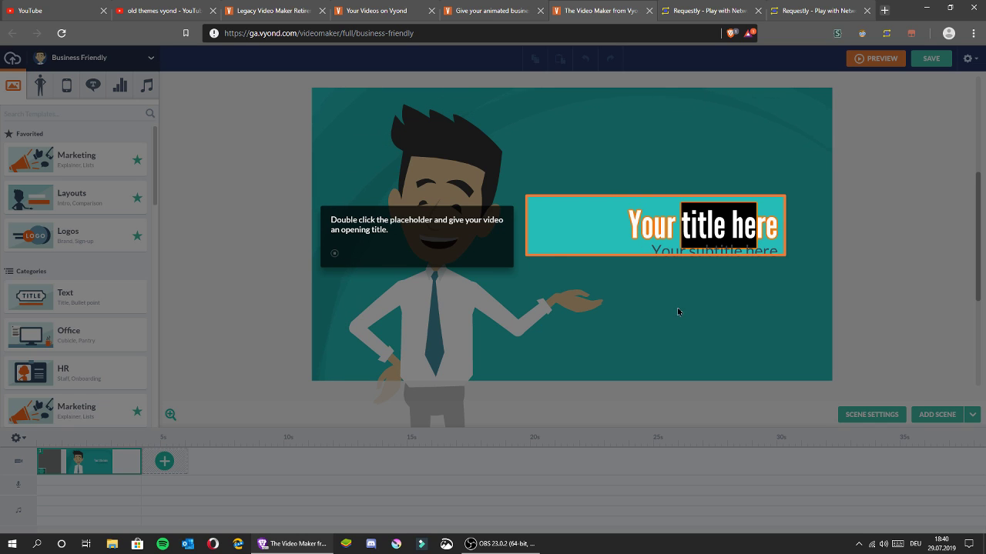
click(733, 241)
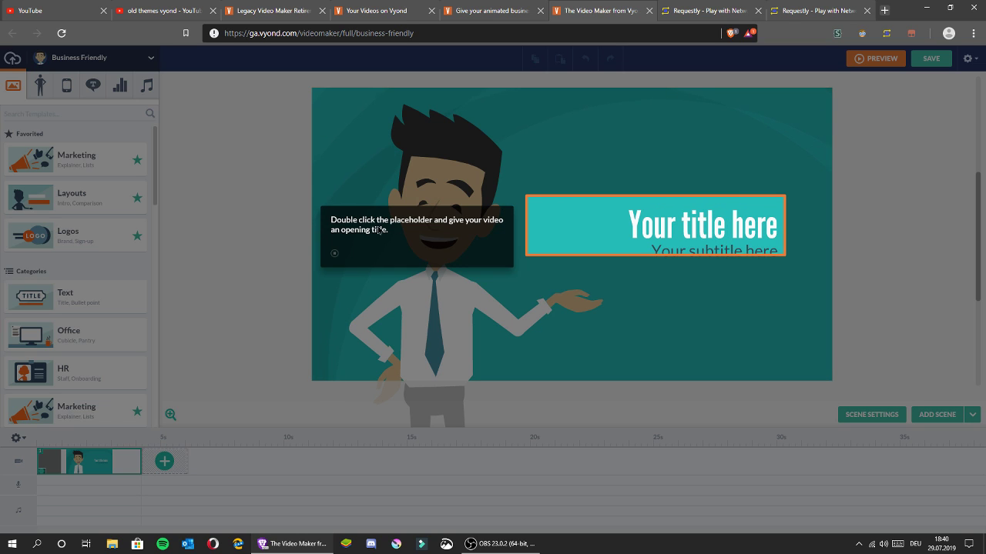
key(ctrl+a)
key(BackSpace)
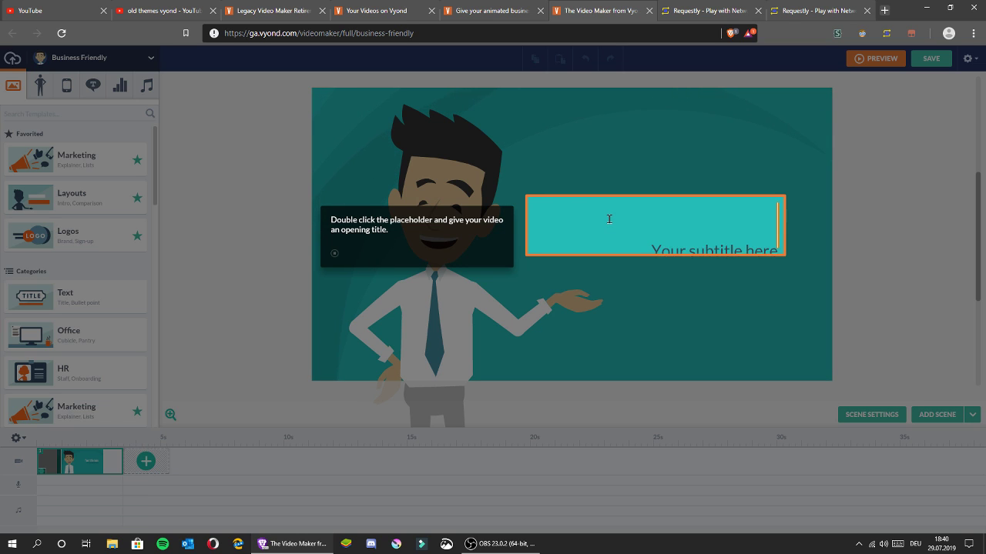
text(erteet)
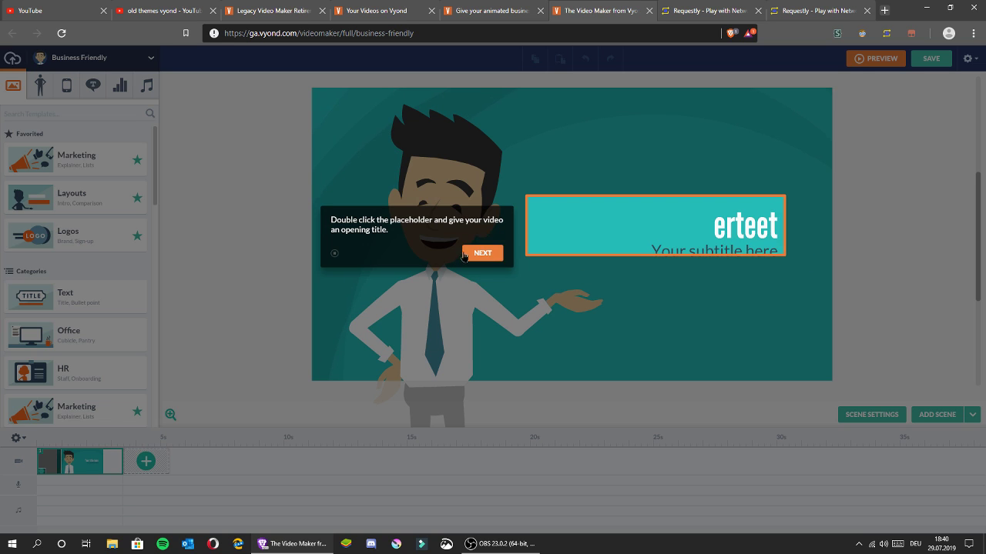
click(467, 254)
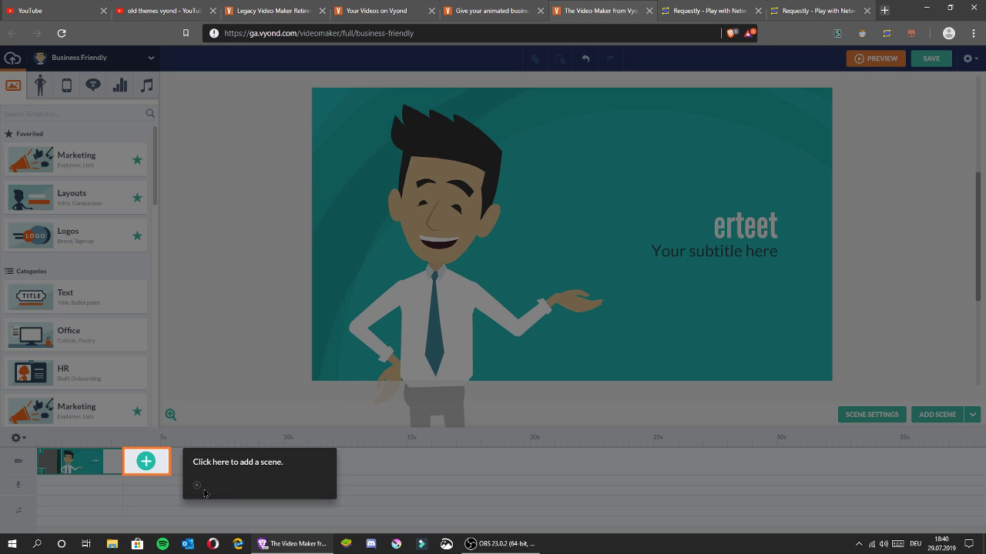
Step: Skip the tutorial, close the title's text settings, and dismiss the Using templates and Adding scenes tips
click(196, 486)
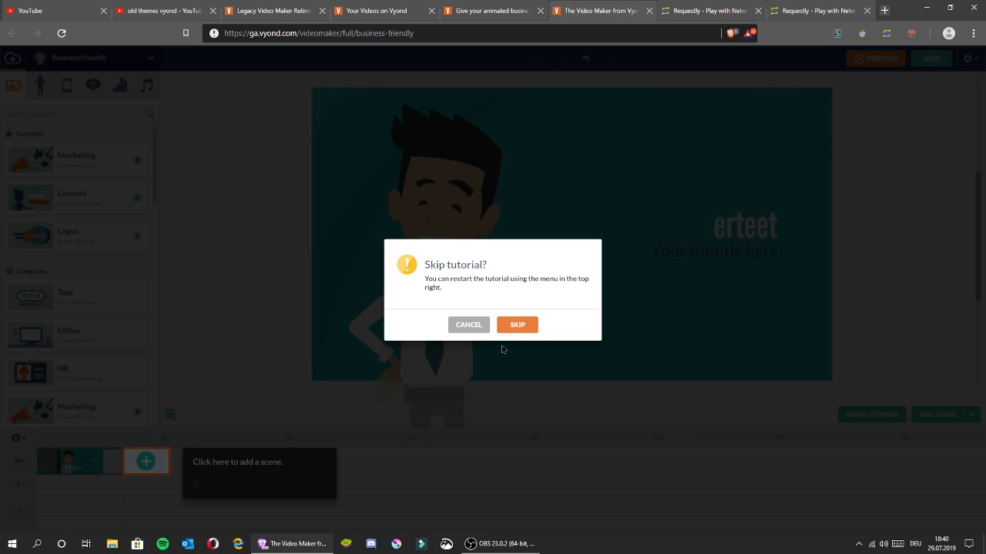
click(516, 324)
double_click(698, 219)
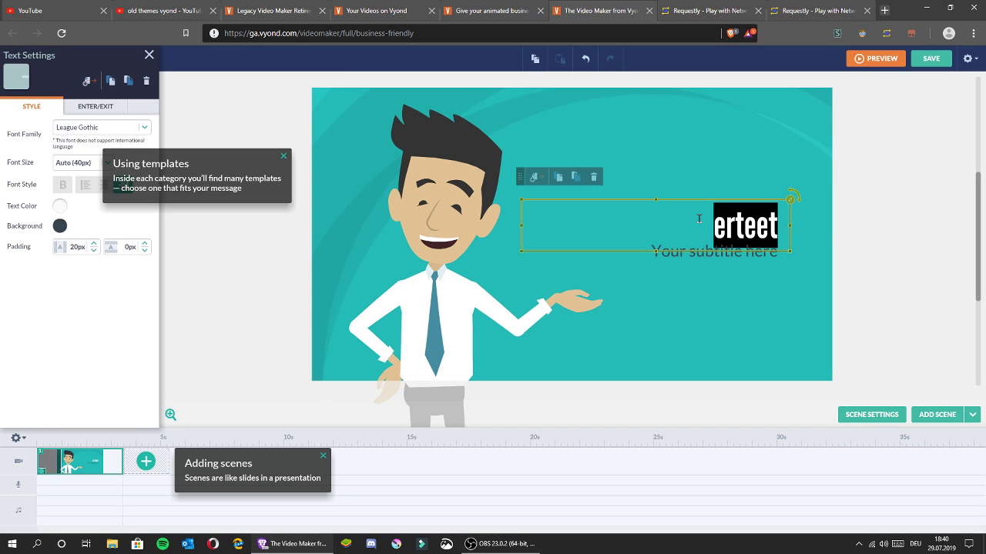
click(699, 183)
click(150, 54)
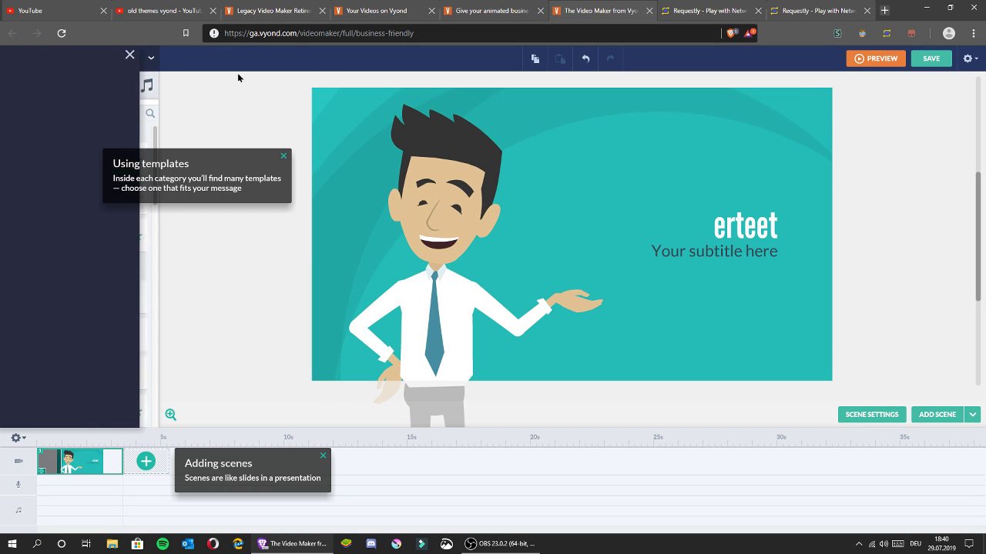
click(284, 158)
click(323, 459)
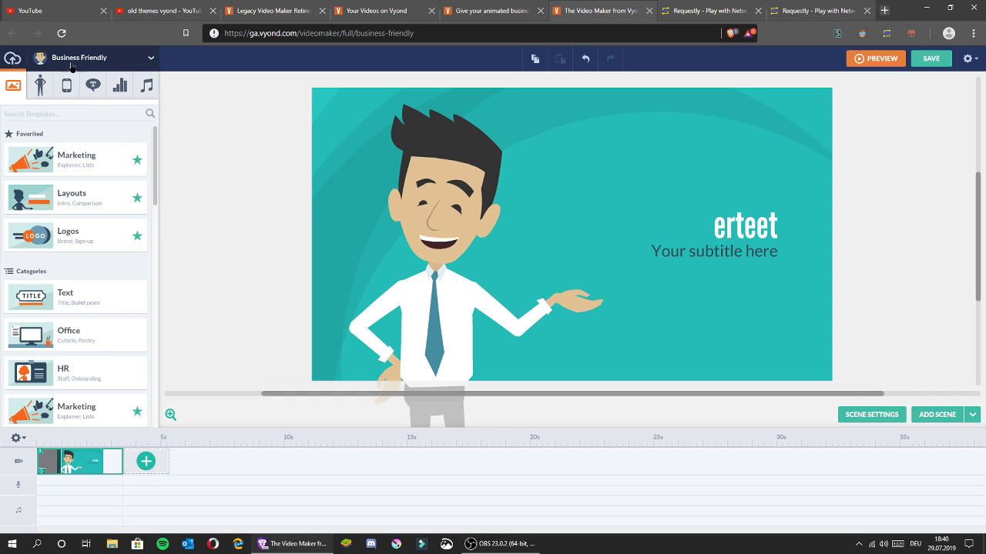
Step: Show the Business Friendly character library and revisit the retirement announcement, Your Videos and style selection pages
click(32, 86)
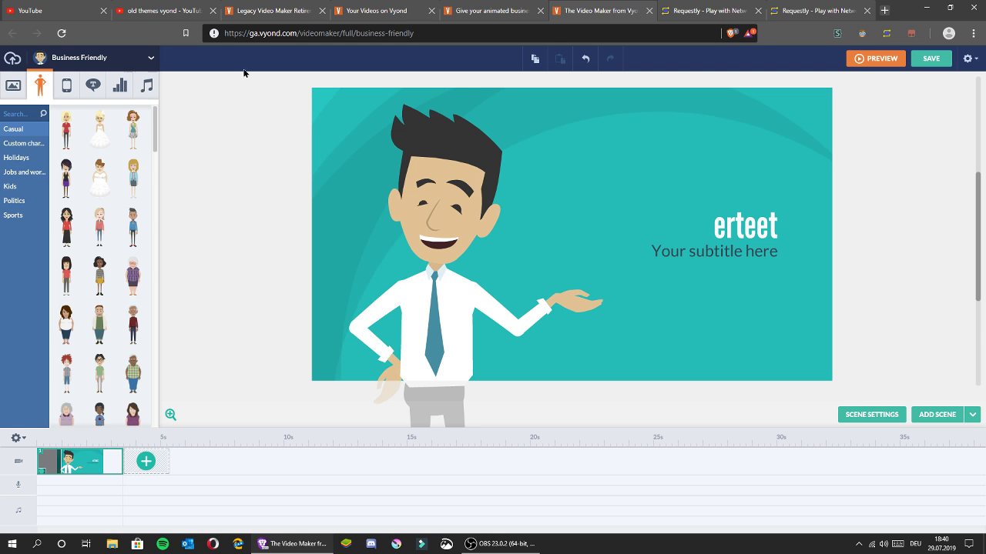
click(271, 11)
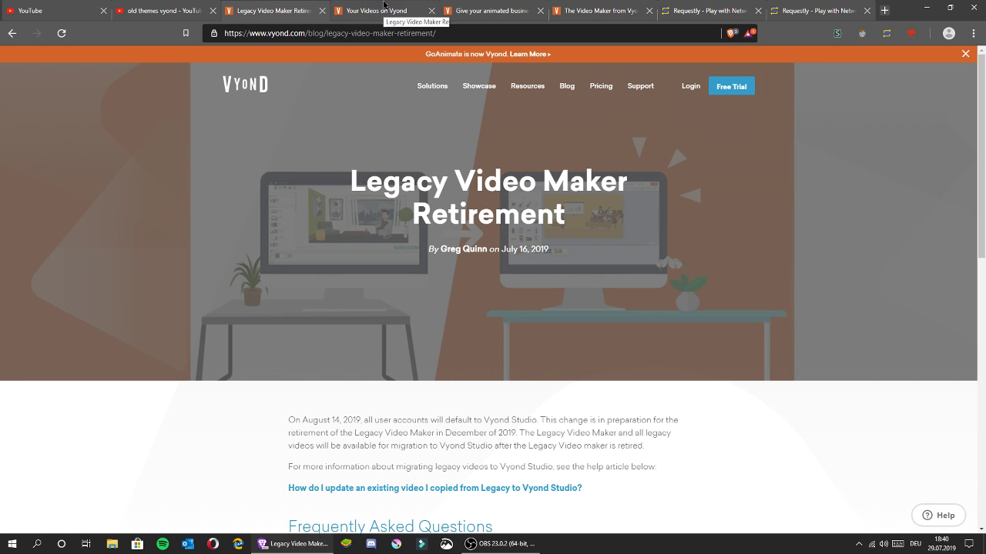
click(384, 7)
click(486, 7)
click(580, 6)
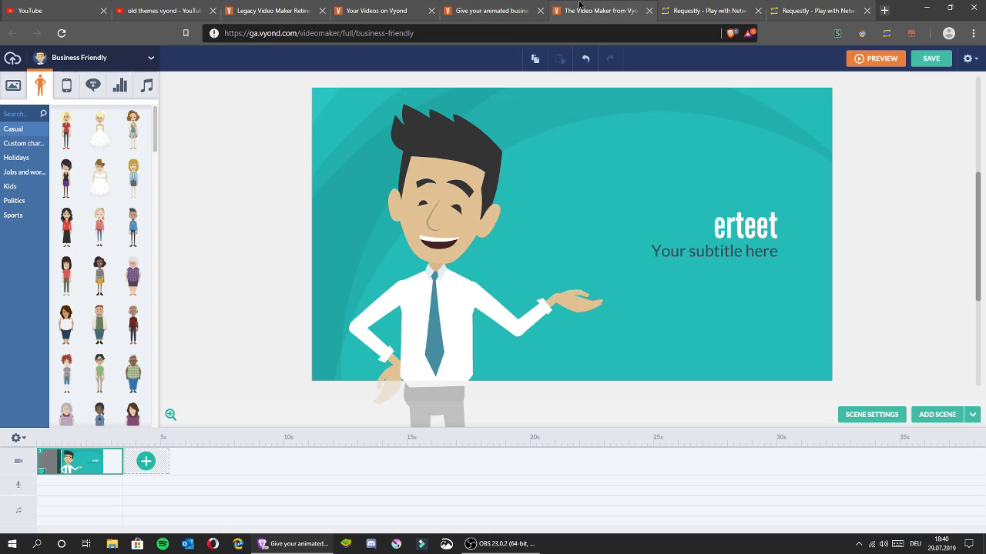
Step: Add the custom male character in the blue jacket to the scene and give him a pointing pose
click(24, 144)
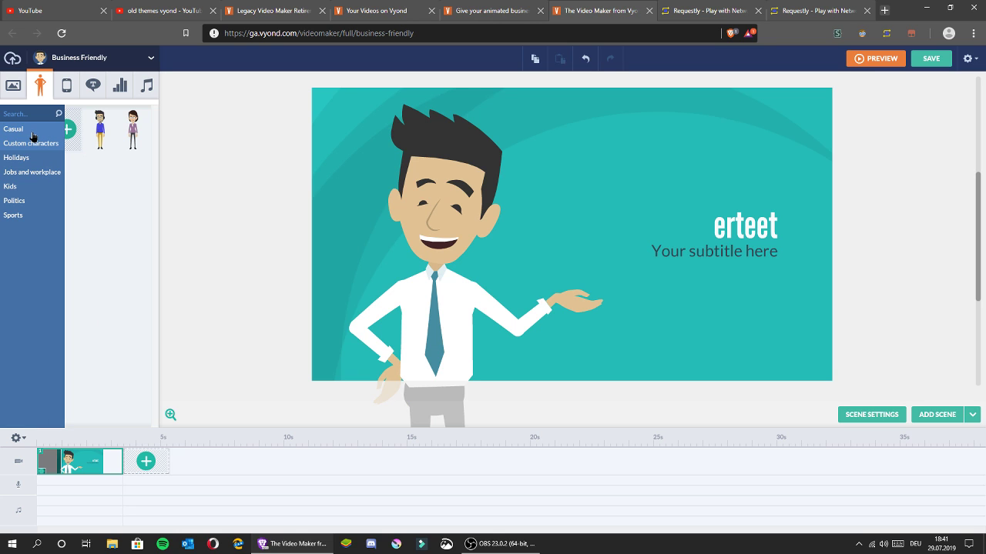
click(112, 118)
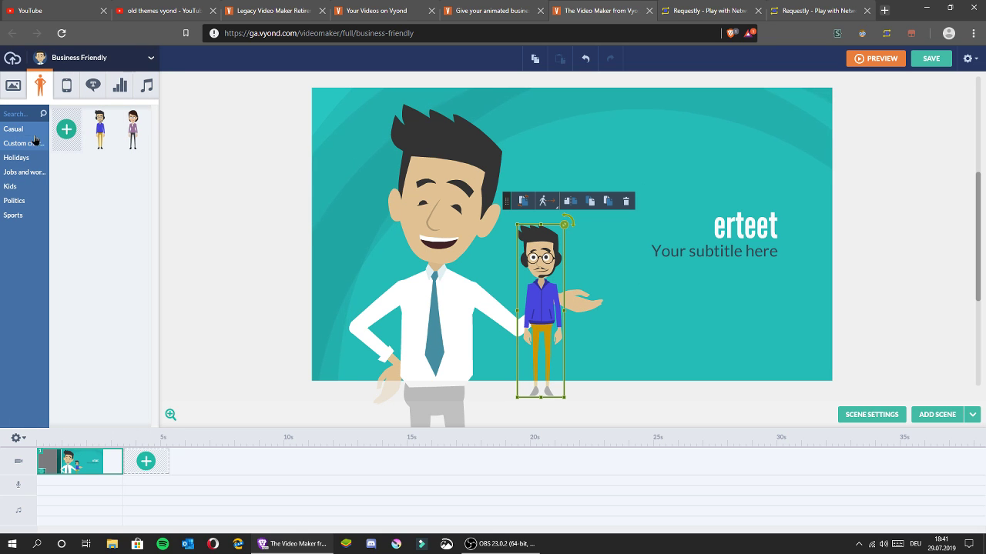
double_click(537, 243)
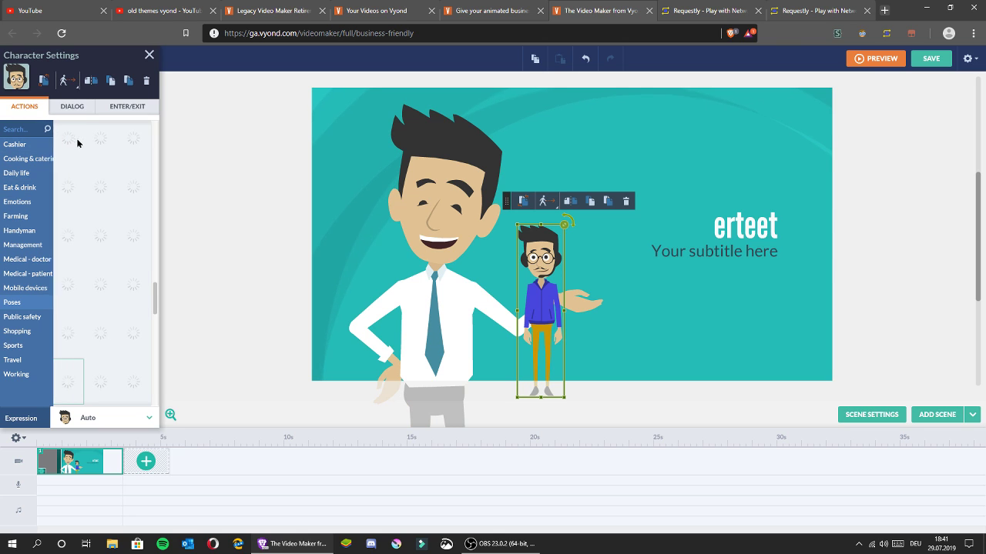
click(133, 145)
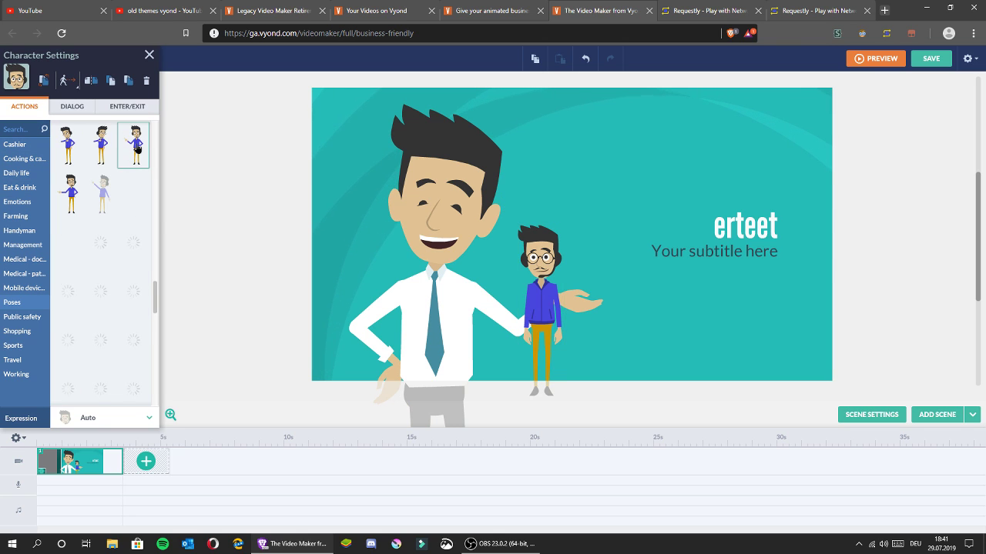
Step: Give the blue-jacket character a movement about 241 px long across the scene while he keeps the pointing pose
click(508, 201)
click(525, 230)
drag(460, 255, 794, 256)
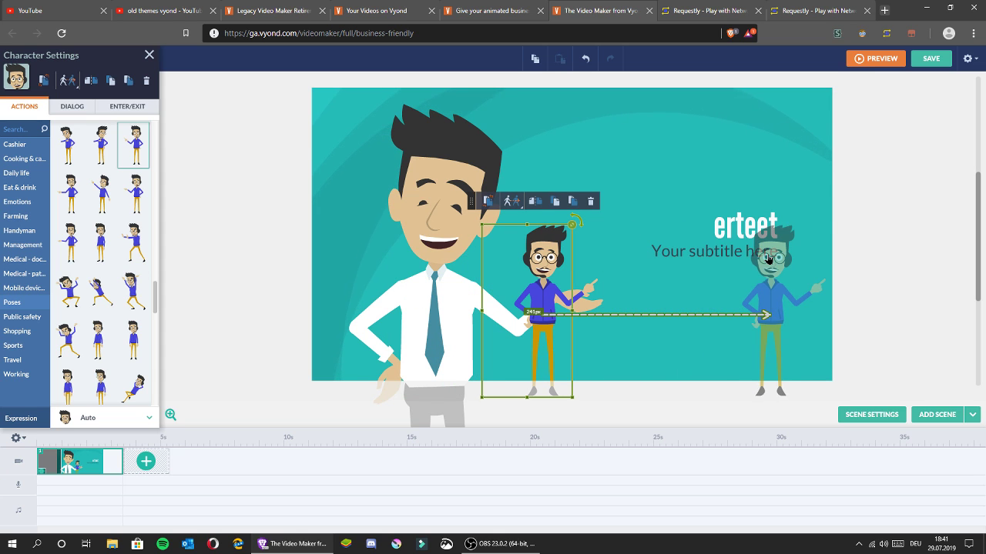
Step: Remove the character's sliding movement with the Stand option and give him a walk about 172 px long instead
click(542, 201)
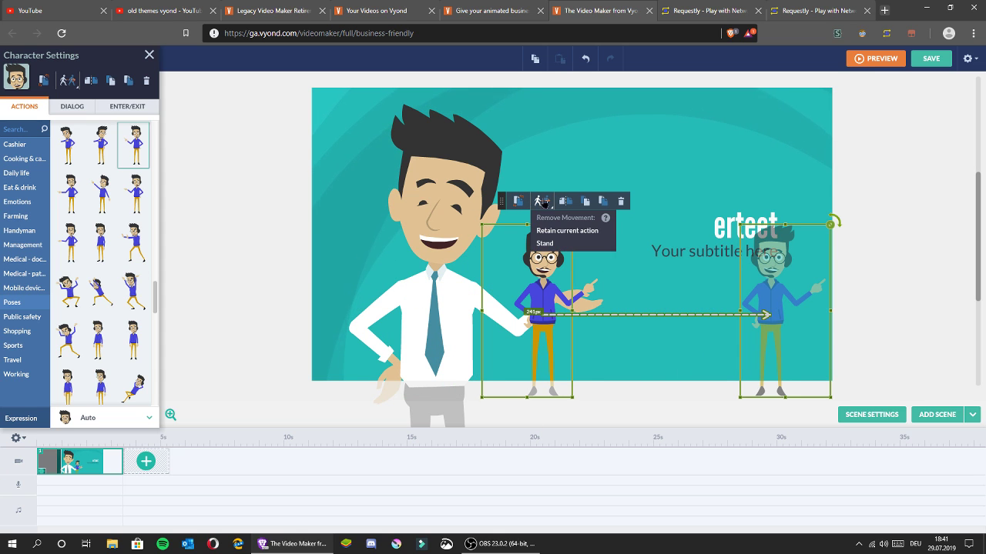
click(545, 243)
click(543, 202)
click(544, 243)
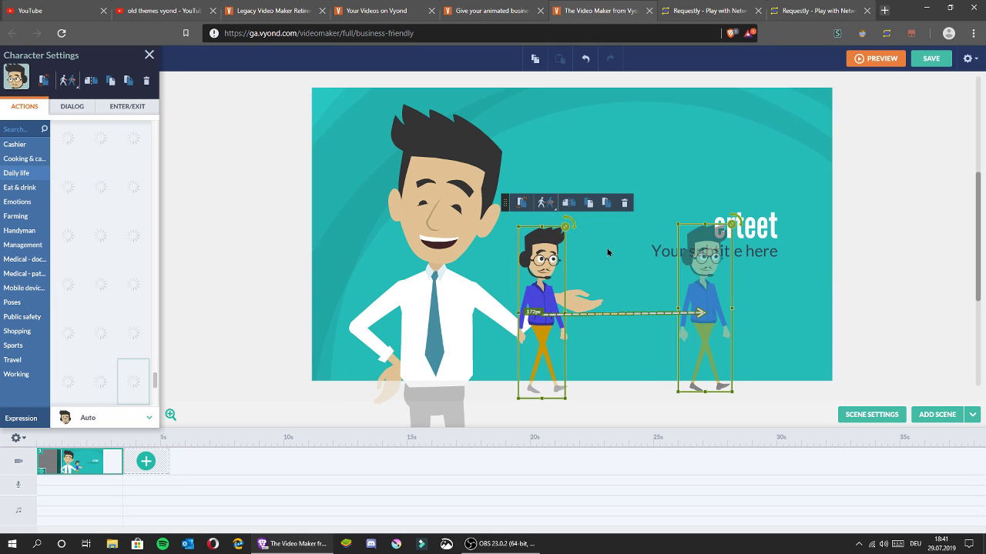
click(823, 277)
click(542, 256)
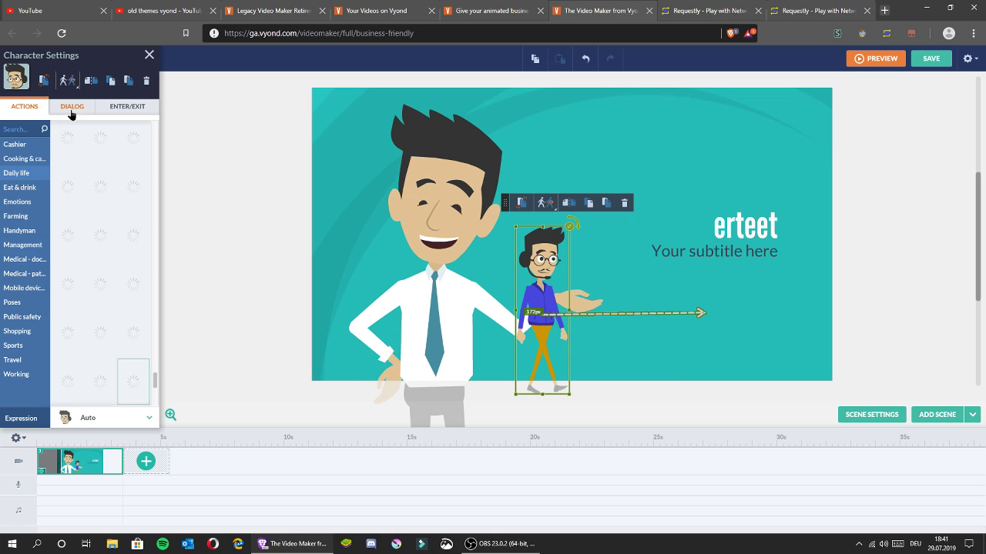
Step: Check the character's dialog and swap options, then remove his walk with the Stand option and delete him
click(71, 106)
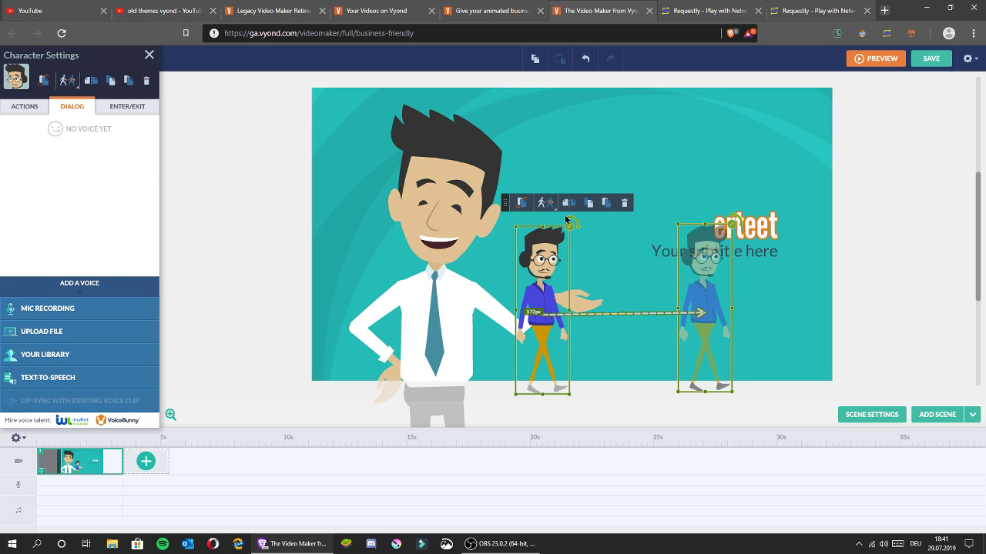
click(529, 205)
click(544, 203)
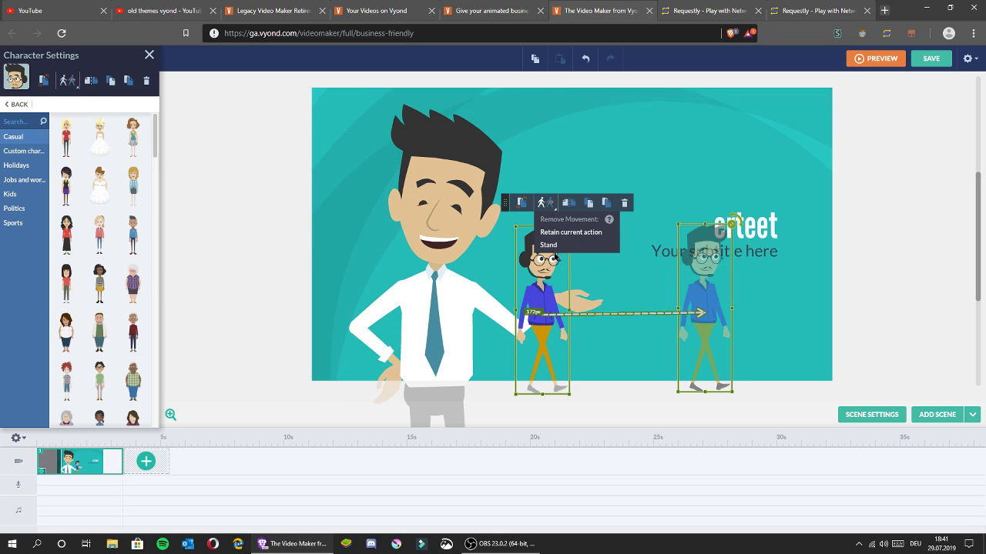
click(549, 245)
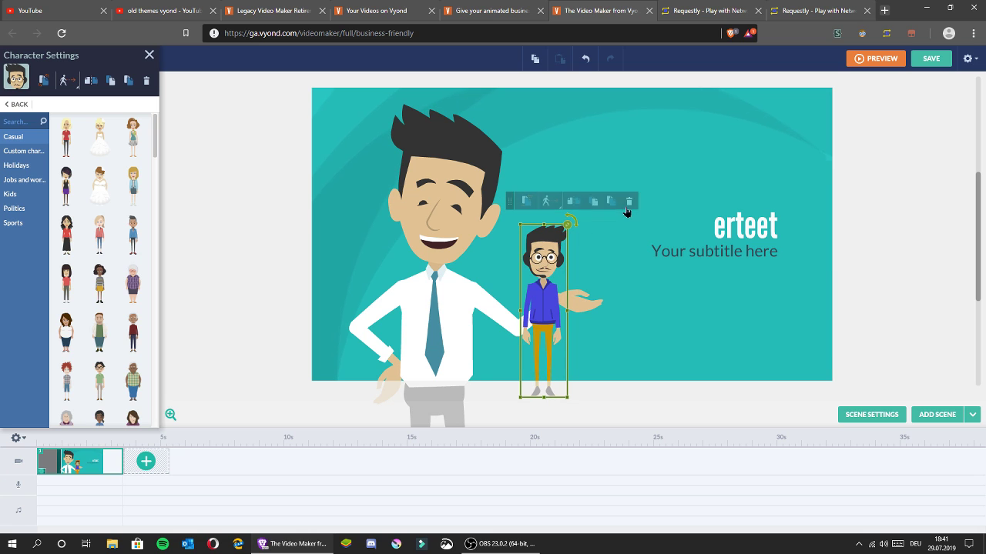
click(678, 216)
Step: Retype the title as "sfsdsdfsdfs", then delete the title and subtitle together
click(728, 224)
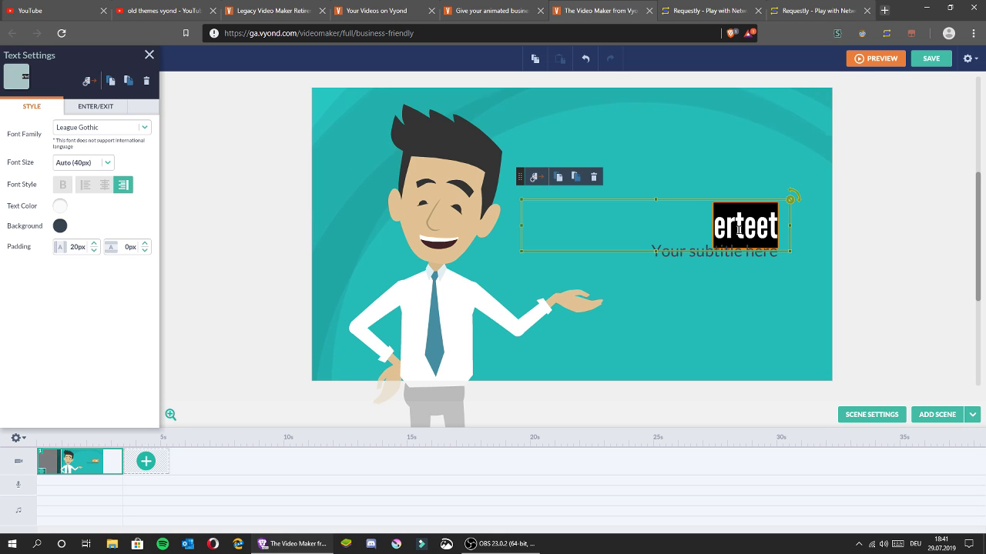
text(sfsdsdfsdfs)
click(818, 236)
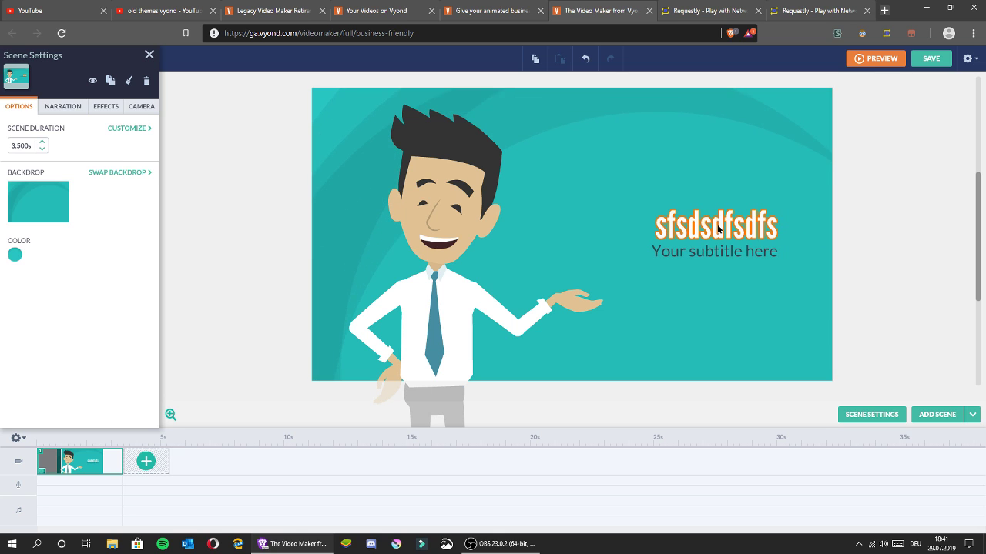
drag(654, 160, 672, 321)
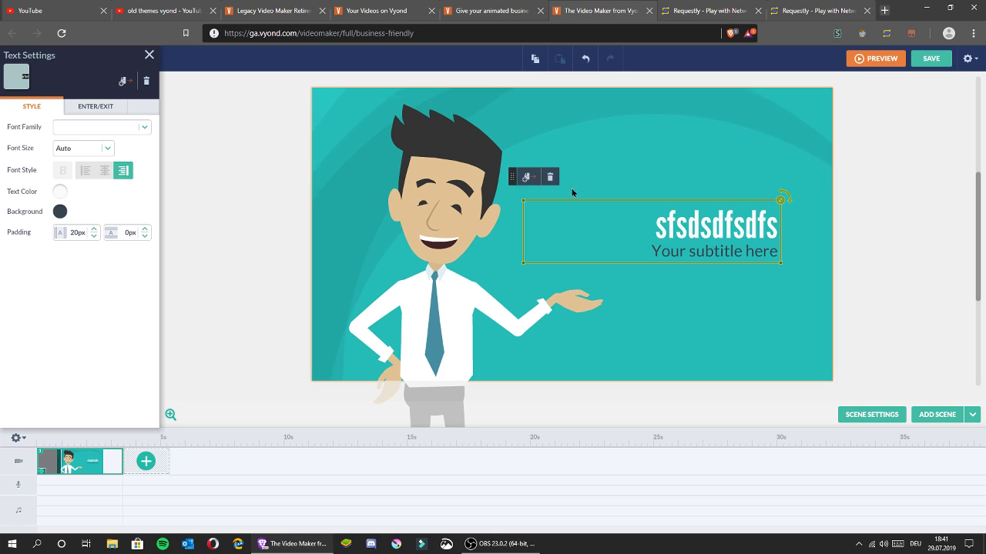
click(550, 176)
Step: Add a rectangular speech bubble beside the man's head and aim its tail at his mouth
click(88, 95)
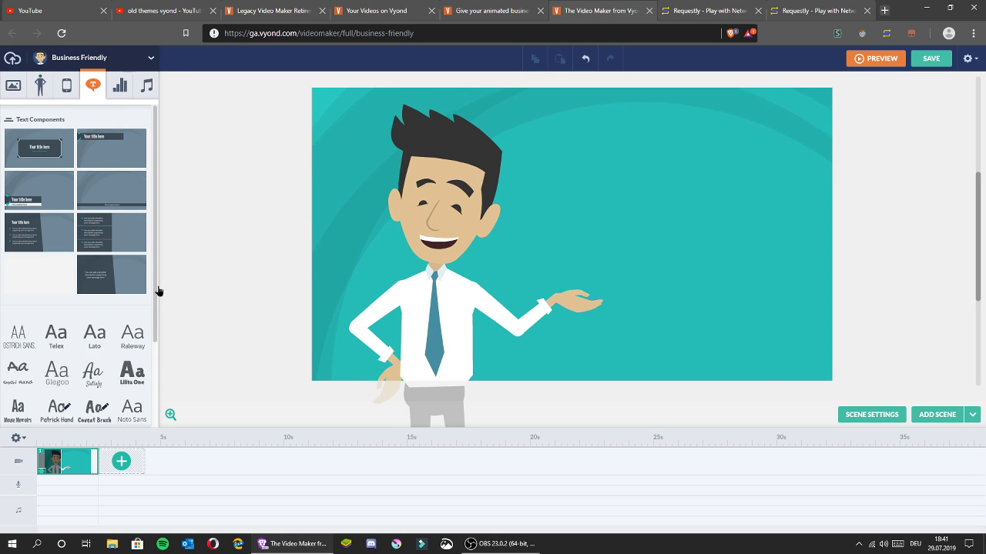
drag(156, 297, 156, 385)
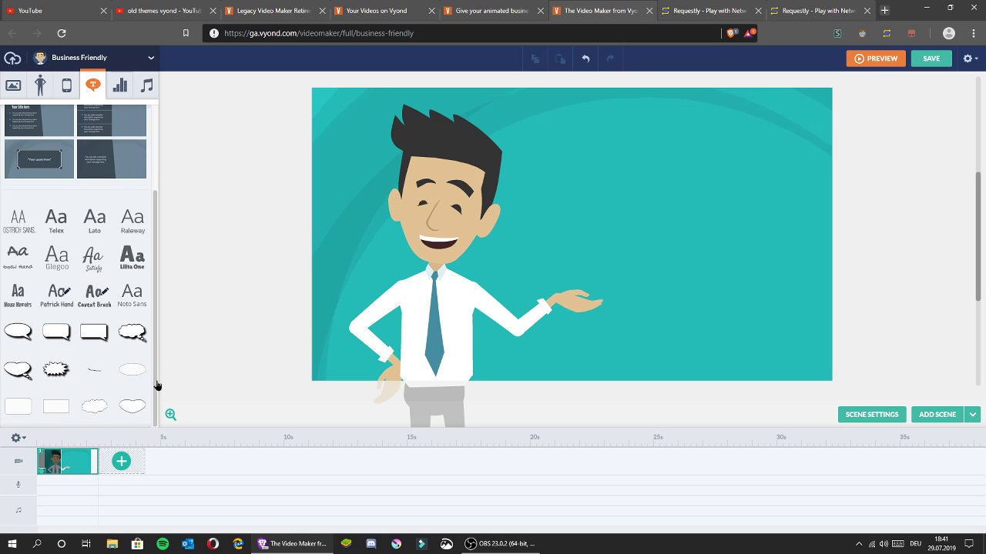
drag(95, 339, 562, 366)
click(93, 339)
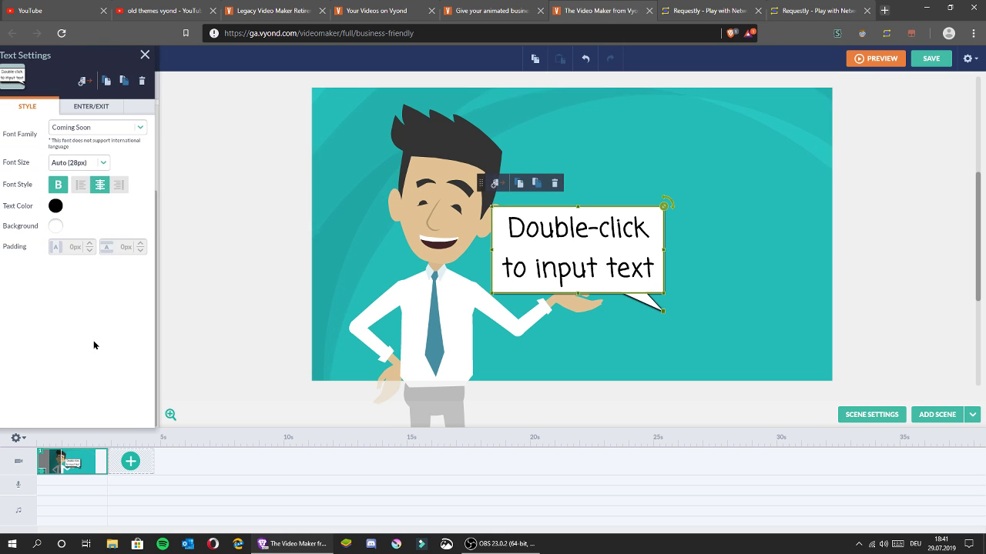
drag(576, 246, 608, 154)
drag(692, 221, 447, 243)
Step: Replace the speech bubble's placeholder text with "LOL"
double_click(609, 151)
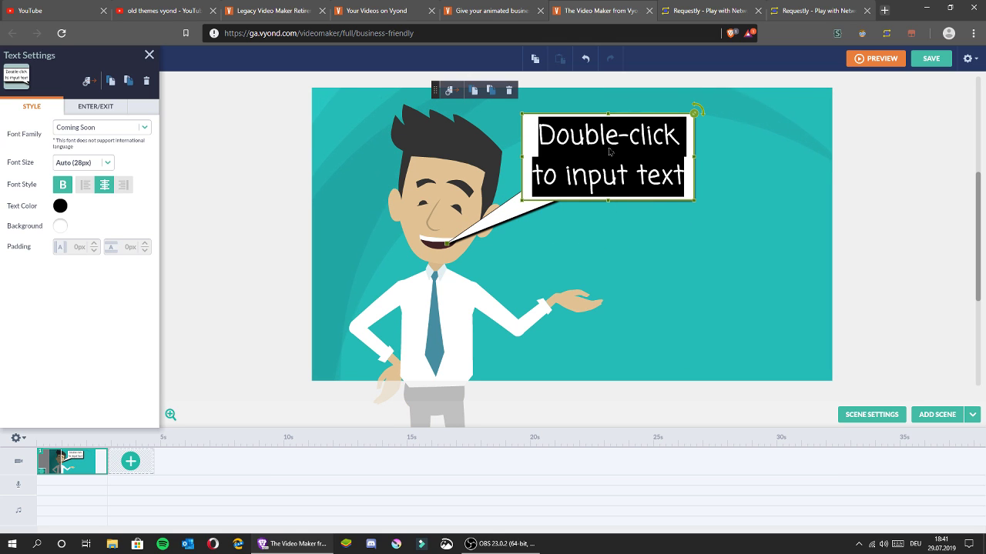
text(LOL)
click(746, 206)
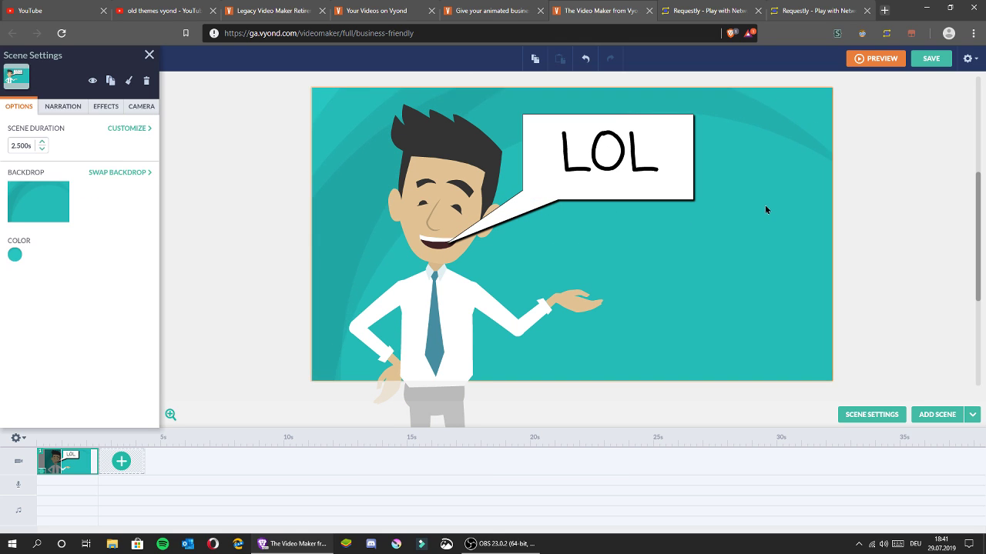
Step: Add a second scene and apply the "Bad Quality Product" template from the Industrial category to it
click(121, 462)
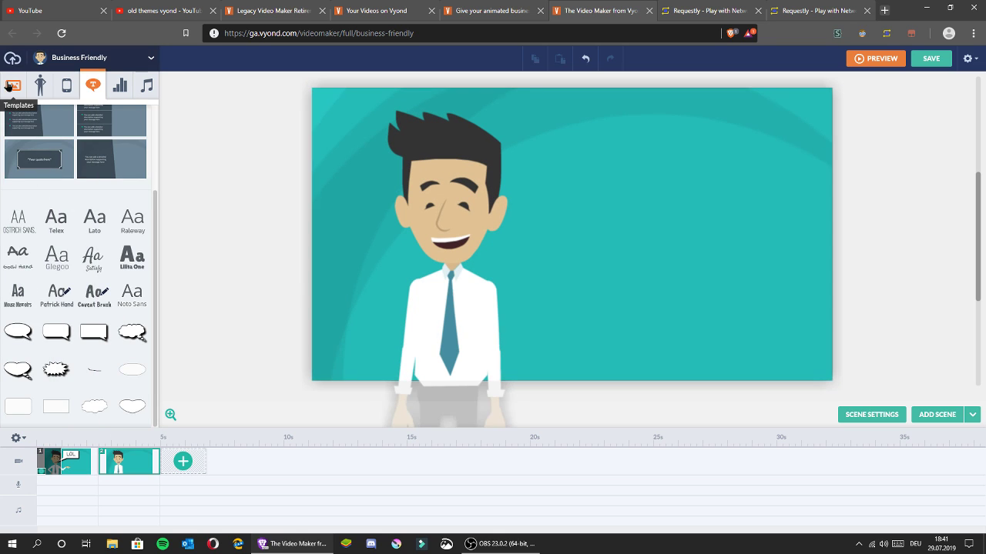
click(13, 85)
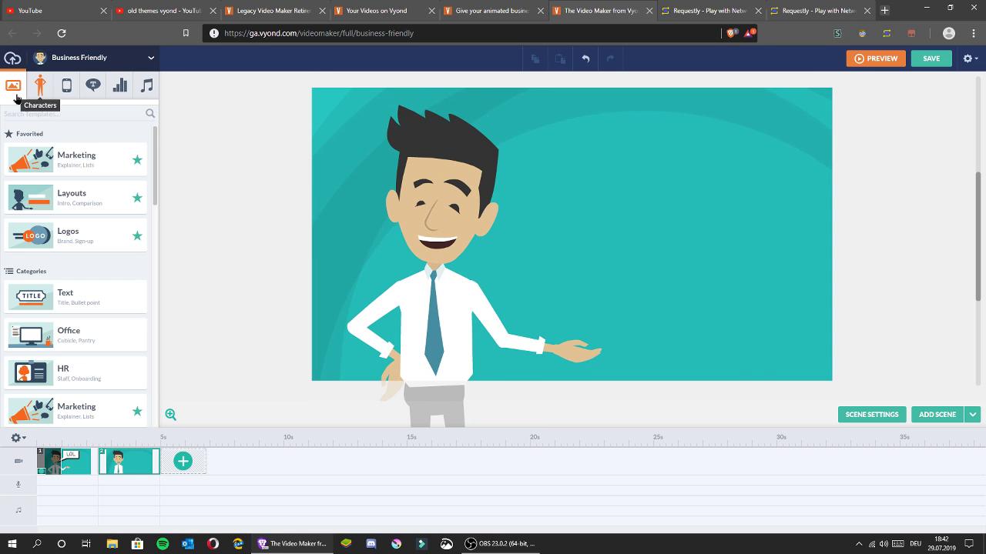
scroll(153, 144, down, 2)
drag(154, 189, 157, 328)
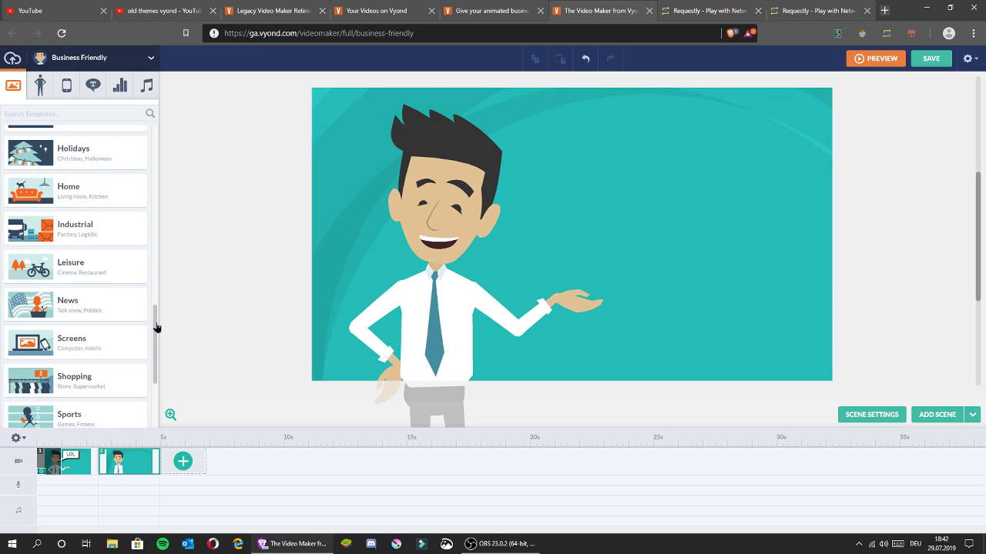
click(94, 231)
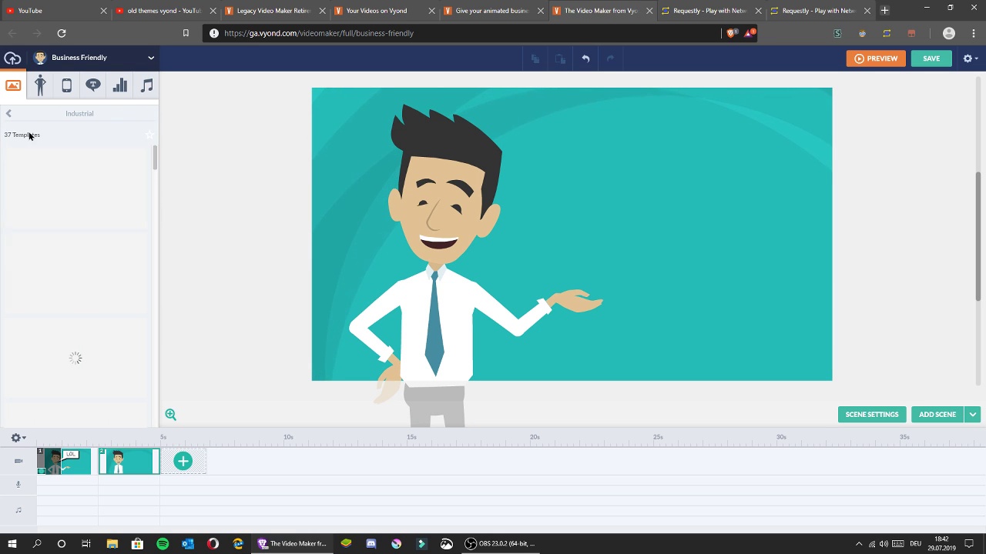
click(100, 214)
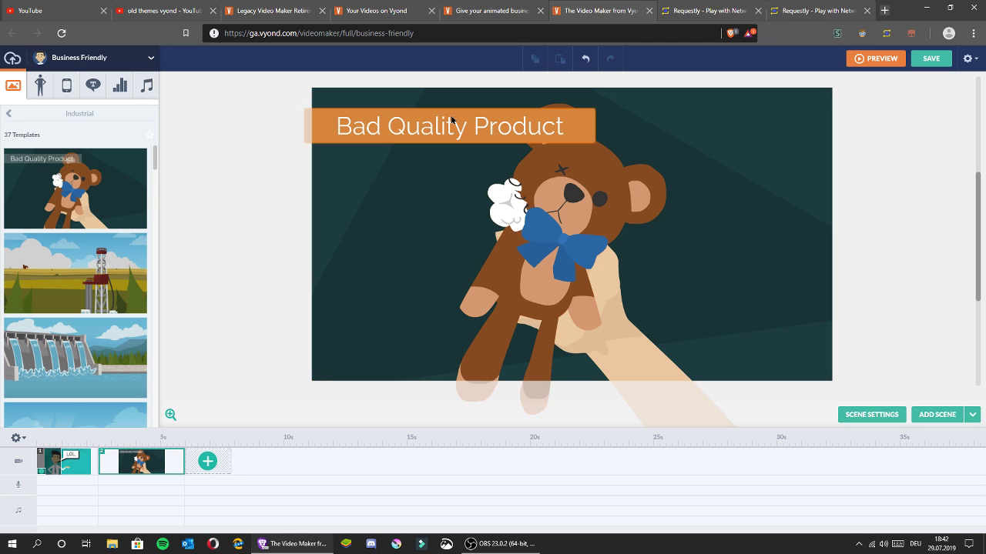
Step: Change the template's caption to "Good Quality Product"
click(384, 129)
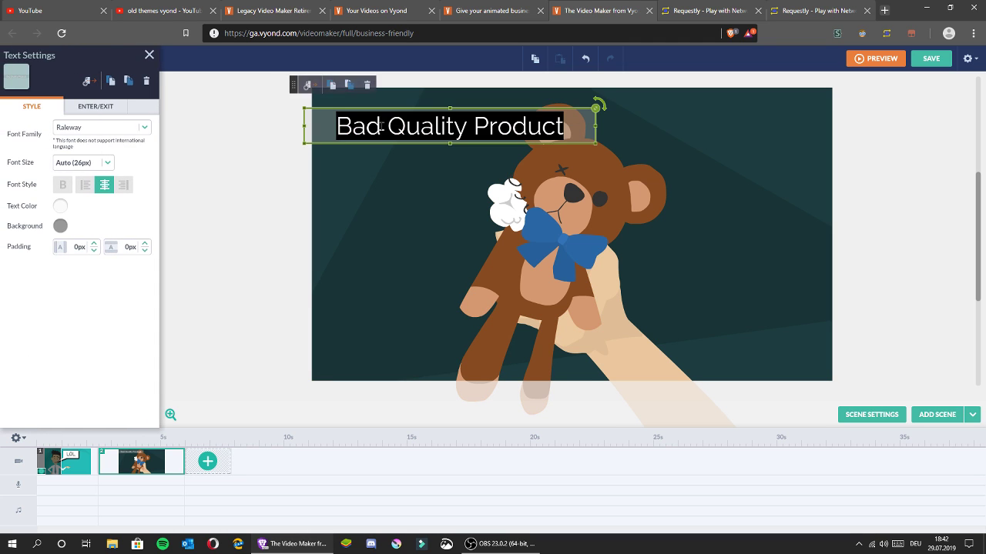
key(BackSpace)
key(BackSpace)
key(BackSpace)
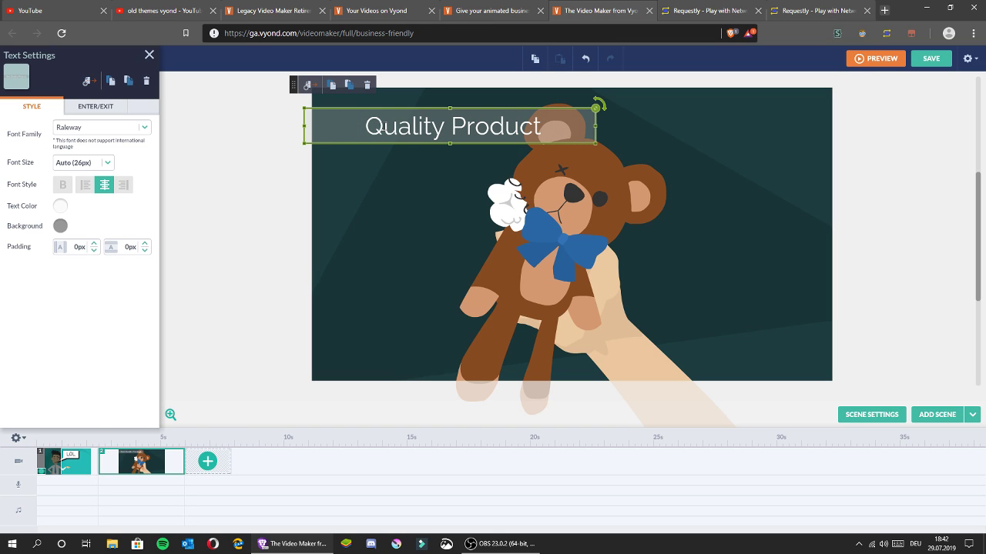
text(Good)
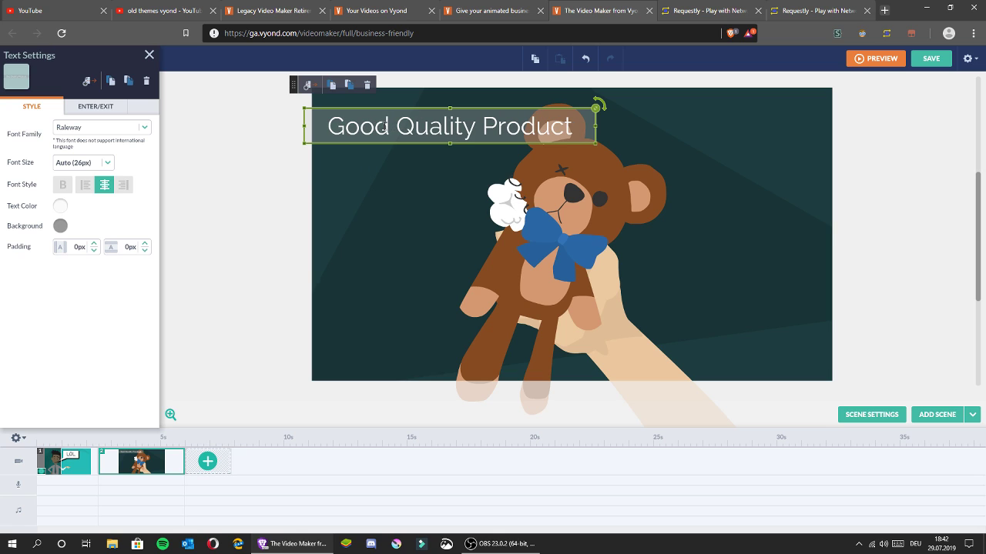
click(258, 183)
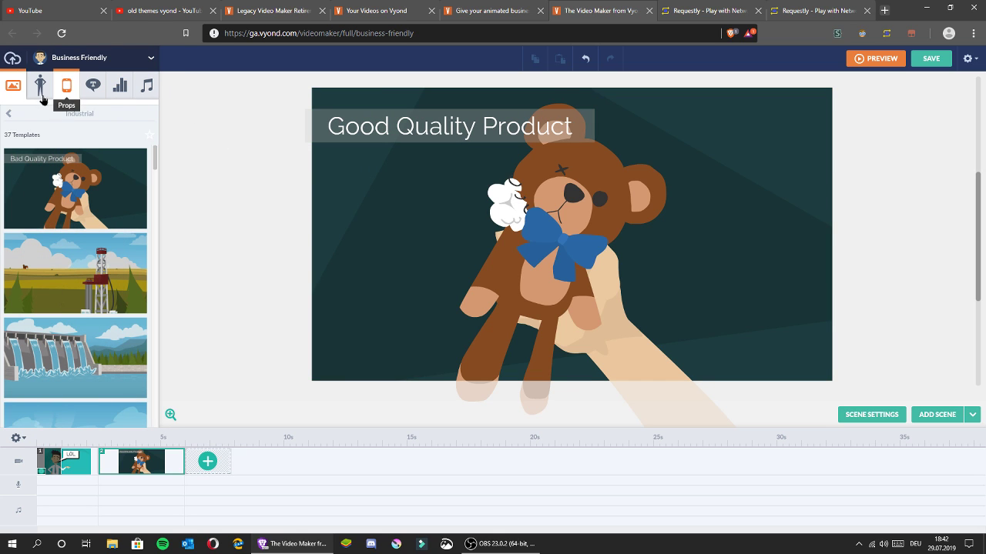
Step: Search the prop library for "teddy"
click(66, 85)
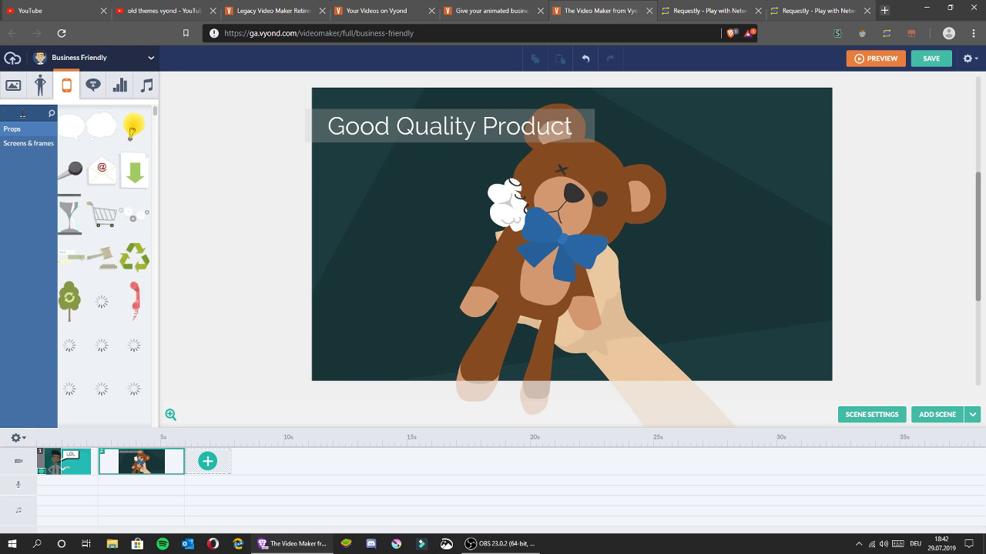
click(22, 113)
text(tr)
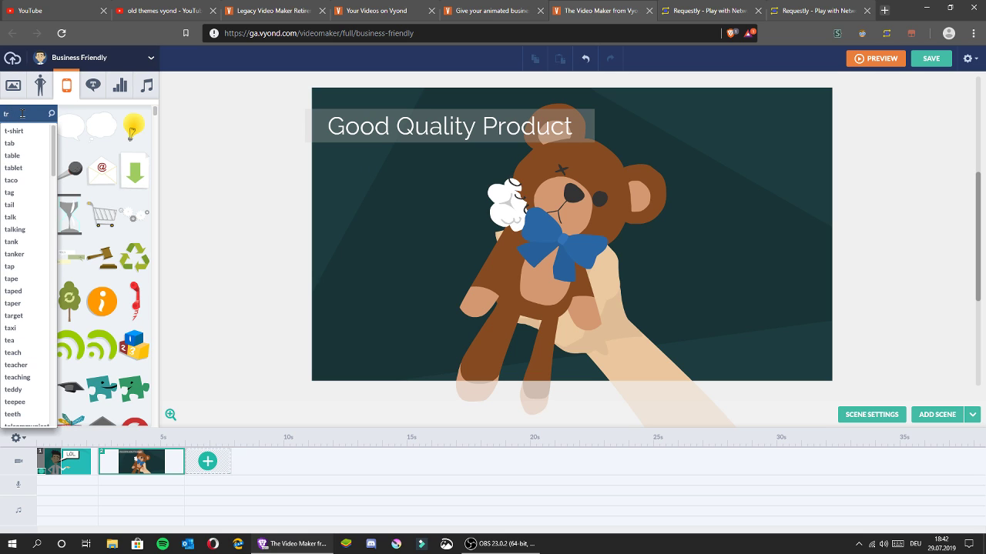
key(BackSpace)
key(BackSpace)
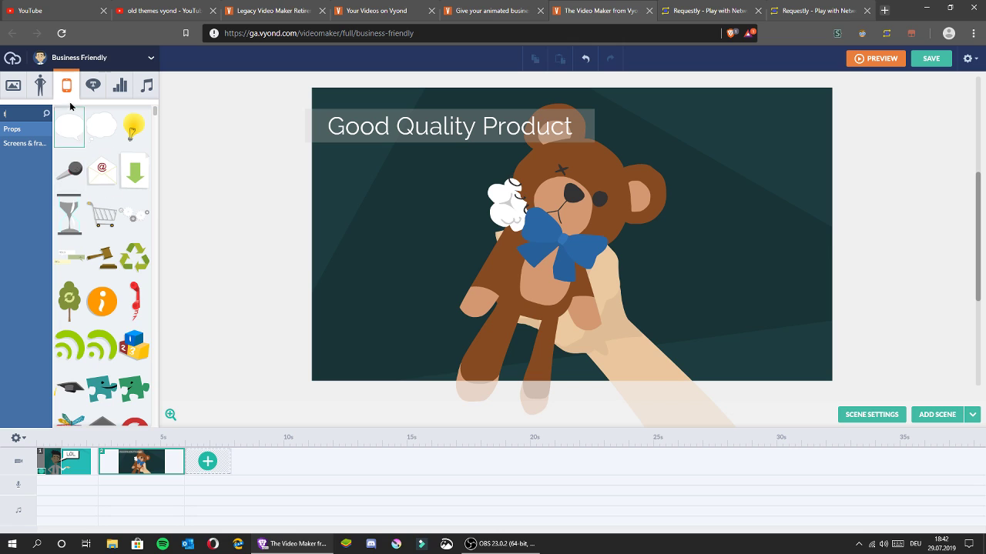
text(tedd)
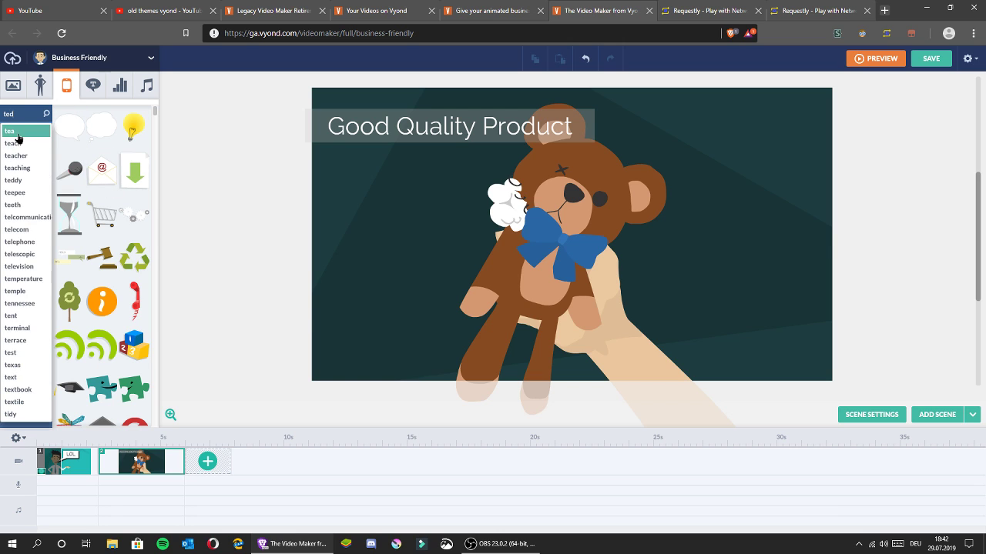
click(18, 137)
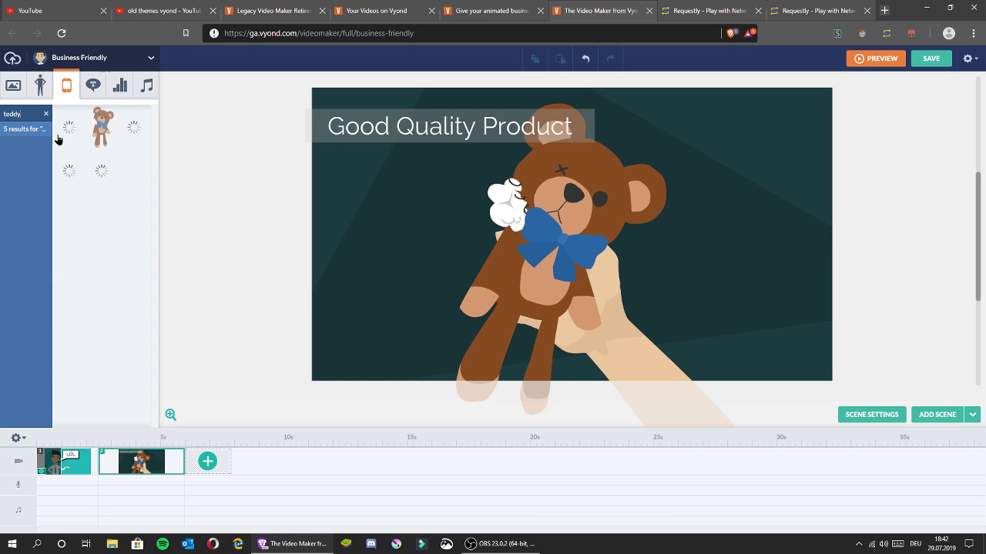
Step: Place a teddy bear prop in the scene and delete the template's large torn teddy bear
click(101, 127)
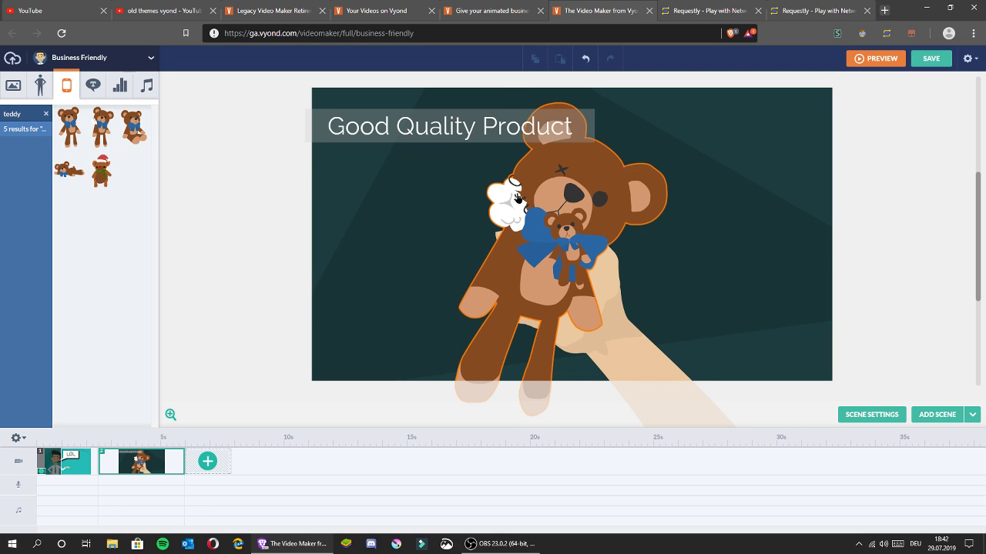
key(Delete)
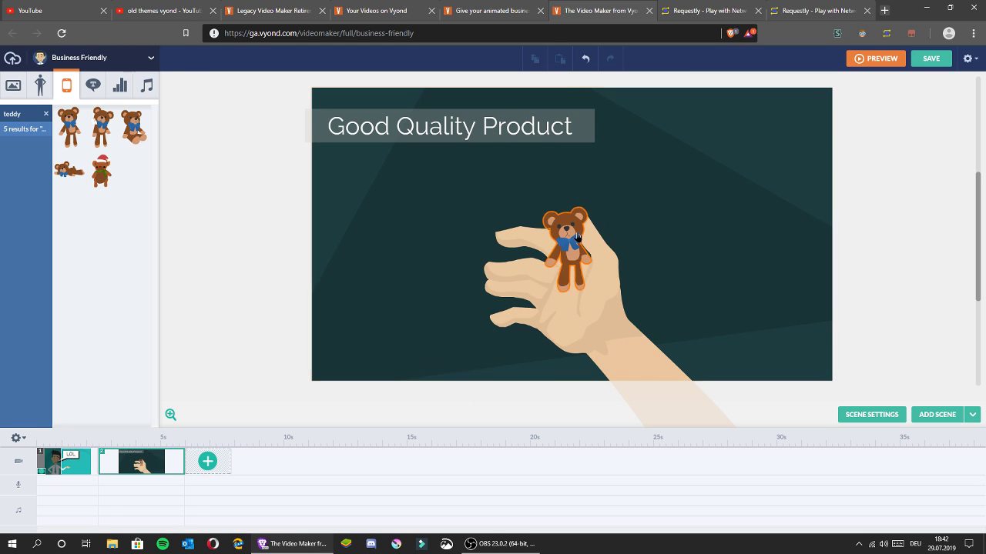
Step: Enlarge the teddy bear prop so it covers most of the hand beneath the "Good Quality Product" caption
click(551, 250)
drag(560, 244, 620, 143)
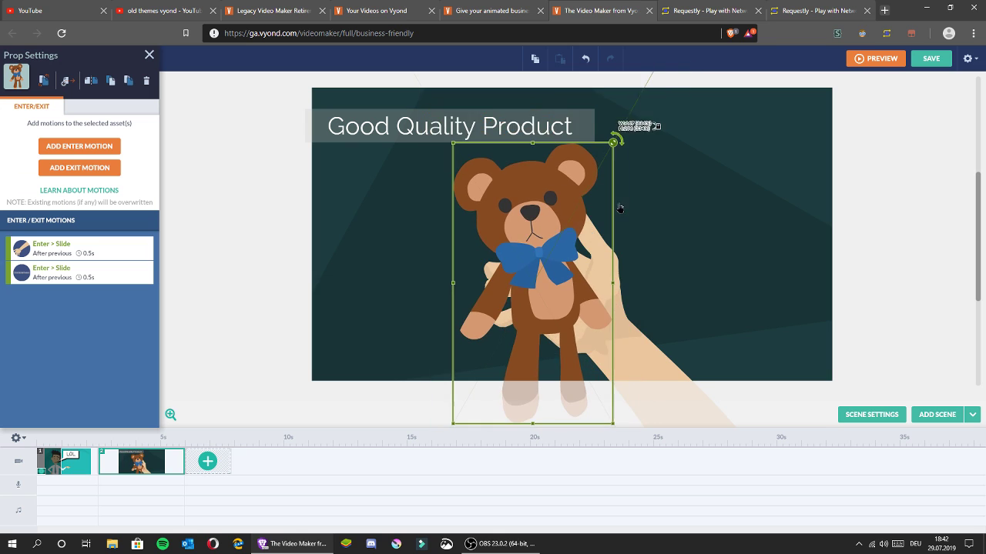
click(709, 286)
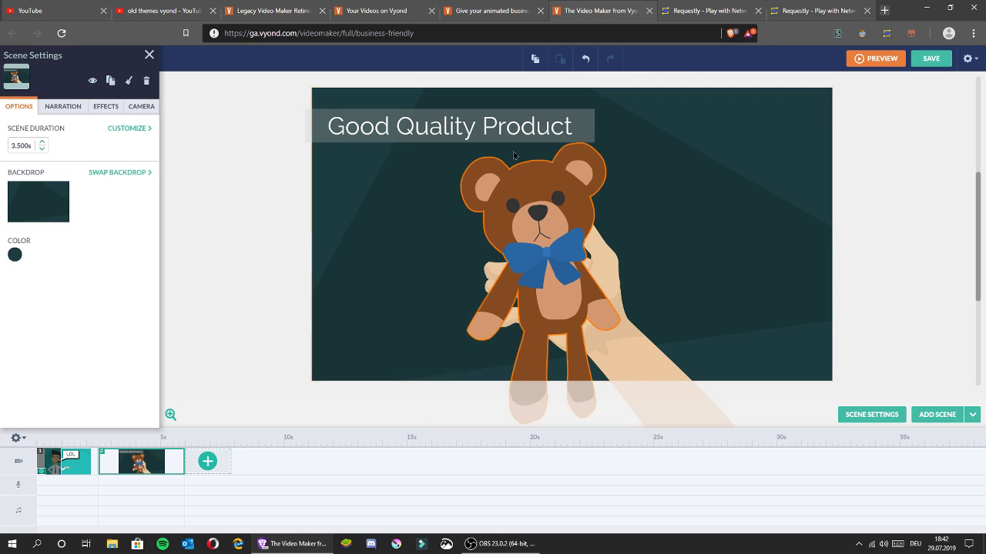
click(237, 137)
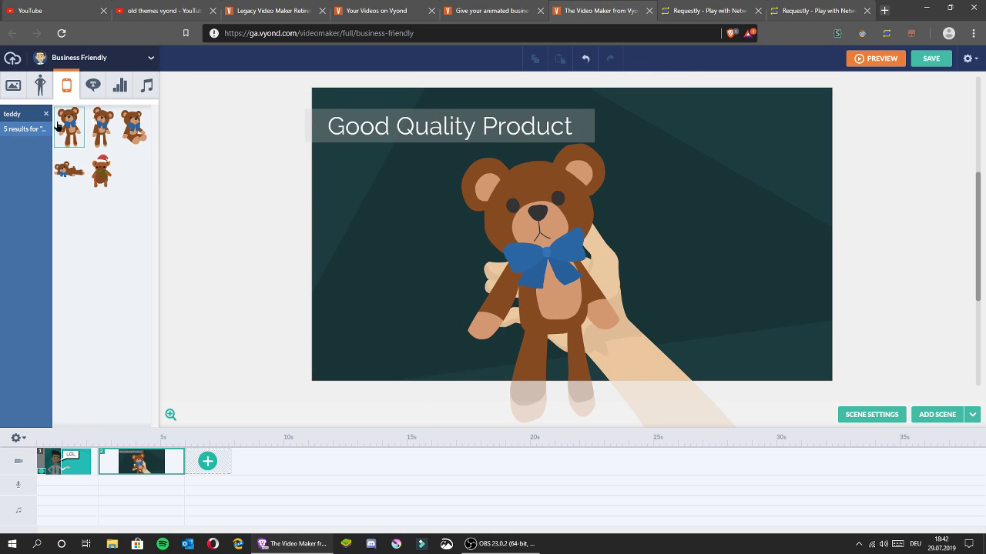
Step: Switch the asset library to the Whiteboard Animation theme and show its Casual characters
click(47, 86)
click(78, 58)
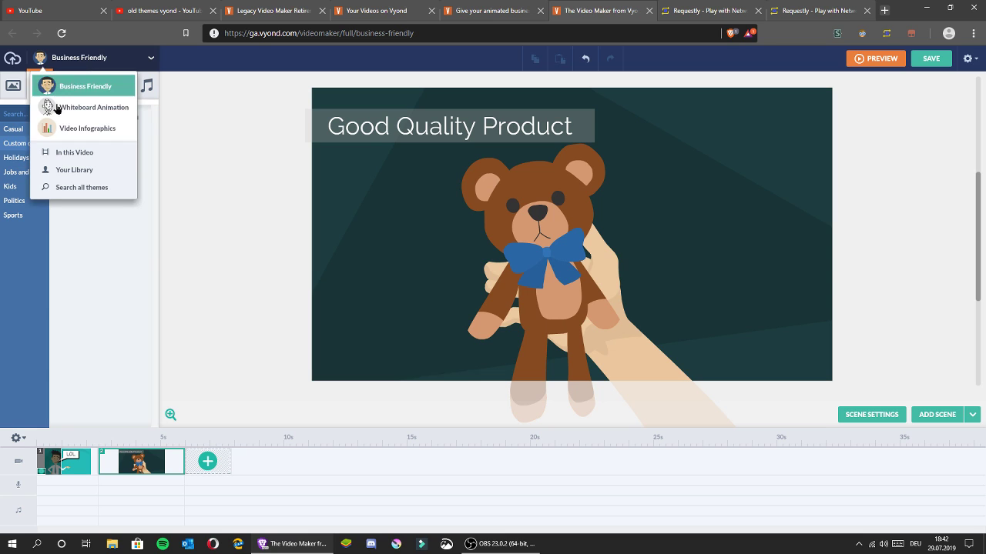
click(93, 107)
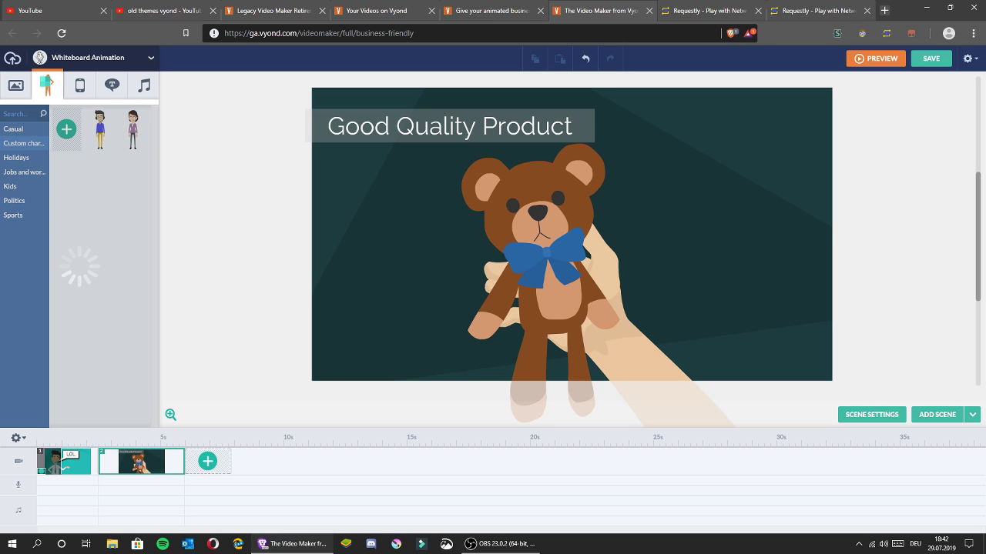
click(31, 145)
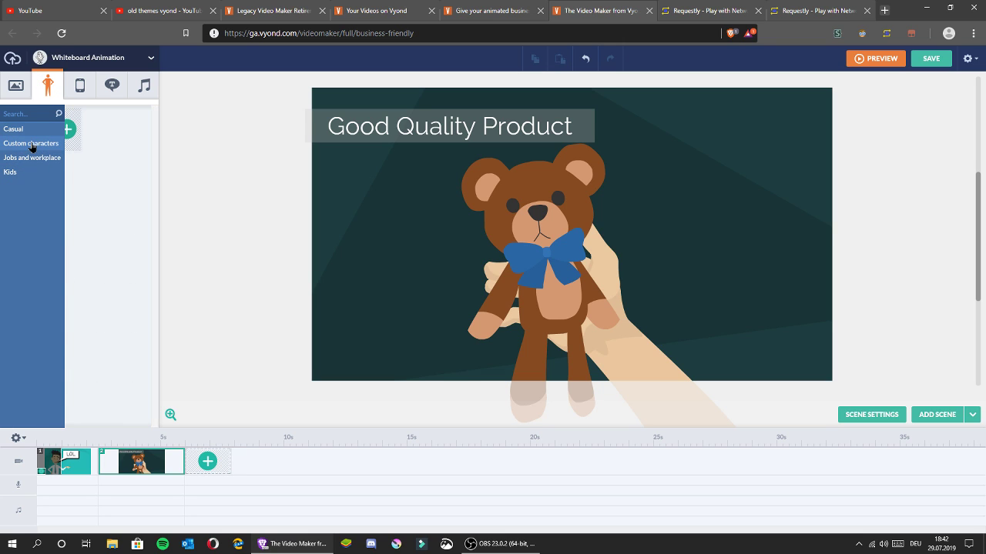
click(48, 133)
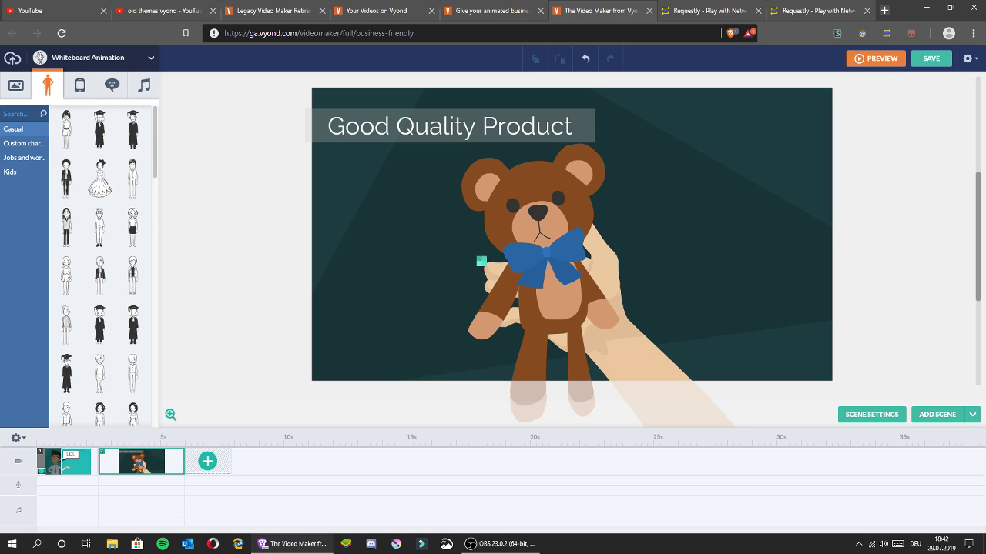
Step: Try out an enlarged Casual whiteboard character in a dark jacket beside the teddy bear, and delete it again
drag(481, 261, 501, 259)
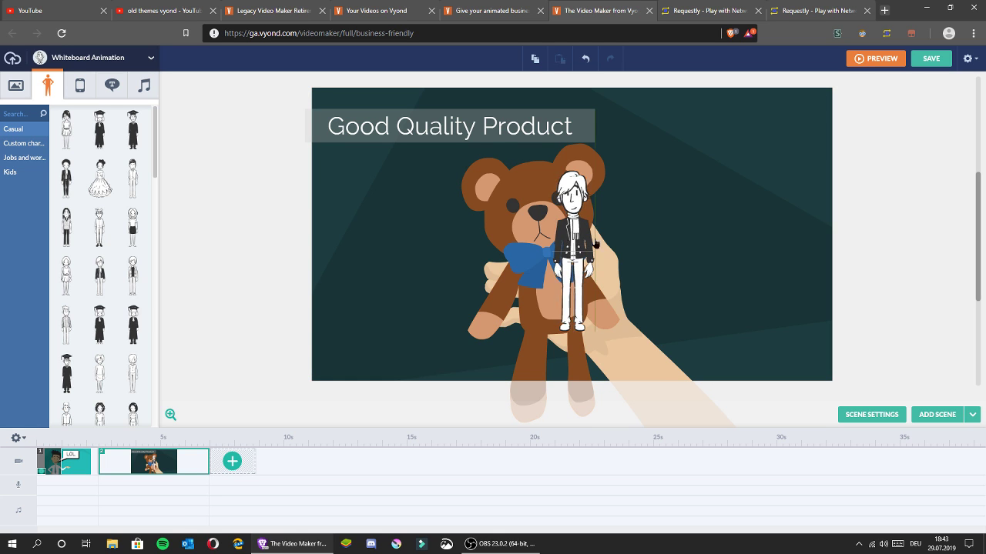
drag(596, 244, 711, 251)
drag(723, 198, 685, 154)
click(677, 208)
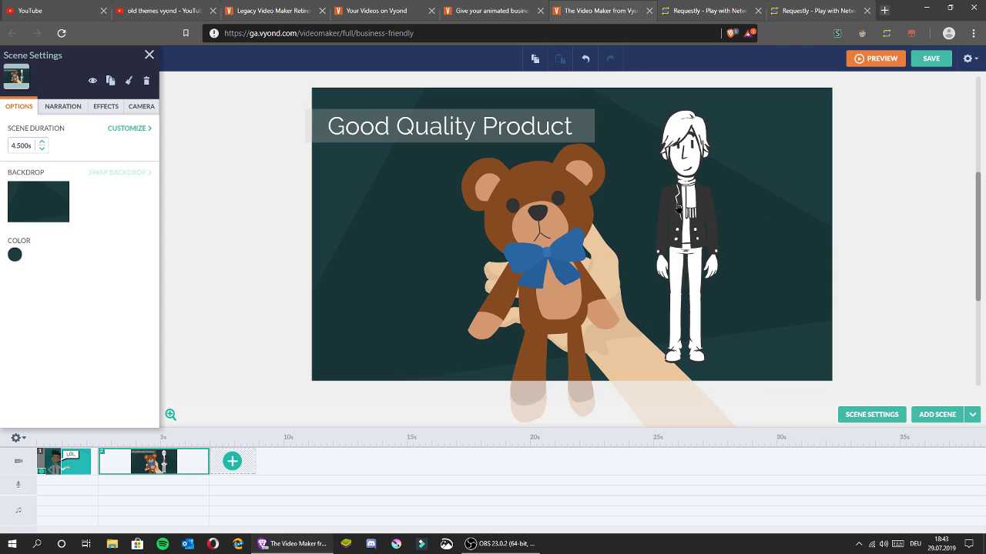
click(282, 199)
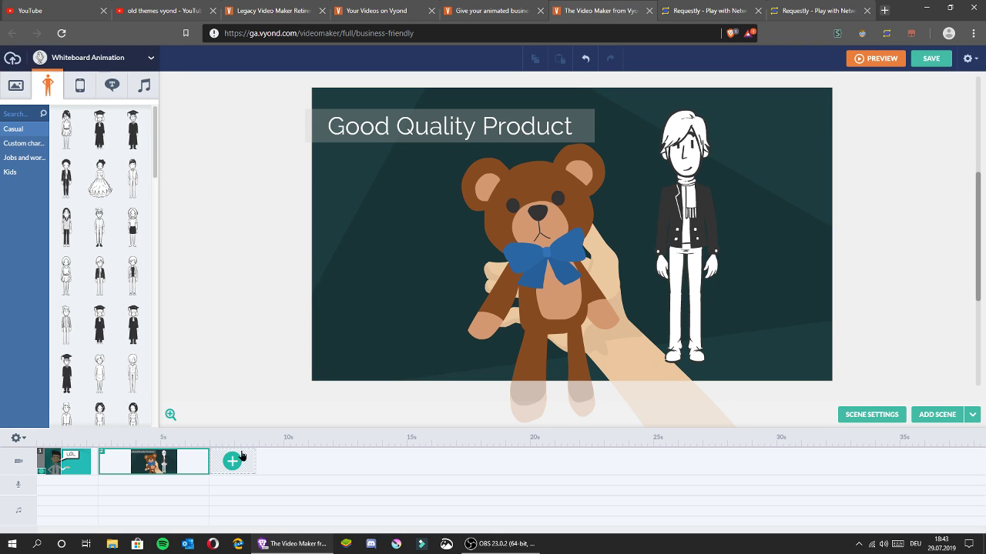
click(678, 189)
key(Delete)
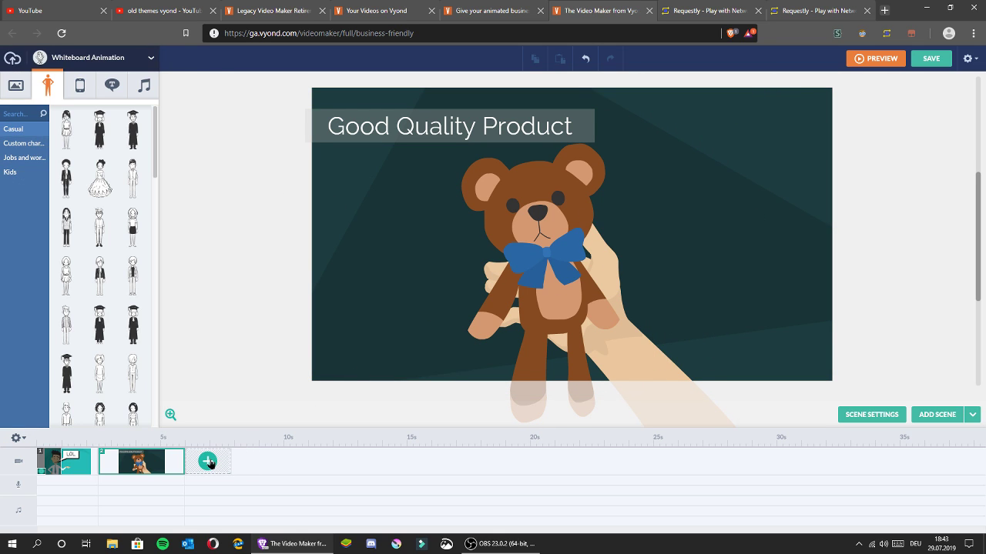
Step: Add a third scene and apply the "Training - Title" whiteboard template from the Training category to it
click(206, 461)
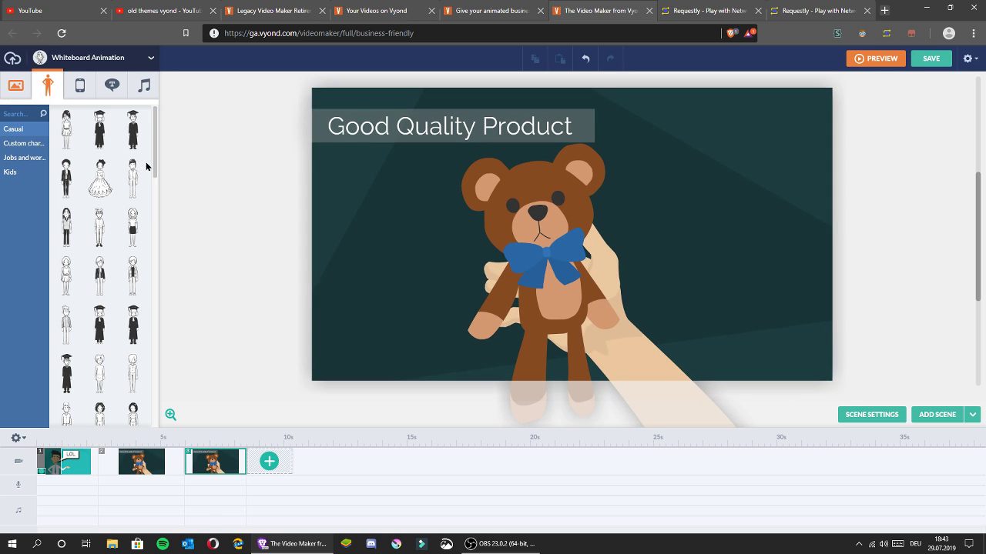
scroll(154, 158, down, 2)
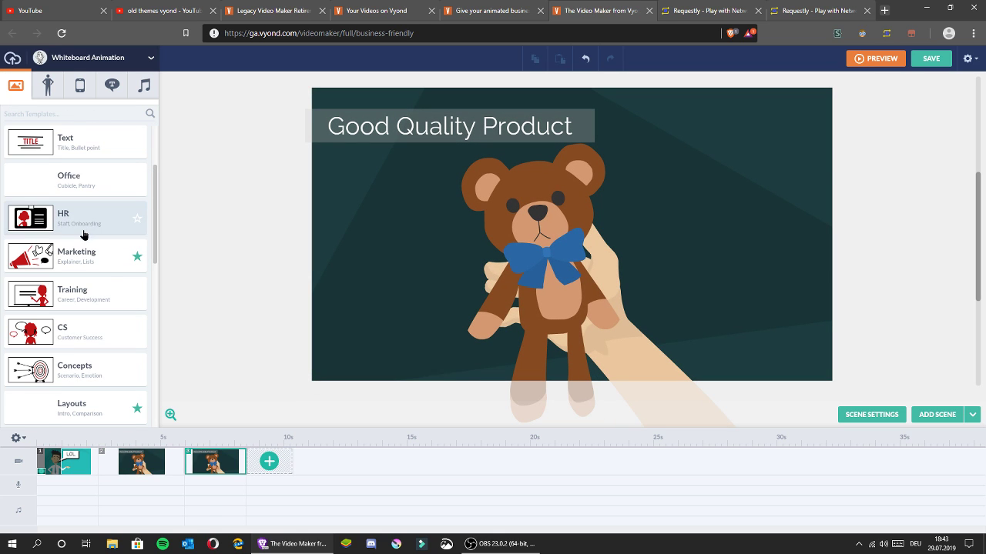
click(77, 288)
drag(93, 184, 407, 217)
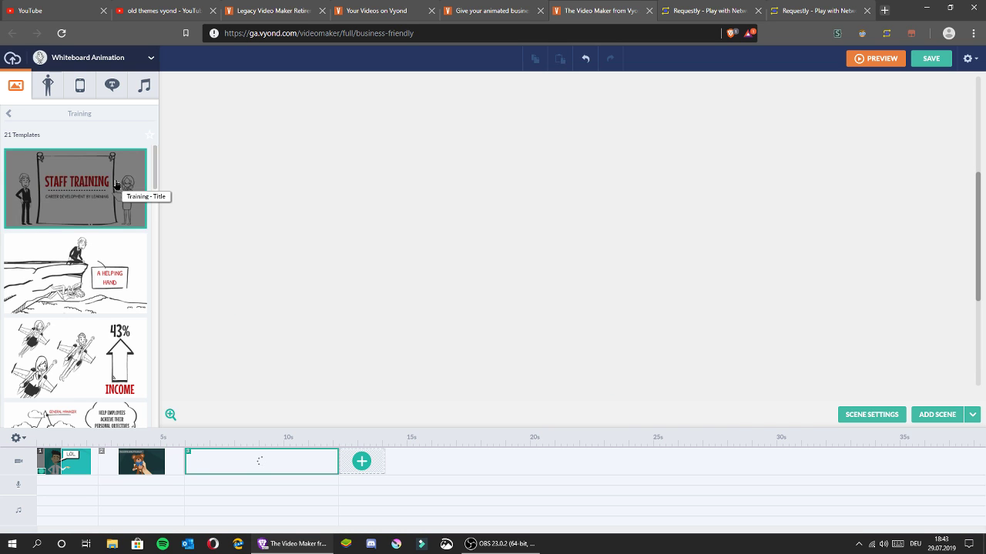
click(572, 214)
click(486, 314)
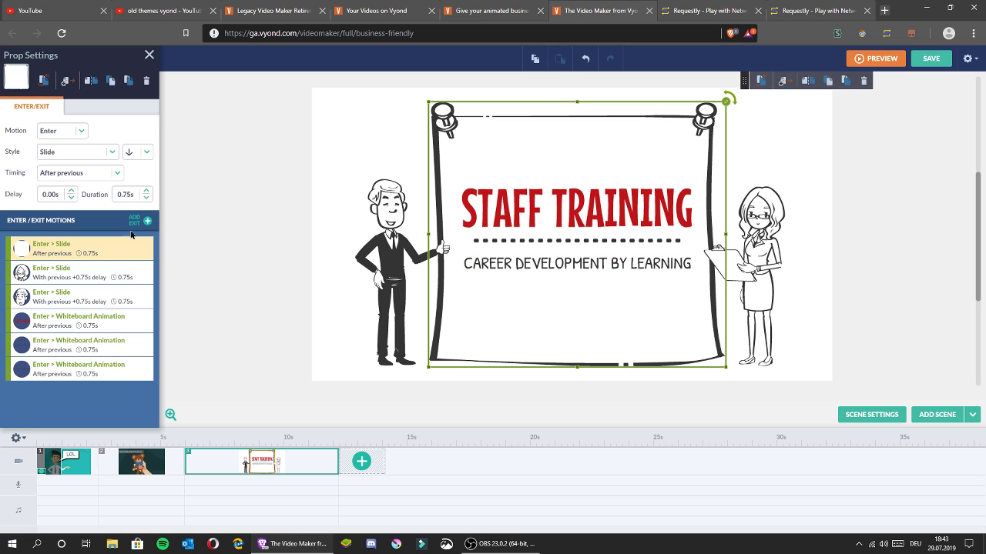
click(150, 56)
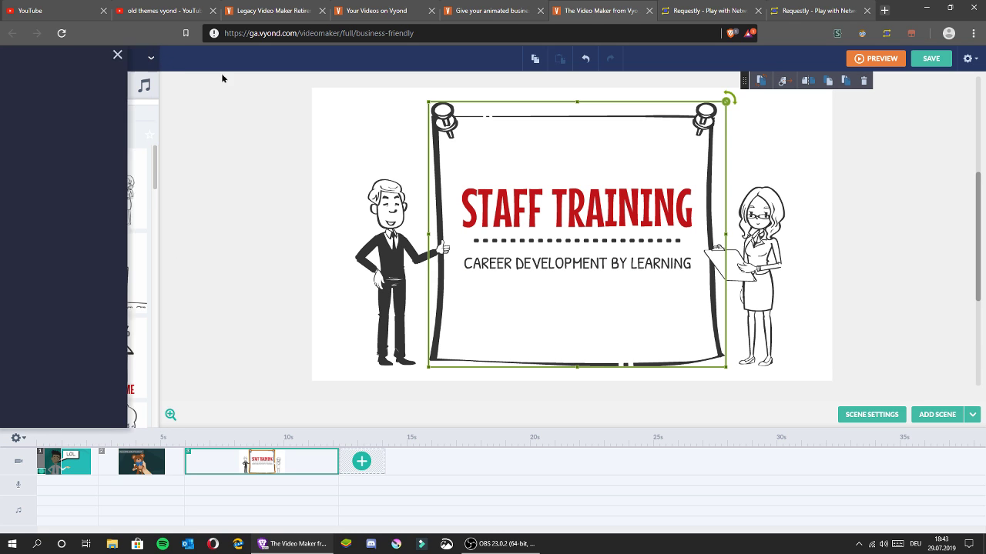
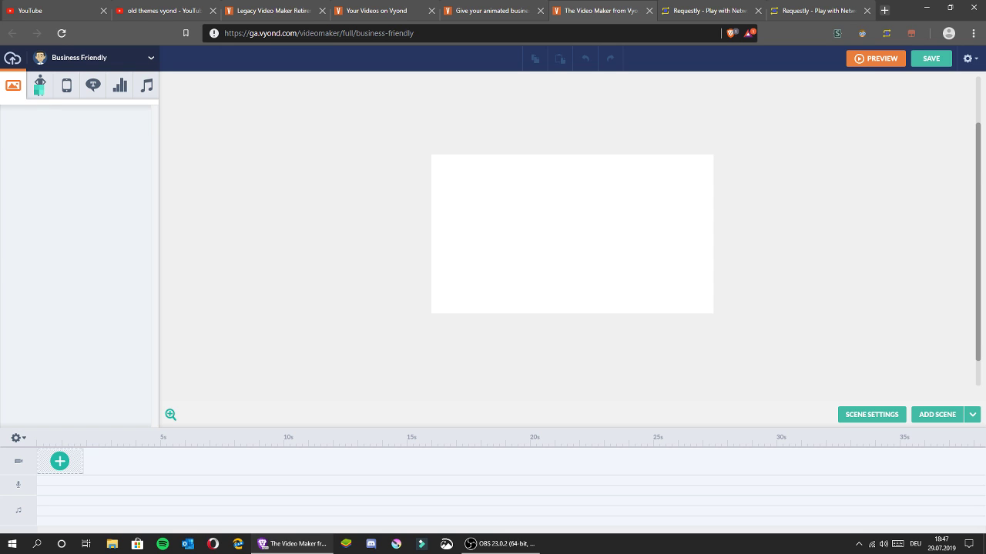
Step: Switch the new video's asset library to the Video Infographics theme and add a second scene
click(85, 57)
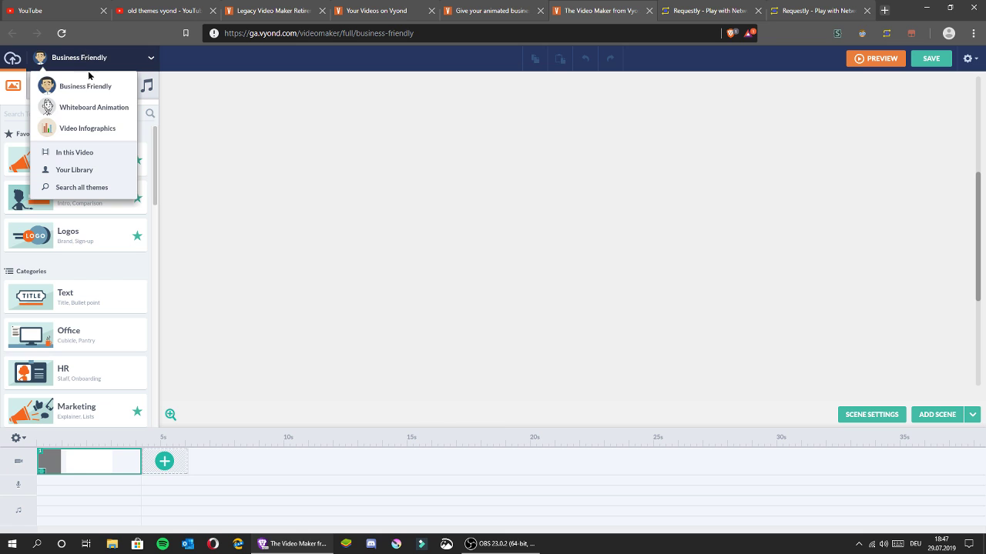
click(79, 128)
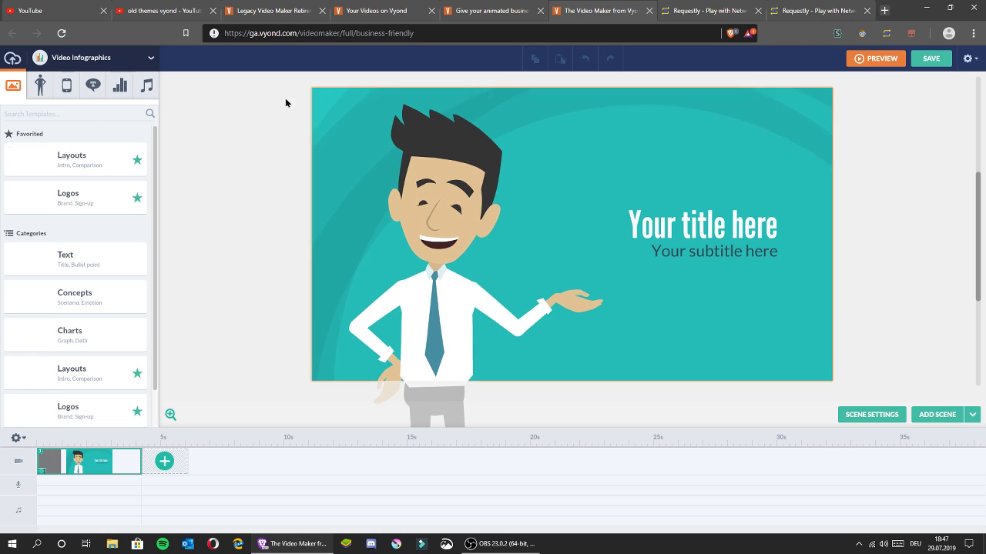
click(159, 454)
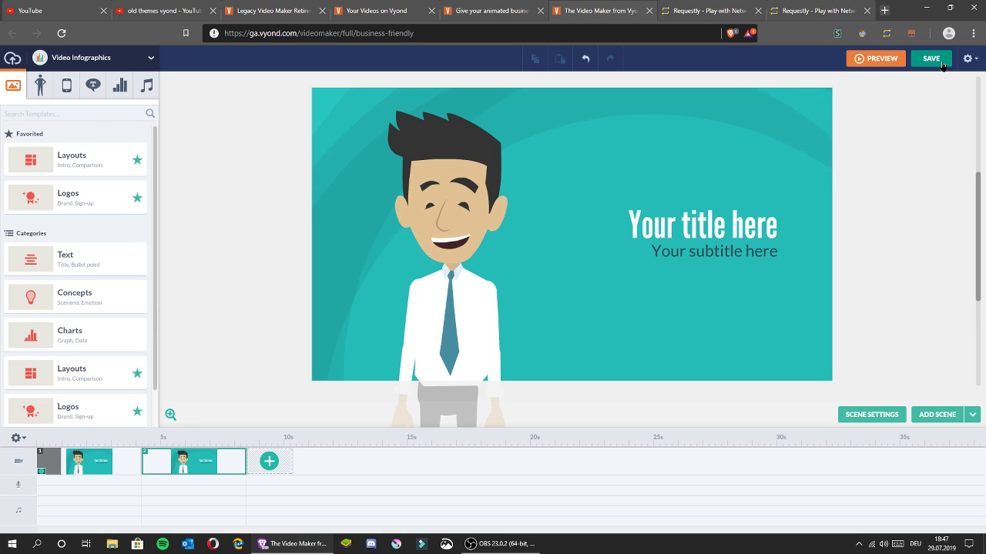
Step: Save the video as a draft without closing the editor
click(940, 64)
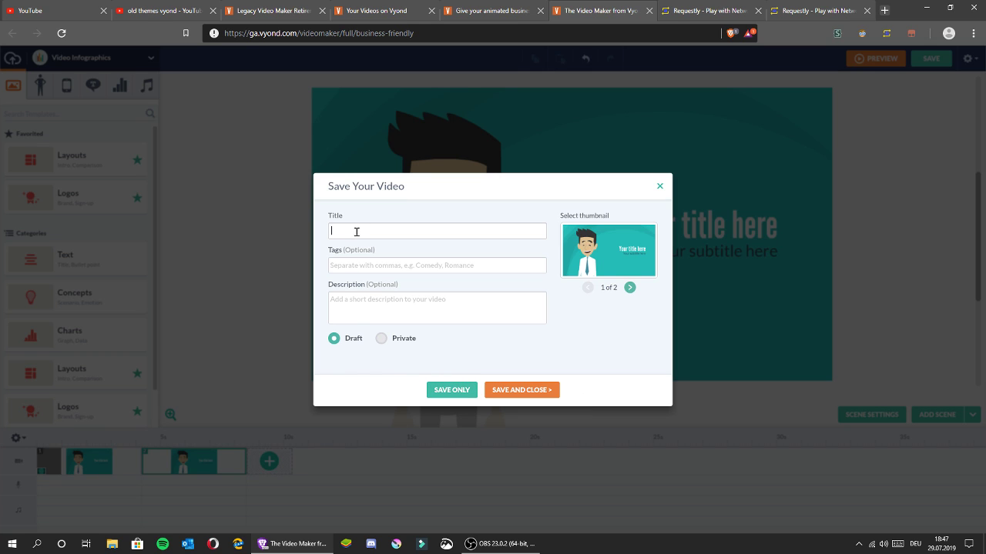
click(452, 390)
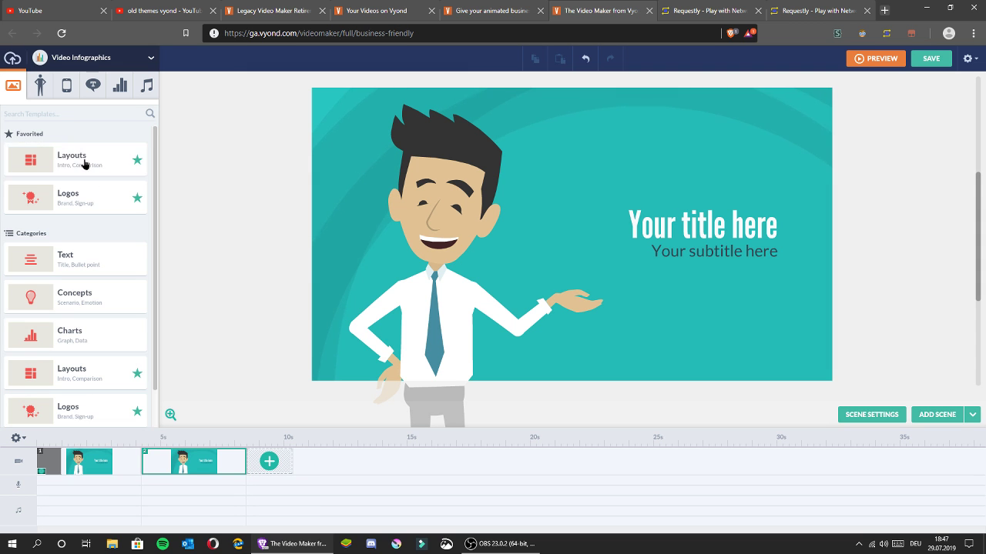
Step: Apply the Layouts template with three round red icons and subtitles on a dark background to the second scene
click(83, 161)
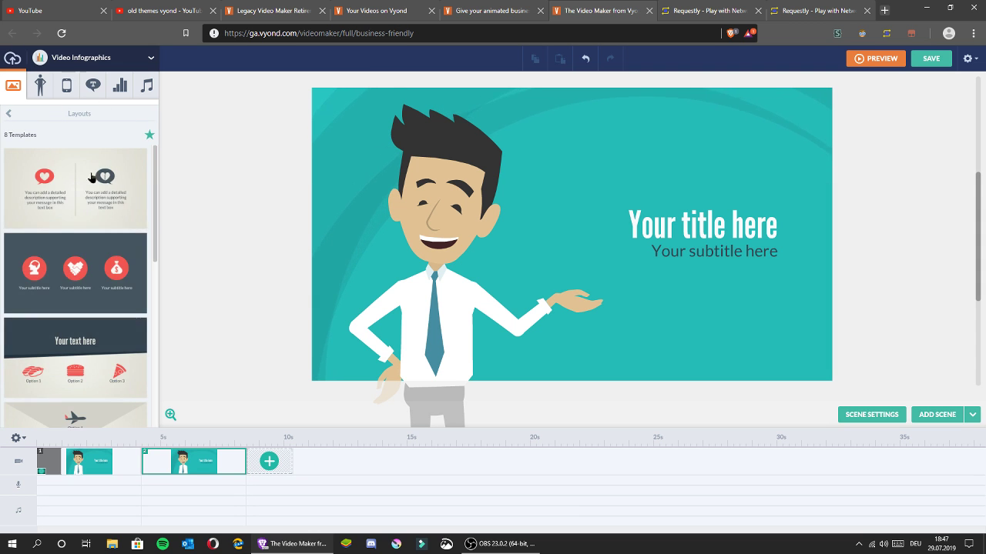
drag(81, 273, 472, 258)
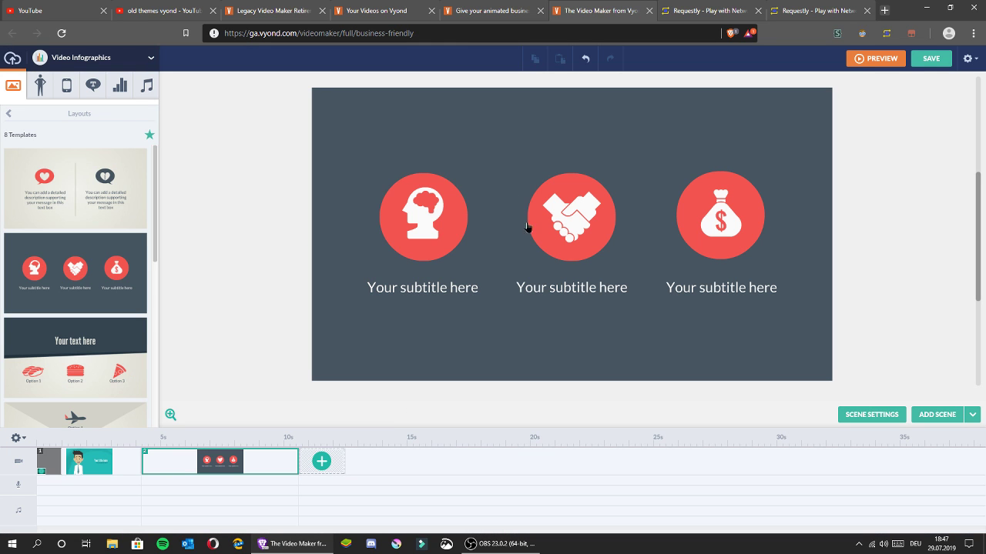
drag(832, 148, 339, 294)
click(251, 154)
mouse_move(427, 218)
mouse_down()
mouse_move(429, 203)
mouse_move(429, 216)
mouse_up()
click(488, 194)
click(149, 55)
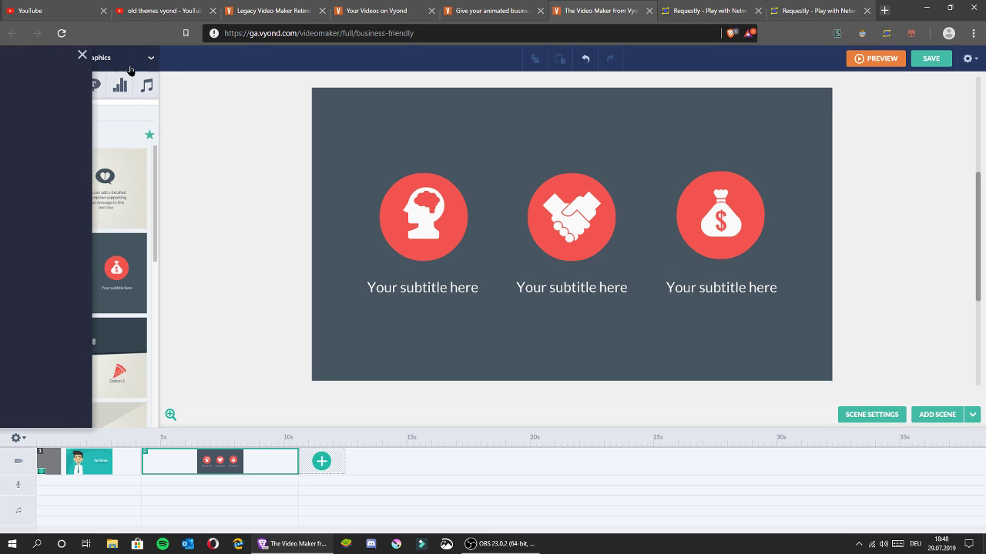
Step: Place the red female stock character in the scene, standing between the head icon and the handshake icon
click(41, 86)
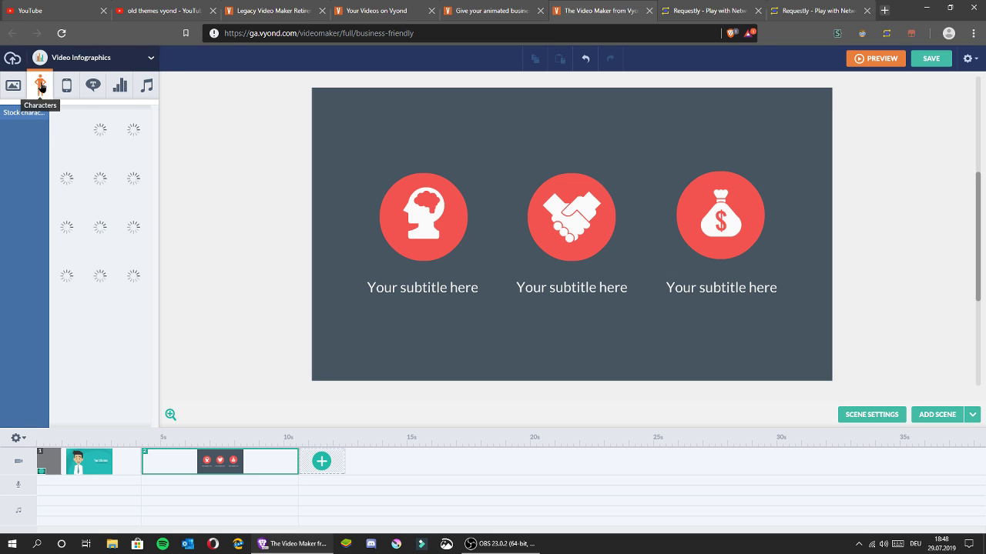
click(122, 61)
click(123, 62)
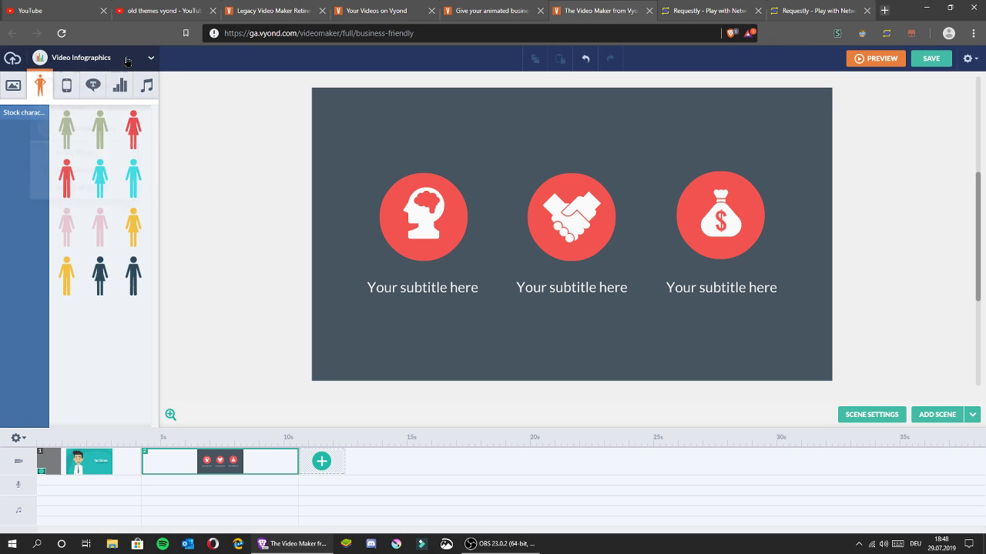
click(123, 61)
click(221, 91)
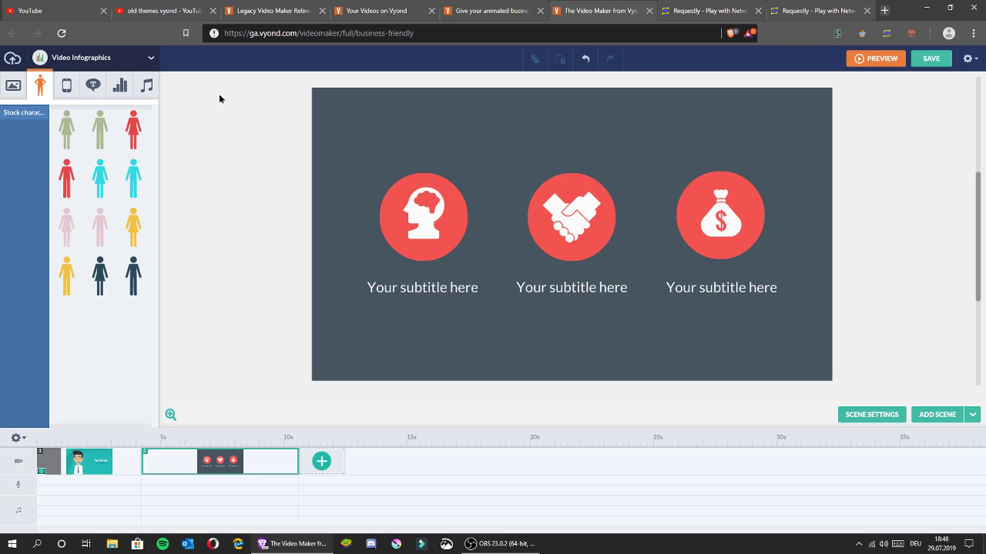
drag(133, 130, 486, 235)
drag(567, 242, 483, 271)
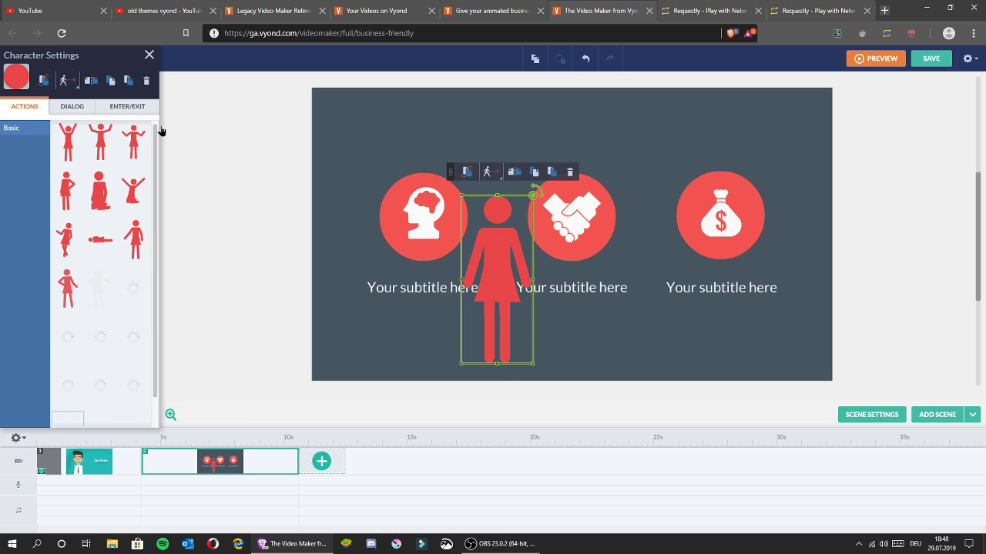
click(214, 207)
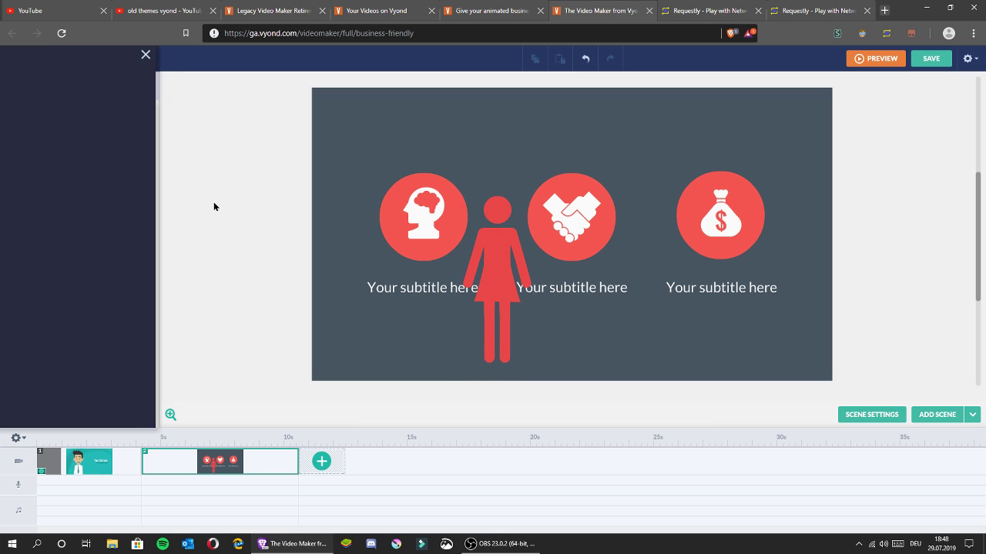
drag(505, 266, 506, 160)
click(418, 167)
click(295, 168)
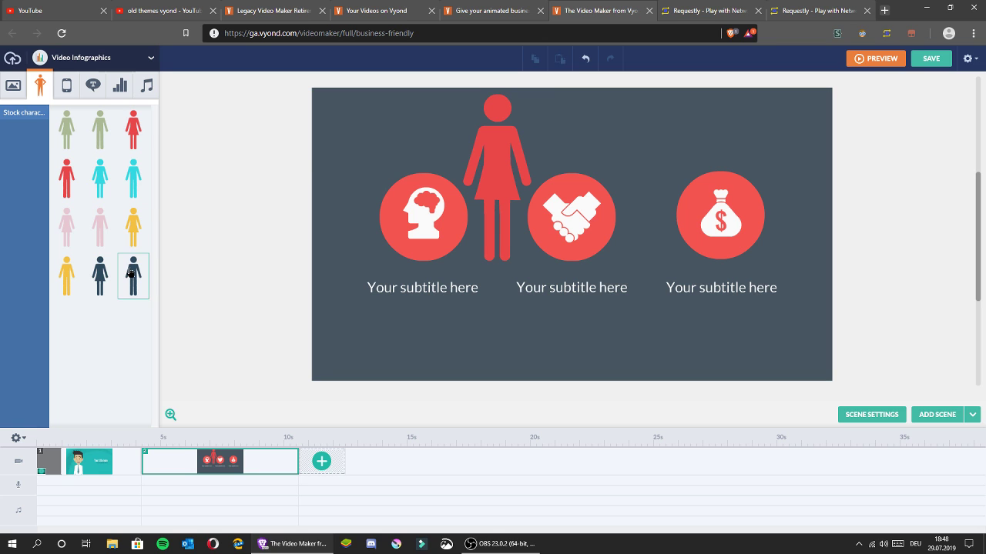
Step: Place the dark blue male stock character between the handshake and money bag icons and enlarge it slightly
drag(478, 294, 577, 281)
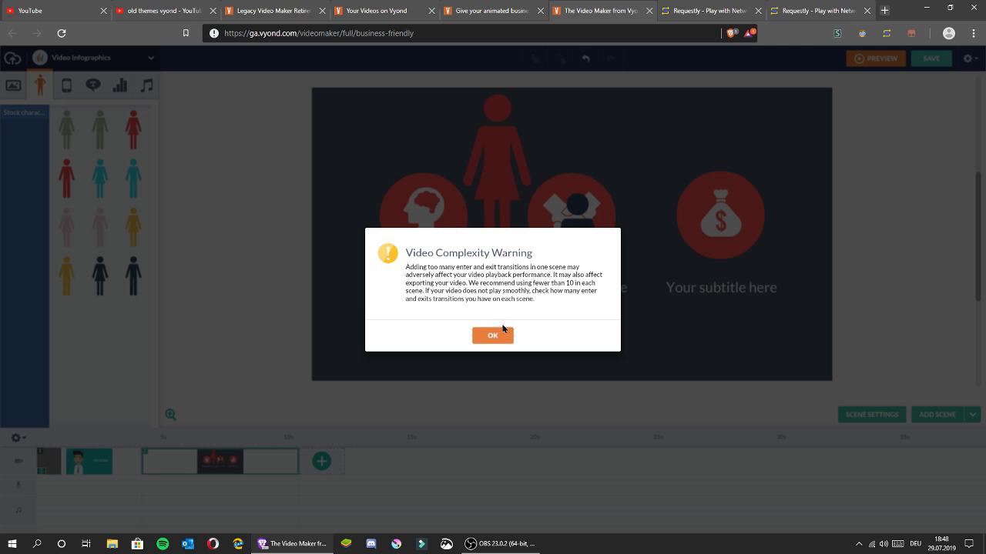
click(493, 337)
drag(577, 224, 644, 216)
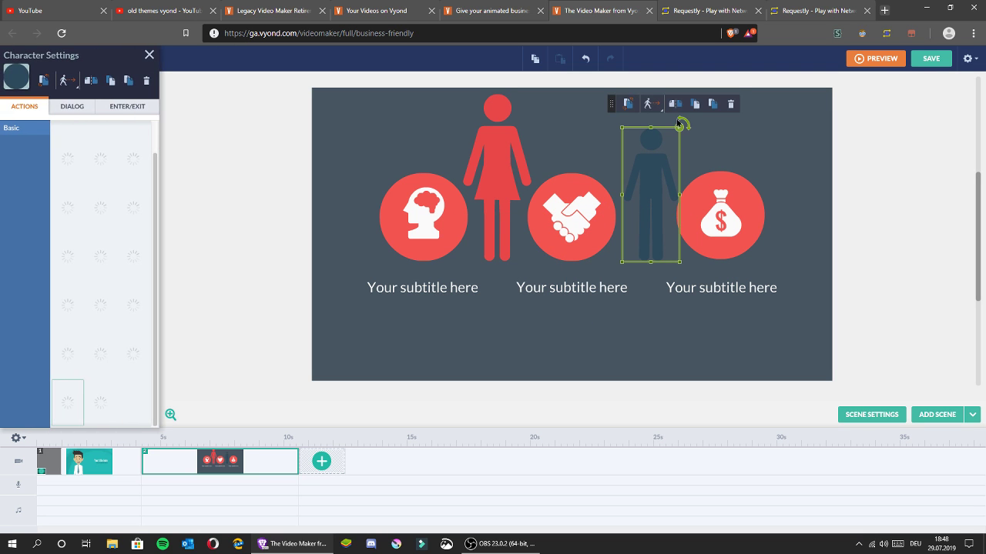
drag(681, 133, 686, 105)
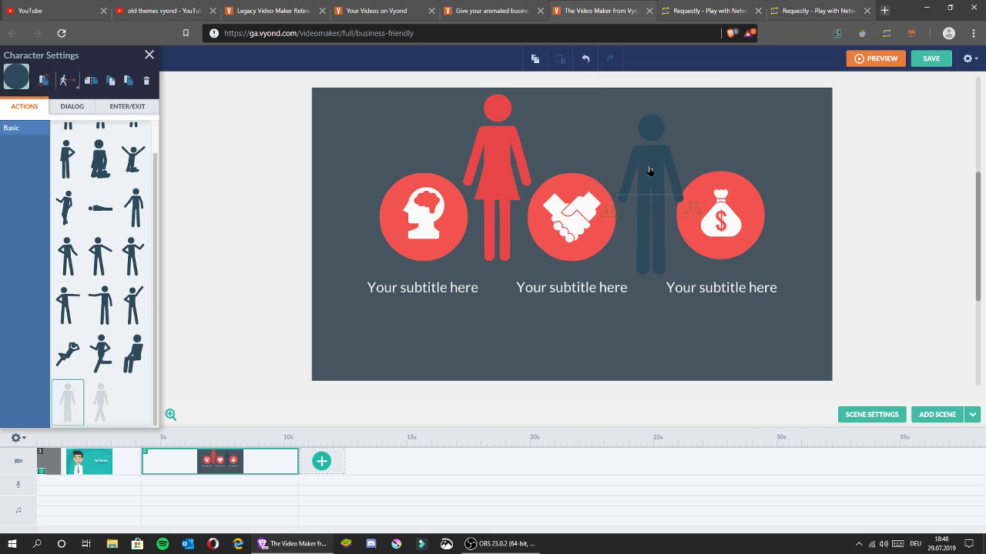
click(646, 322)
drag(798, 125, 342, 334)
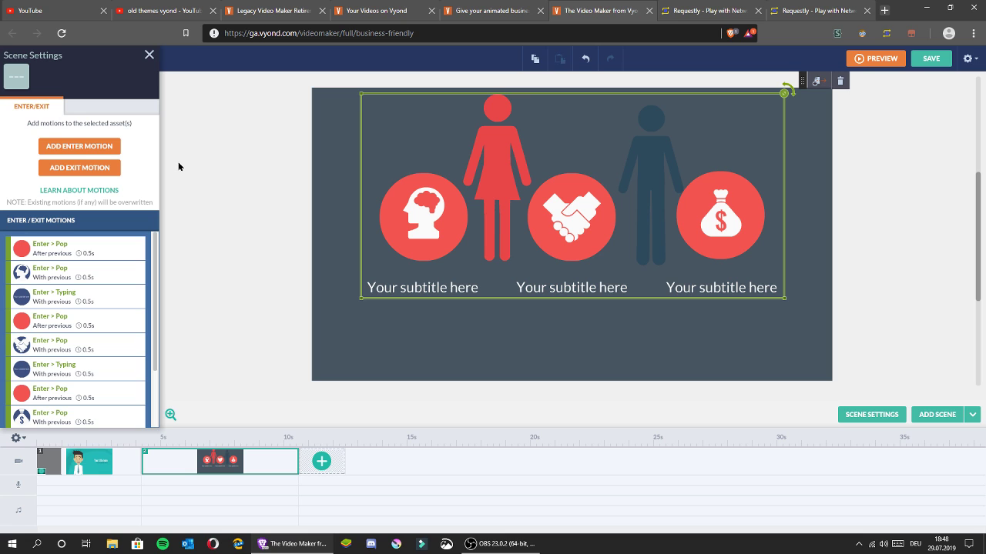
Step: Delete all existing enter motions of the icons, subtitles and characters in the second scene
mouse_move(155, 250)
mouse_down()
mouse_move(160, 328)
mouse_move(176, 251)
mouse_move(137, 246)
mouse_up()
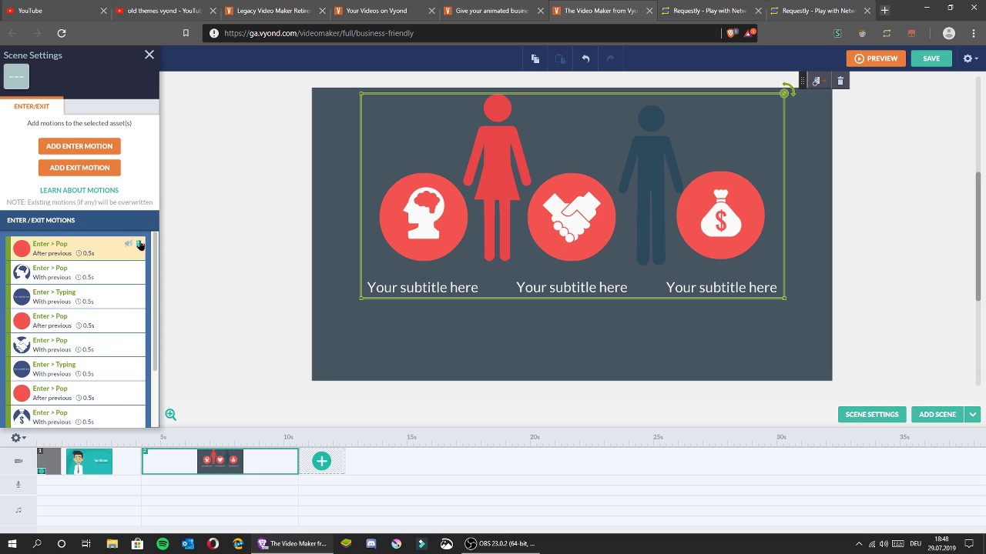
mouse_move(154, 262)
mouse_down()
mouse_move(157, 321)
mouse_move(157, 250)
mouse_up()
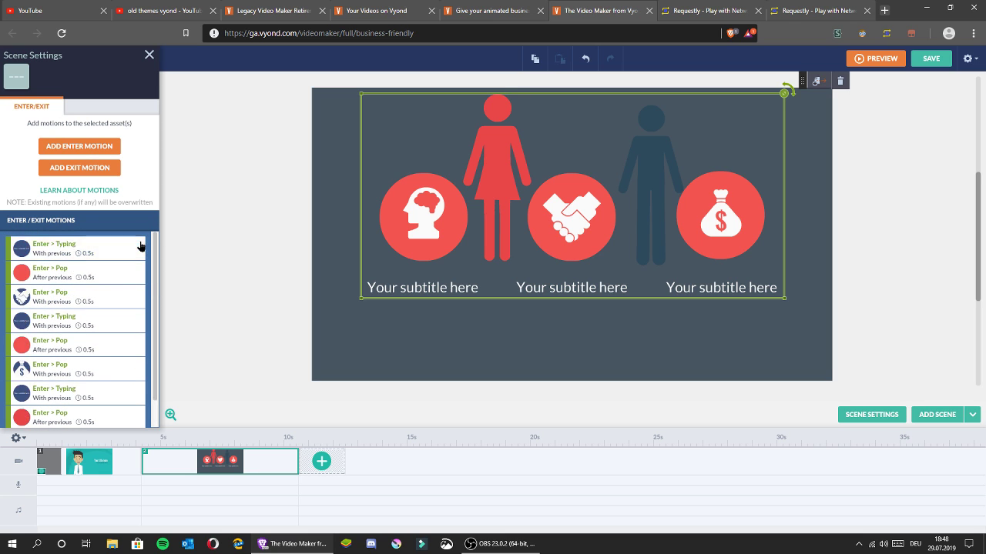
scroll(141, 246, down, 1)
click(141, 245)
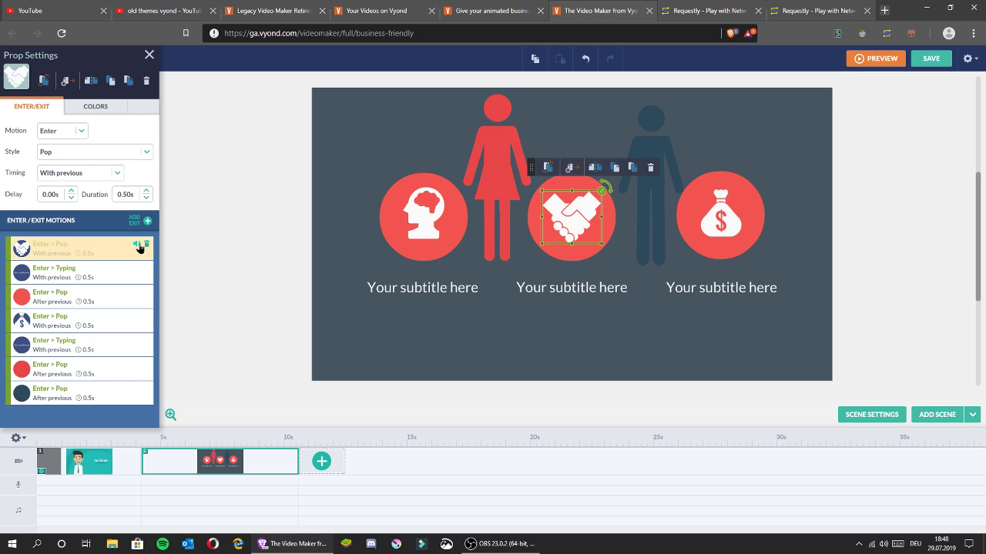
click(145, 245)
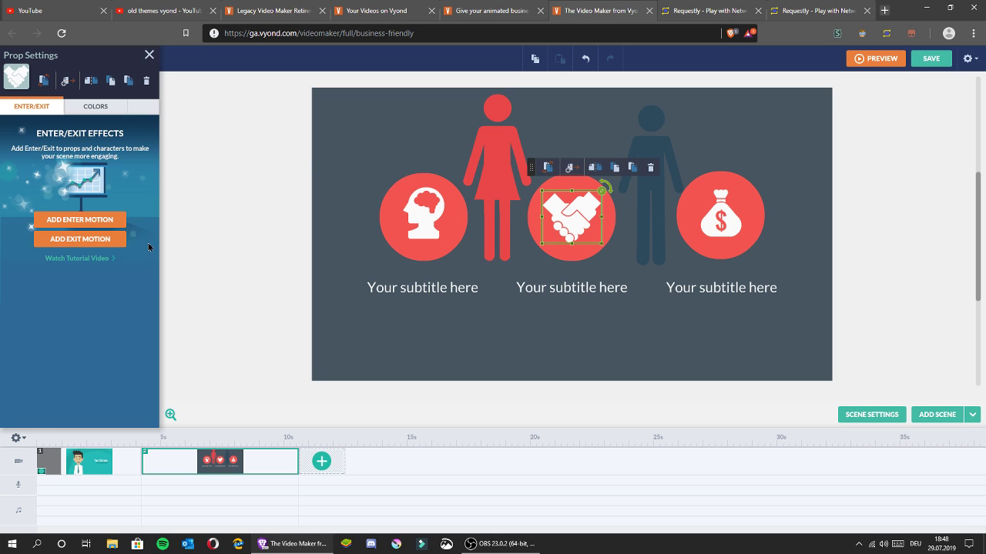
click(374, 147)
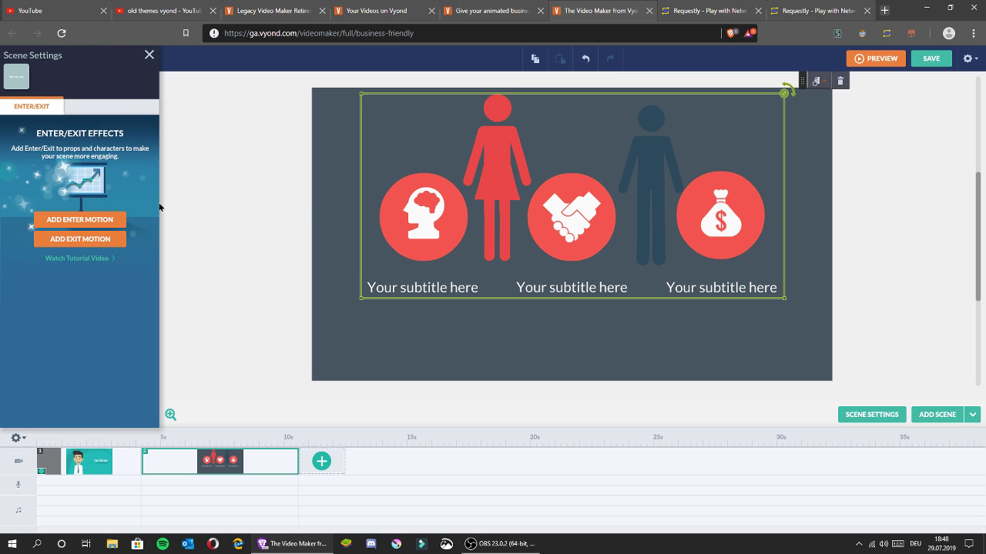
click(367, 143)
click(424, 212)
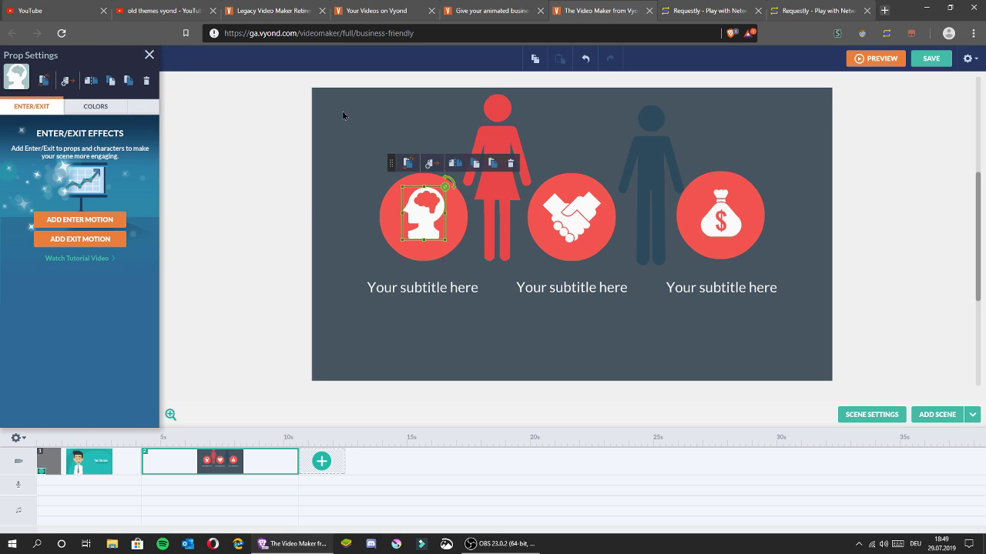
Step: Select all assets in the second scene, add enter motions to them and set their timing to With previous
drag(352, 117, 817, 327)
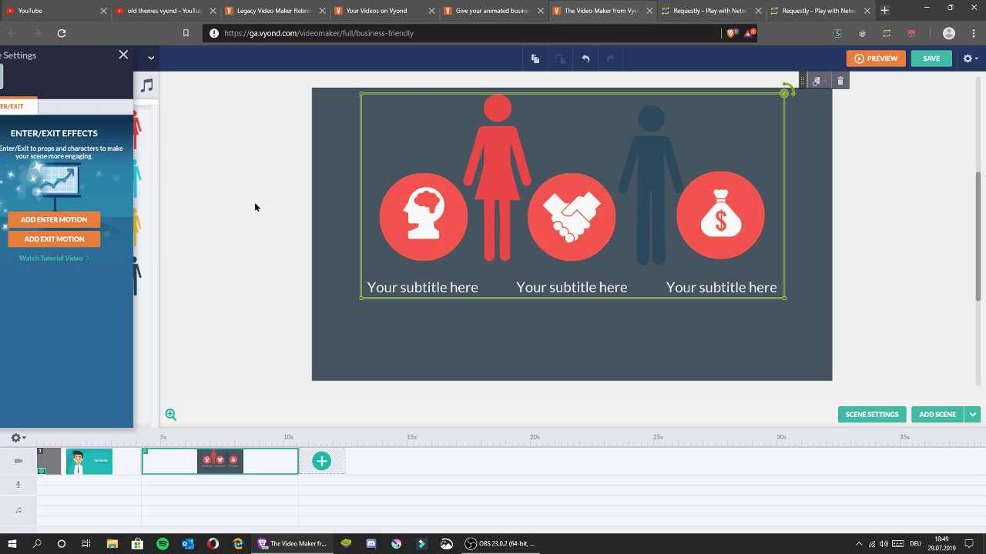
click(348, 108)
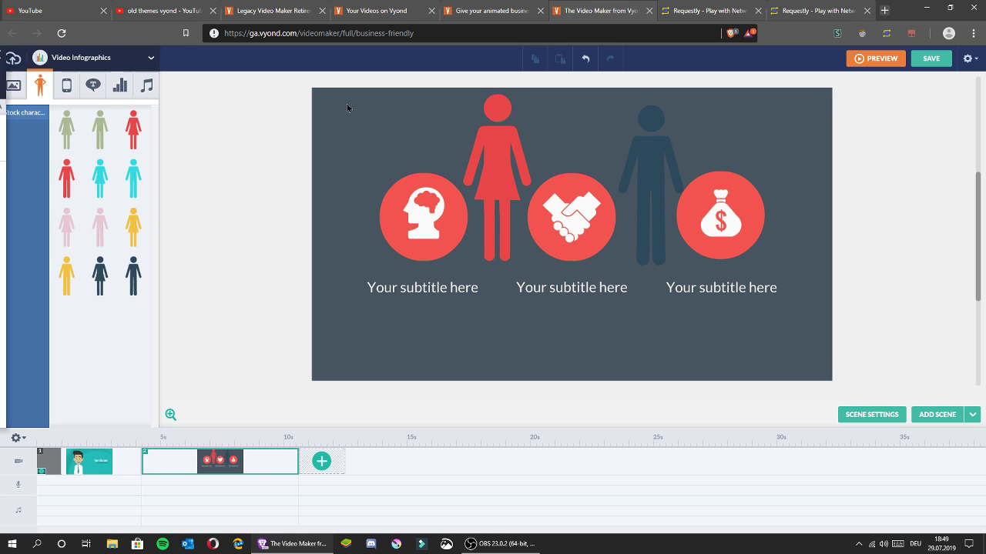
drag(347, 97, 846, 324)
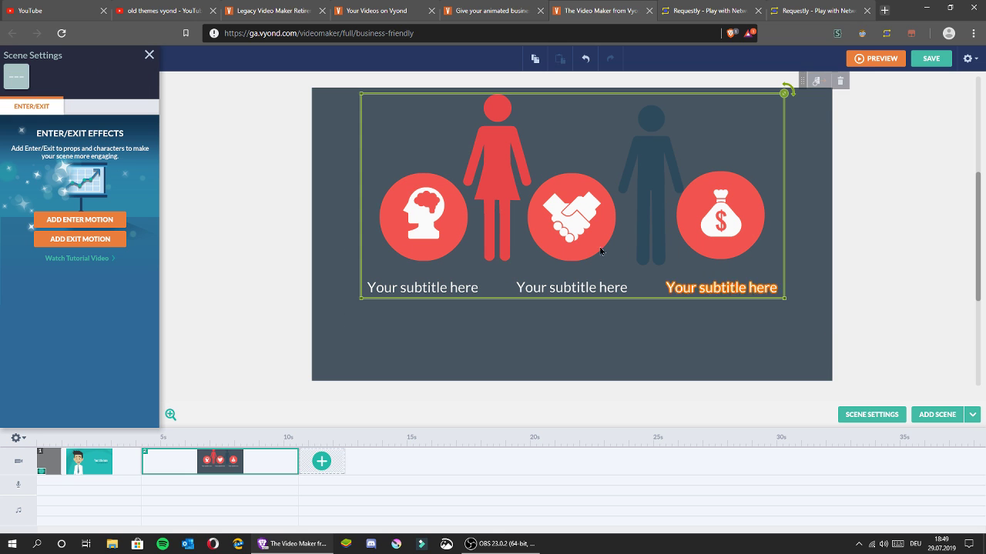
click(79, 220)
click(492, 335)
click(85, 152)
click(79, 171)
click(80, 171)
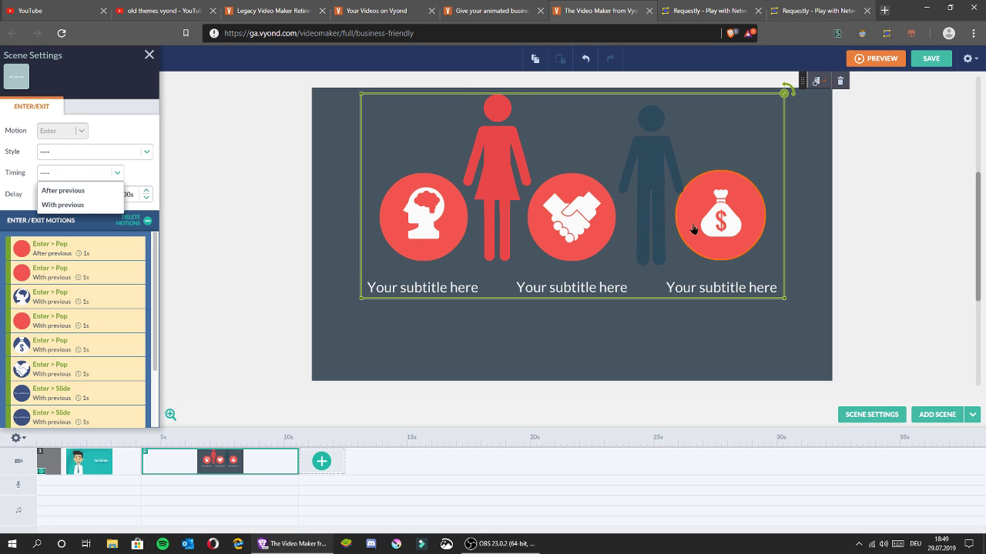
click(92, 207)
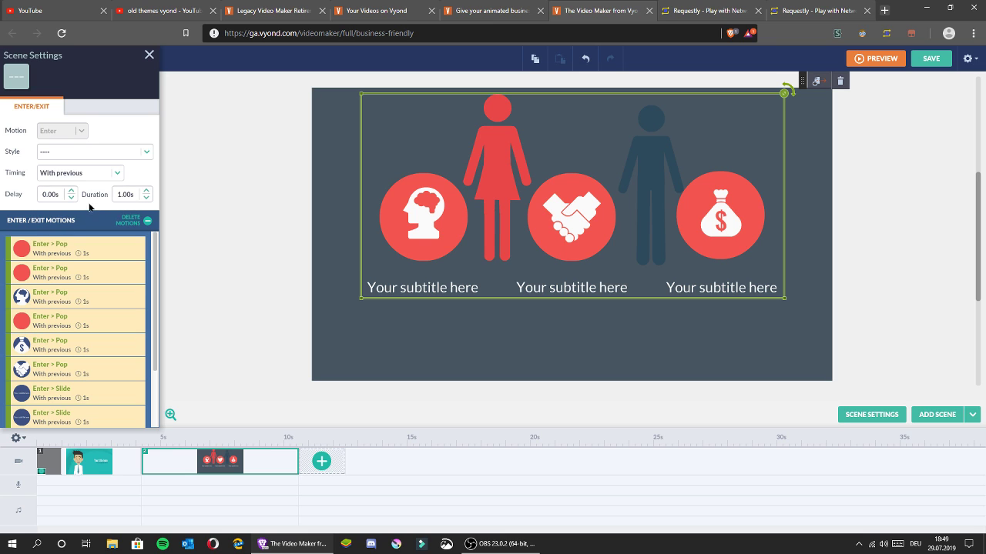
Step: Set the duration of all the new enter motions to 2 seconds and deselect the assets
triple_click(147, 191)
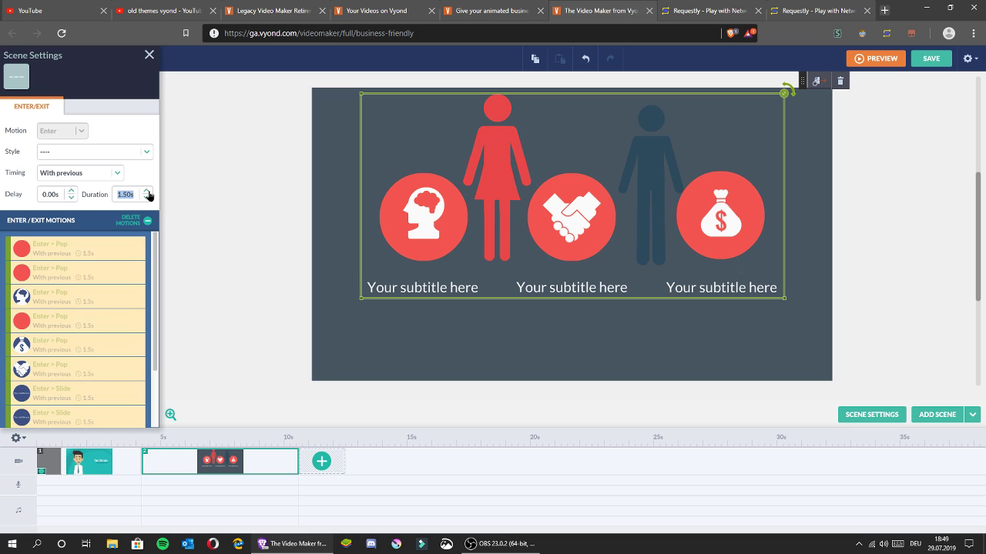
click(146, 191)
click(146, 191)
click(146, 198)
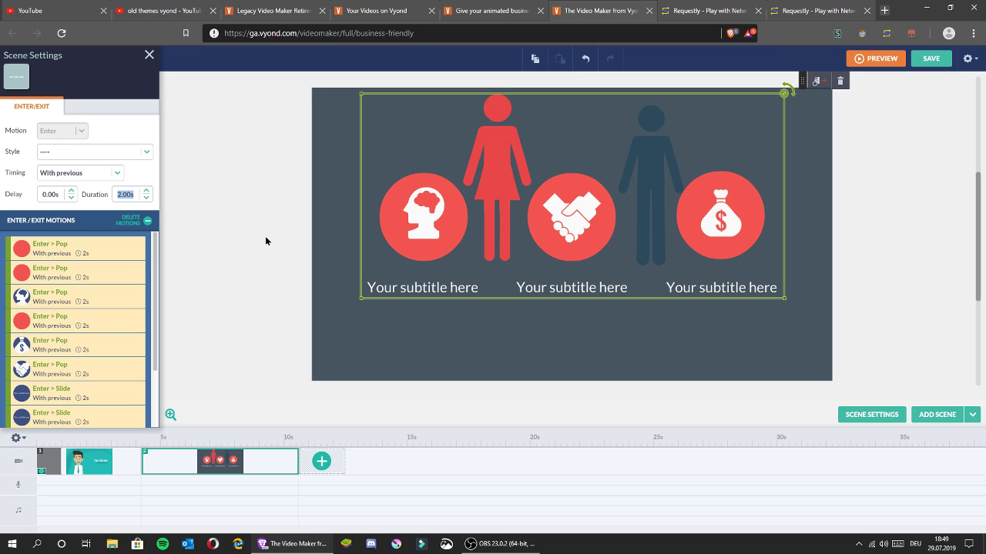
click(229, 186)
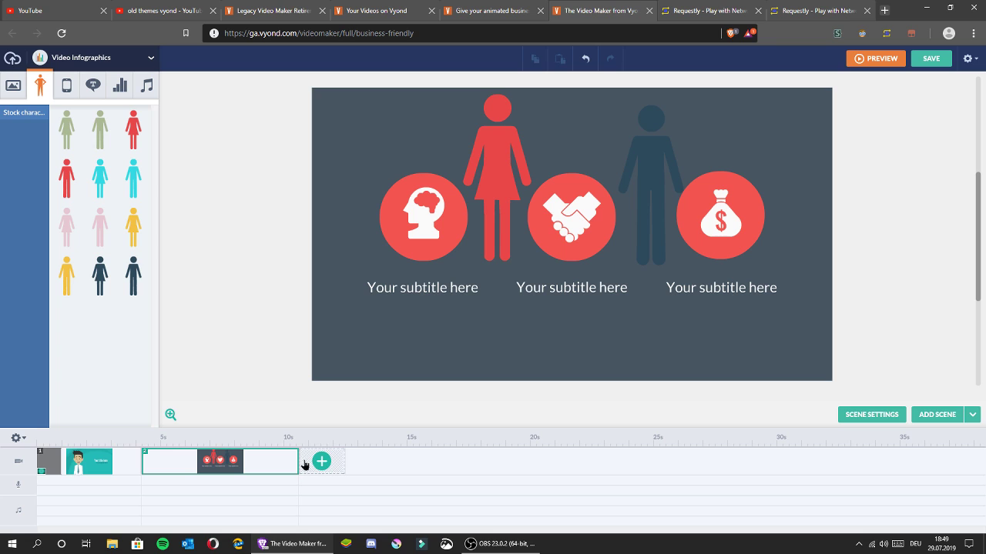
Step: Search the audio library for "ding" and place the FX - Ding sound at the start of the second scene
click(146, 85)
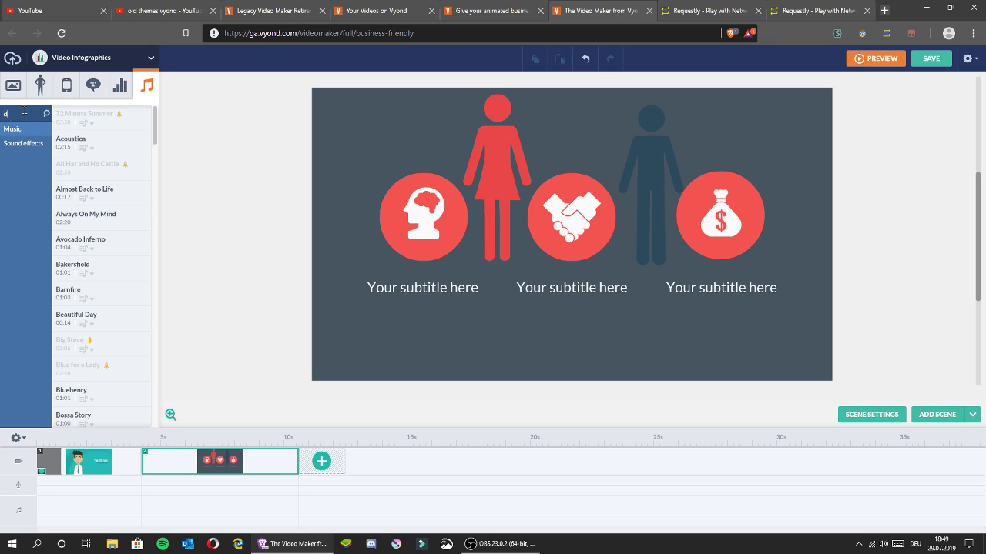
text(ing)
drag(97, 130, 152, 507)
Step: Start a text-to-speech voice for the male character in the first scene and set its language to German
click(93, 461)
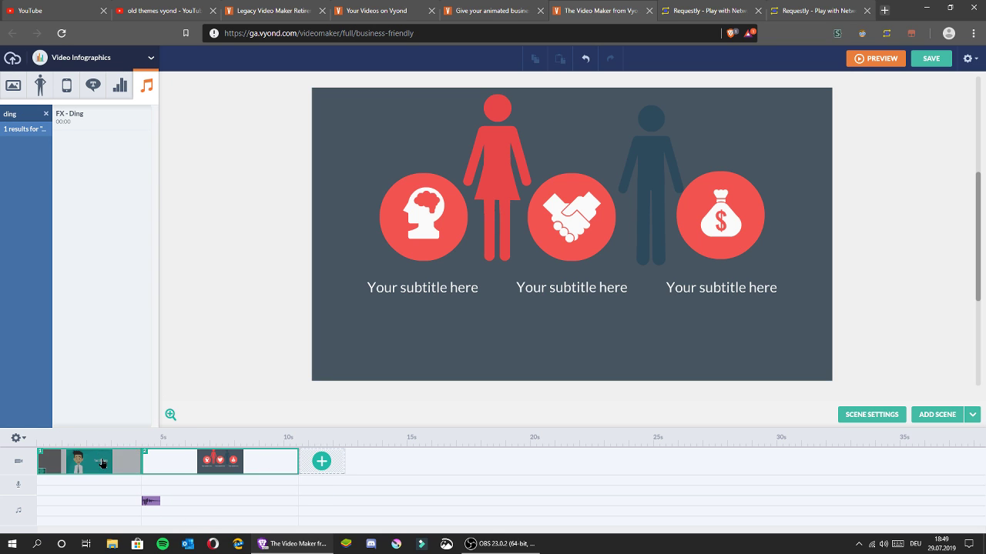
right_click(103, 455)
click(447, 231)
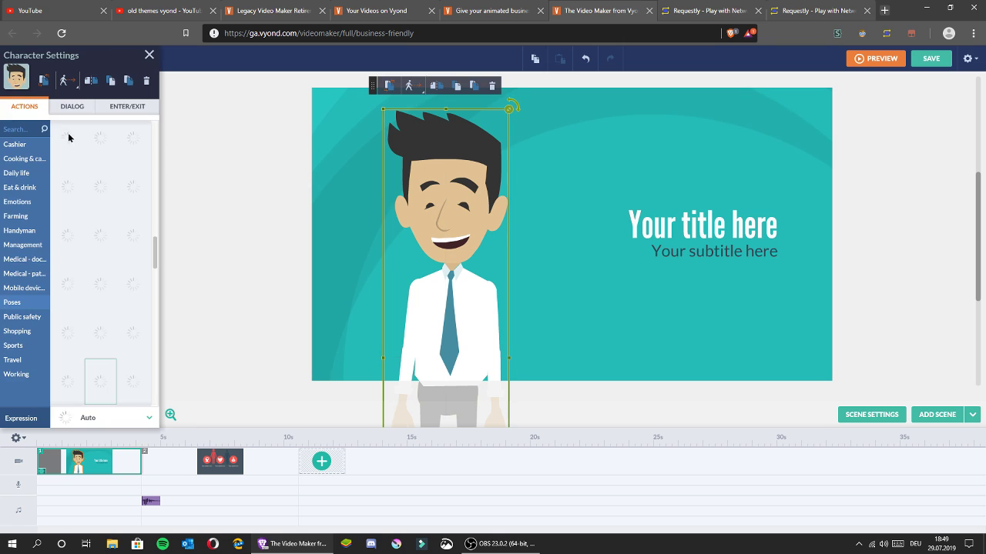
click(71, 106)
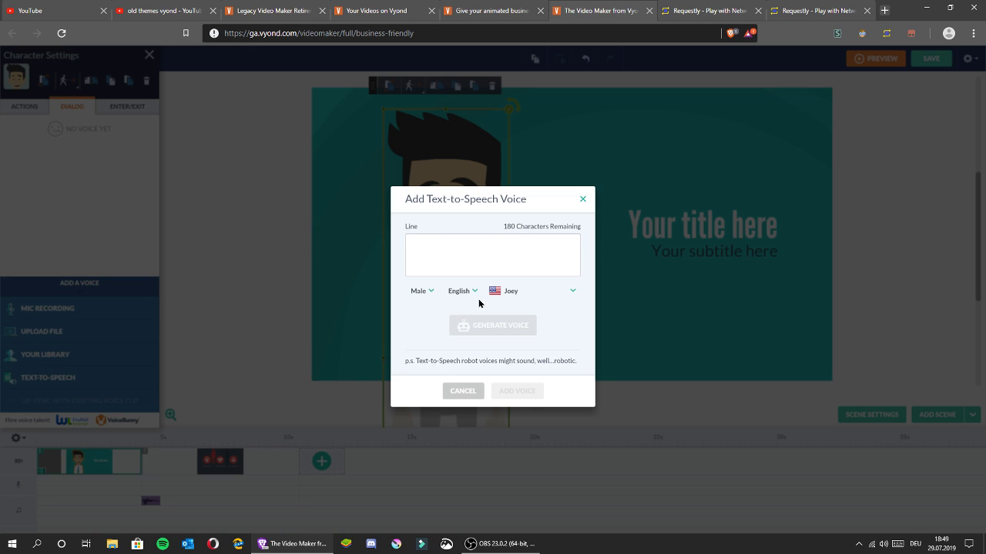
click(478, 296)
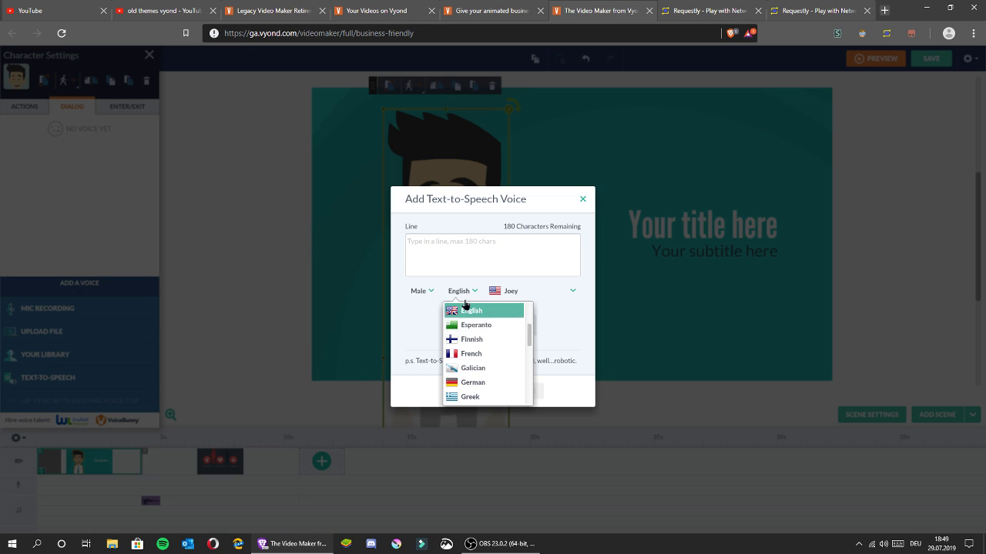
click(497, 382)
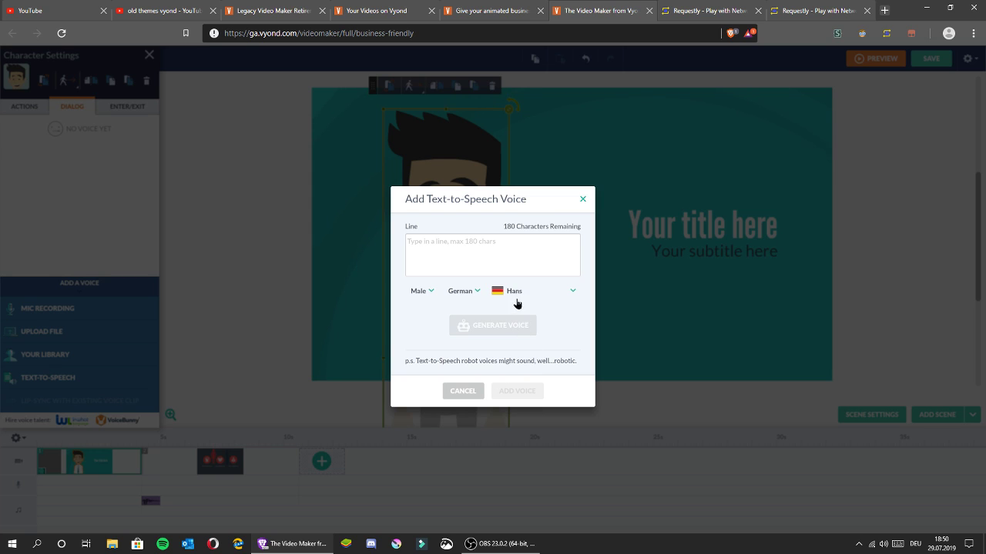
Step: Generate the line "das ist ein test" with the Stefan voice and add it to the character
click(515, 299)
click(526, 335)
click(508, 259)
text(das ist ein test)
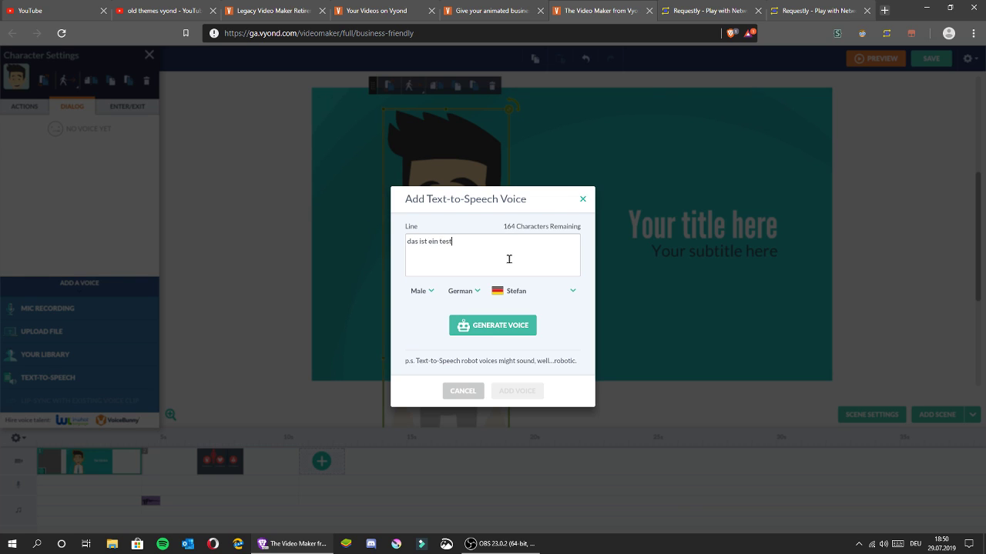
click(477, 325)
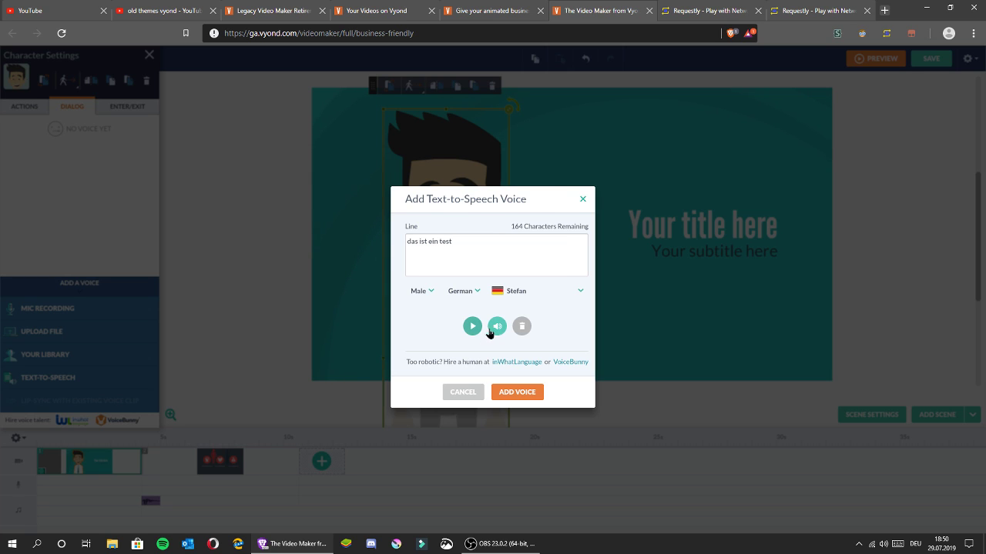
click(530, 395)
Step: Replace the first scene's title with "LOL" and its subtitle with "Das ist ein Test!"
double_click(694, 239)
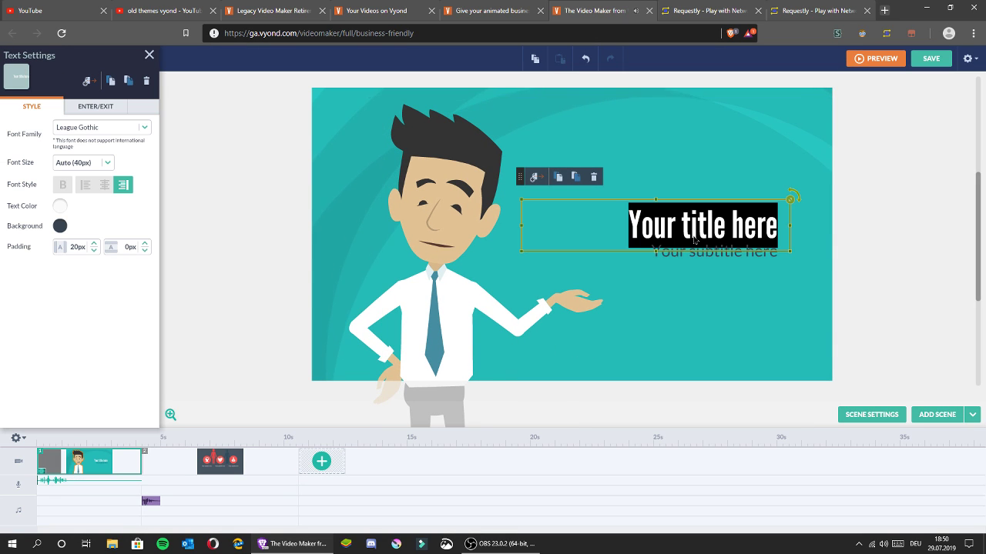
text(LOL)
double_click(687, 254)
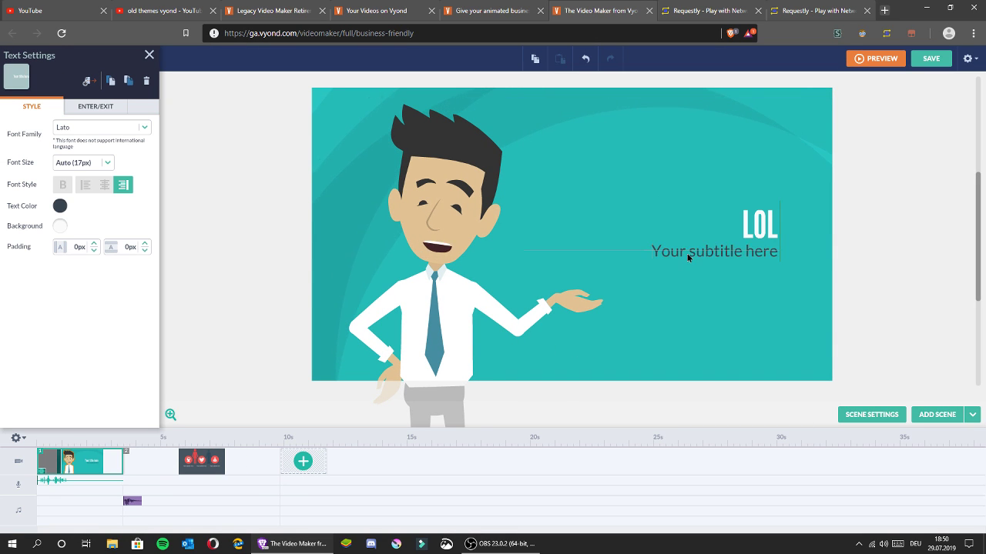
text(s)
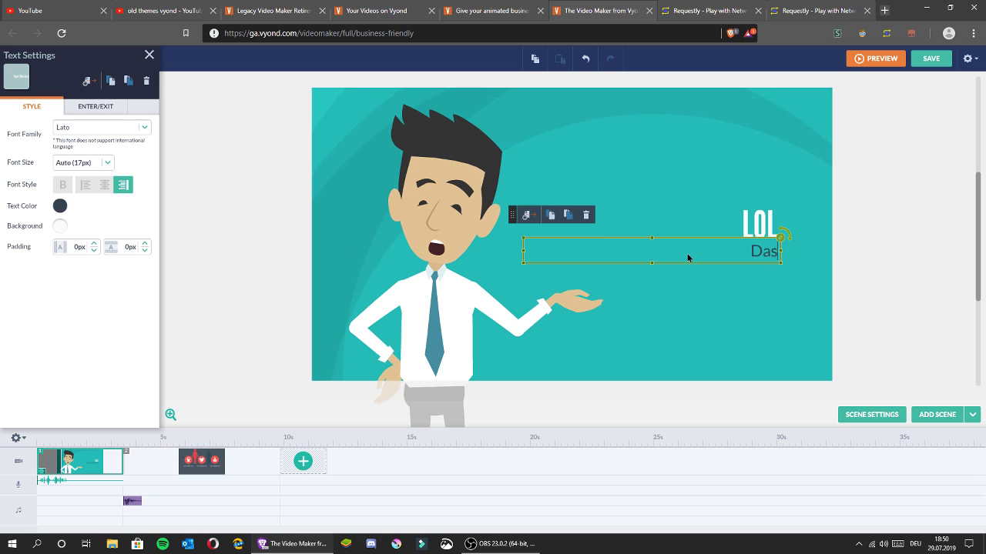
text( ist ein Test!)
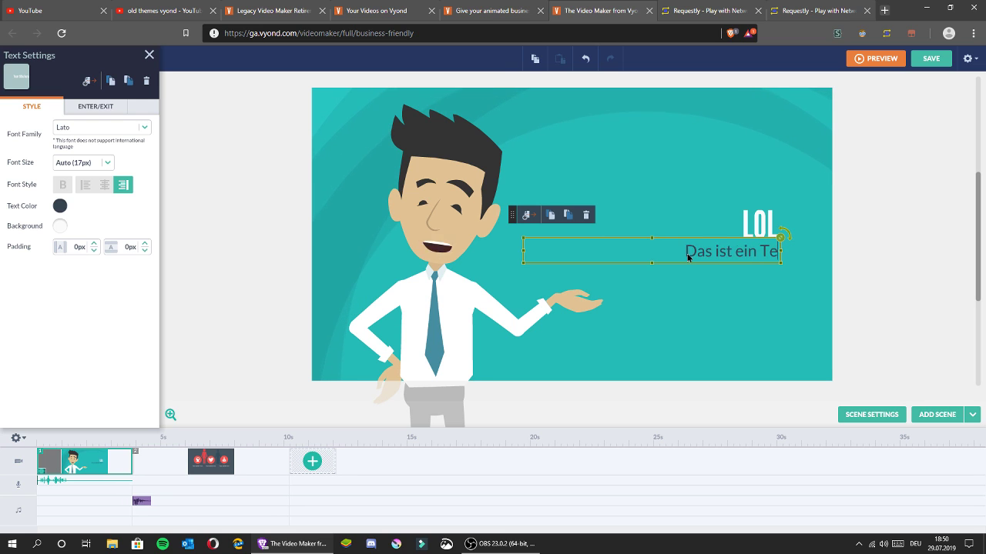
click(903, 274)
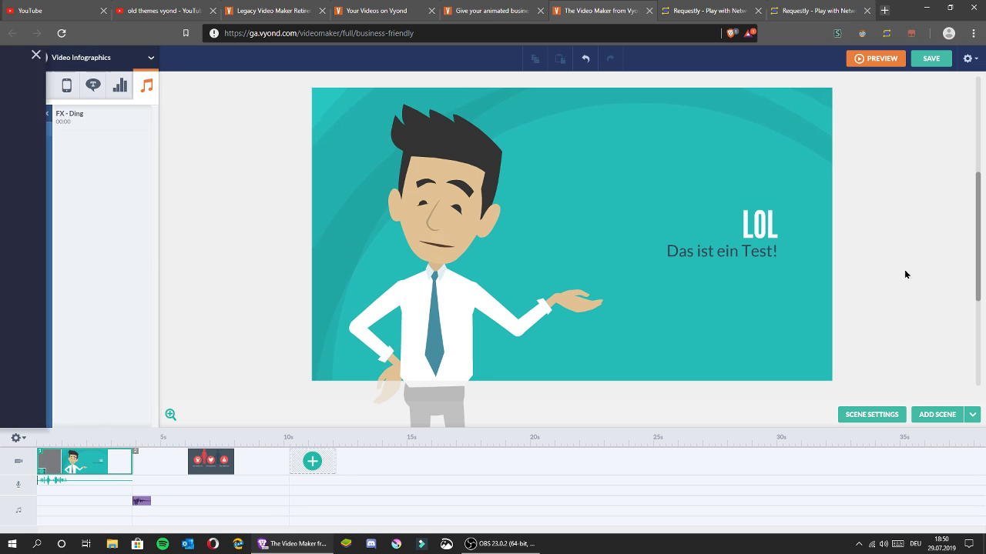
Step: Add a Fade transition between the first and second scenes
right_click(200, 462)
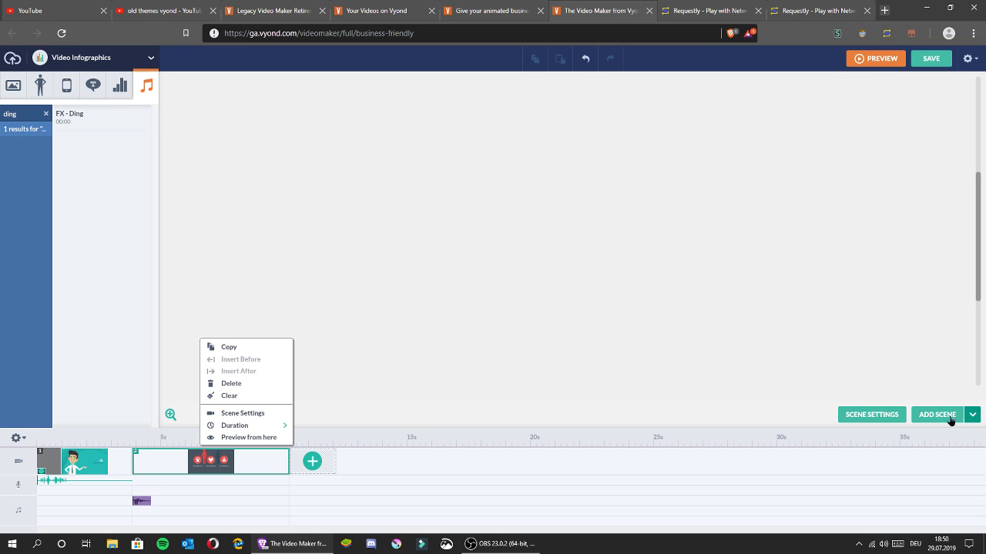
click(855, 414)
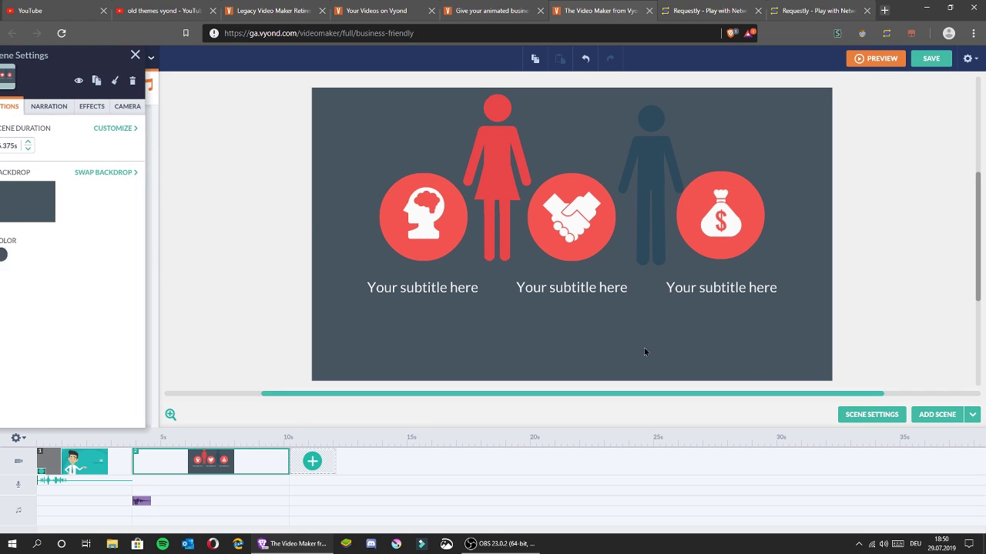
click(99, 110)
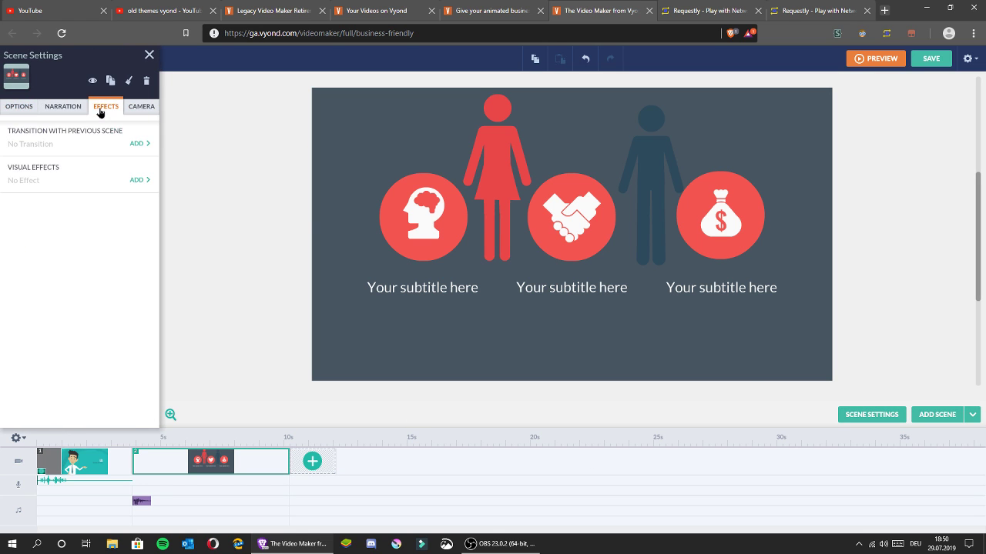
click(135, 144)
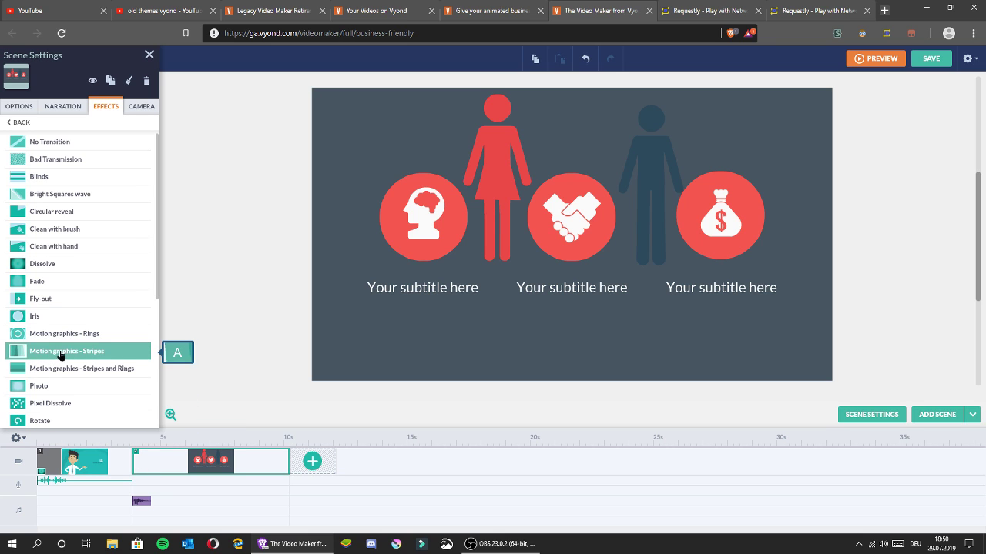
click(65, 285)
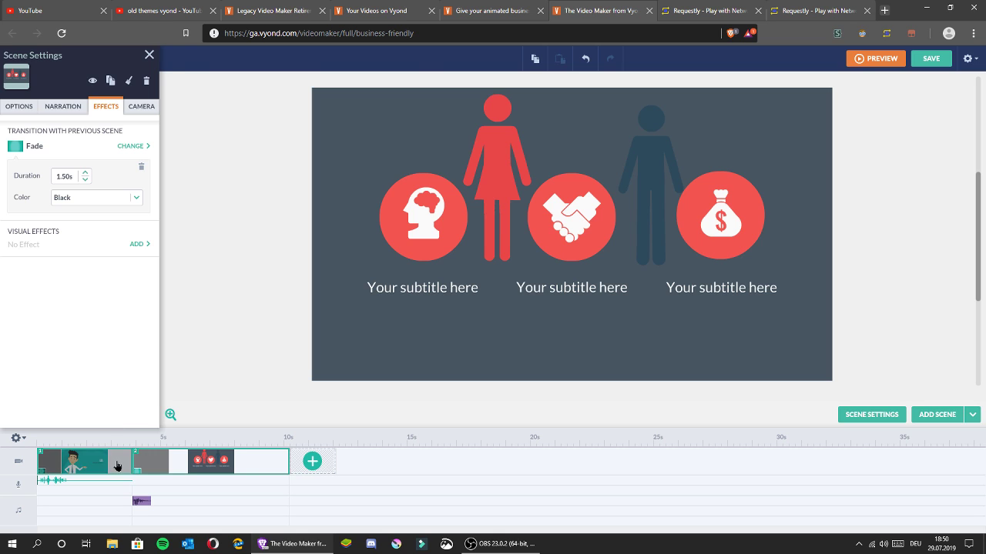
Step: Set the duration of the second scene's Fade transition to 0.50 seconds
right_click(117, 466)
right_click(145, 464)
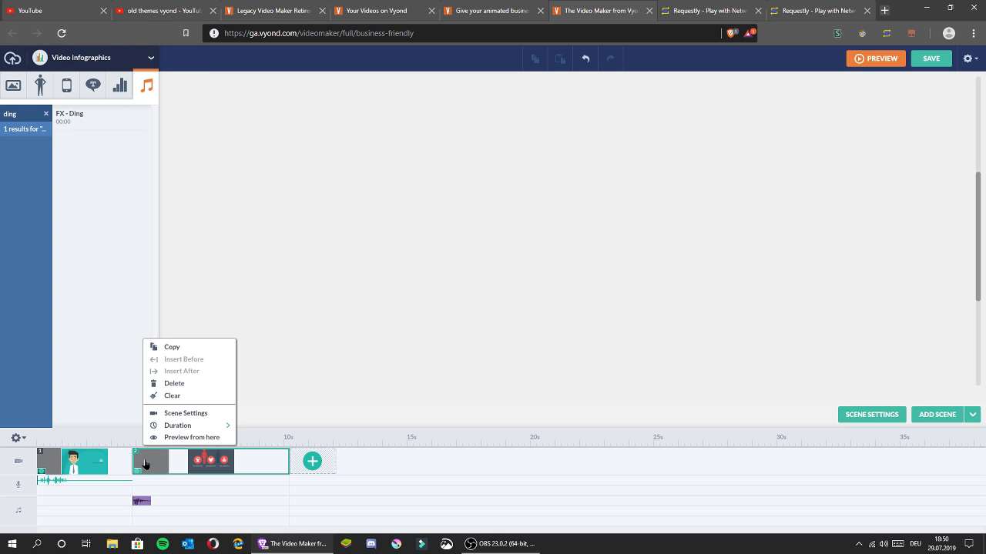
click(169, 413)
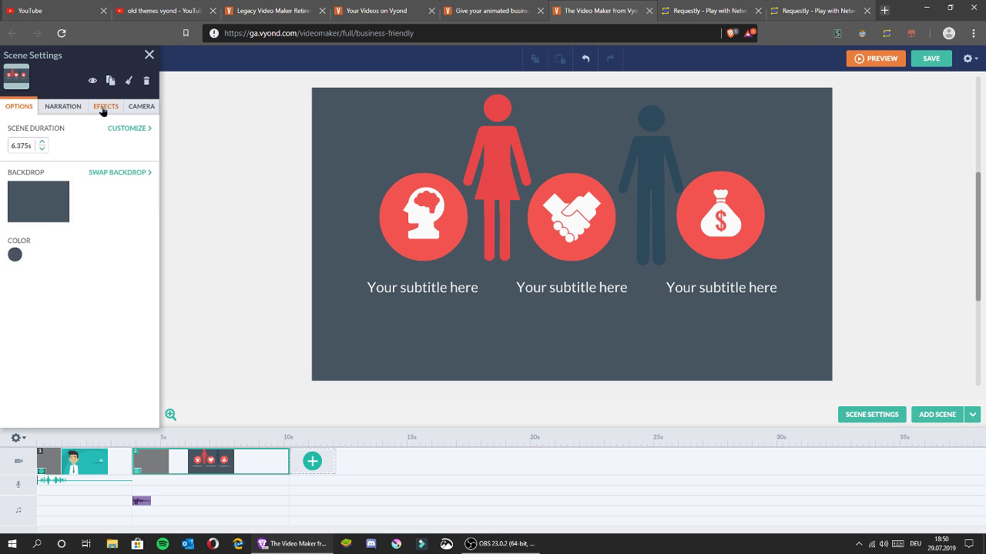
click(102, 110)
click(86, 179)
click(85, 181)
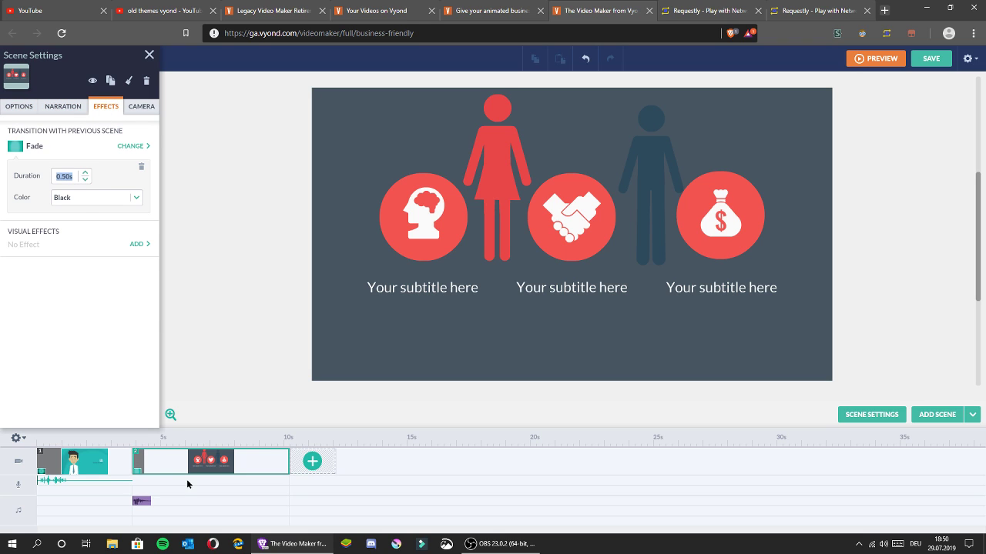
click(149, 55)
drag(334, 128, 313, 97)
click(833, 323)
click(875, 346)
click(323, 110)
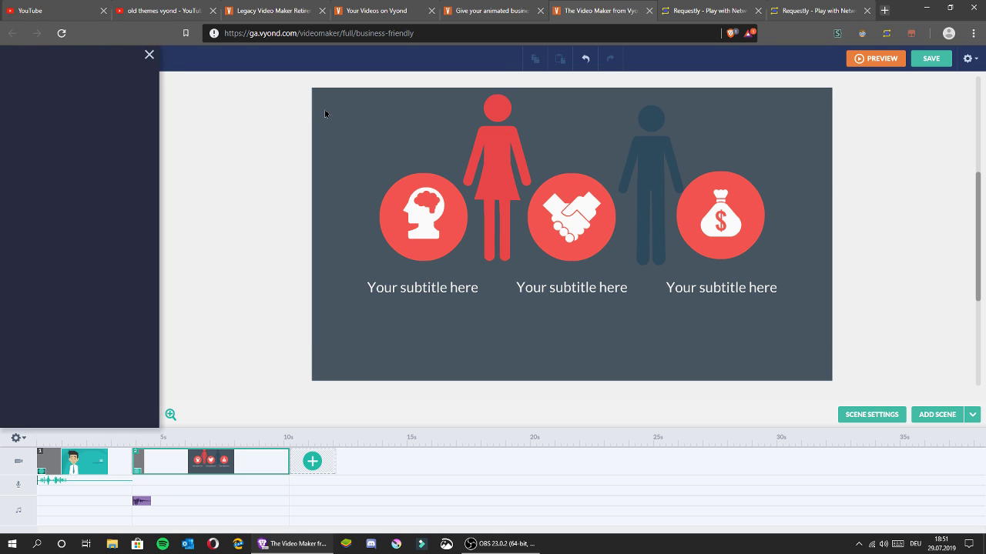
Step: Save the current scene as a new starter titled "test"
click(968, 59)
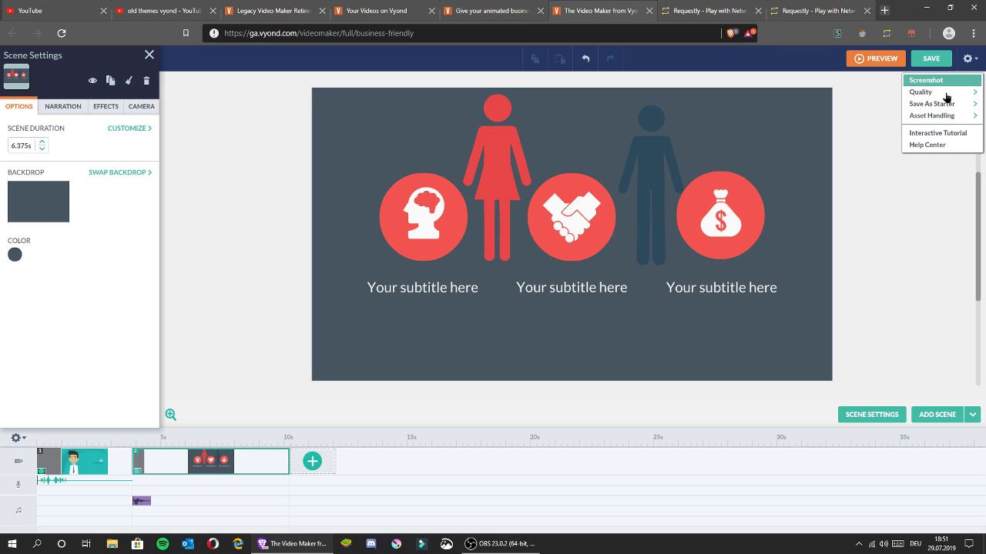
mouse_move(940, 104)
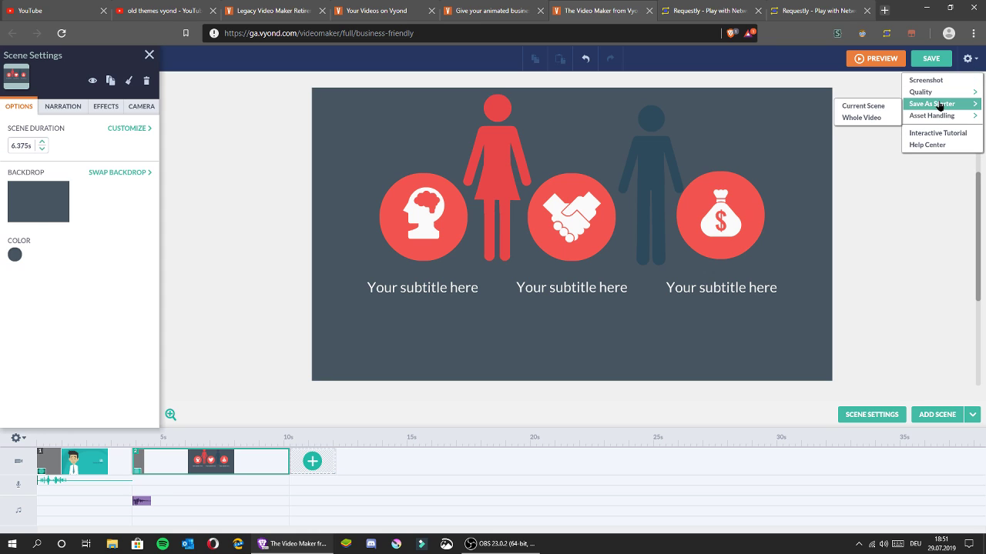
click(866, 106)
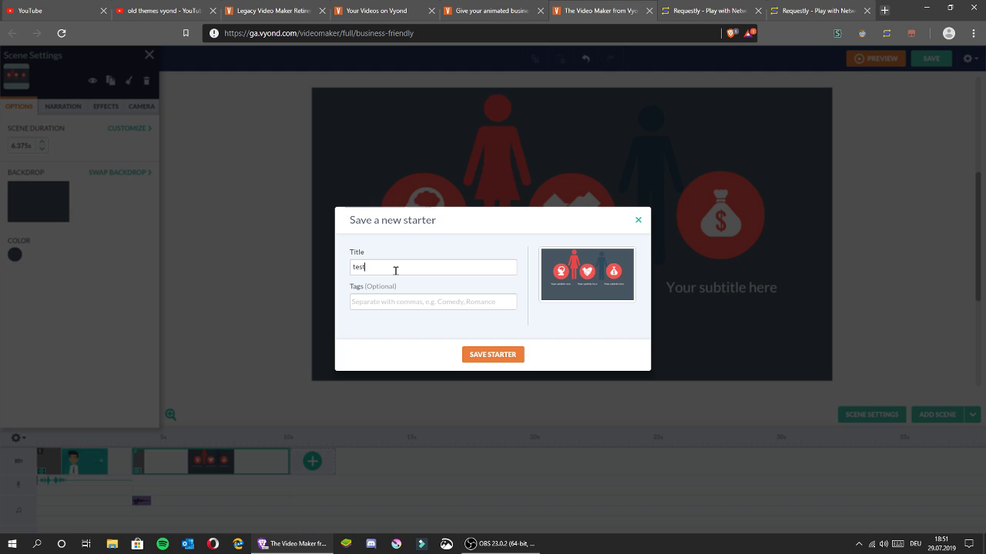
click(499, 358)
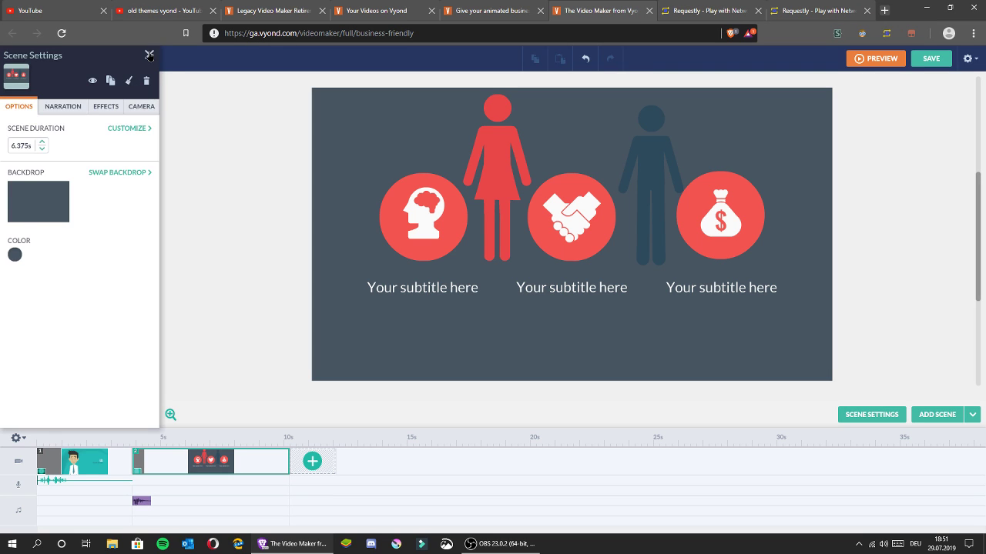
Step: Apply the saved starter from Your Library to the second scene
click(150, 55)
click(128, 59)
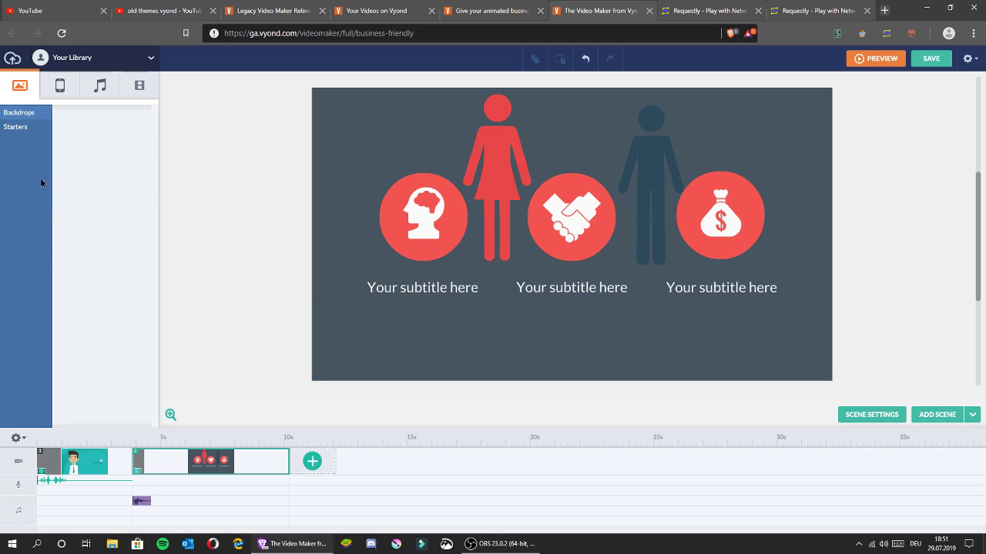
click(31, 127)
drag(90, 131, 482, 217)
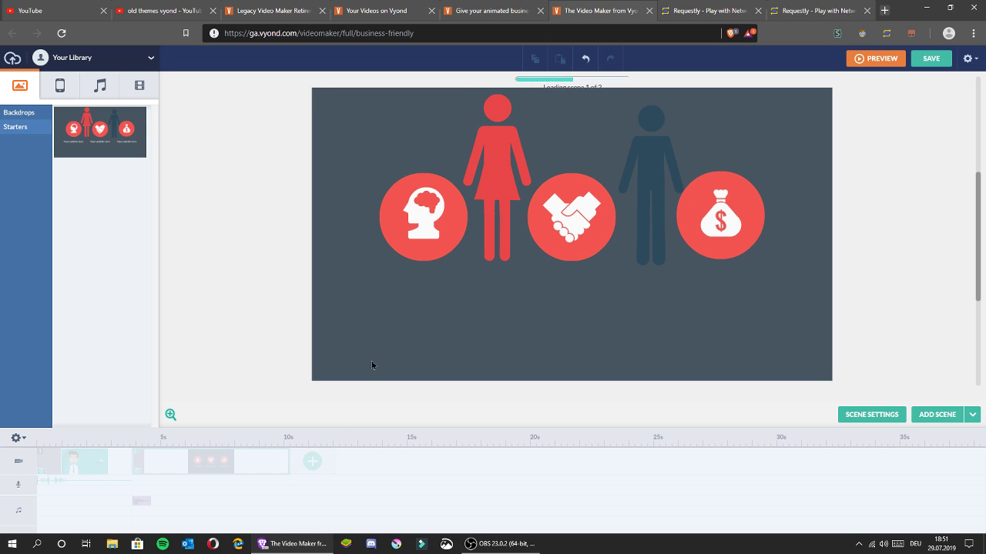
Step: Shorten the second scene on the timeline so it ends at about 7 seconds
drag(285, 457, 215, 457)
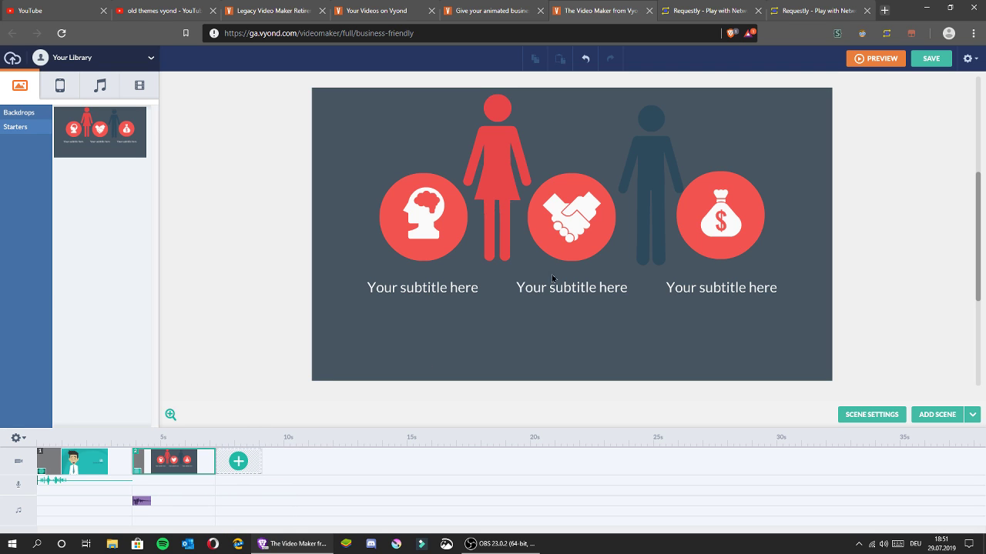
drag(905, 131, 339, 328)
click(259, 240)
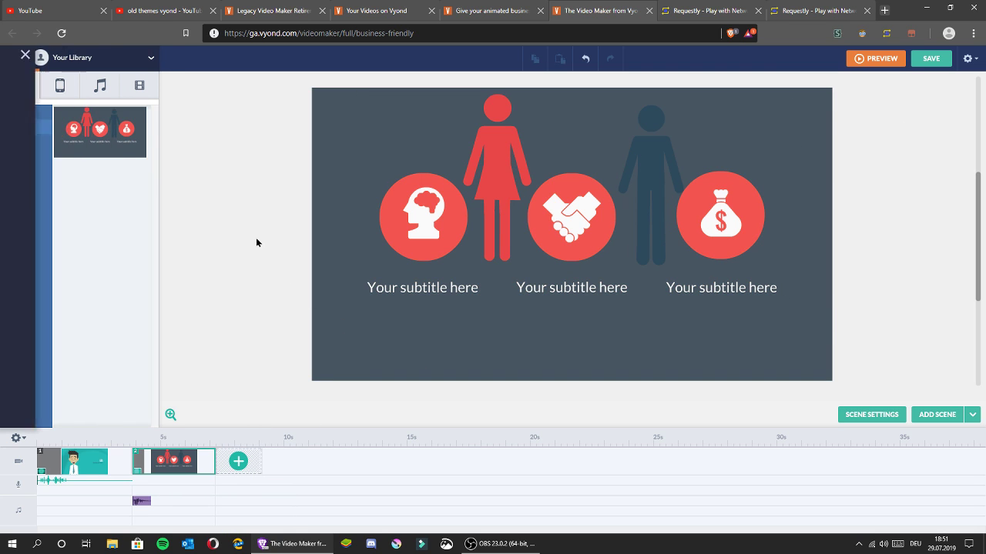
Step: Switch the asset library to the Business Friendly theme and add a blank scene after the second scene
click(59, 62)
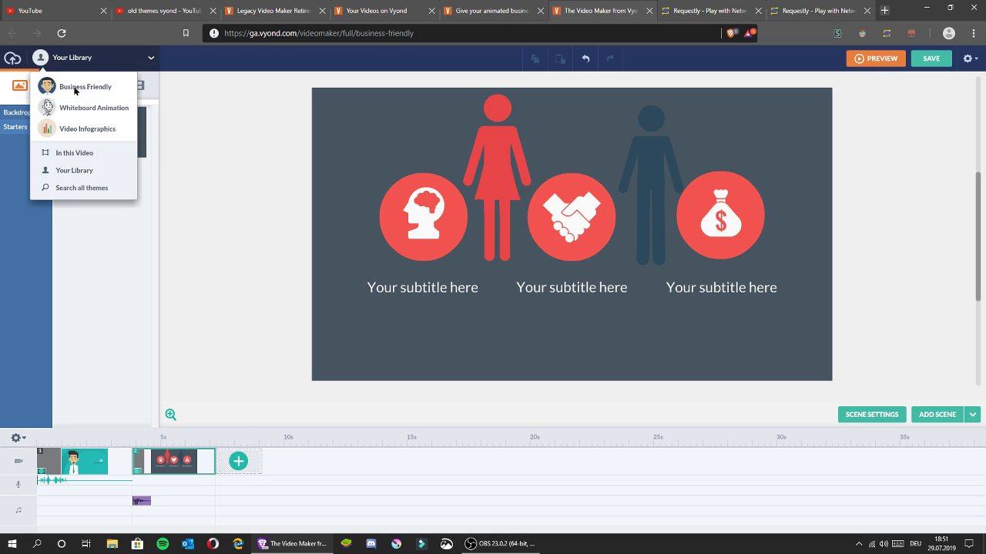
click(83, 85)
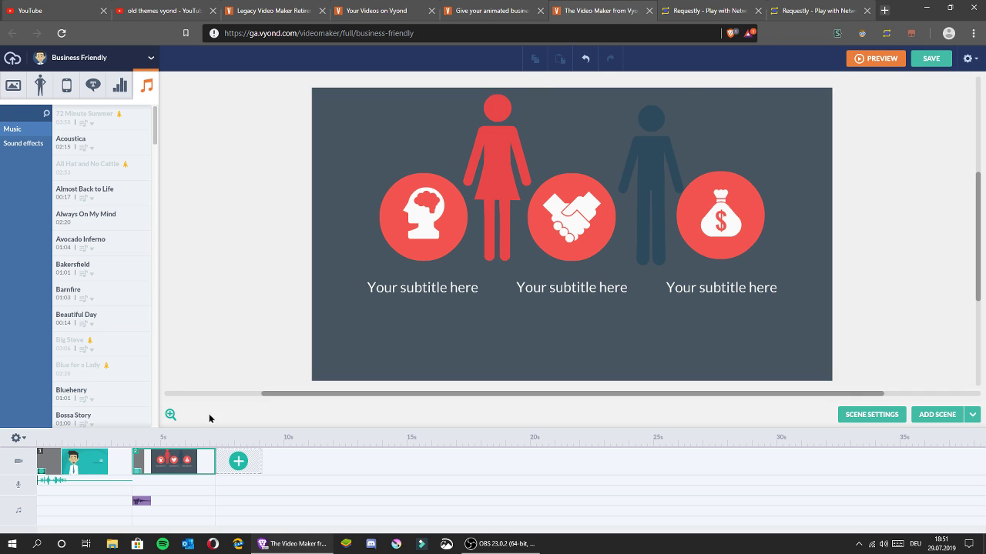
click(974, 414)
click(970, 418)
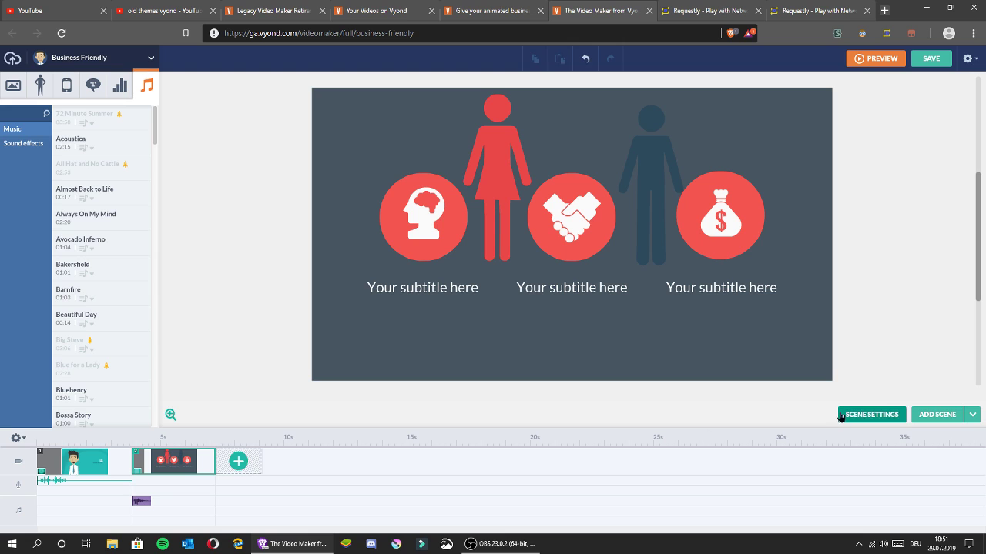
click(971, 414)
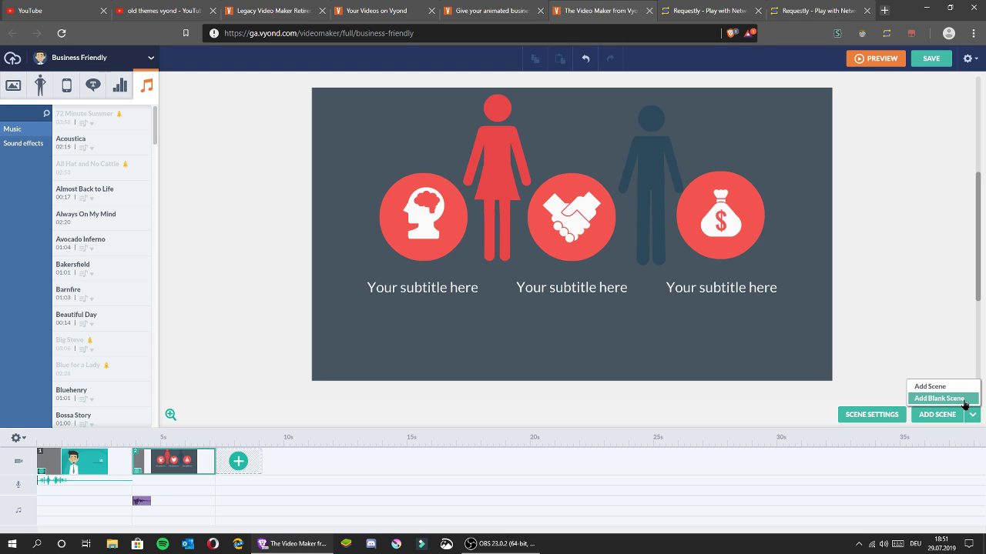
click(940, 398)
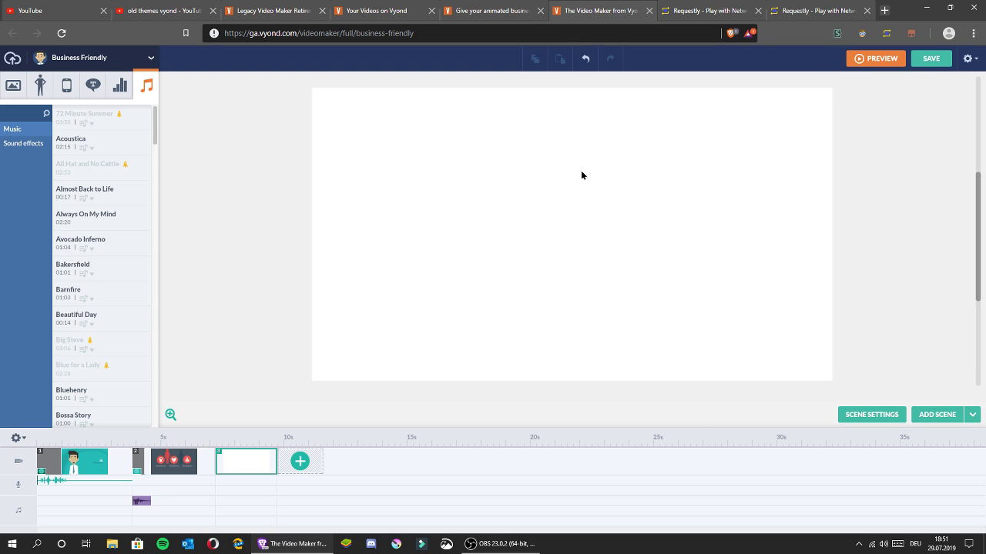
Step: Apply the "Our Mission" template from the Whiteboard Animation theme's HR category to the blank third scene
click(91, 55)
click(66, 105)
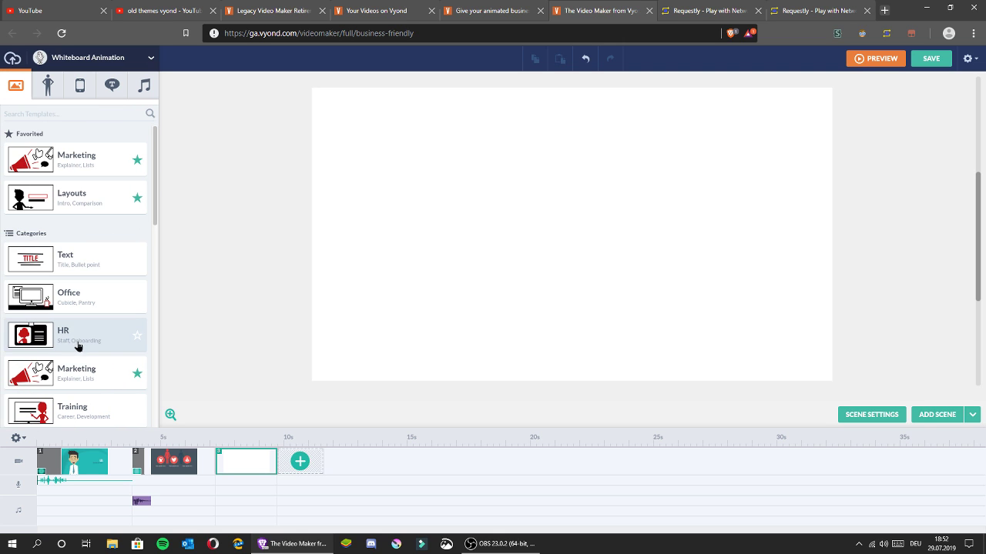
click(78, 346)
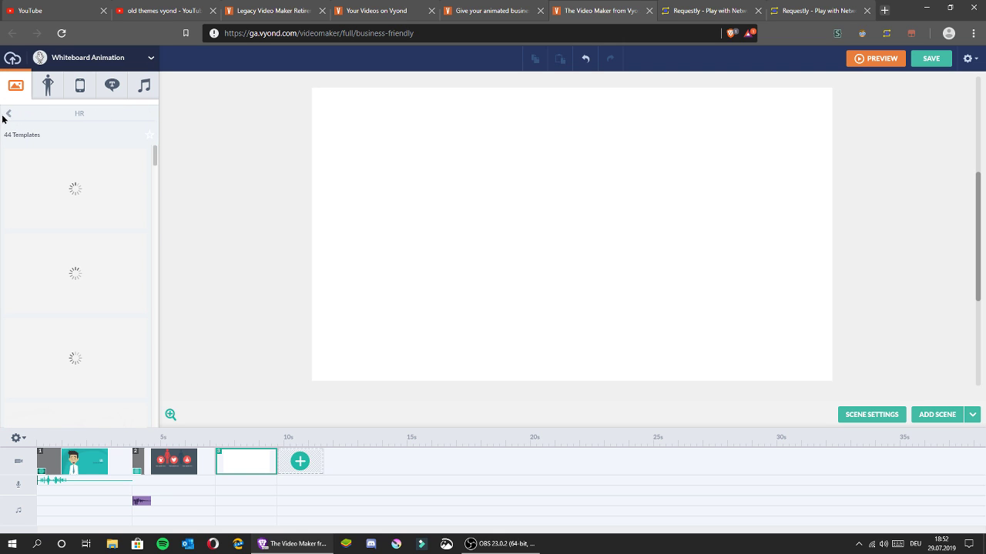
click(6, 115)
click(77, 337)
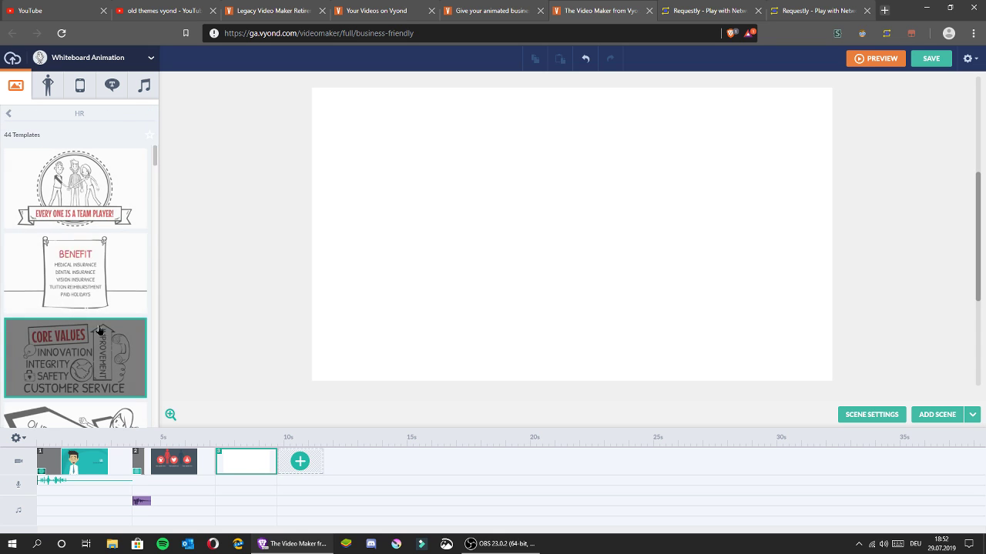
scroll(152, 216, down, 3)
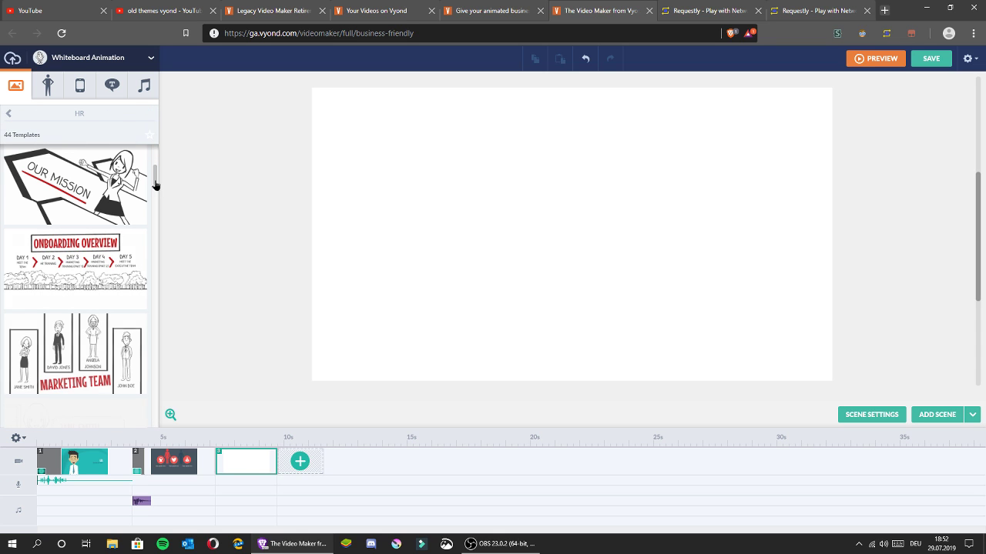
drag(120, 194, 389, 341)
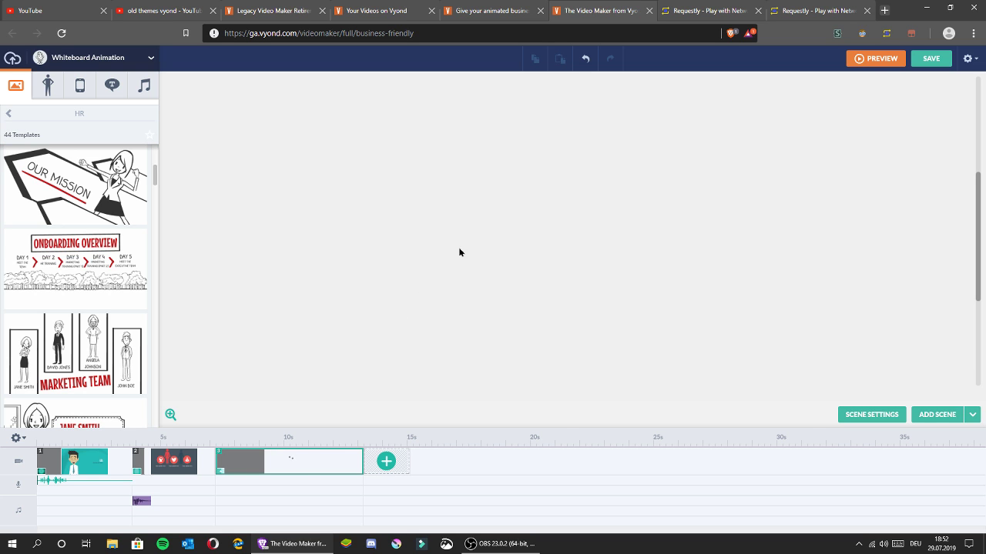
Step: Replace the "OUR MISSION" heading in the third scene with "Oh shiat"
click(517, 219)
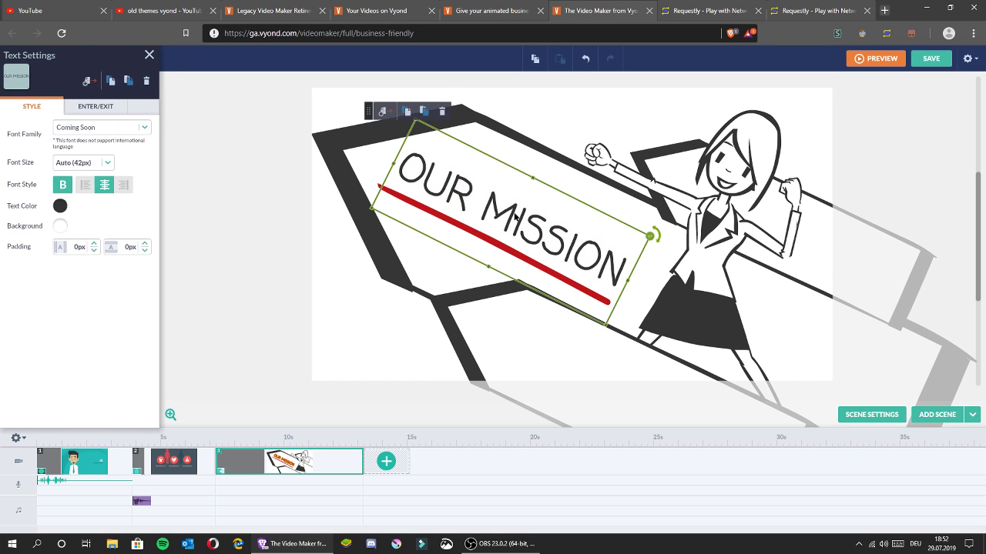
double_click(515, 218)
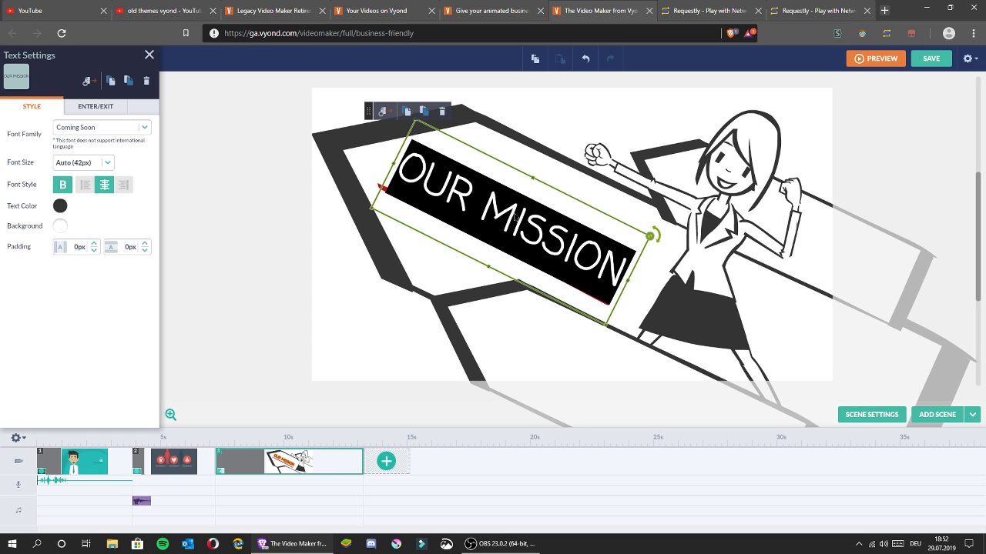
text(Oh)
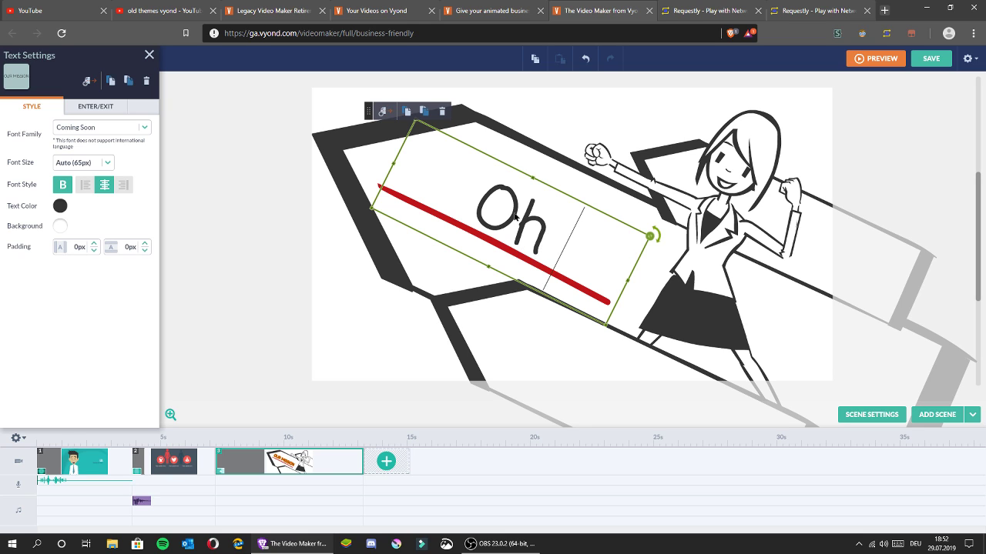
text( shiat)
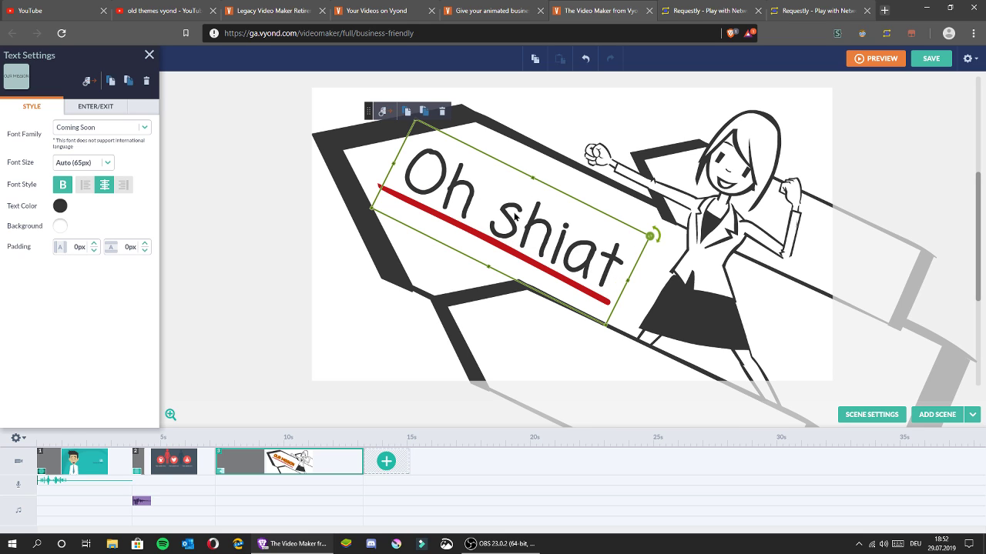
Step: Set the whiteboard woman's facial expression to "3/4 front view - cry"
click(662, 285)
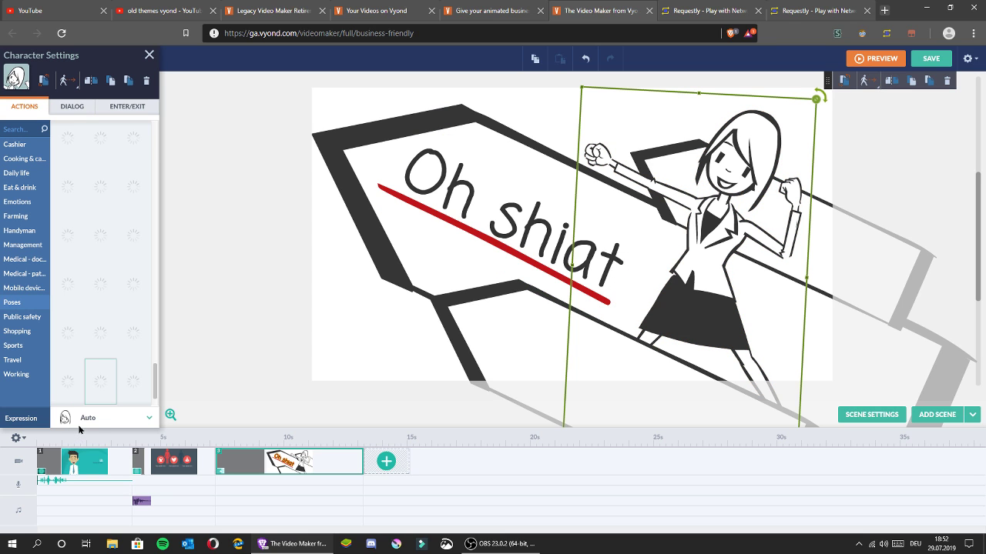
click(134, 419)
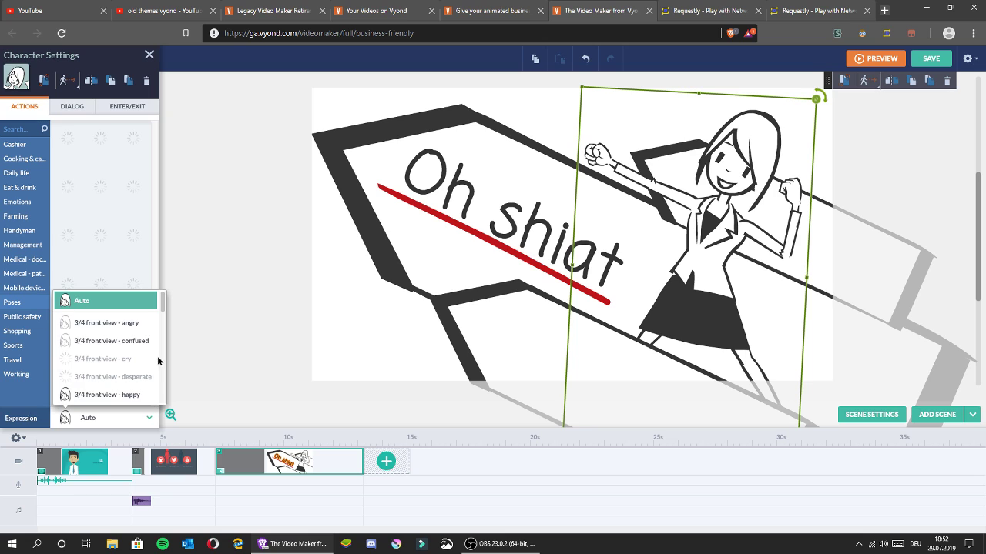
click(106, 359)
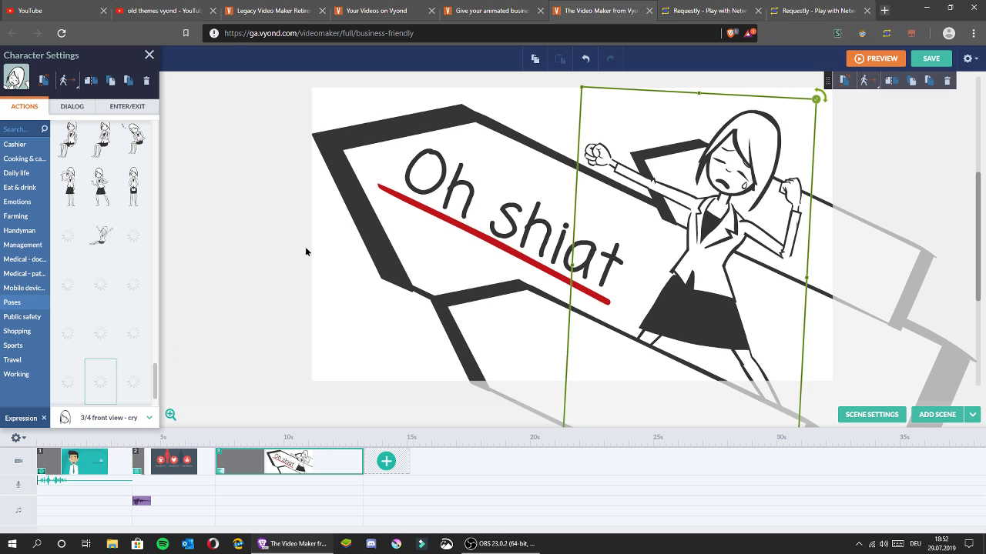
Step: Start a text-to-speech line for the woman using the female German voice Steffi
click(71, 106)
click(56, 376)
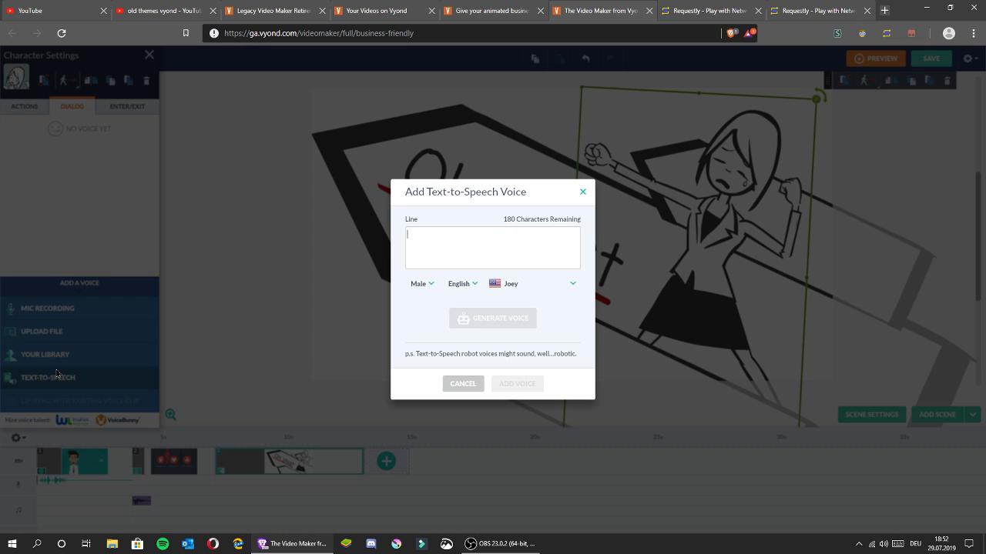
click(462, 290)
click(469, 377)
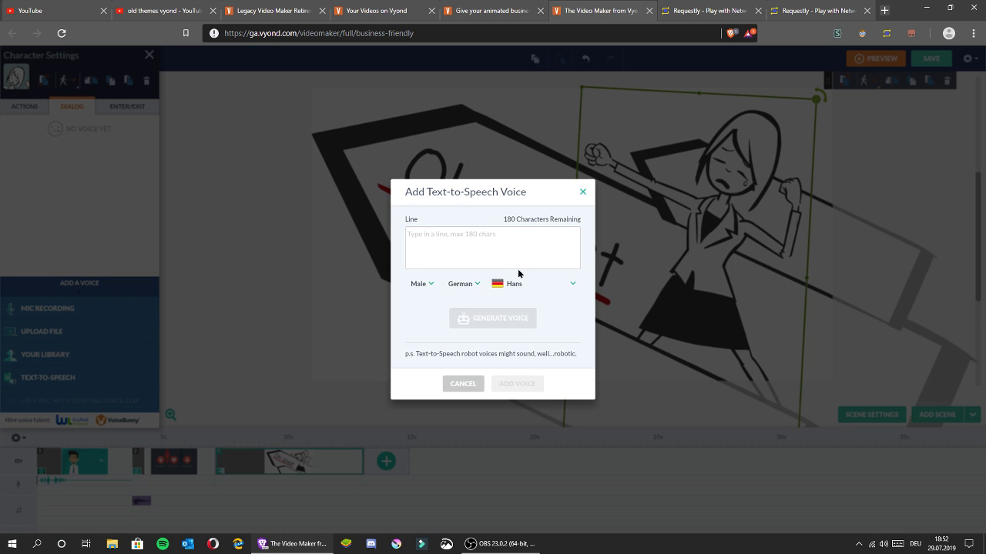
click(416, 285)
click(423, 318)
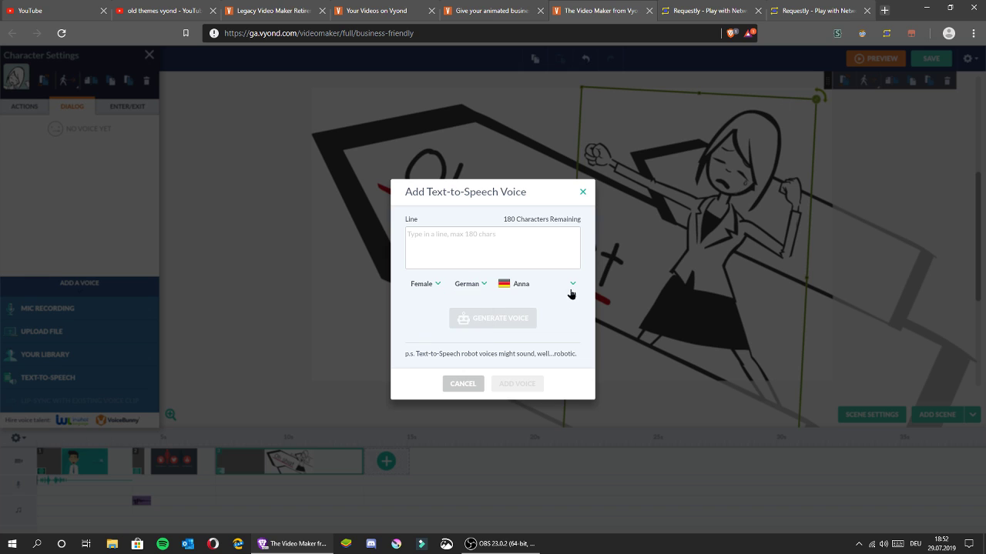
click(571, 286)
click(530, 346)
Step: Generate a drawn-out "waaaa" line, extend it with more a's, regenerate the voice and add it to the woman
click(516, 231)
text(waaaaaaaaaaaaaaaaaaaaaaaaaaaaaaaaaaaaaaa)
click(490, 320)
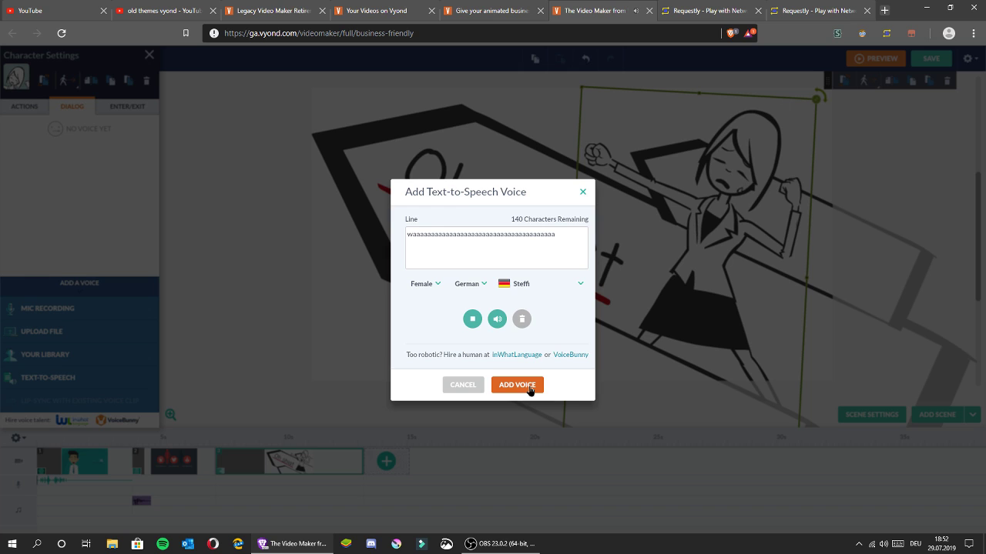
click(568, 246)
text(aaaaaaaaaaaaaaaaaaaaaaaaaaaaaaaaaaaaaa)
click(500, 323)
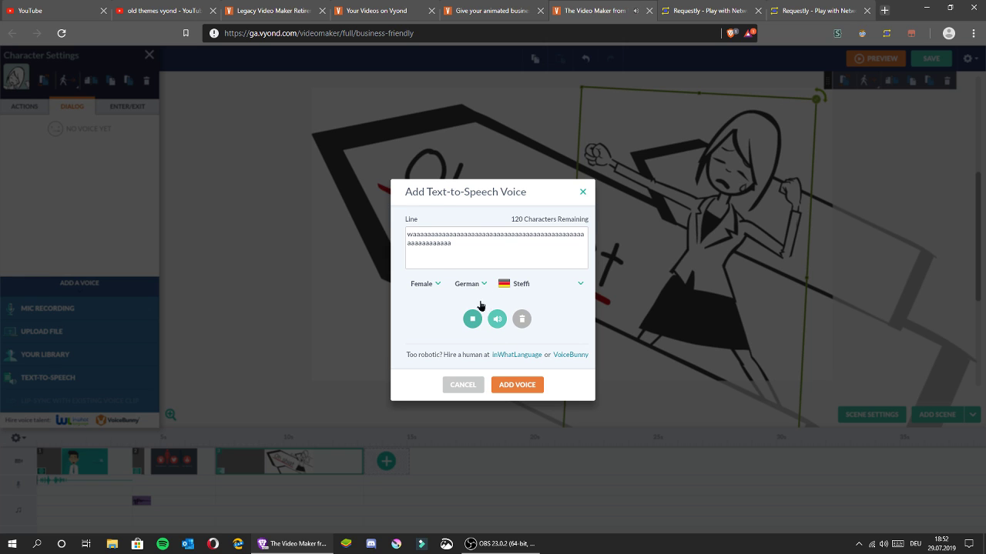
click(517, 386)
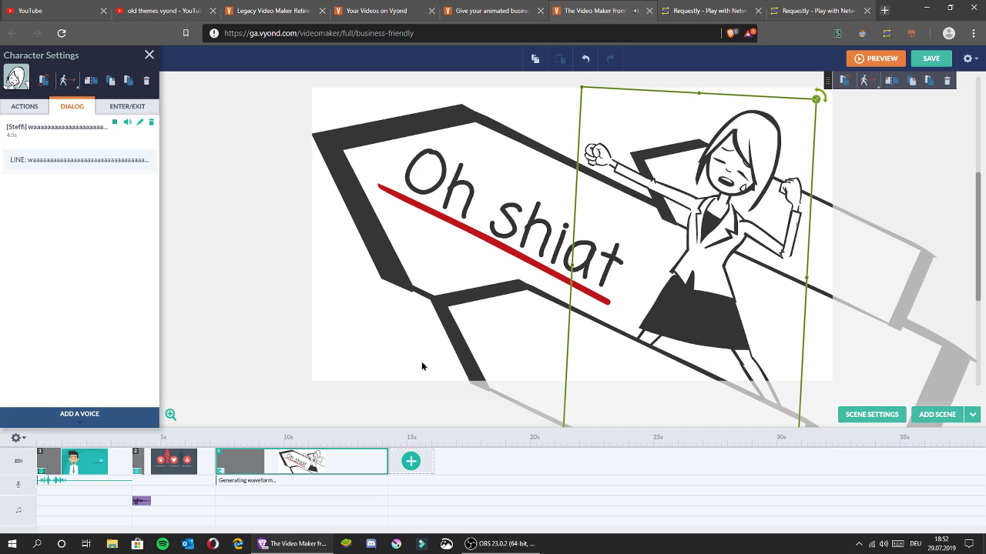
Step: Add a movement with the current action to the whiteboard woman and place its end position outside the canvas, beyond its left edge
click(866, 81)
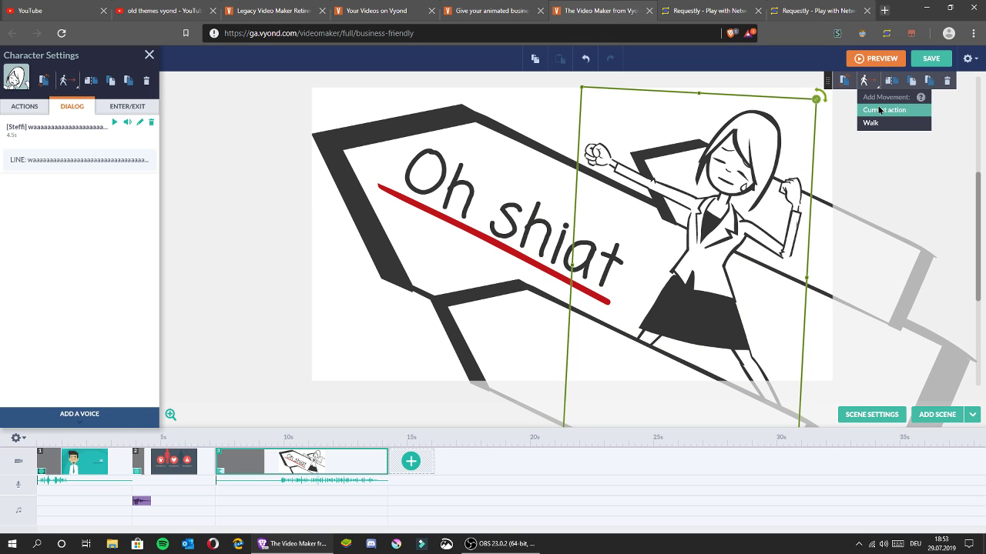
click(880, 110)
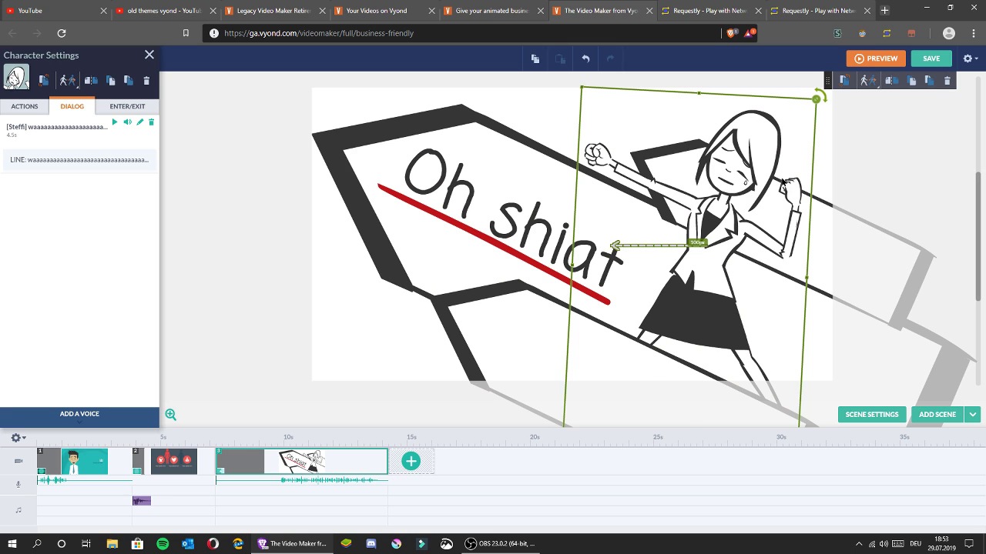
click(866, 87)
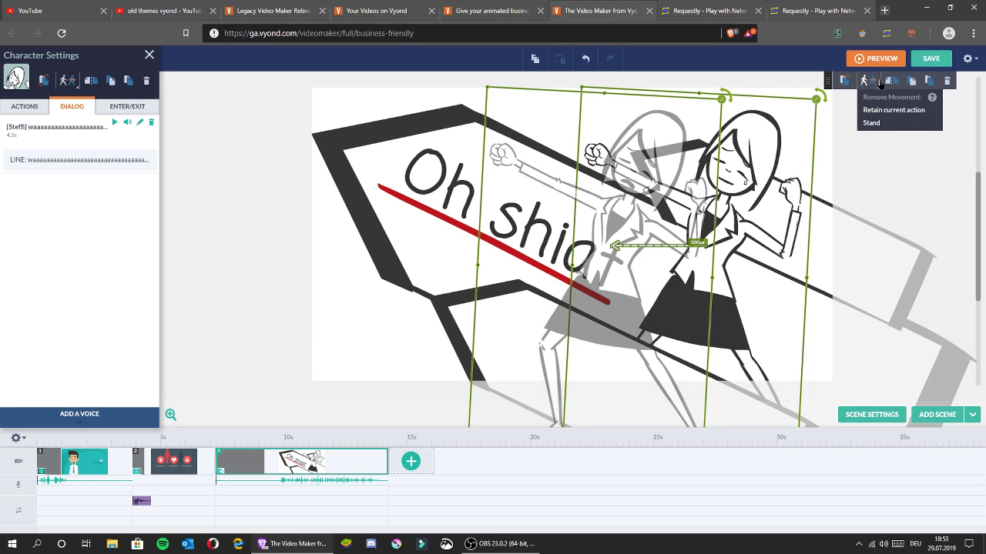
click(872, 85)
drag(675, 149, 336, 60)
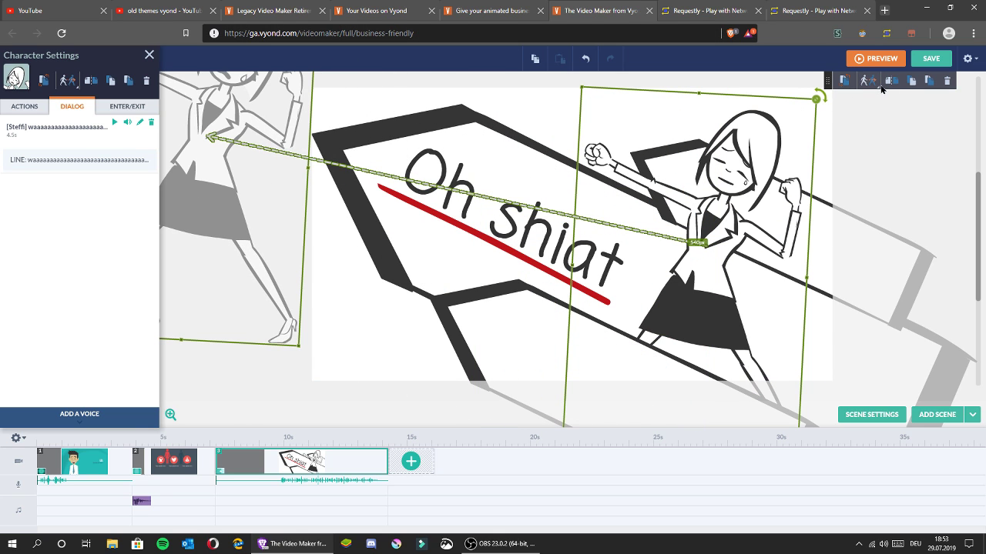
drag(233, 100, 209, 97)
Step: Delete all five Slide enter motions from the With Narration group of the third scene
click(126, 106)
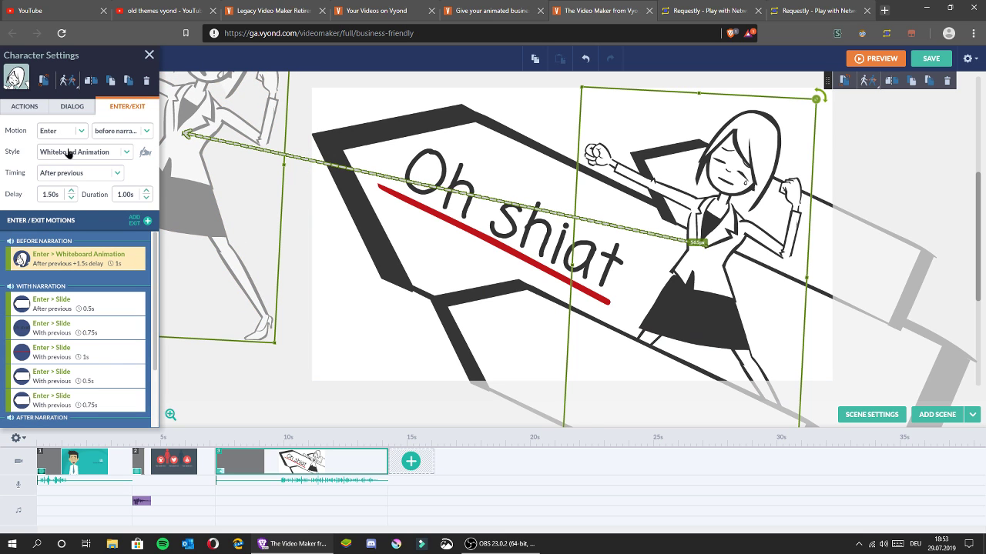
click(58, 135)
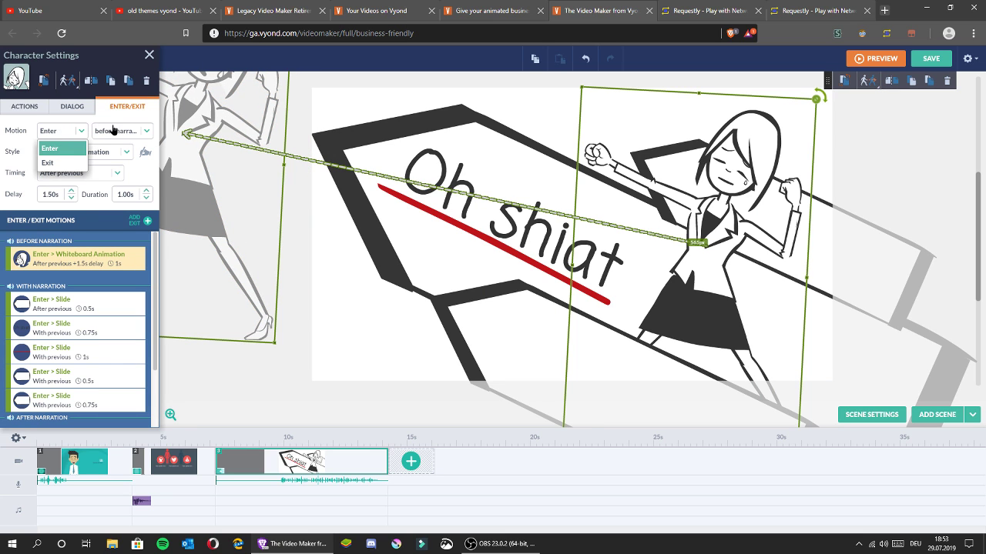
click(72, 108)
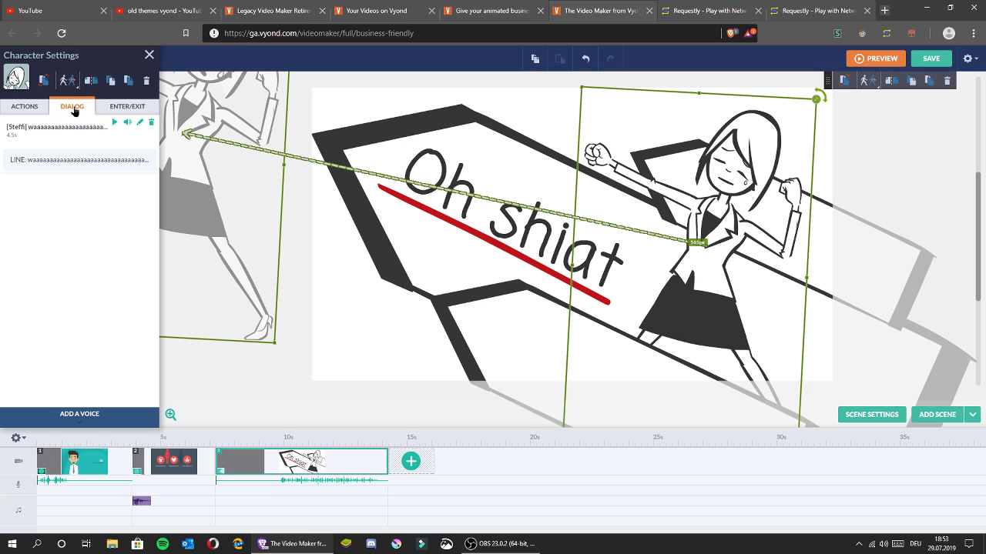
click(125, 106)
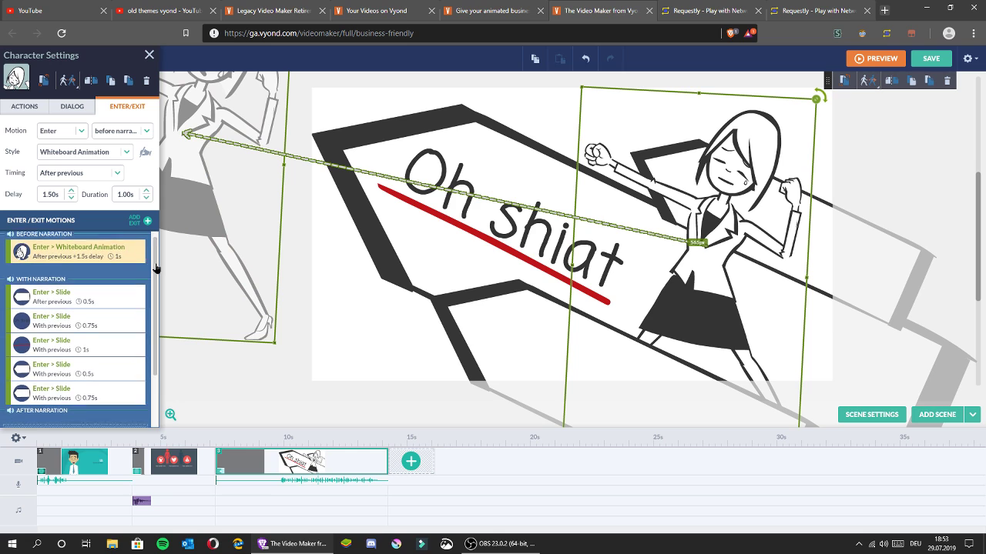
scroll(149, 279, down, 1)
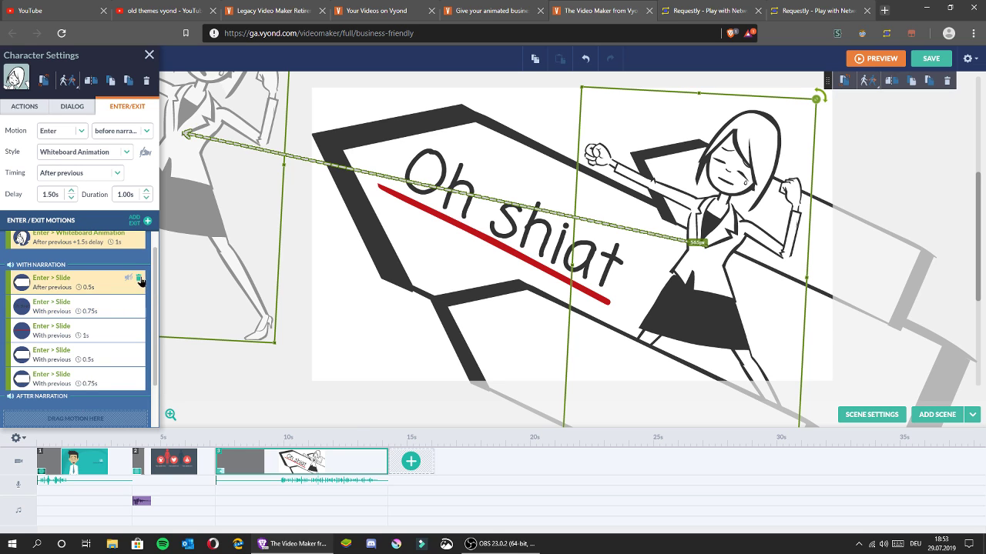
click(138, 279)
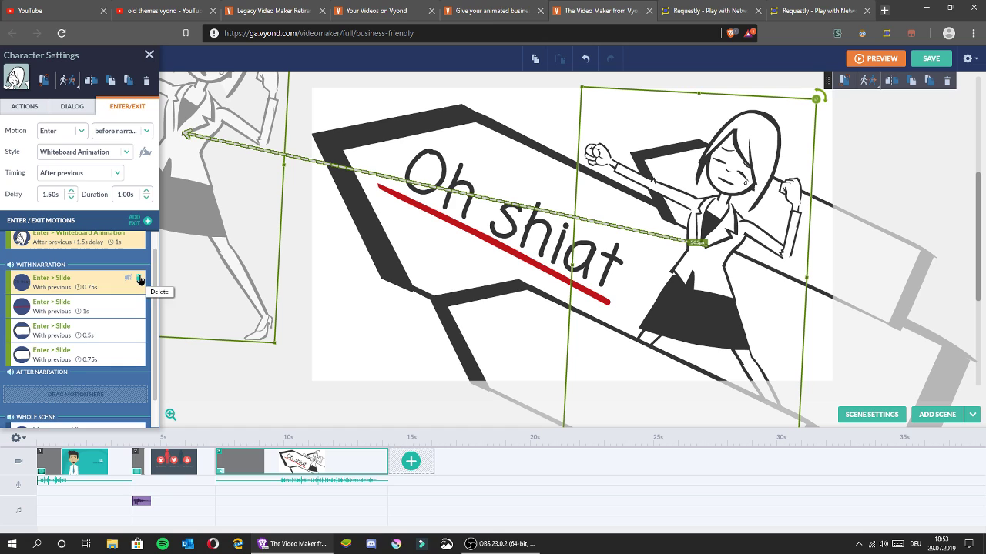
click(139, 279)
click(139, 278)
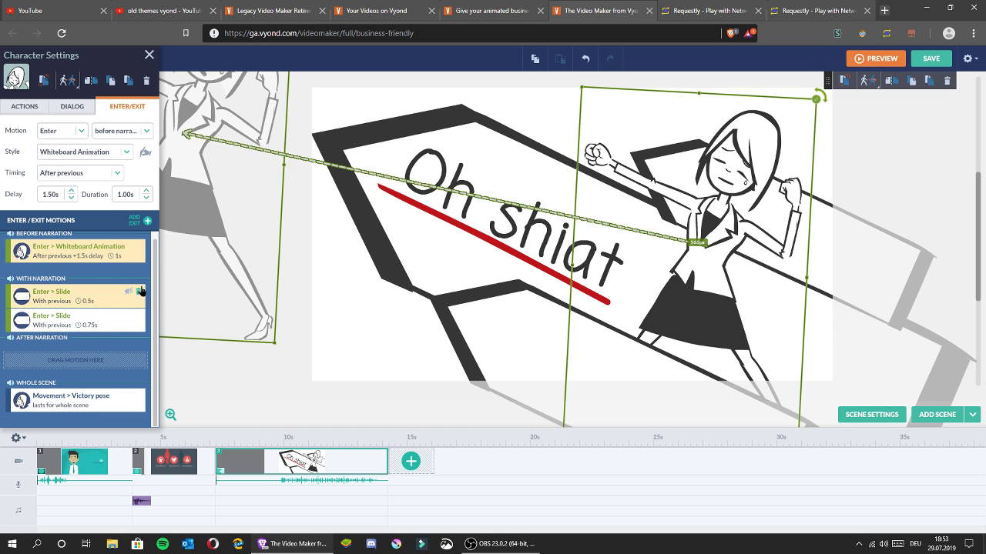
click(140, 299)
click(148, 300)
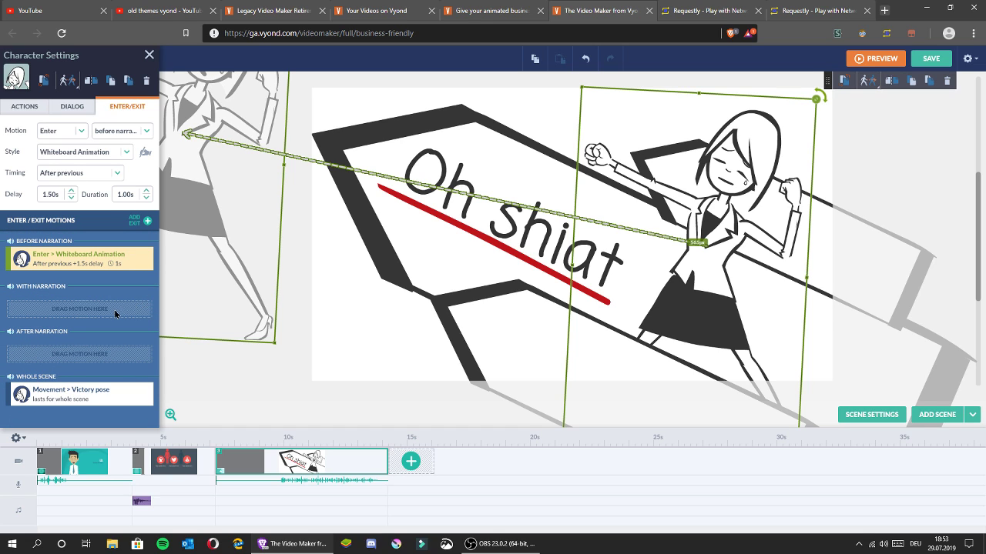
Step: Detach the woman's voice clip from the third scene and shorten the scene to 4.5 seconds so it ends with the clip
right_click(272, 483)
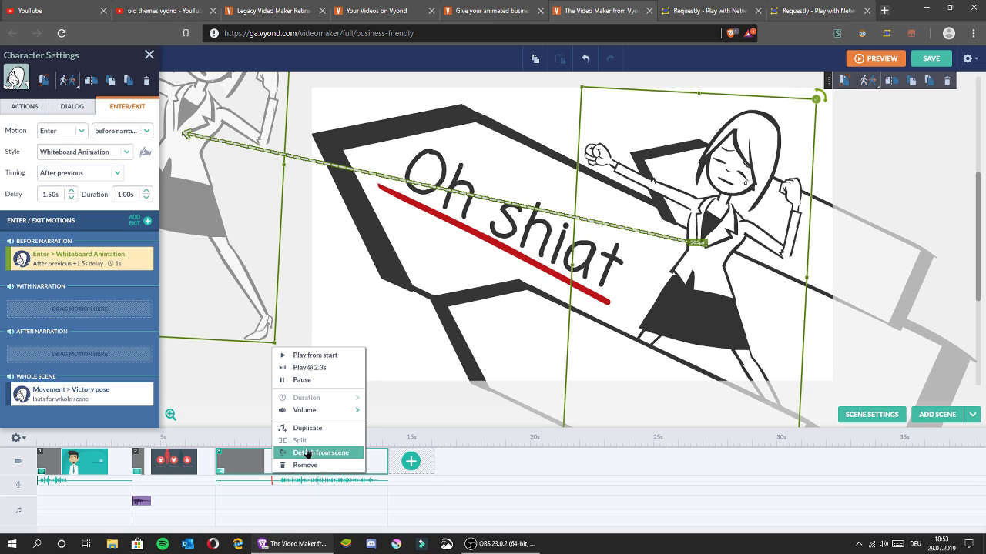
click(309, 456)
drag(336, 461, 326, 454)
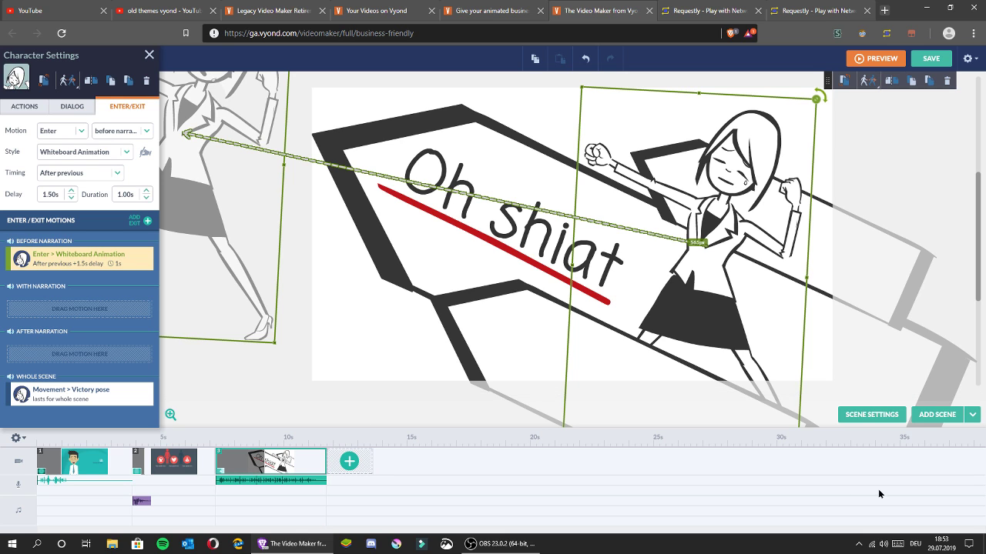
Step: Shorten the third scene's Slide transition to 0.25 s and remove the transition entirely
click(805, 386)
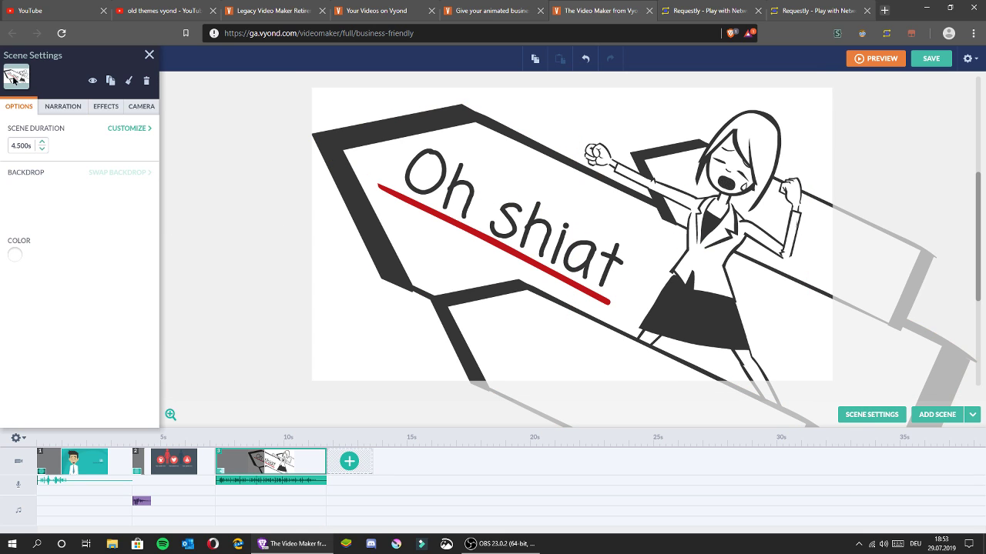
click(105, 106)
click(87, 181)
click(87, 180)
click(87, 180)
click(87, 181)
click(87, 181)
click(88, 181)
click(87, 181)
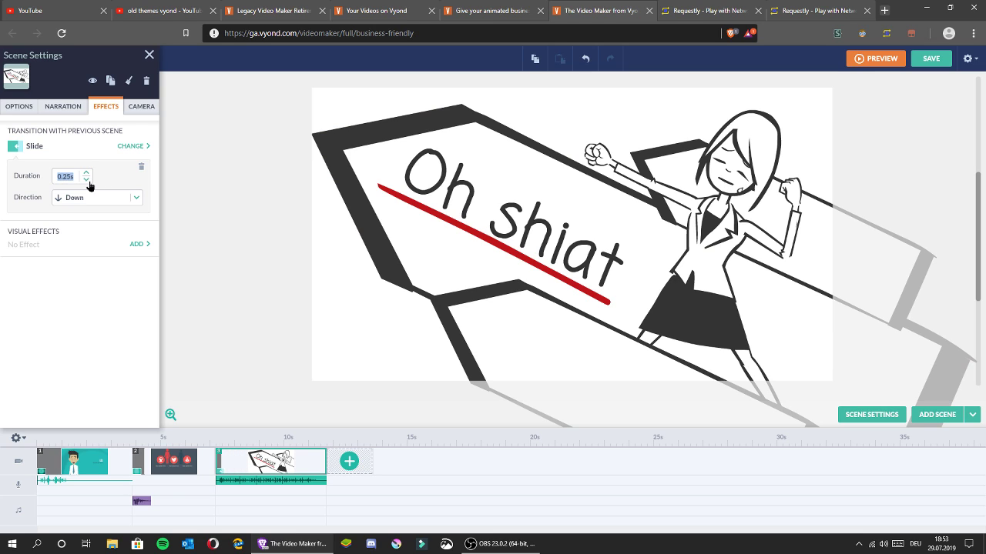
click(141, 168)
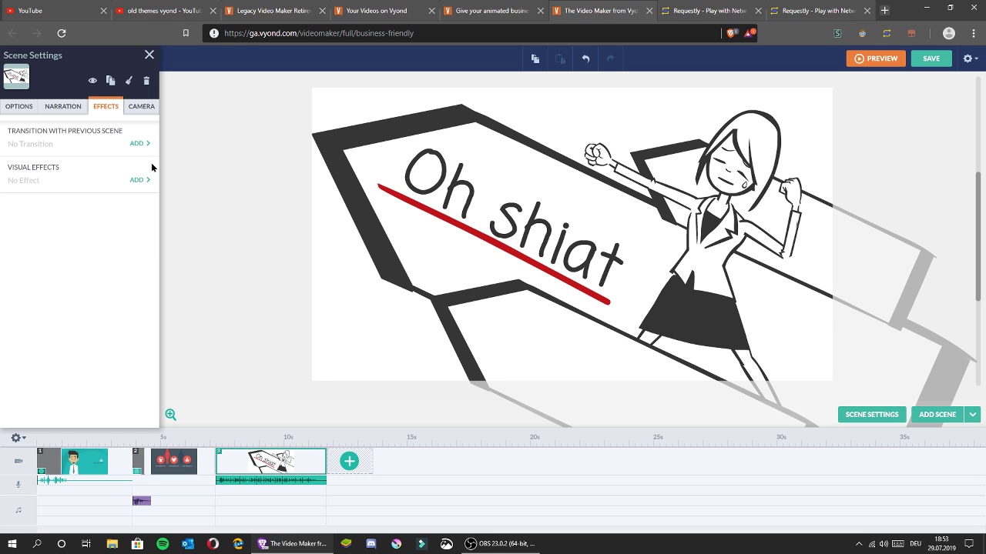
click(136, 180)
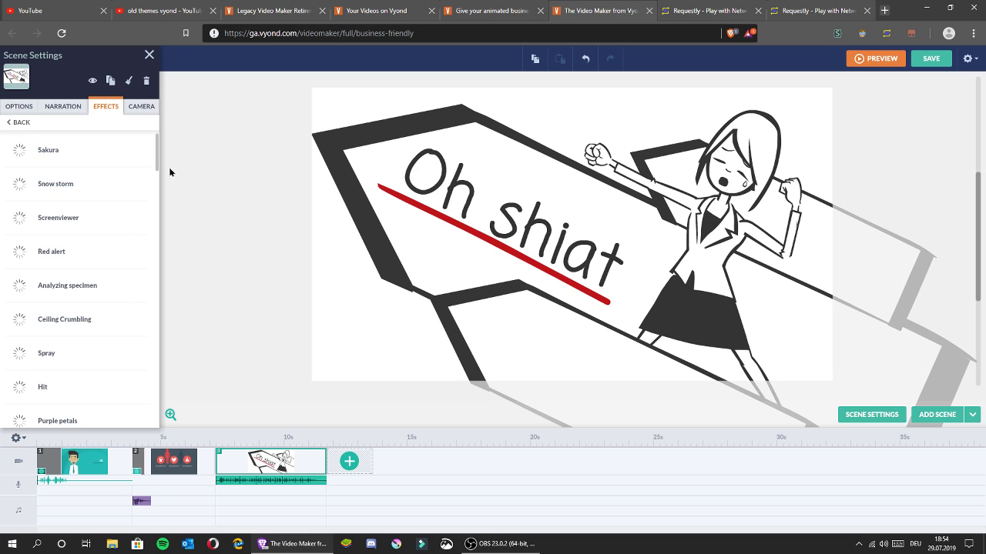
click(153, 162)
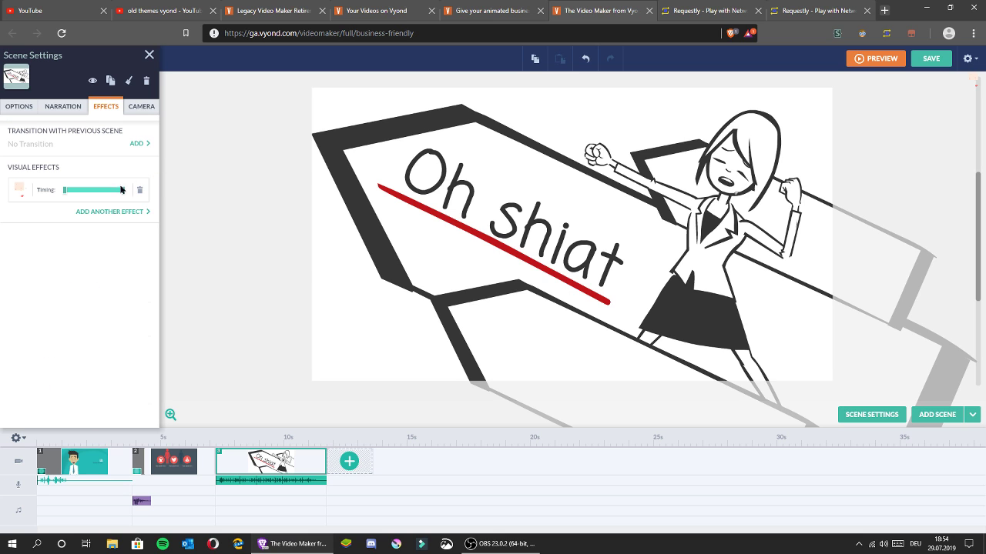
click(140, 196)
Step: Add the Earthquake visual effect to the third scene
click(139, 179)
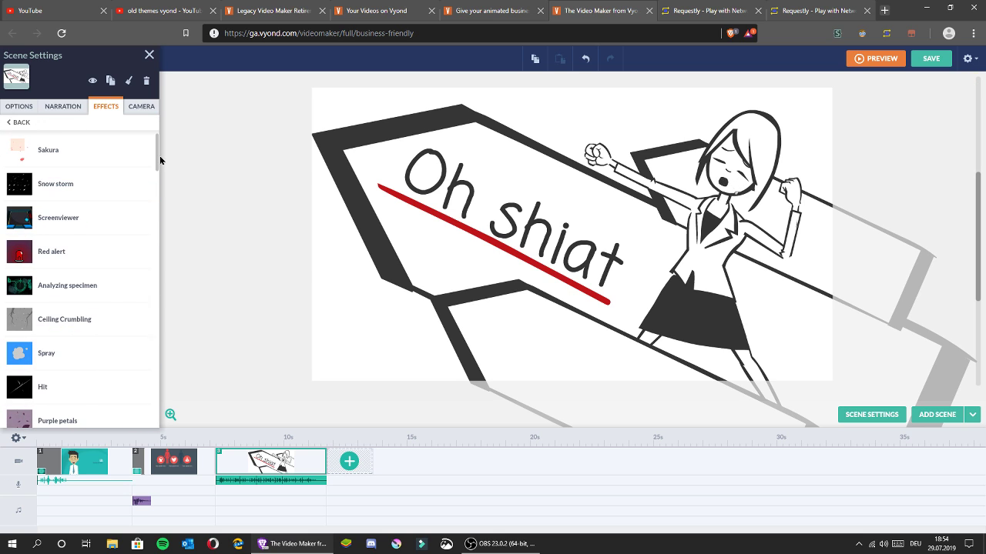
scroll(159, 162, down, 1)
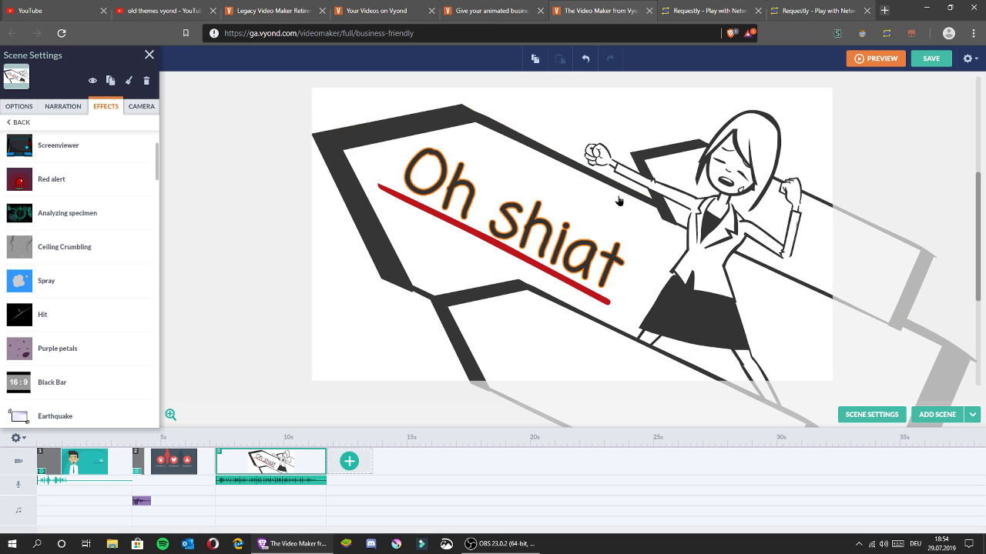
click(72, 412)
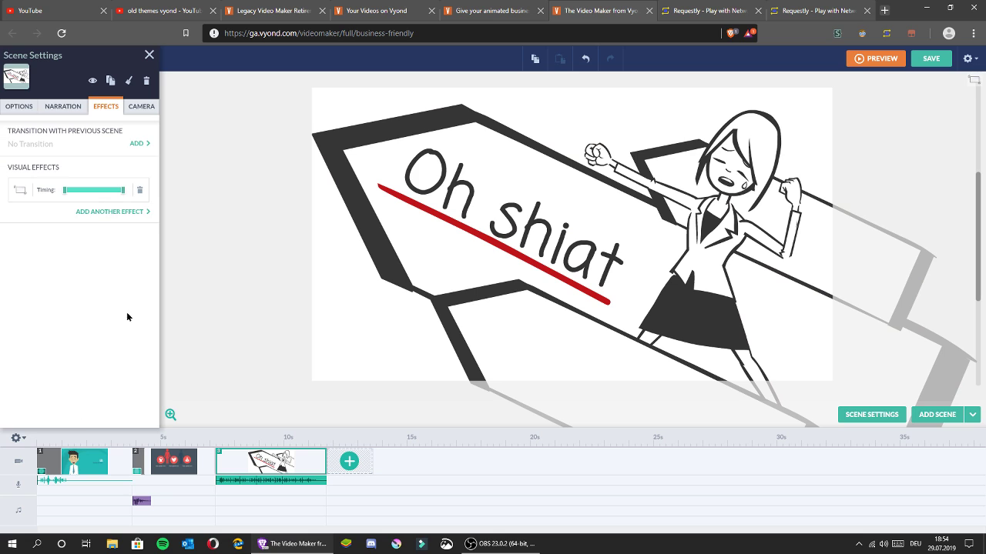
Step: Add the Focus visual effect to the third scene as a second effect and close the scene's settings
click(110, 213)
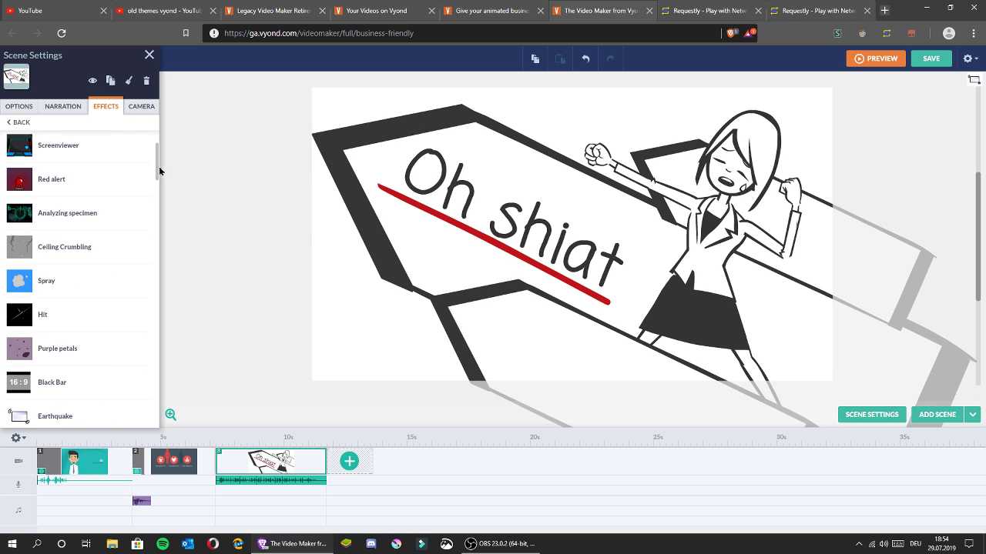
scroll(160, 146, up, 1)
scroll(160, 147, down, 5)
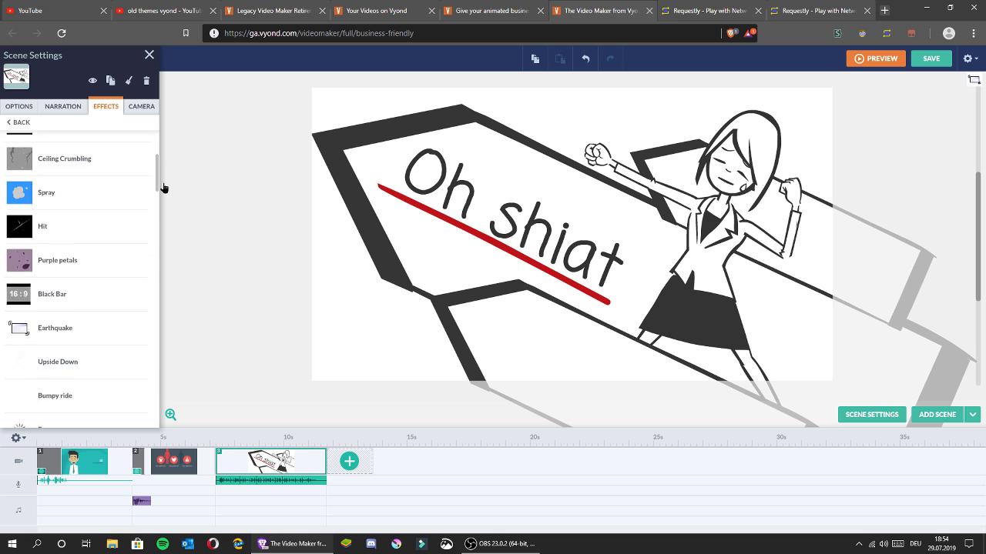
scroll(164, 205, down, 1)
click(127, 210)
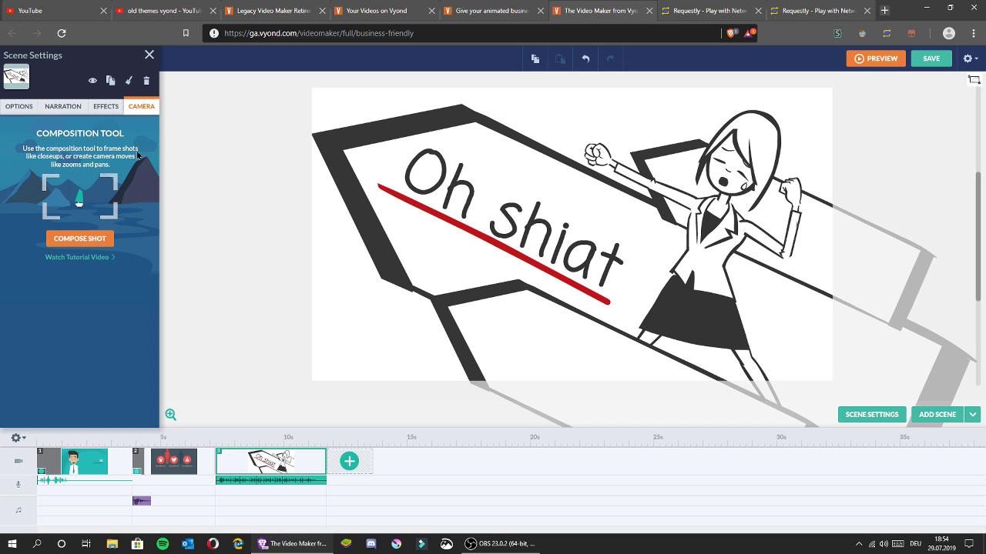
click(103, 112)
click(114, 210)
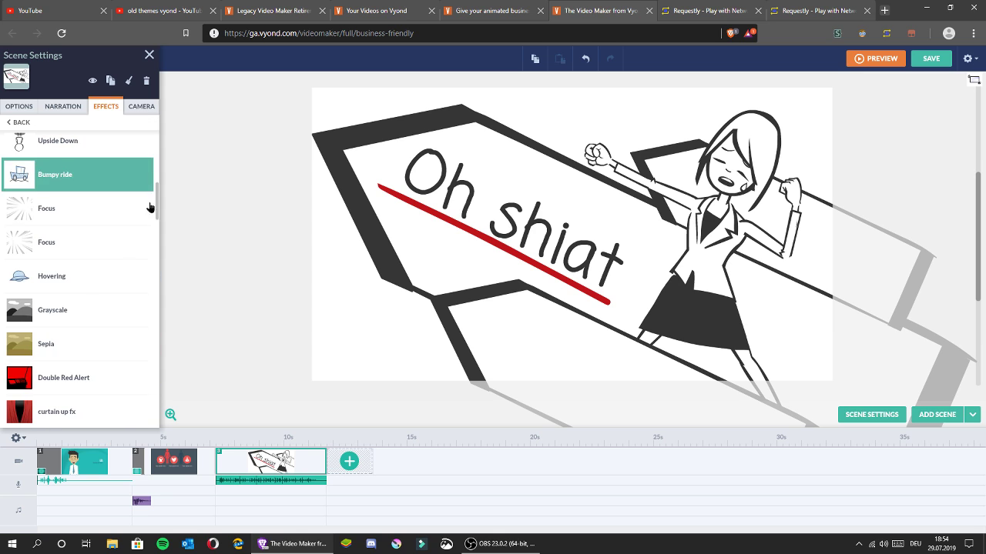
click(106, 220)
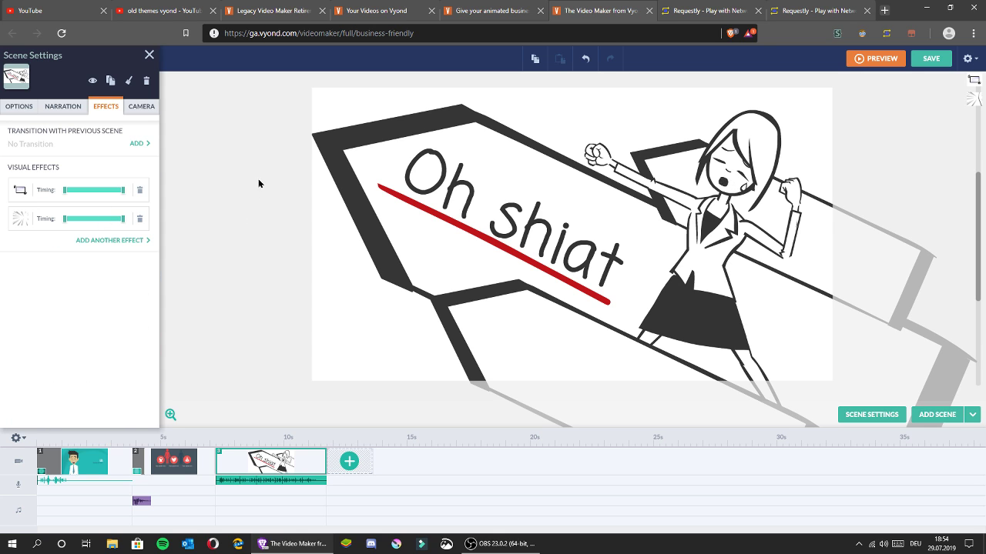
click(260, 180)
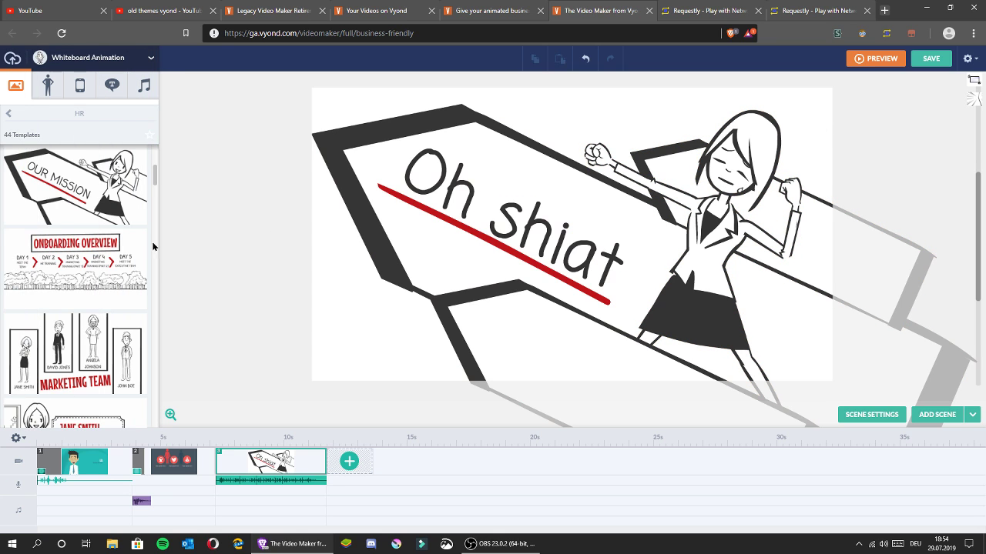
Step: Add a fourth scene after the "Oh shiat" scene and clear all of its content
click(47, 85)
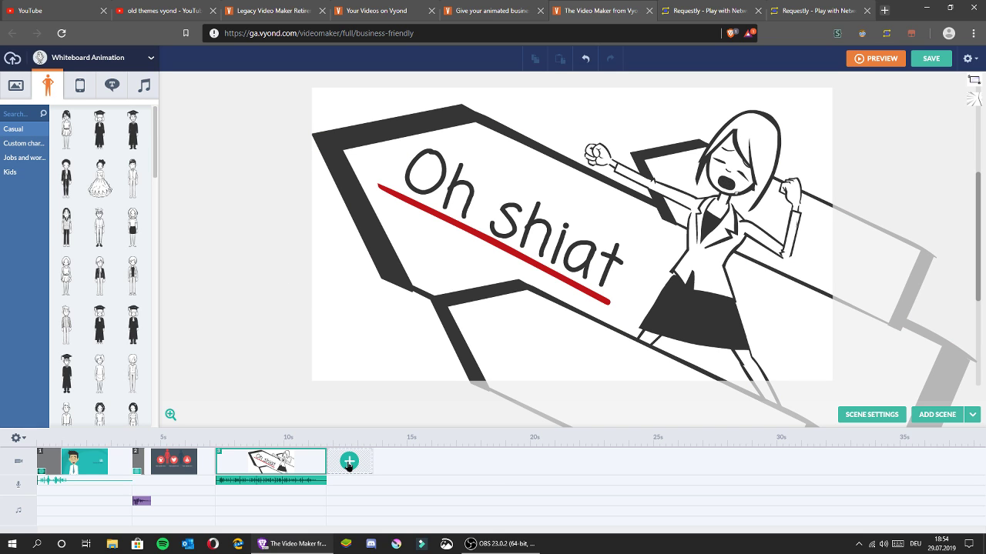
click(348, 462)
right_click(354, 455)
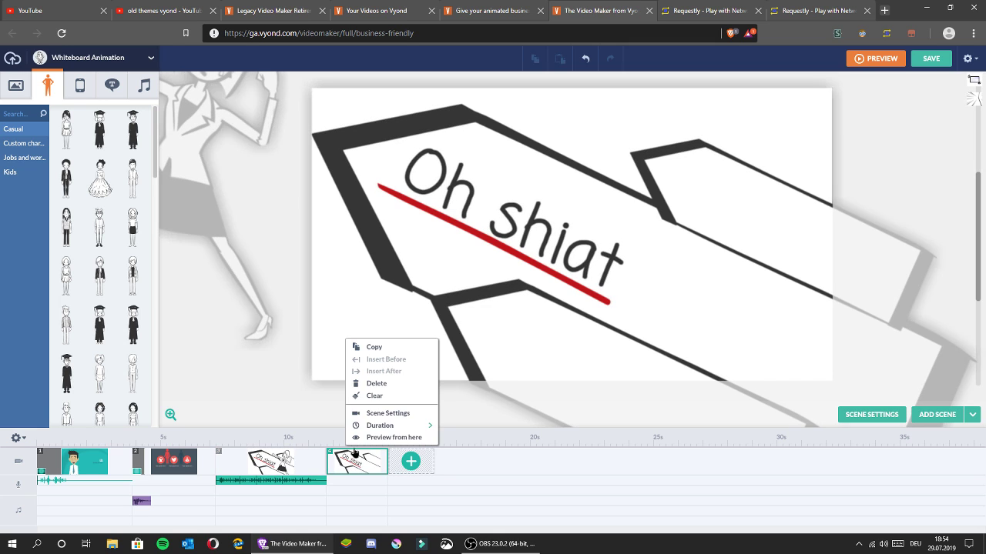
click(375, 395)
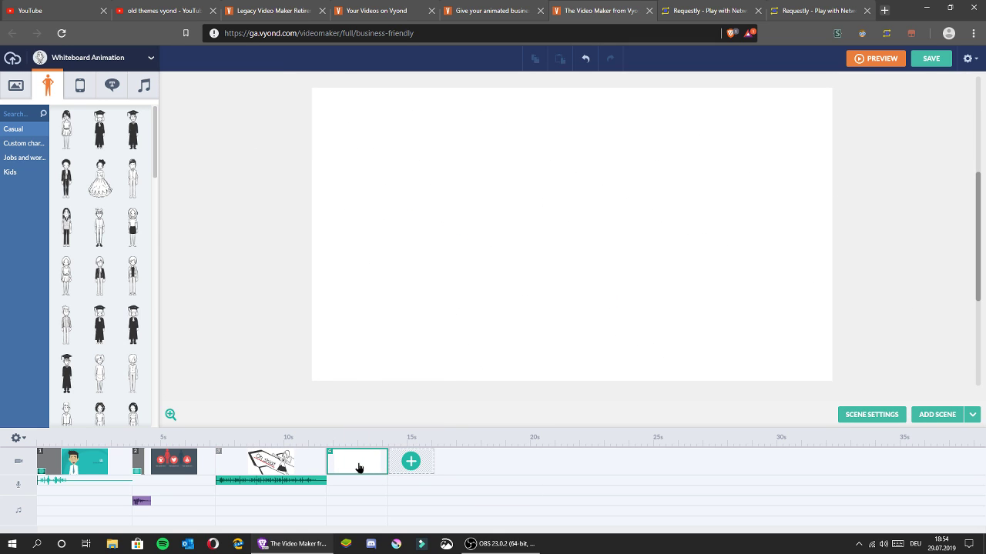
Step: Set the duration of the blank fourth scene to 6 seconds
right_click(358, 467)
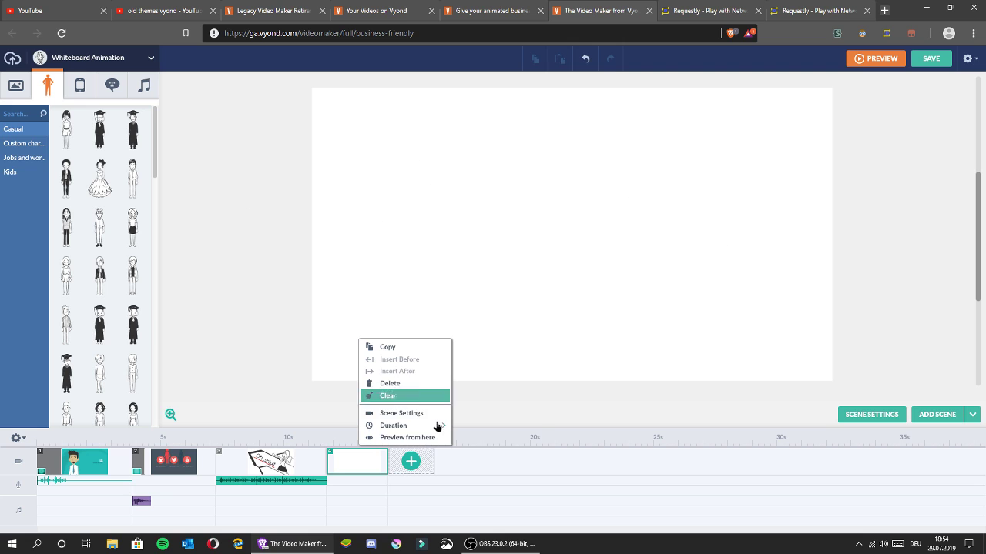
mouse_move(437, 426)
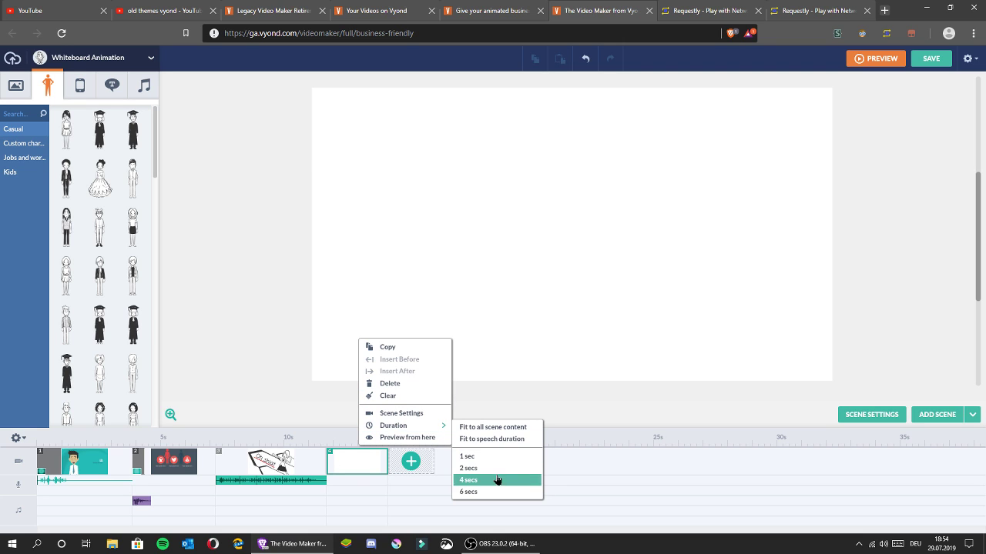
click(490, 493)
Step: Shorten the blank fourth scene to a duration of 2 seconds
right_click(453, 463)
mouse_move(493, 426)
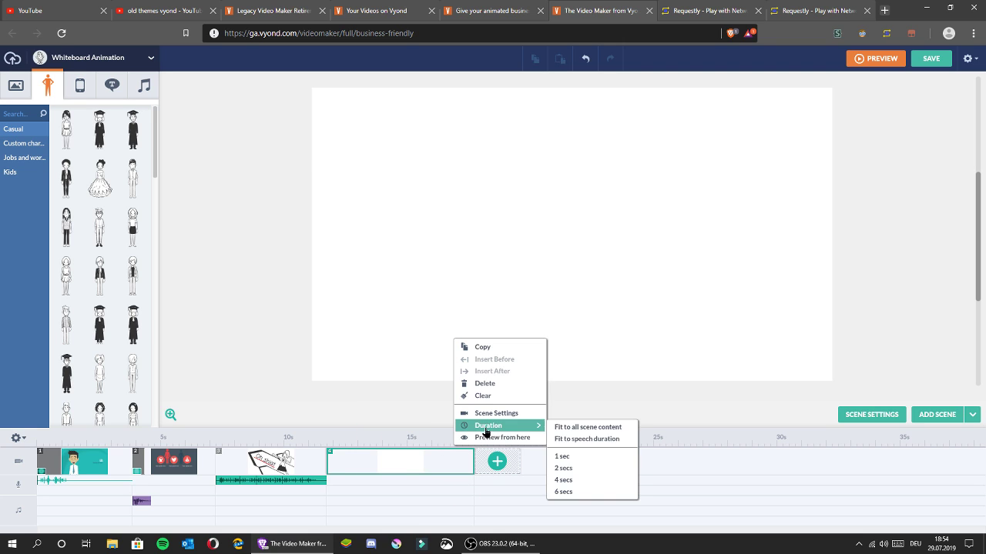
click(585, 458)
Step: Add a Lilita One text object reading "Ende" to the middle of the blank fourth scene
click(112, 88)
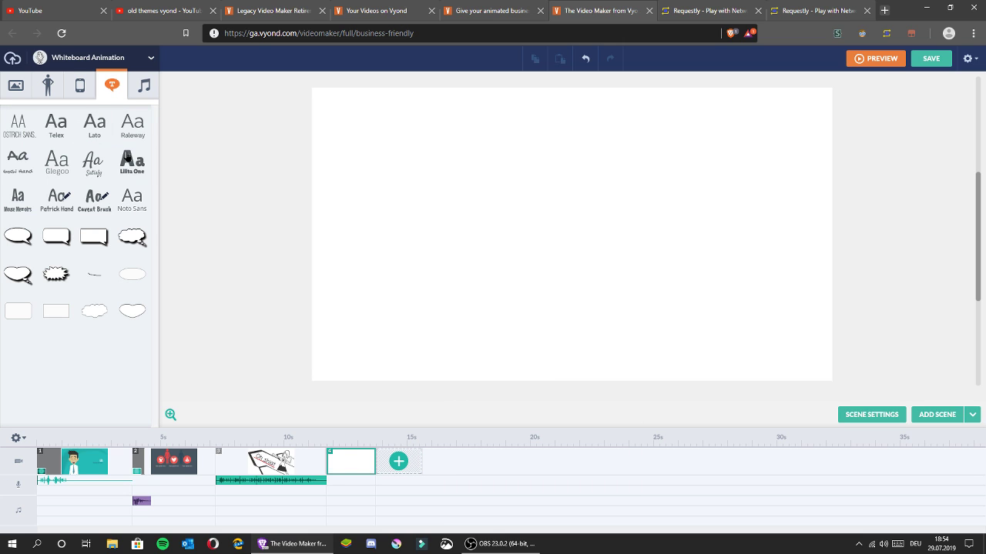
drag(546, 243, 543, 228)
double_click(538, 255)
text(Ende)
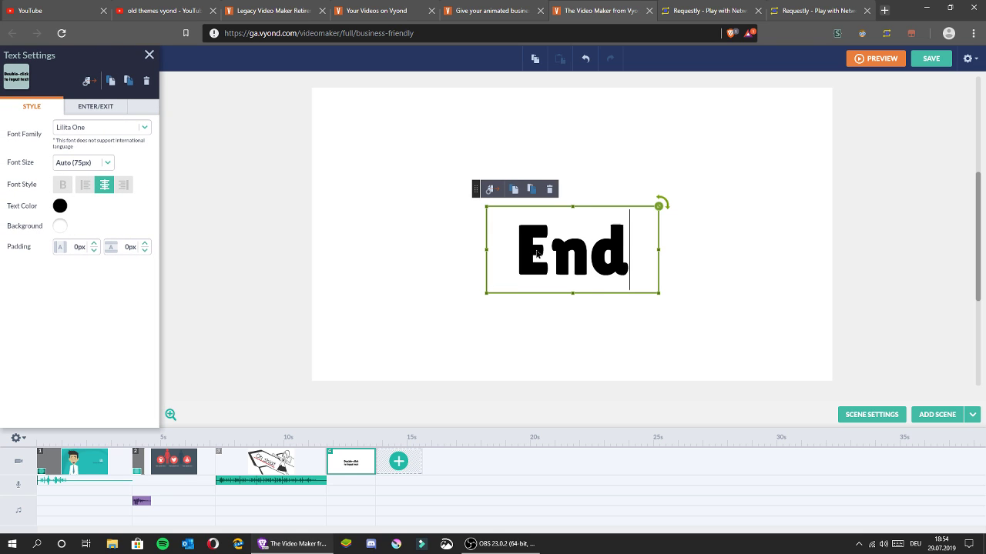
click(670, 273)
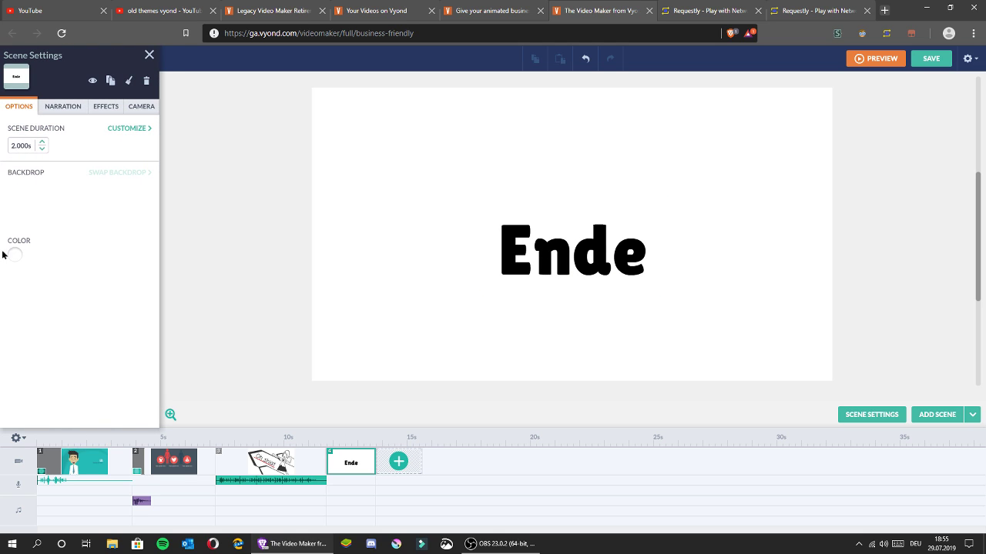
Step: Set the fourth scene's backdrop color to solid black
click(16, 256)
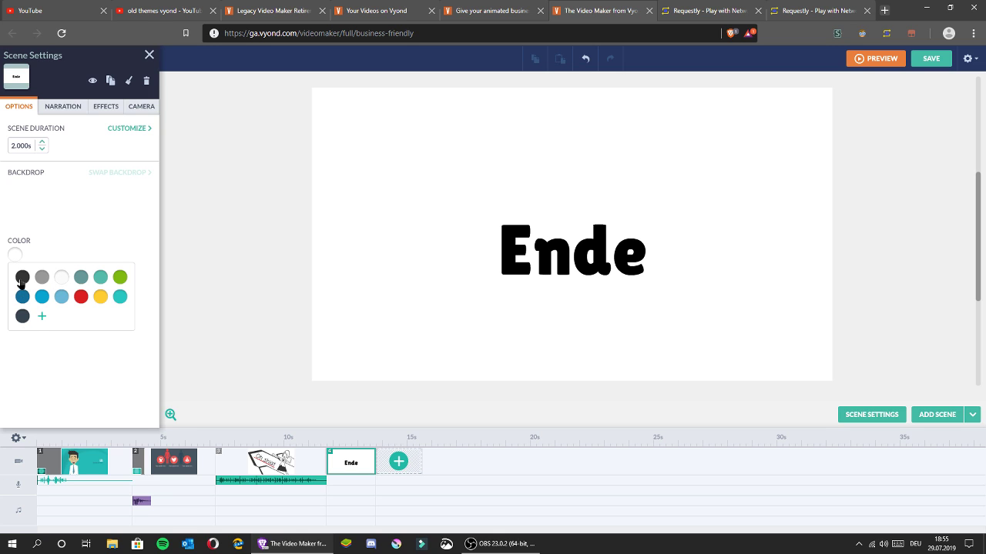
click(22, 280)
click(41, 316)
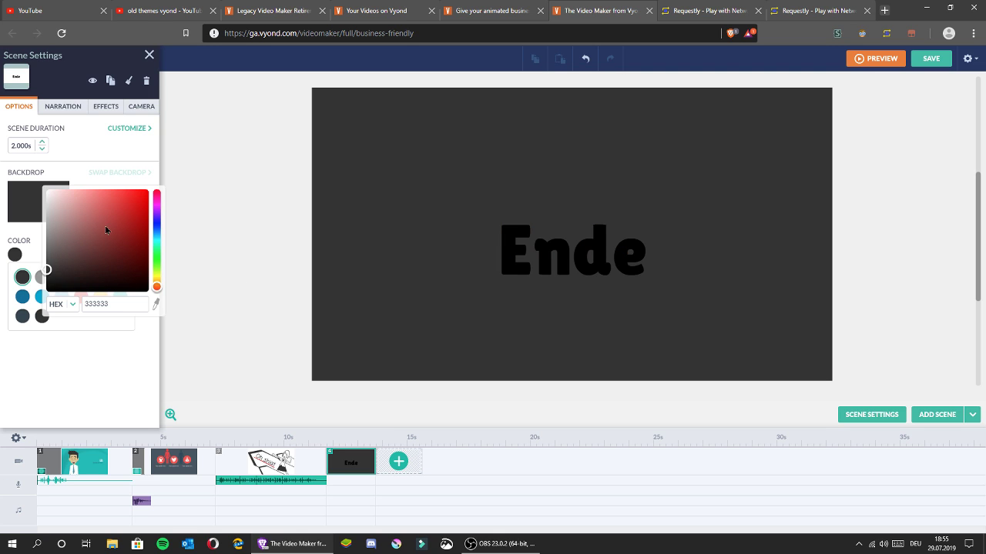
drag(47, 273, 47, 290)
Step: Recolor the "Ende" text white, then enlarge it and center it on the black scene
click(587, 256)
click(61, 206)
click(109, 228)
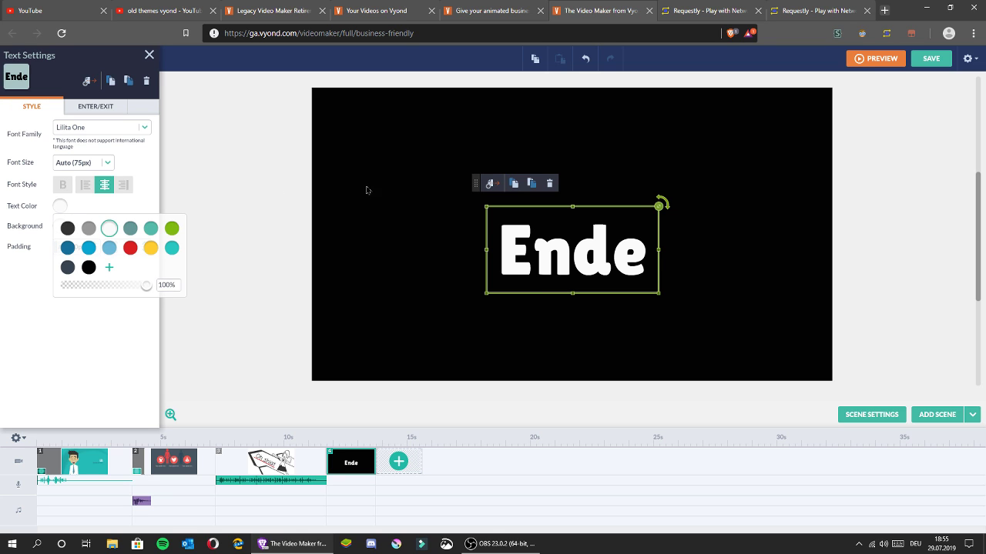
drag(658, 206, 732, 196)
drag(662, 227, 640, 202)
Step: Start a microphone recording for the fourth scene's narration and allow Adobe Flash Player to access the microphone
click(863, 414)
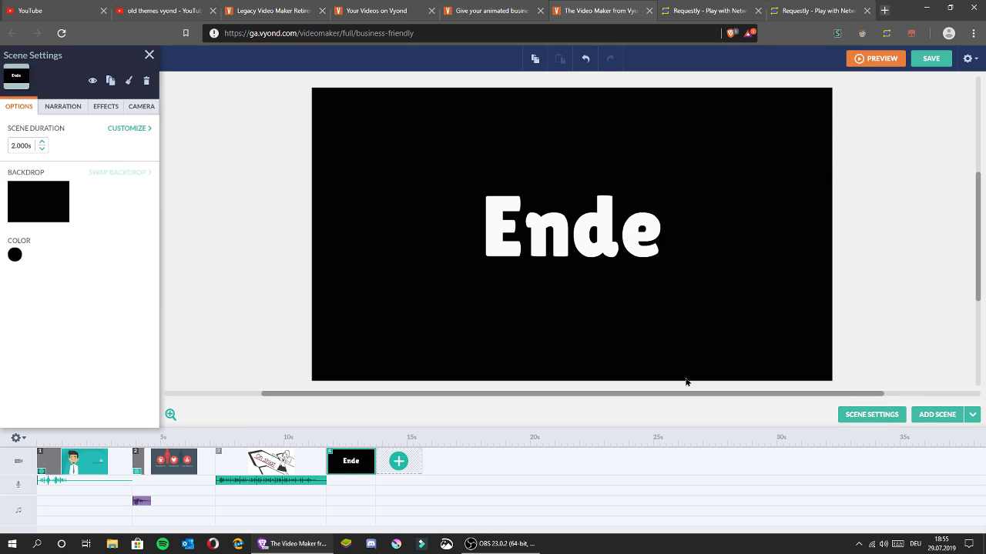
click(55, 106)
click(48, 332)
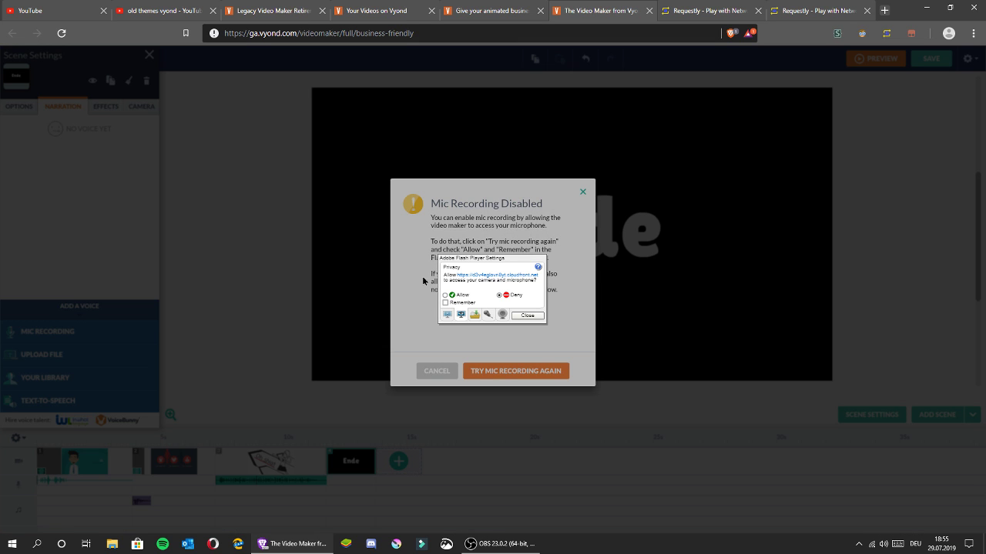
click(454, 297)
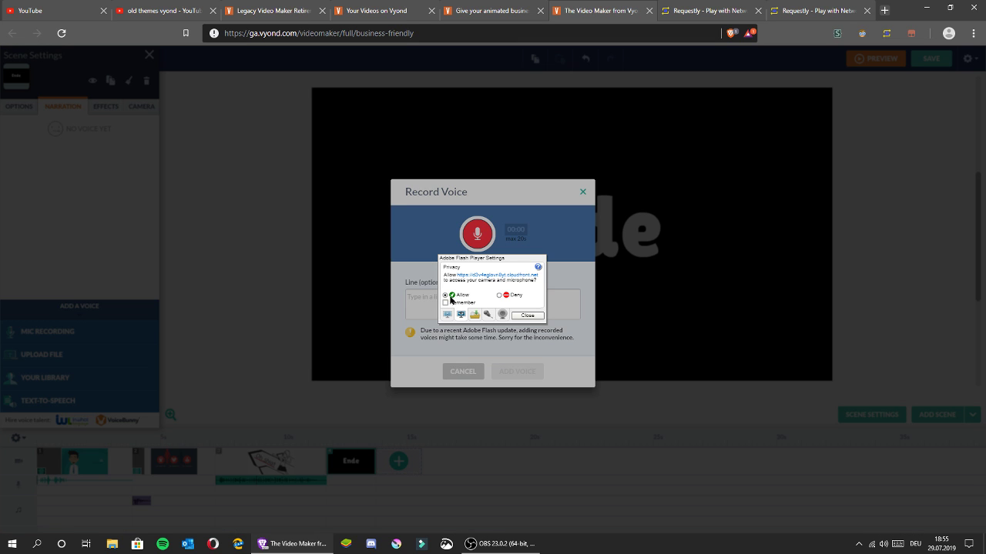
click(527, 315)
Step: Record the narration with browser microphone access allowed, play it back and add it as the fourth scene's voice
click(477, 235)
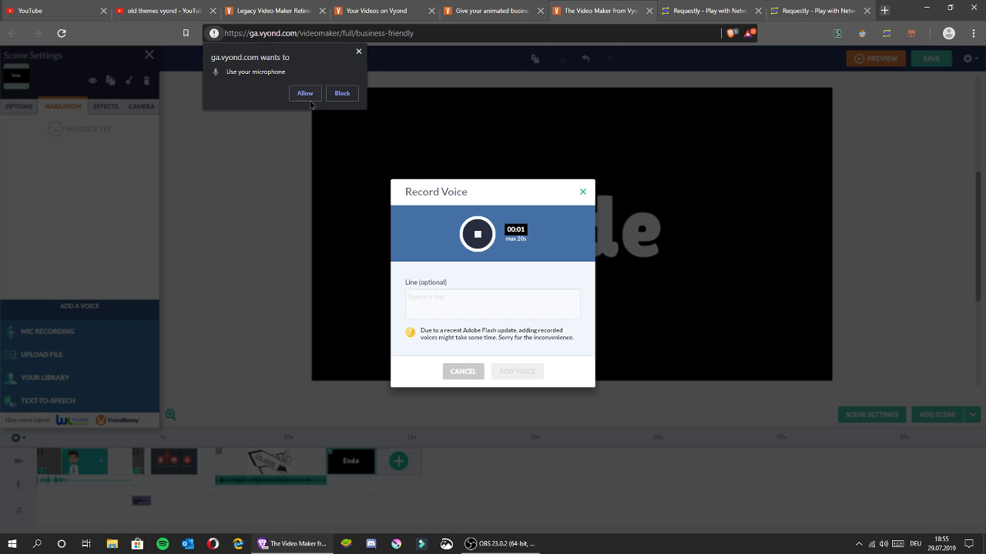
click(308, 96)
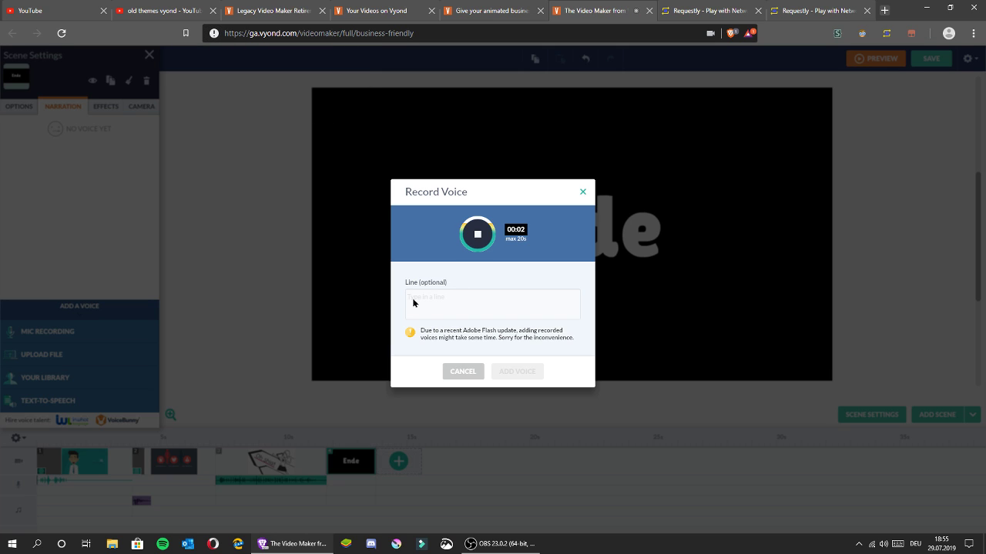
click(474, 251)
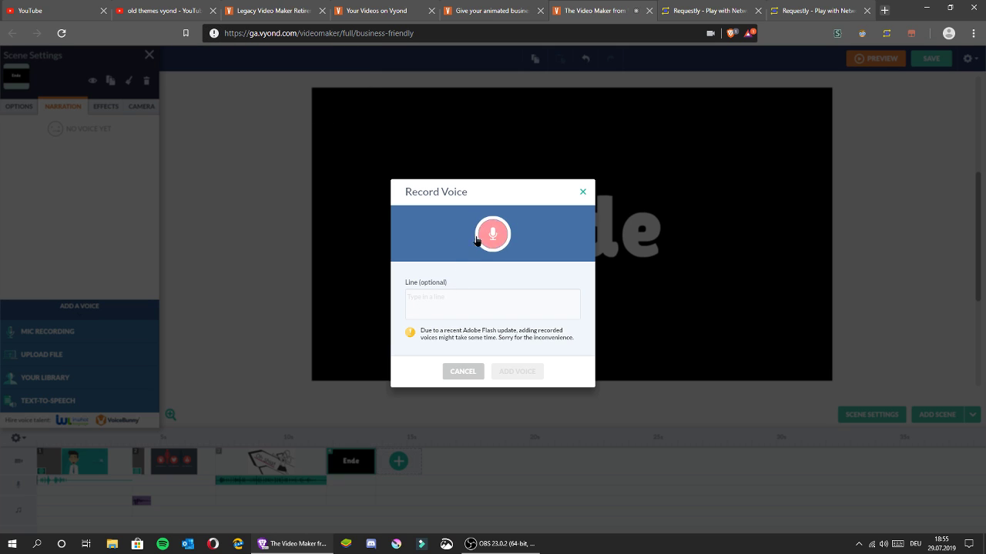
click(455, 280)
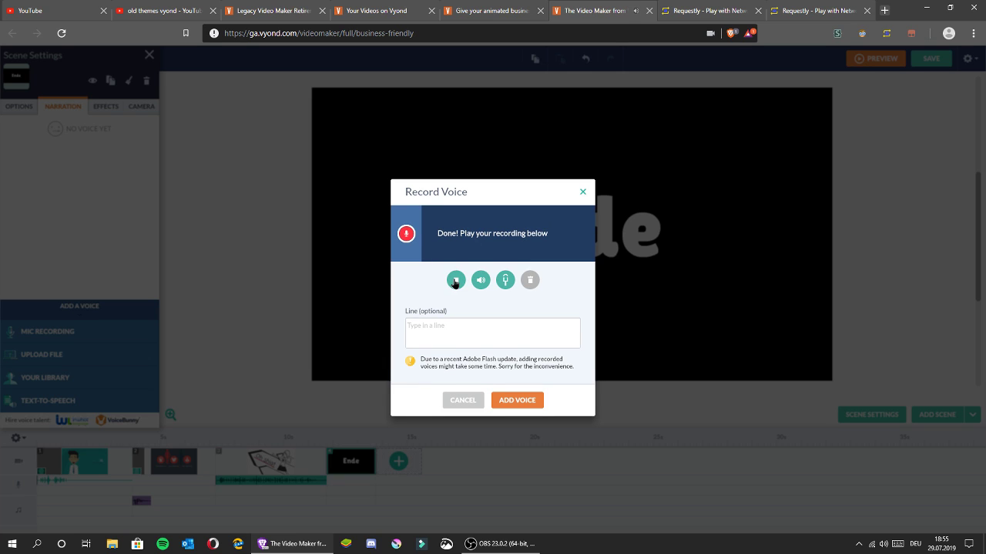
click(530, 400)
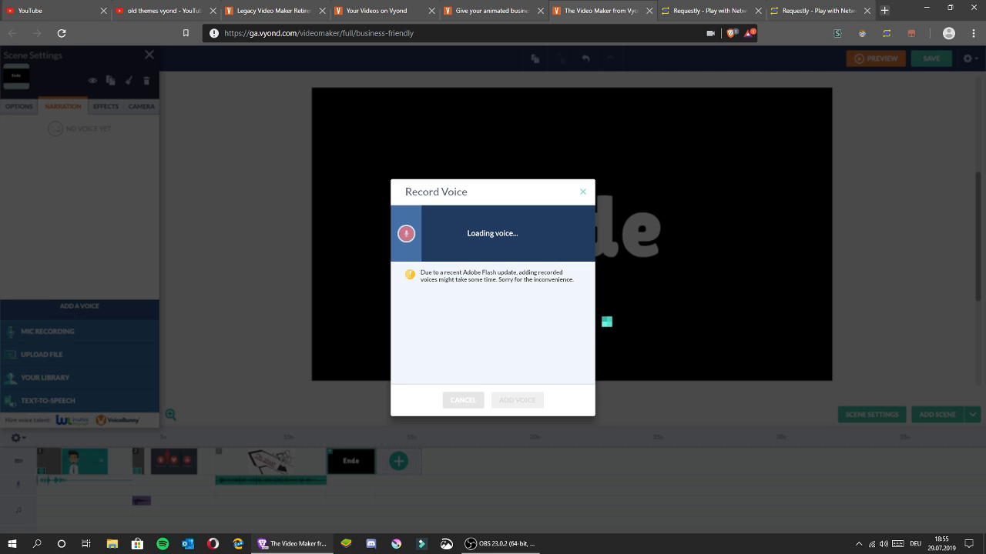
click(524, 544)
click(524, 544)
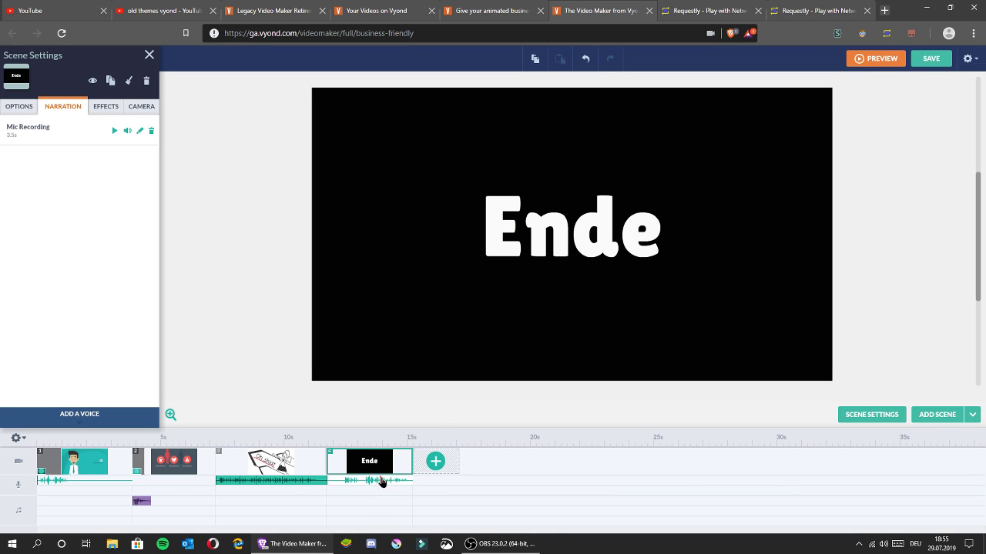
Step: Play the new narration from the timeline, then save the "test" video as a draft and close the editor
right_click(381, 479)
click(397, 352)
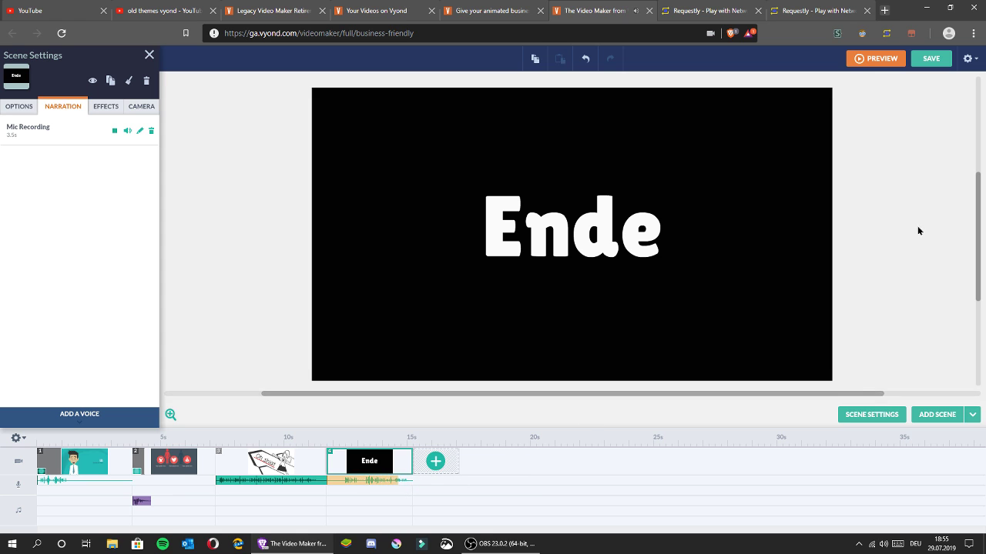
click(931, 59)
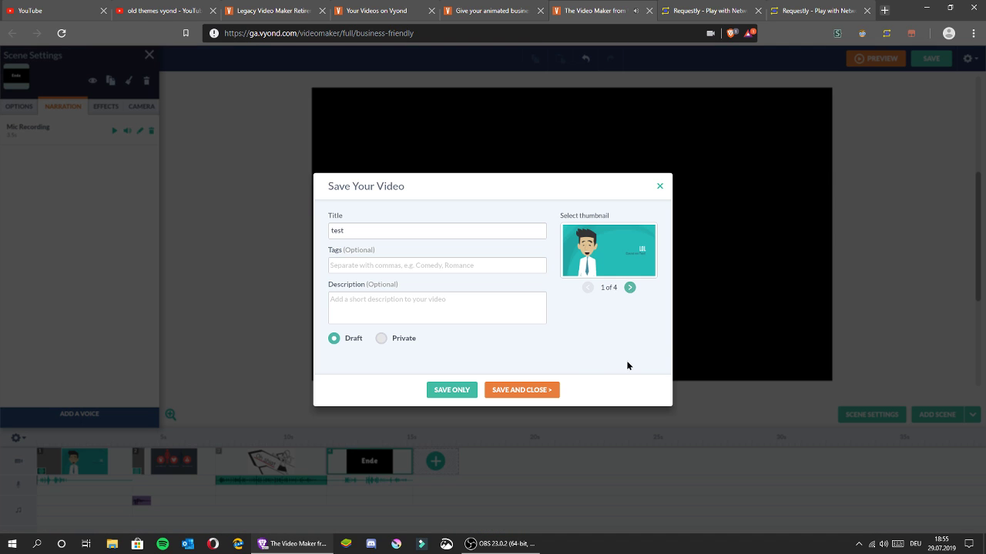
click(536, 394)
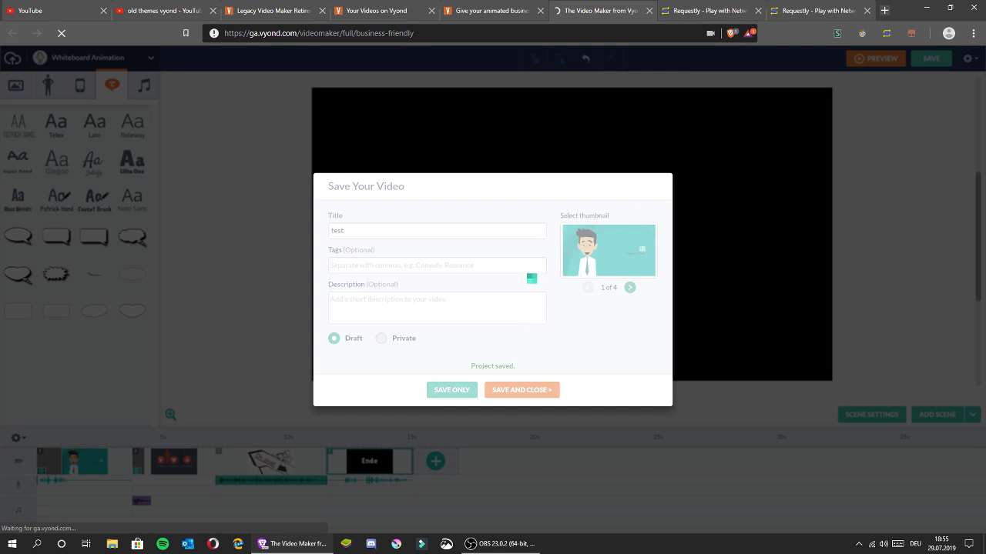
Step: Switch to the Requestly rules page and turn on the "old themes and old music" rule
click(276, 6)
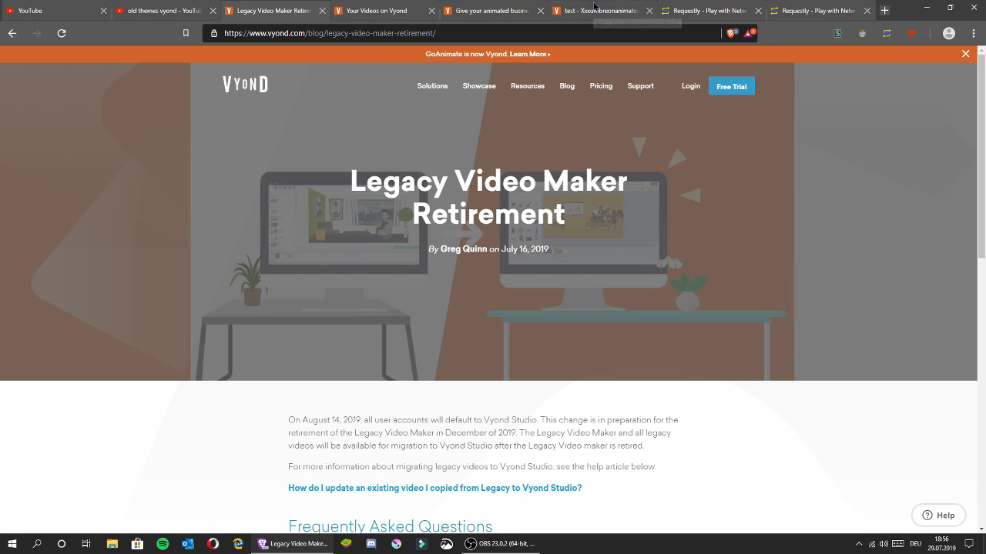
click(594, 7)
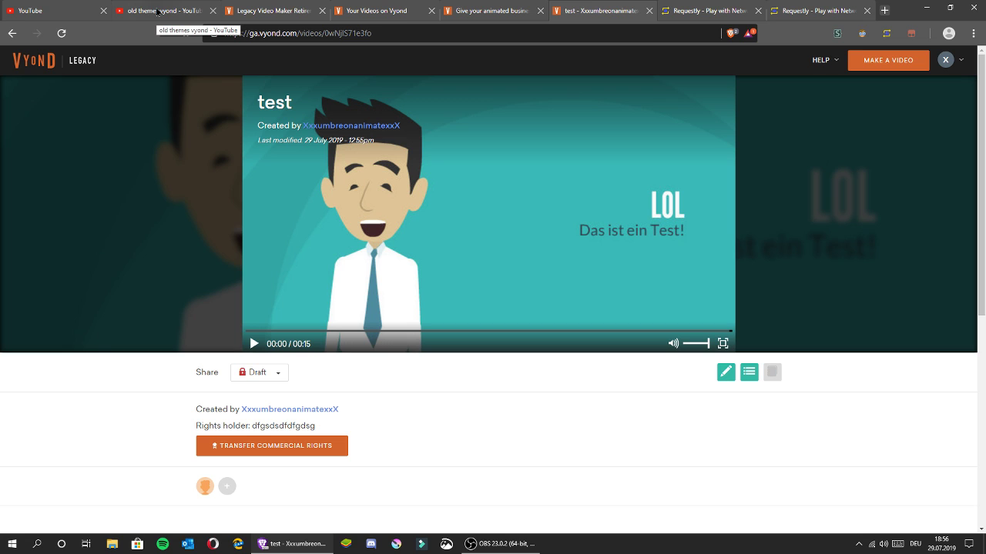
click(744, 5)
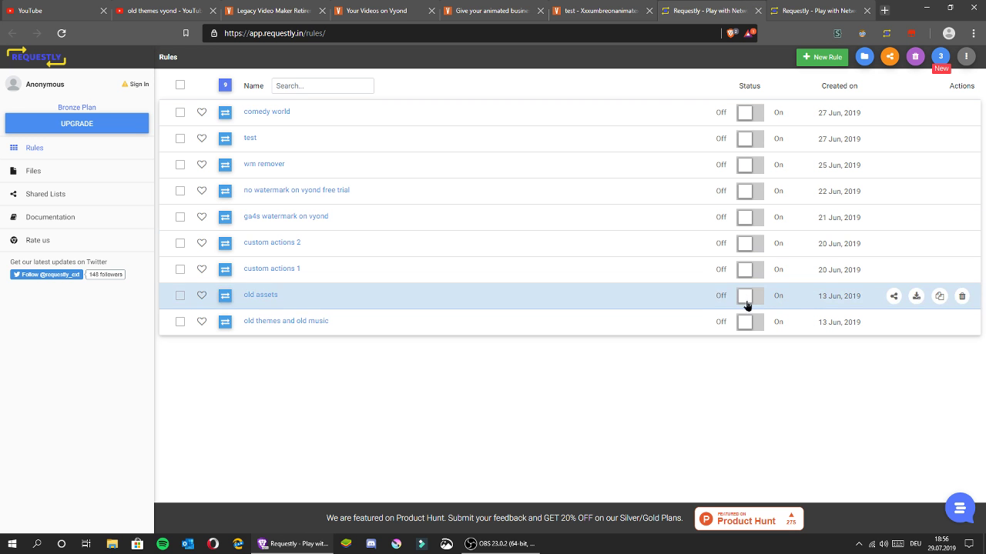
click(748, 325)
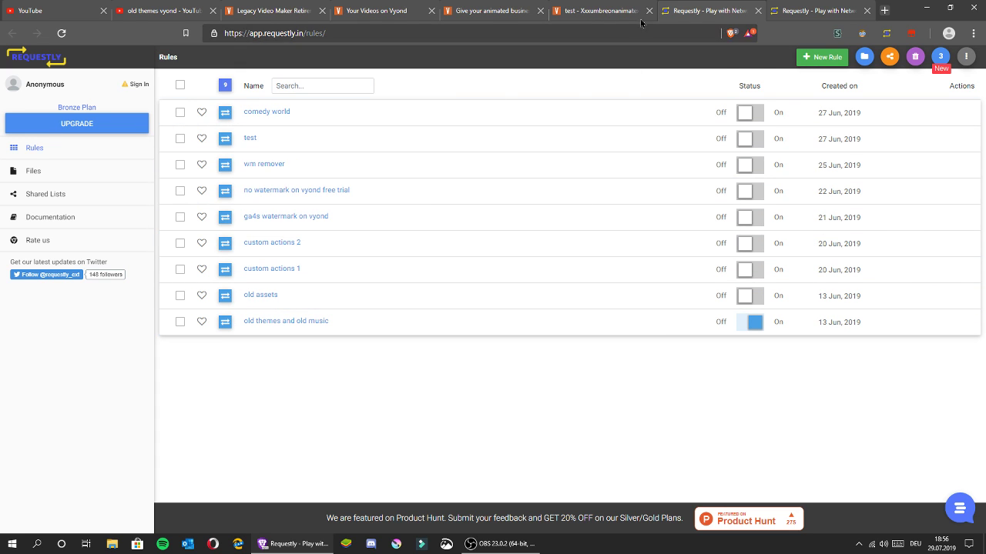
Step: Switch back to Vyond, reopen the saved "test" video for editing and dismiss the professional voices advertisement
click(619, 6)
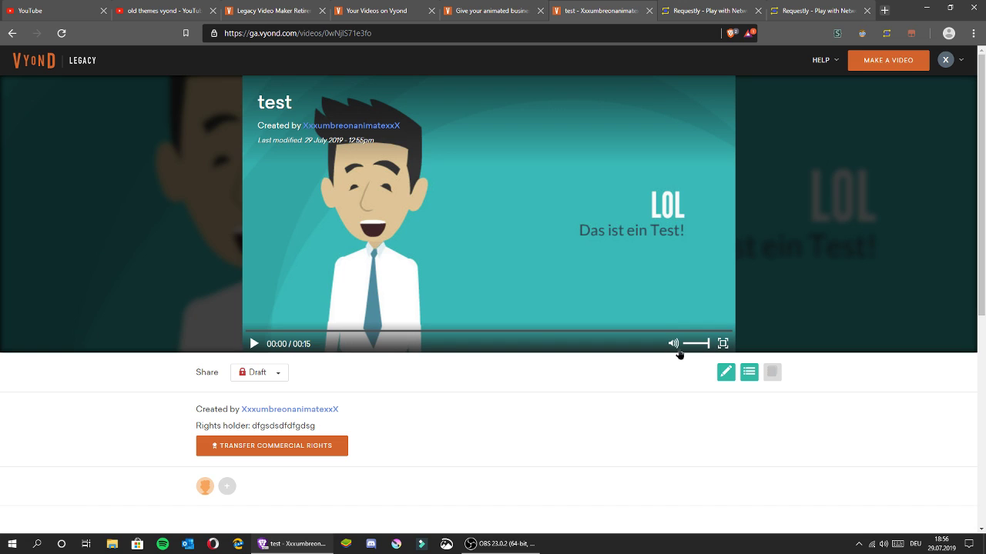
click(722, 374)
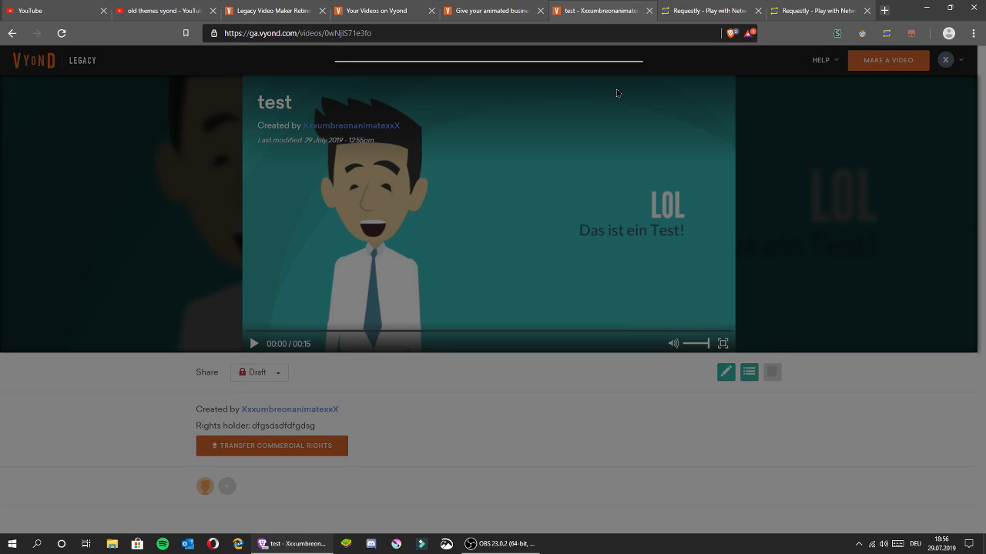
click(494, 8)
click(585, 9)
click(611, 109)
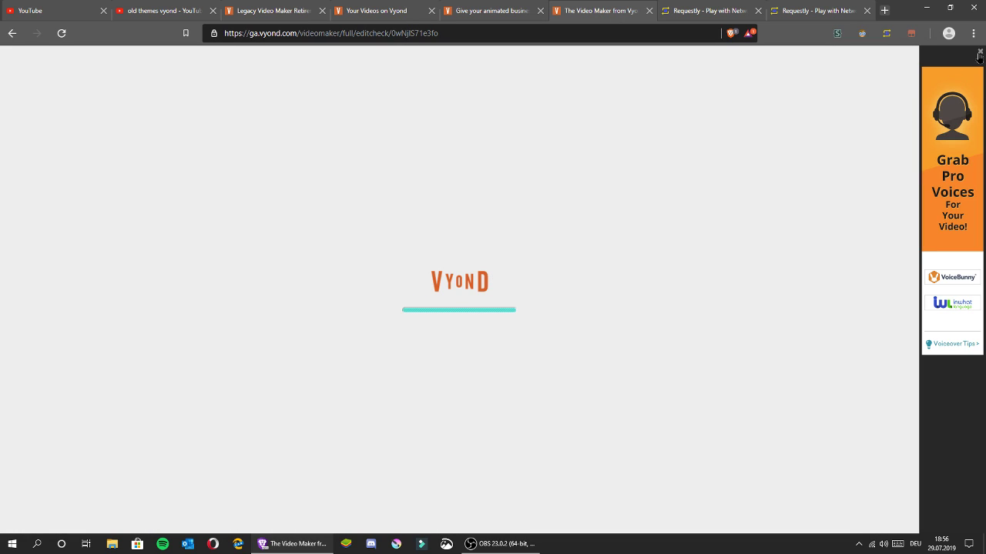
click(979, 53)
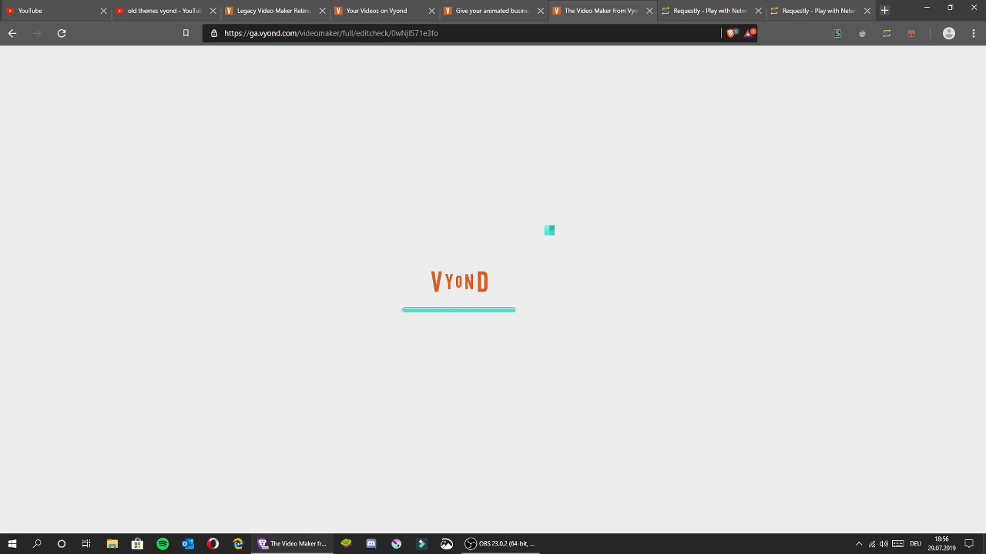
Step: Return to the video editor and view the Comedy World theme's backdrops
click(171, 9)
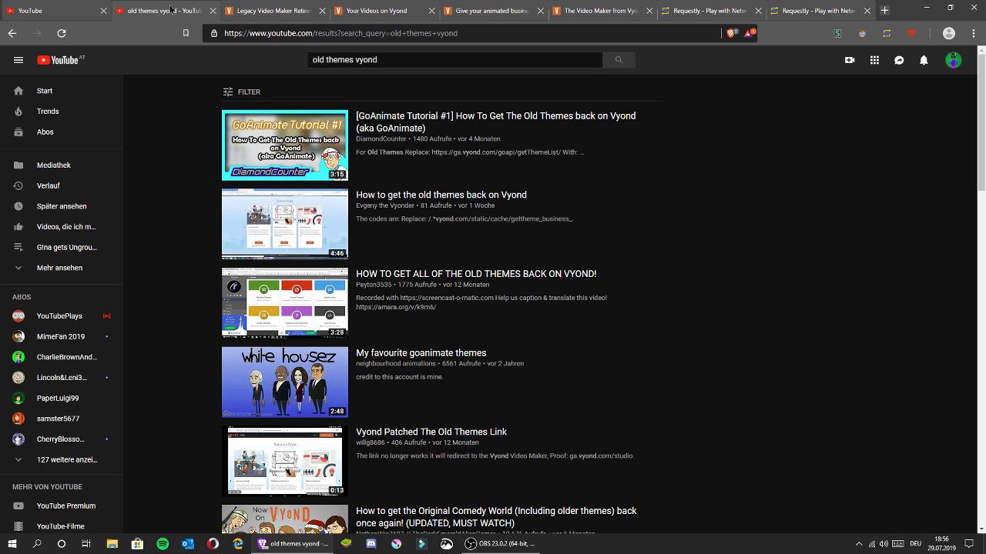
click(487, 5)
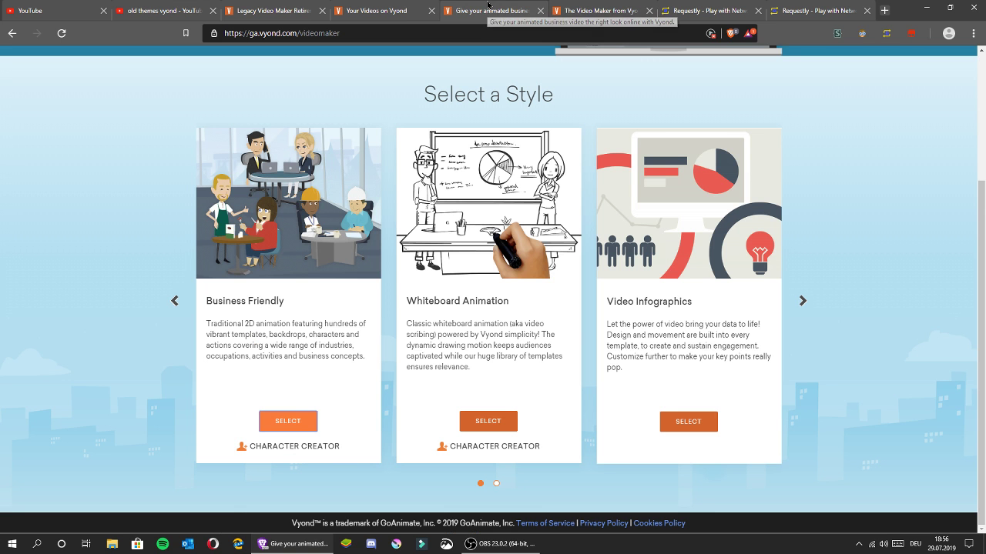
click(578, 5)
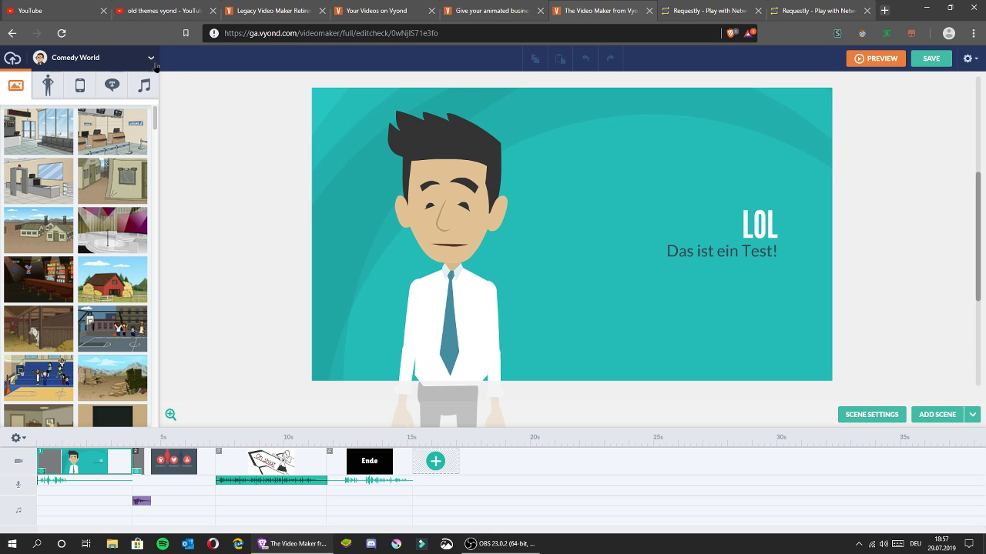
Step: Close the YouTube search results page for "old themes vyond"
click(158, 10)
click(953, 61)
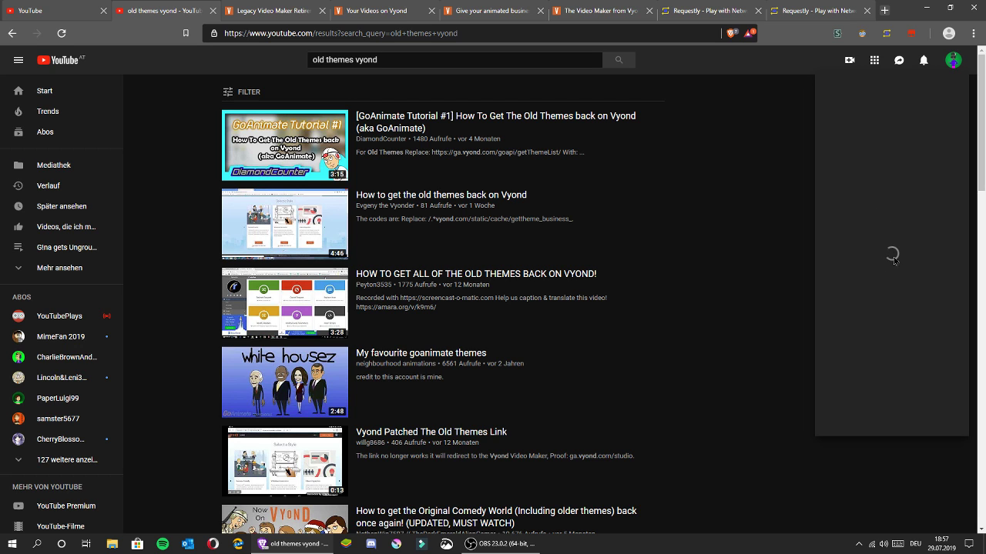
click(153, 122)
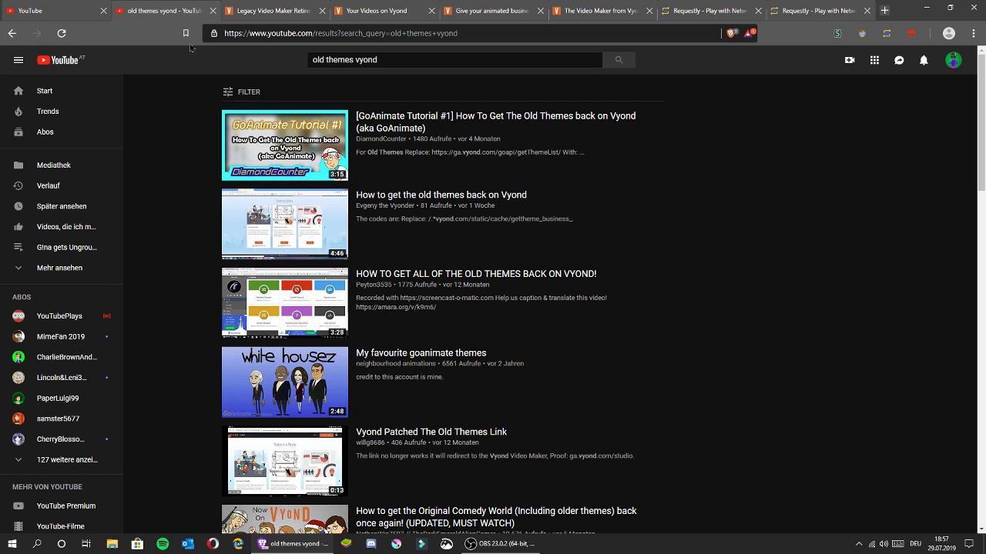
click(213, 10)
click(47, 10)
click(963, 59)
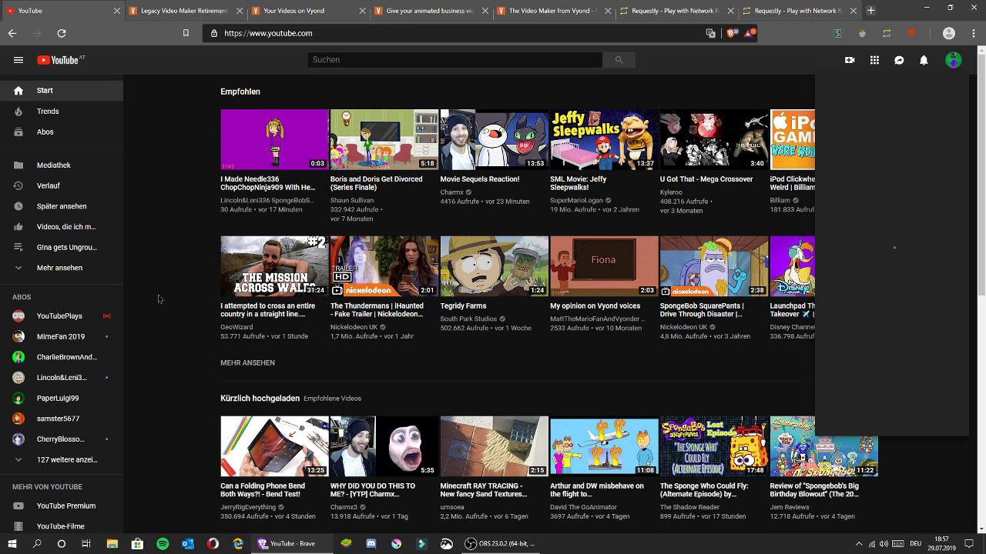
click(213, 213)
click(306, 9)
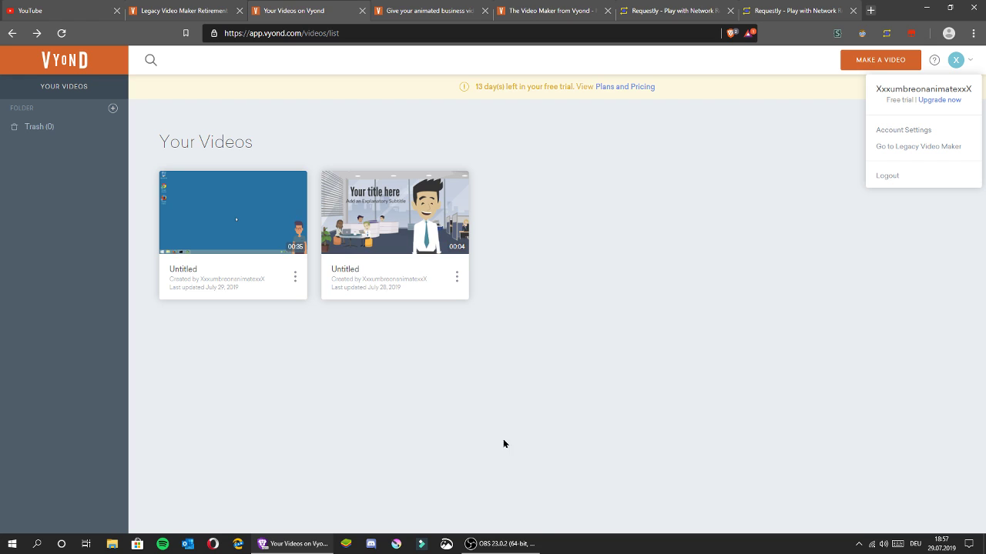
click(504, 544)
click(505, 544)
click(465, 6)
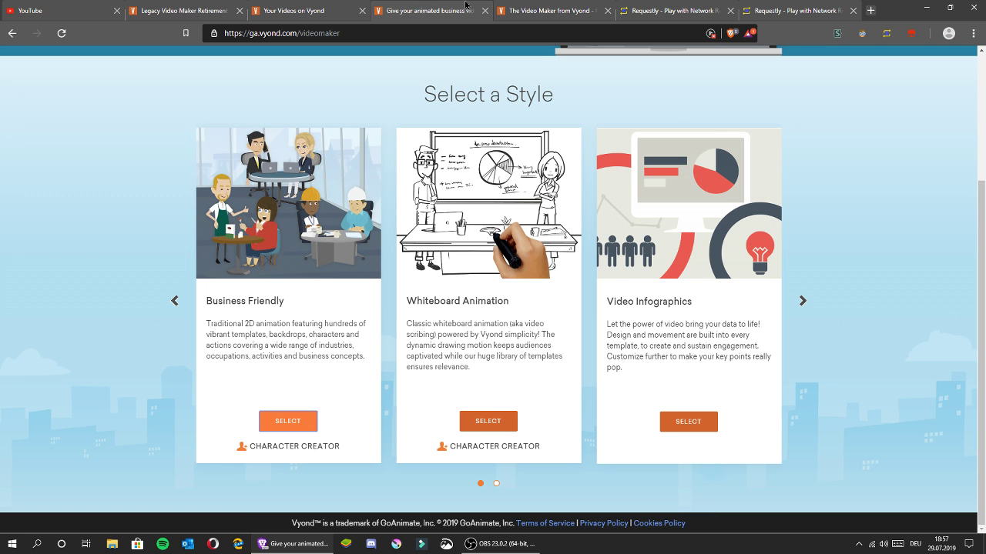
click(546, 8)
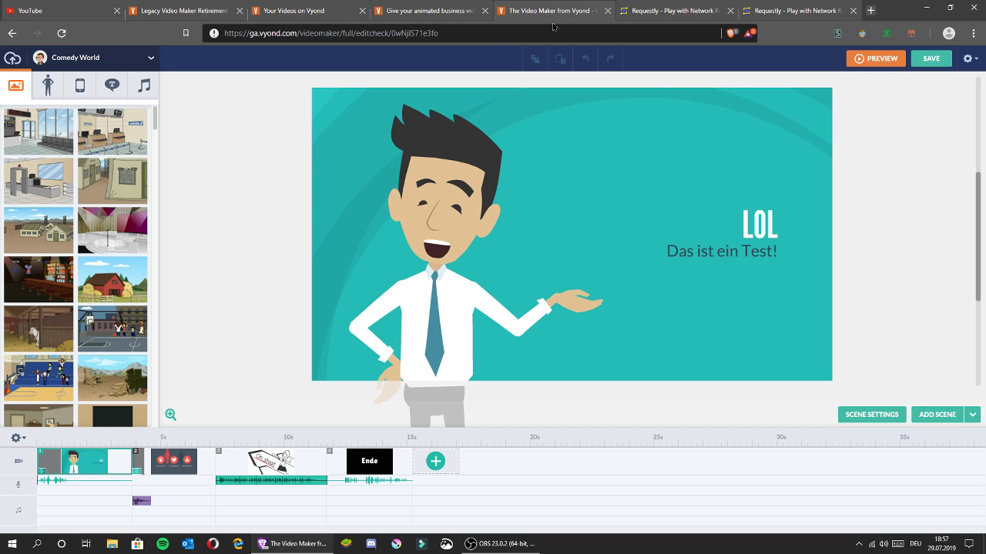
Step: Add a fifth scene after the black "Ende" scene at the end of the video
click(370, 462)
right_click(390, 462)
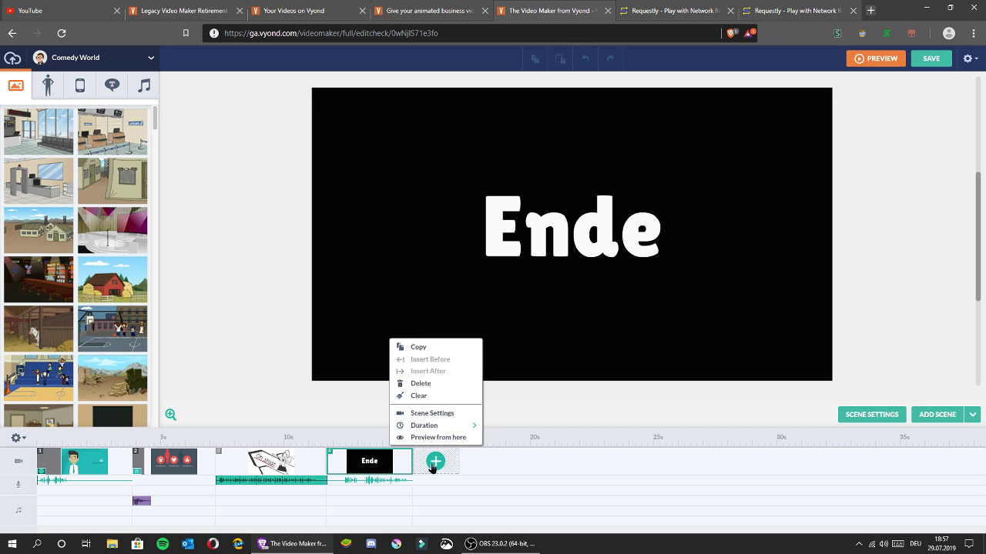
click(432, 465)
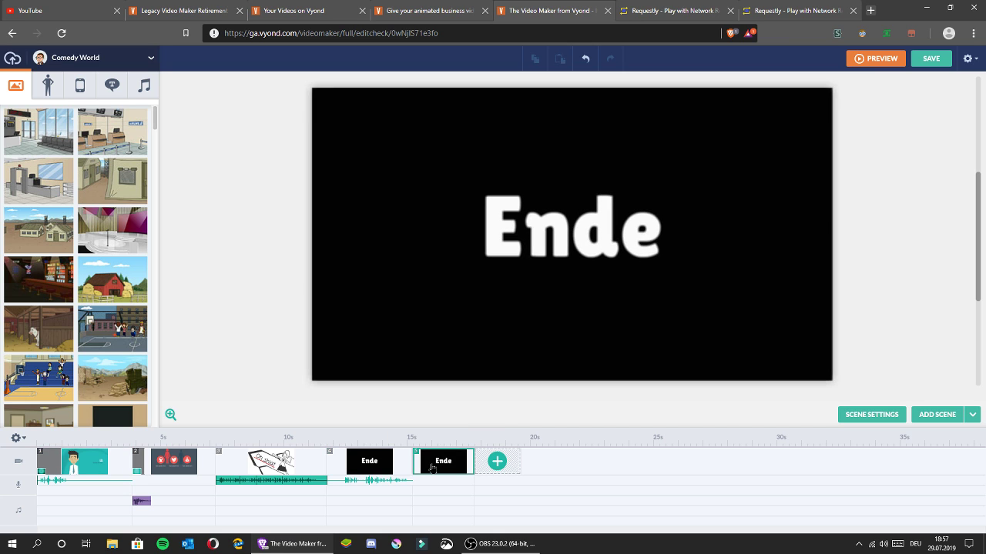
Step: Place the custom Comedy World woman in the new scene, shift her over the start of the text, and delete her
click(59, 79)
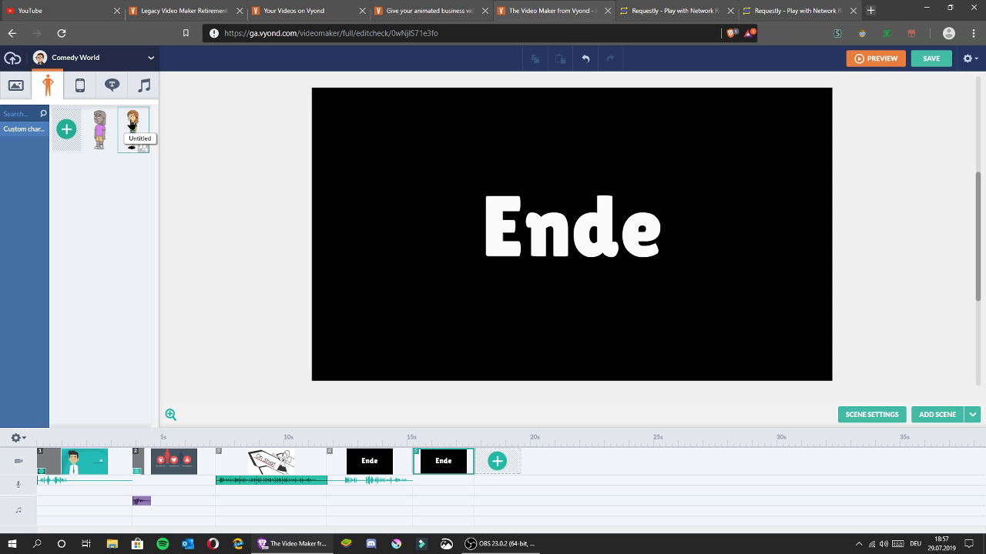
click(126, 124)
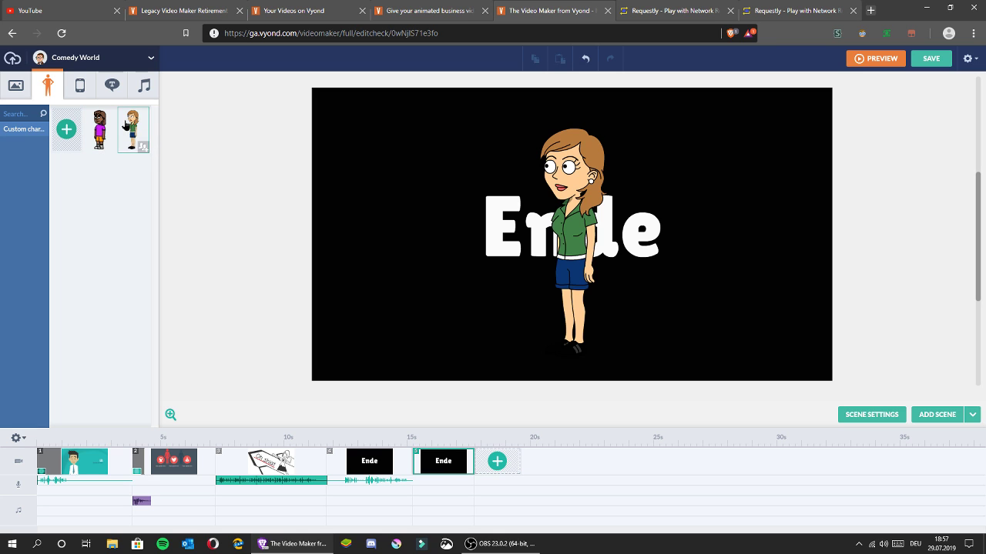
drag(570, 176, 490, 178)
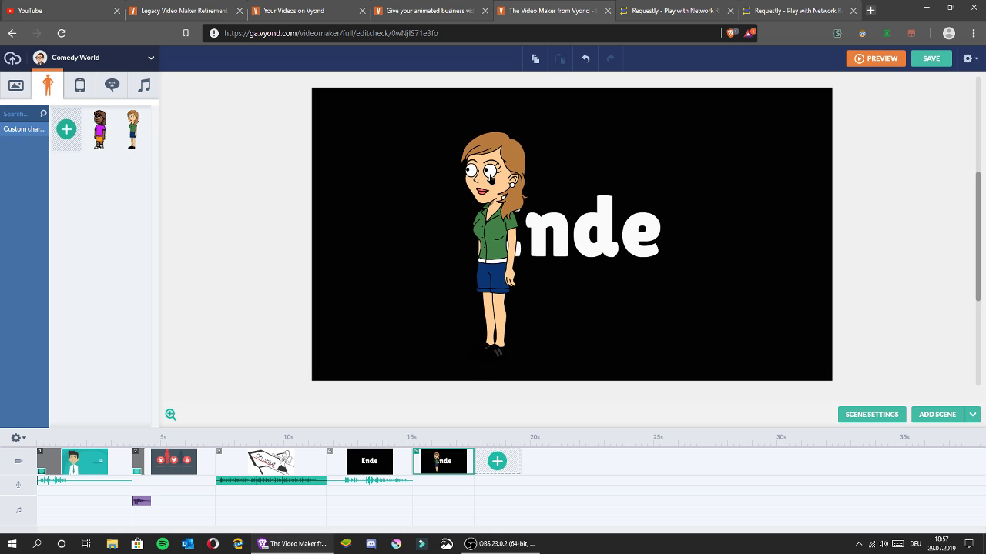
click(489, 179)
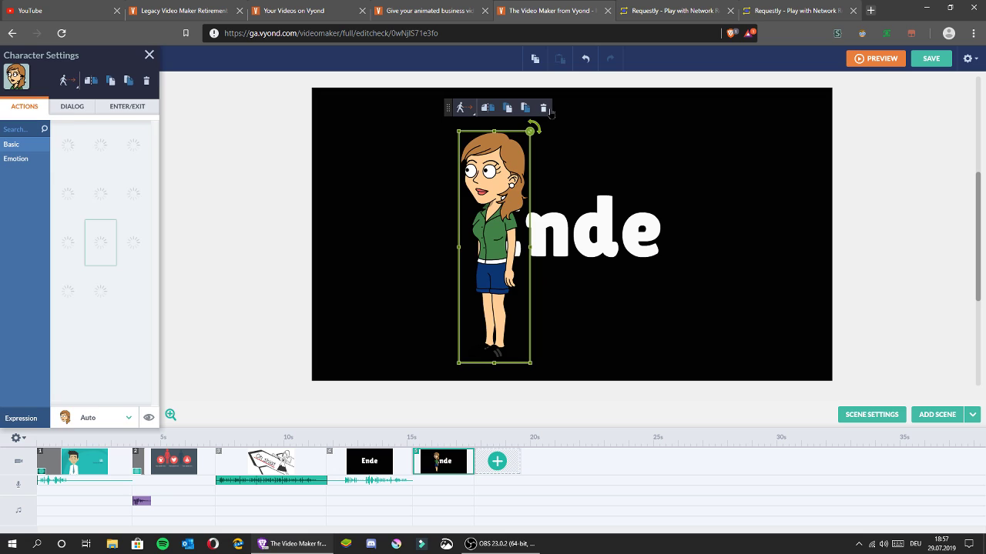
click(551, 114)
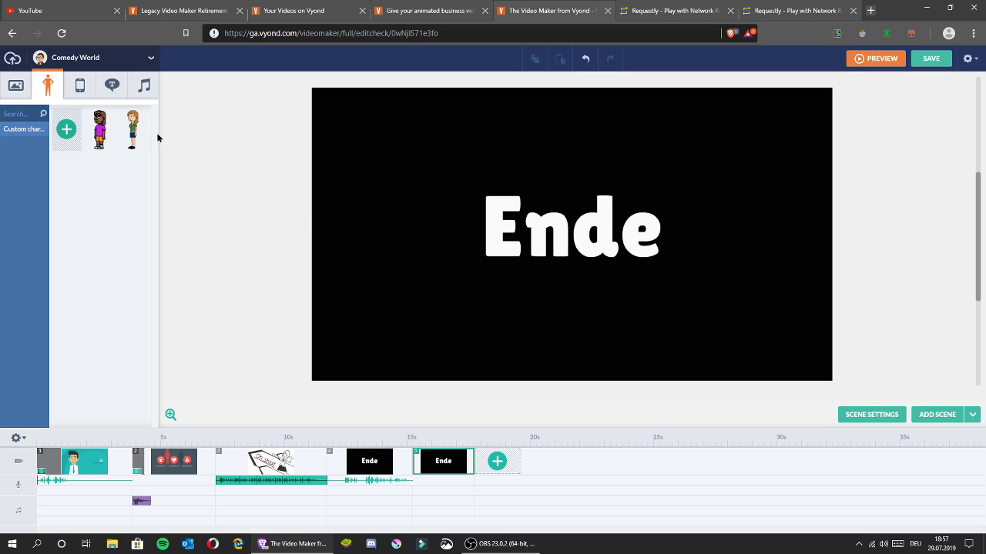
Step: Change to the Anime theme, try the brown-haired schoolgirl beside the "Ende" text, and delete her
click(130, 68)
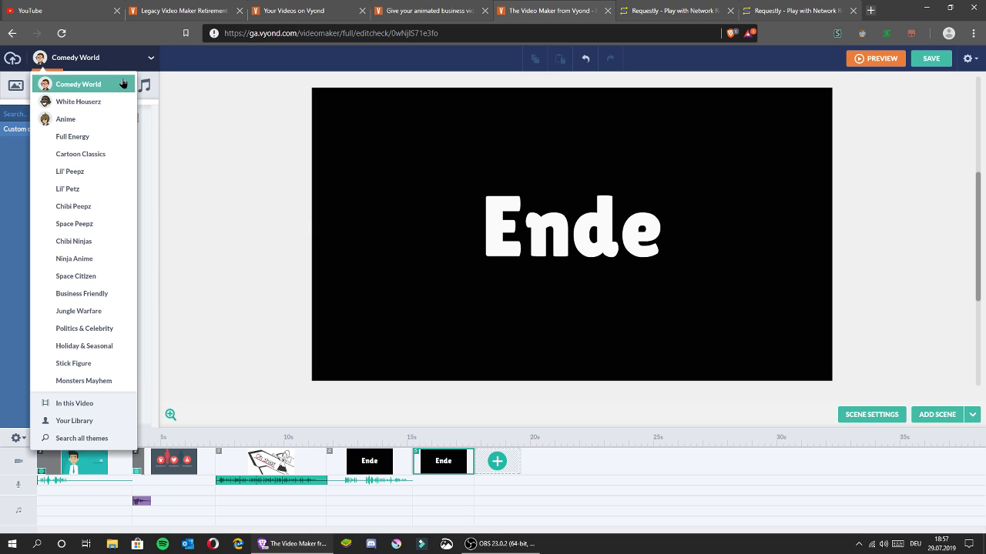
click(80, 119)
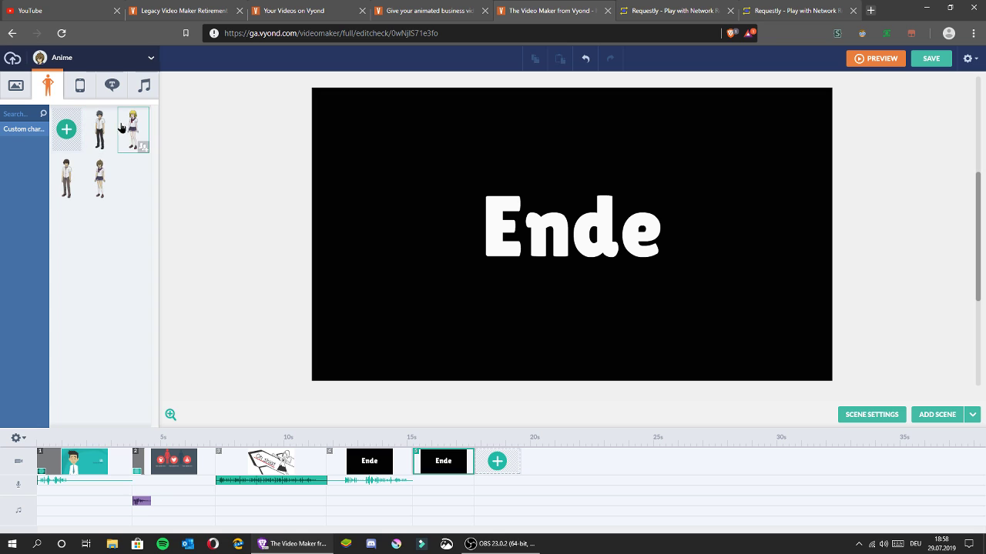
drag(103, 170, 493, 242)
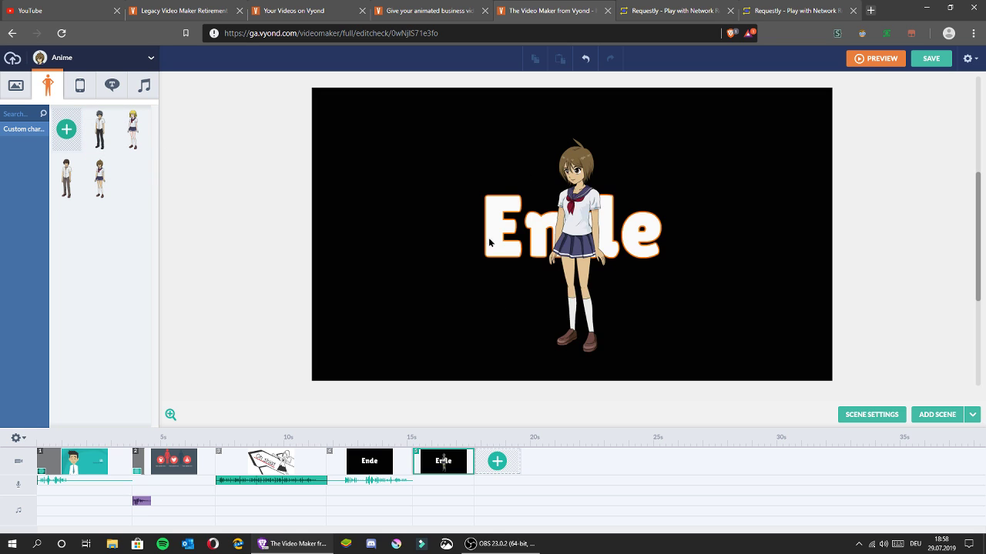
drag(578, 231, 756, 223)
click(801, 114)
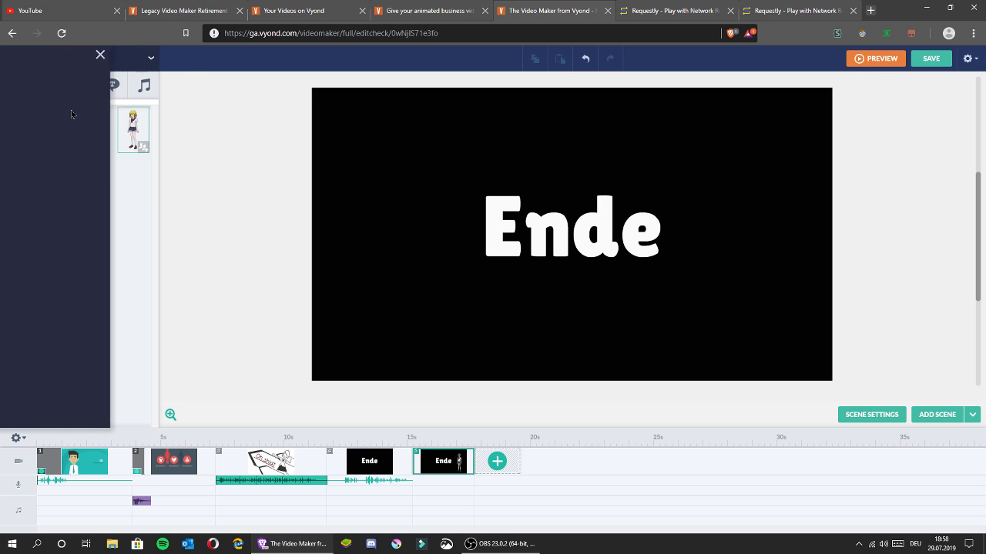
Step: Change to the Cartoon Classics theme and place the bald man in the blue suit just beyond the scene's right edge
click(77, 57)
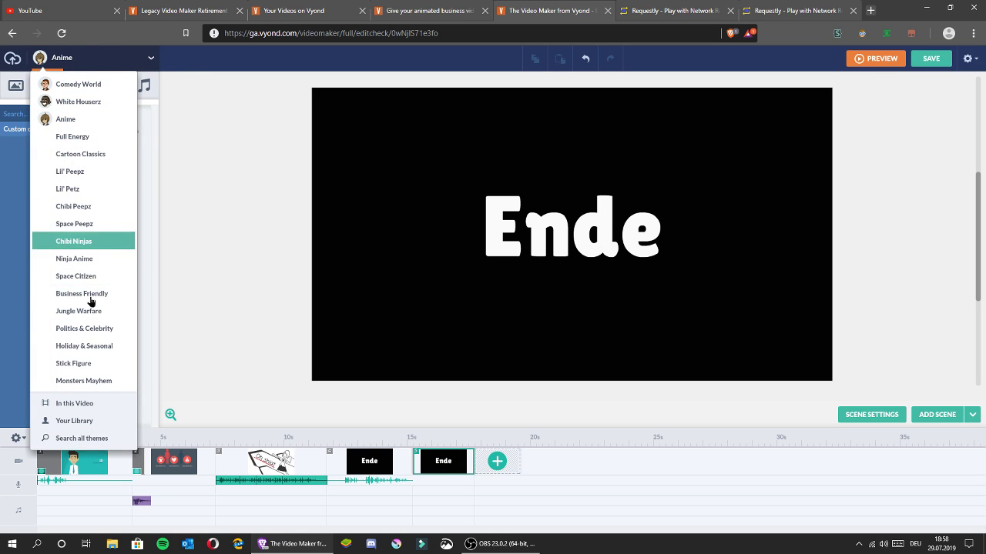
click(63, 157)
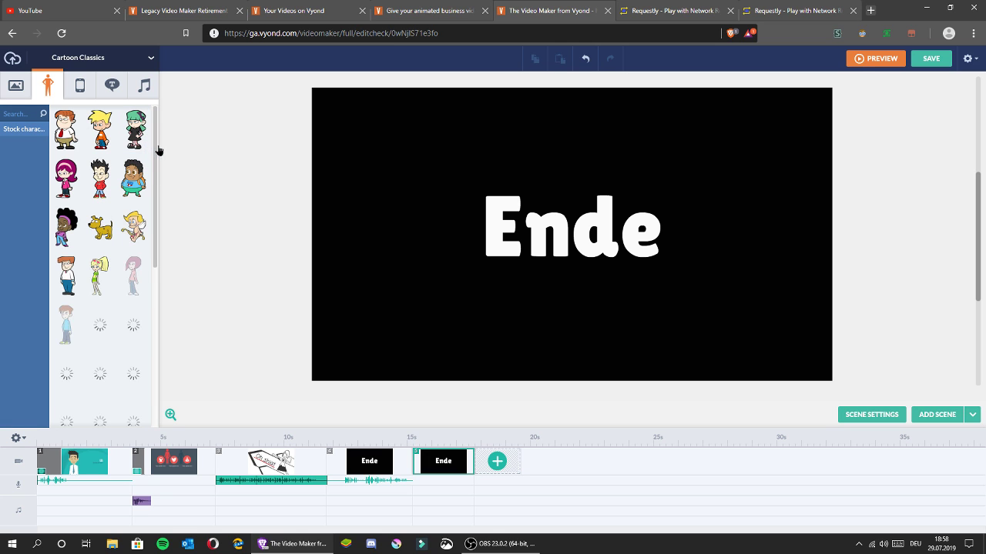
scroll(157, 176, down, 1)
scroll(157, 188, down, 2)
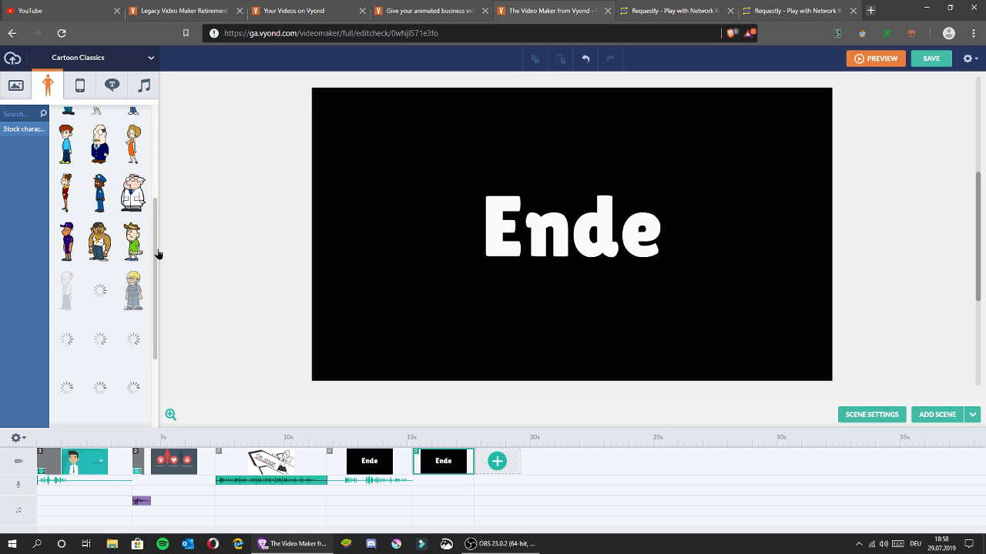
click(99, 187)
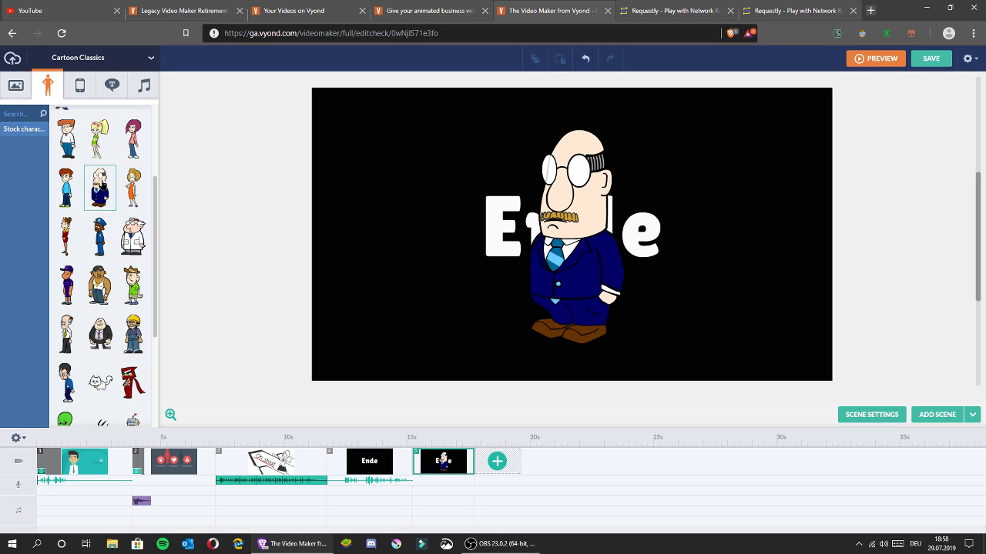
drag(625, 259, 866, 291)
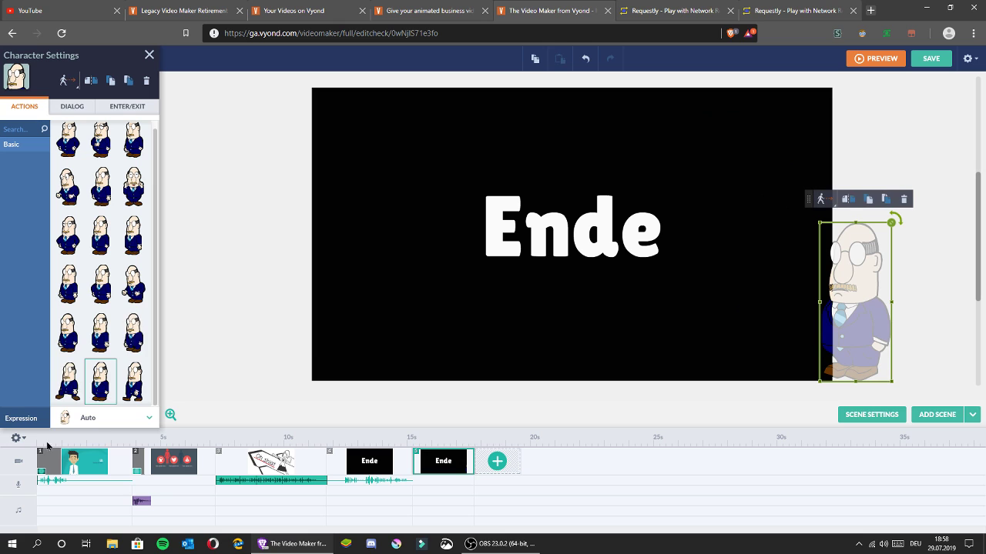
Step: Give the bald man the Angry expression and choose the German male voice Yannick for his text-to-speech dialog
click(105, 418)
click(90, 337)
click(76, 108)
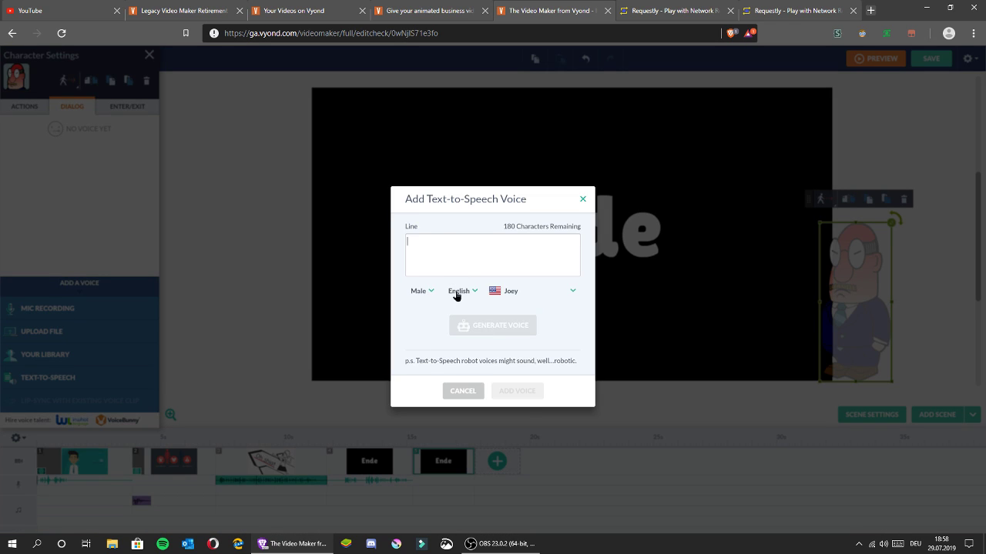
click(456, 291)
click(472, 382)
click(508, 293)
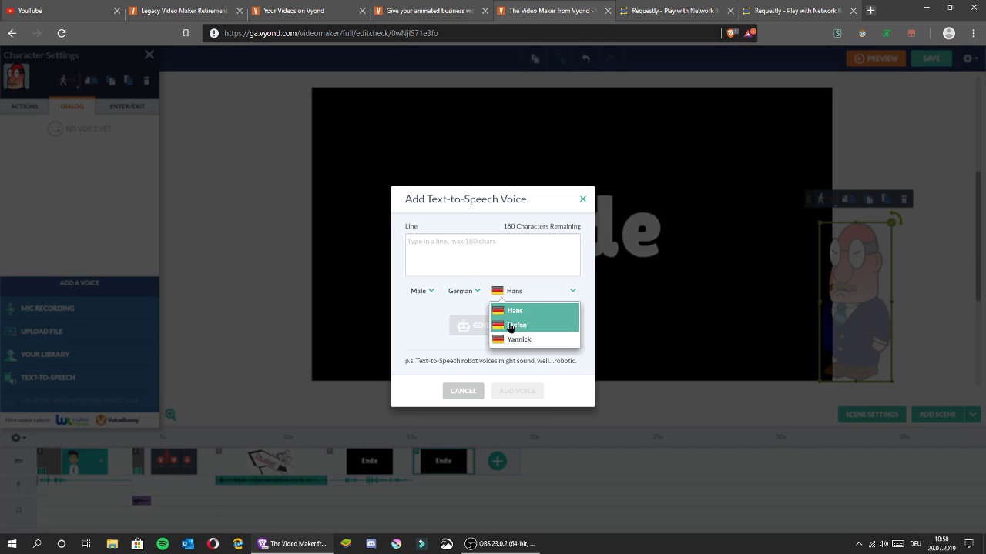
click(507, 322)
Step: Generate the line "das war alles?! das war nur ein kack video wo nicht mal ein bischen mühe reingesteckt wurde!" plus a long "waaaa" scream
click(493, 259)
text(das w)
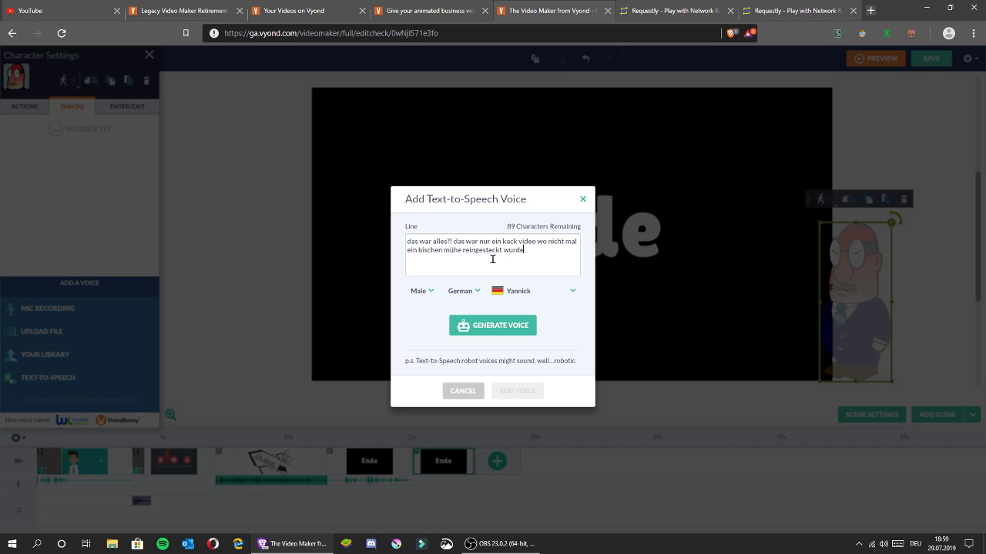
drag(502, 251, 468, 264)
click(449, 262)
text(aaaaaaaaaaaaaaaaaaaaaaaaaaaaaaaaaaaaaaaa)
click(506, 326)
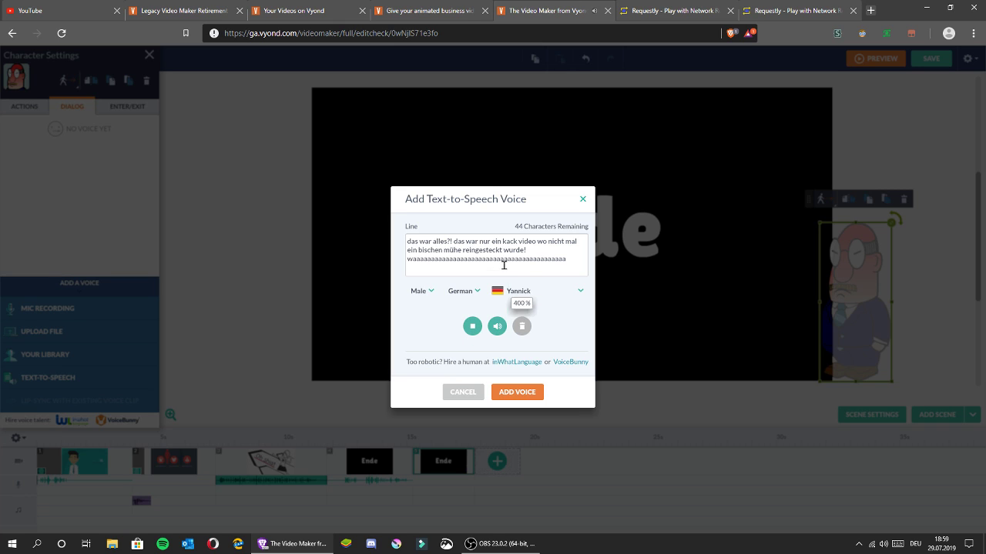
Step: Replay the generated voice, add it to the bald man's dialog, and stretch his figure wider
click(472, 327)
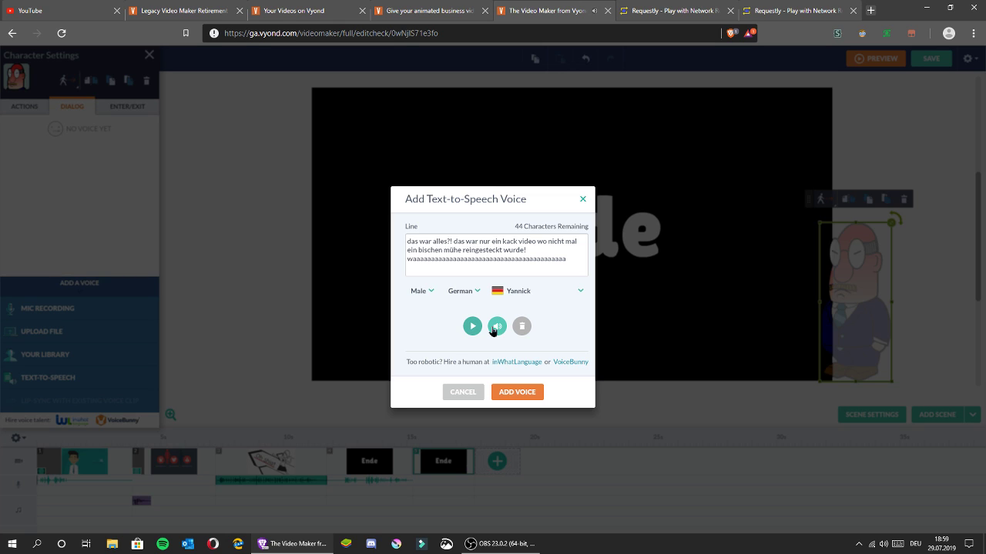
click(479, 326)
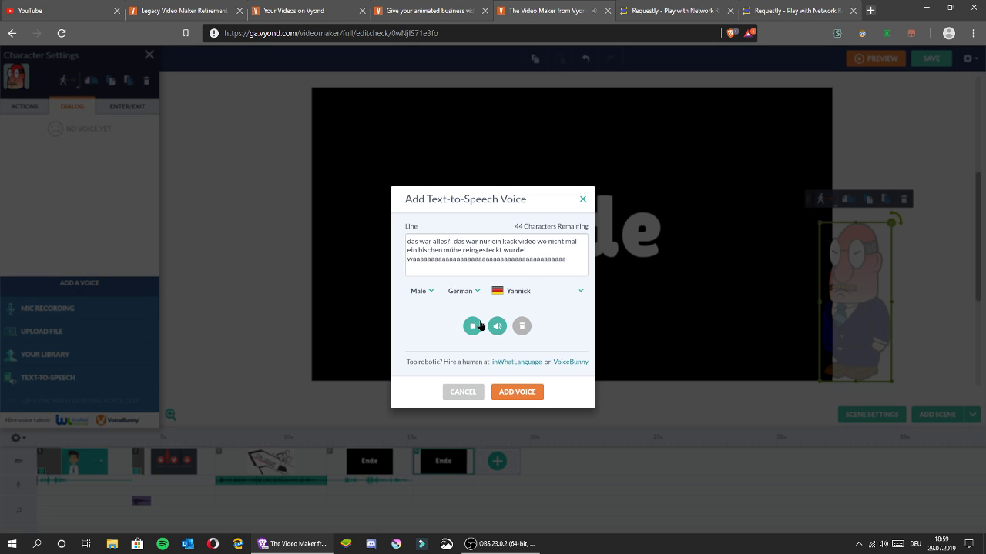
click(526, 394)
click(867, 314)
drag(909, 245, 955, 229)
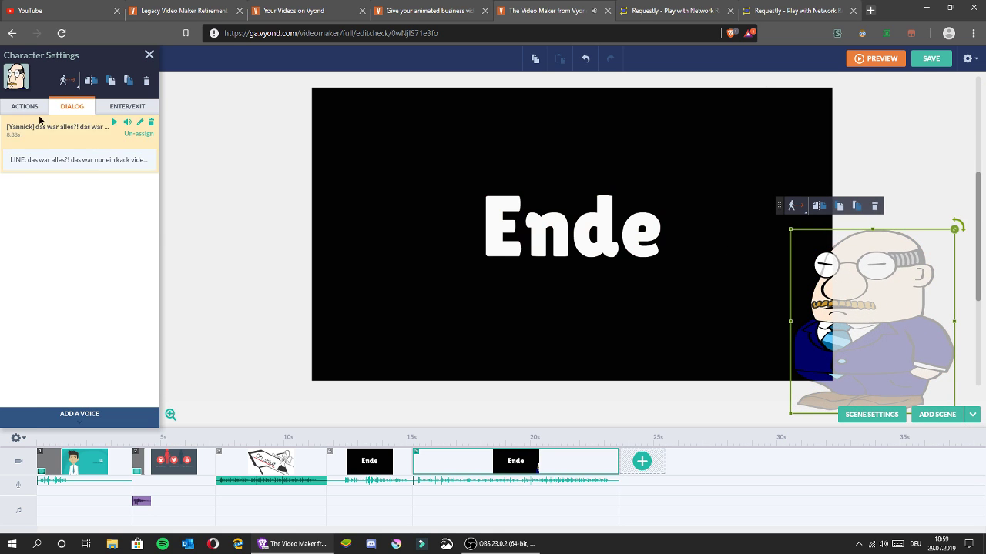
Step: Give the bald man the flaming-head rage action and a movement path of about 773 px out past the scene's left edge
click(27, 108)
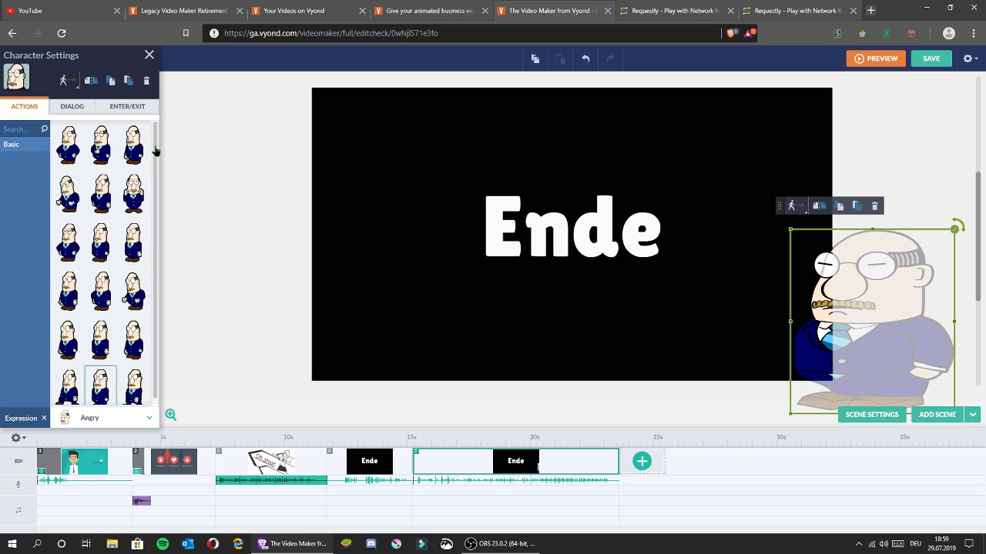
scroll(156, 150, down, 1)
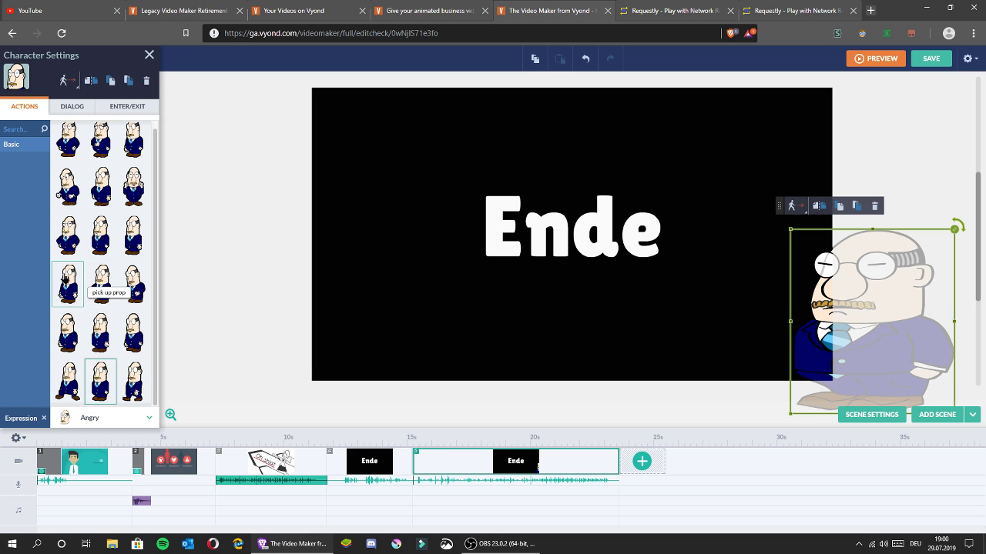
click(72, 158)
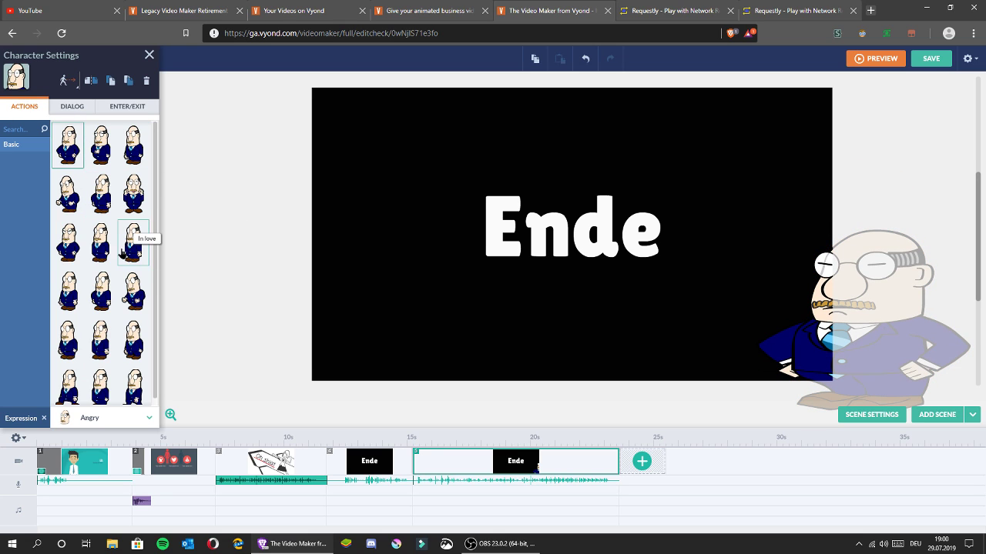
click(62, 231)
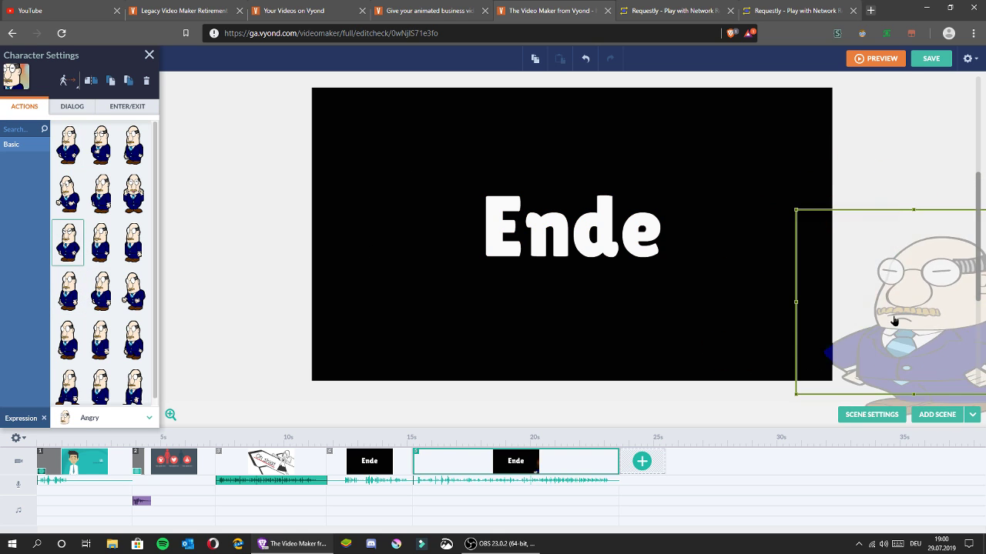
click(813, 254)
drag(925, 285, 225, 329)
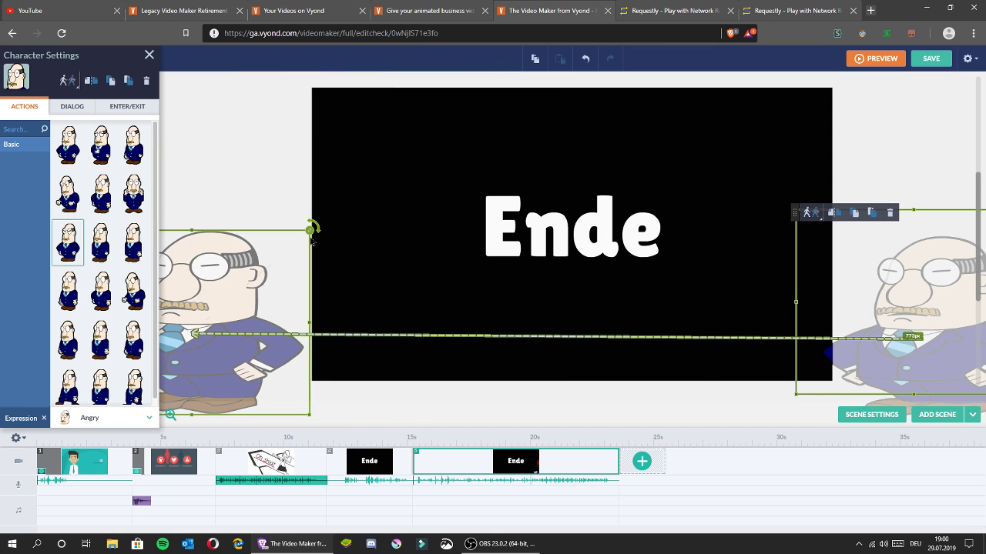
Step: Add a movement to the "Ende" text that squashes it into a thin strip at its own centre
click(412, 205)
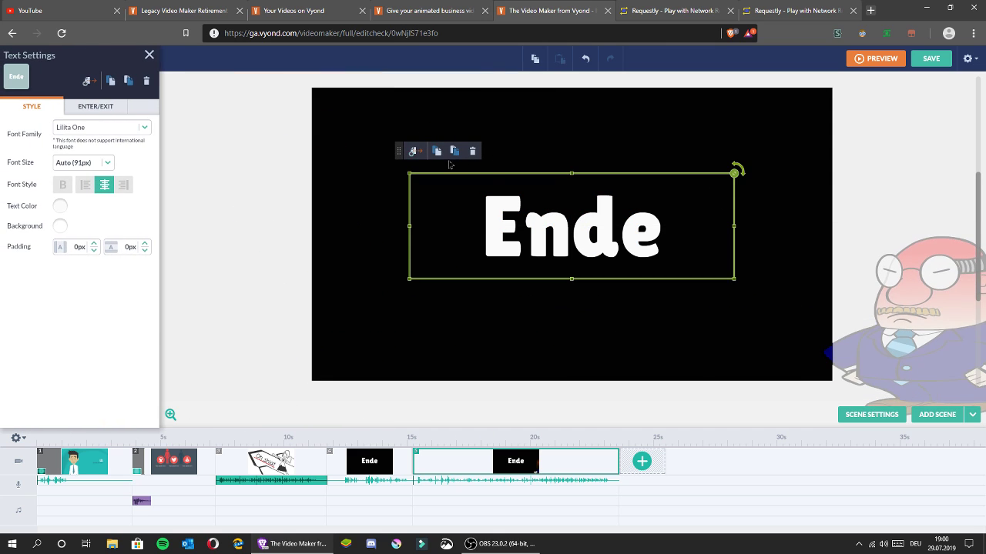
click(413, 151)
drag(672, 245, 627, 373)
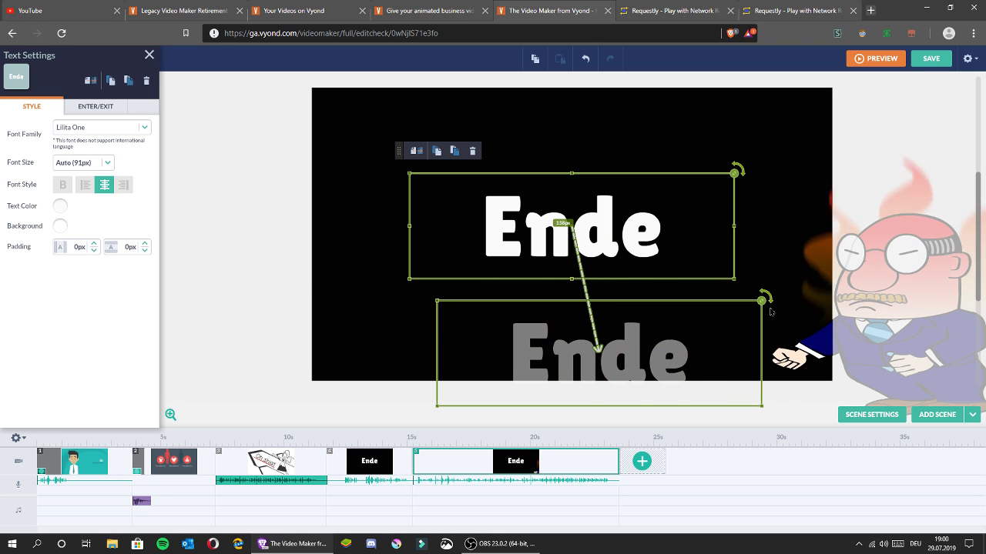
drag(764, 303, 760, 338)
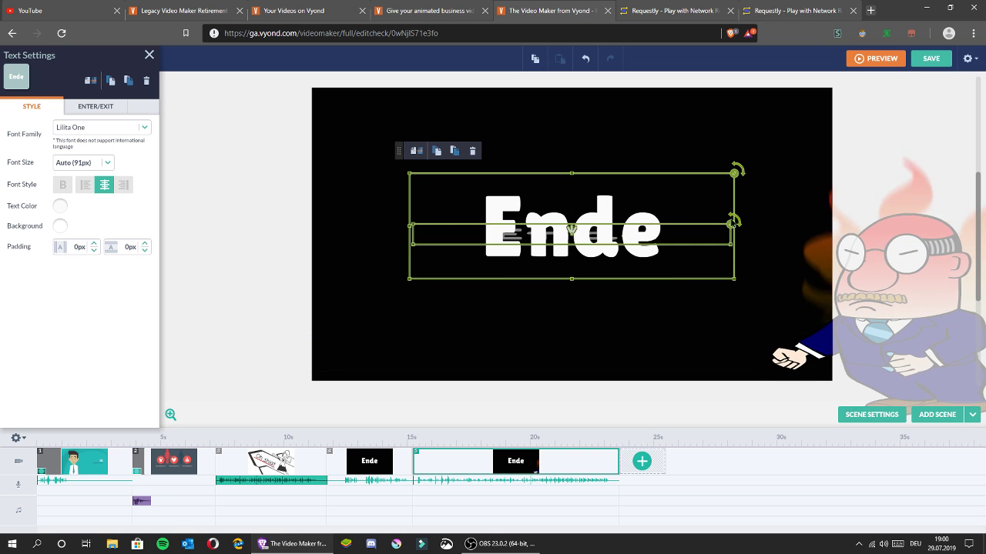
click(881, 121)
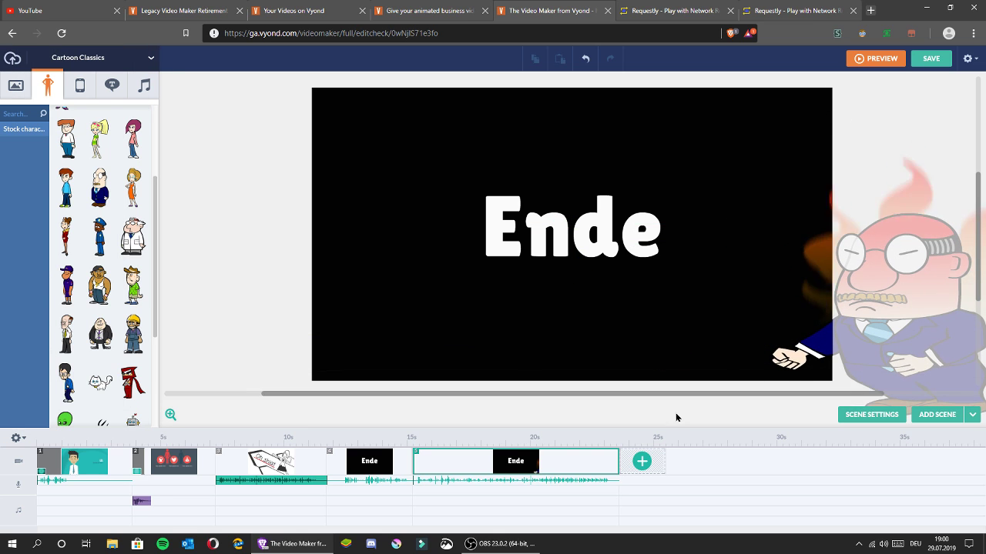
Step: Preview the video from the first scene, save it as the draft "test" and close the editor
click(108, 462)
right_click(107, 462)
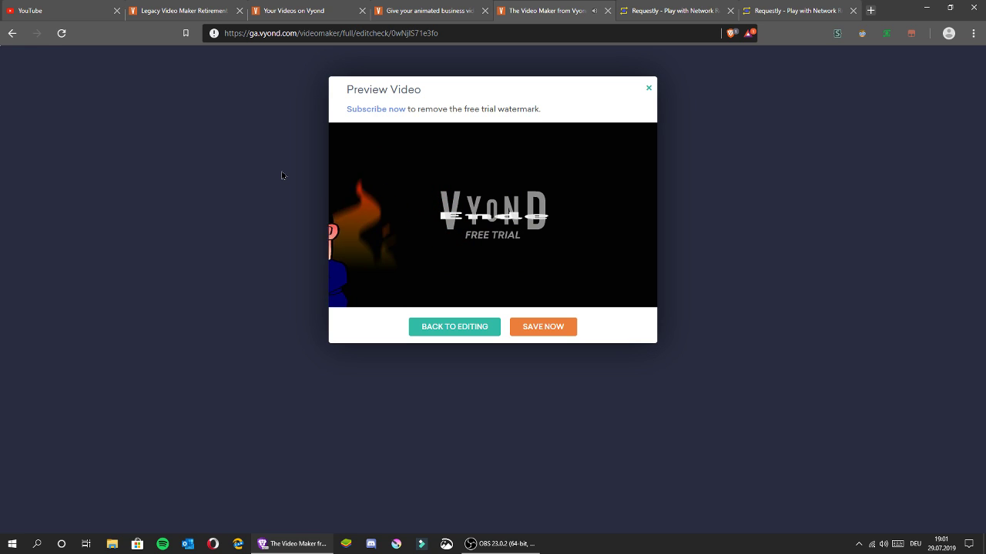
click(551, 333)
key(ctrl+s)
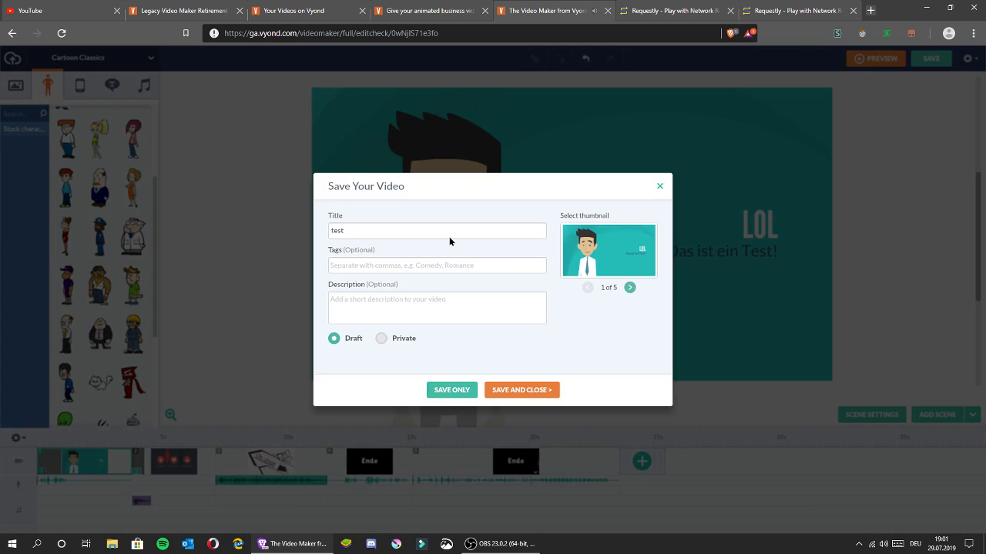
click(528, 395)
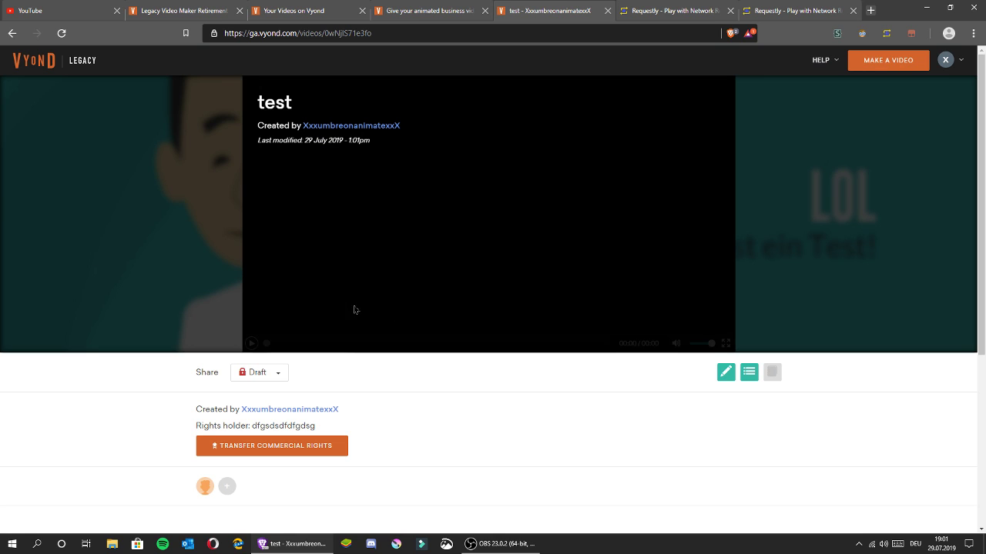
Step: View the saved video's settings options, hide them again and switch to OBS
click(748, 372)
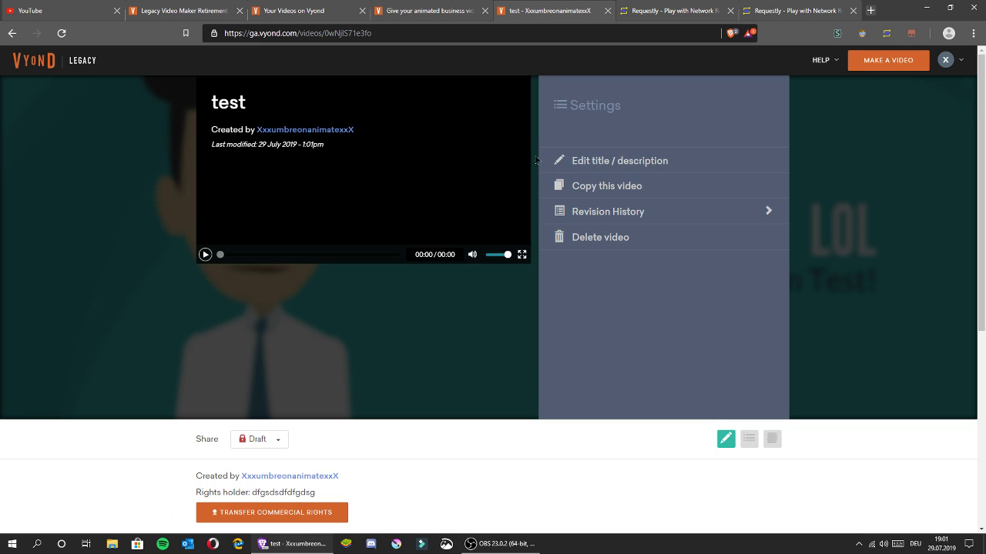
click(746, 444)
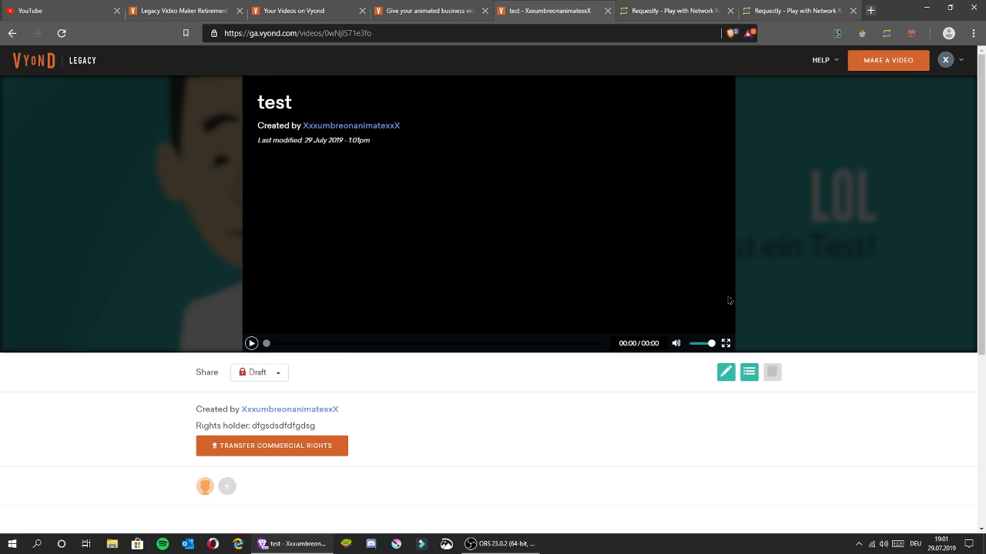
click(505, 543)
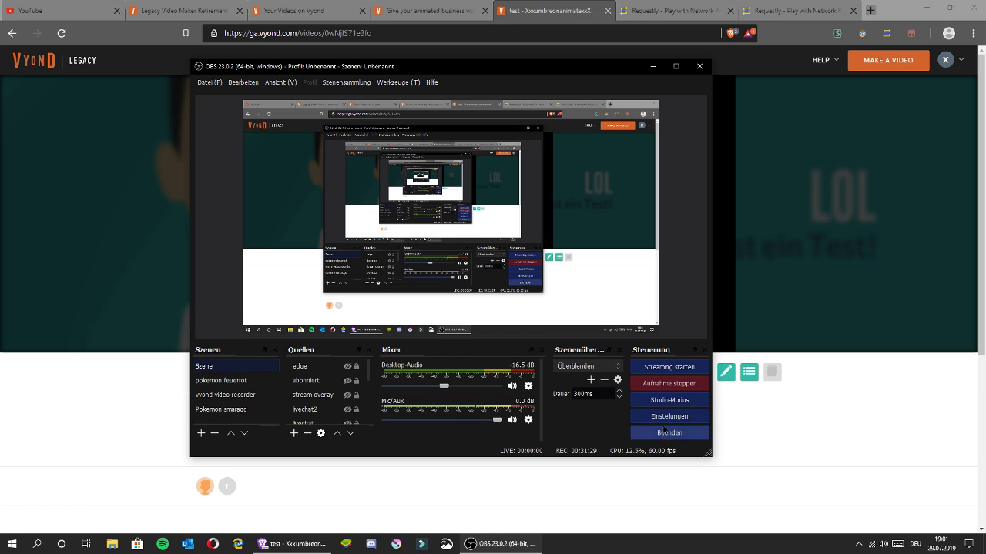